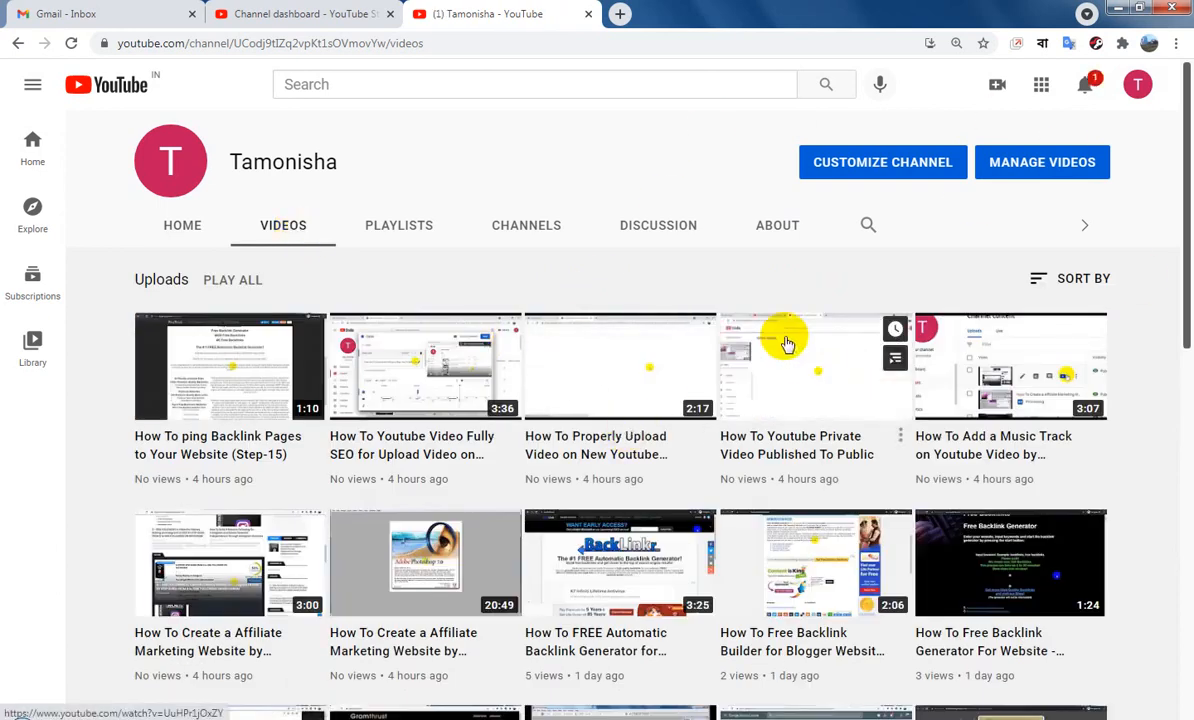
Look through the channel's uploaded videos.
scroll(714, 339, down, 3)
scroll(714, 345, up, 3)
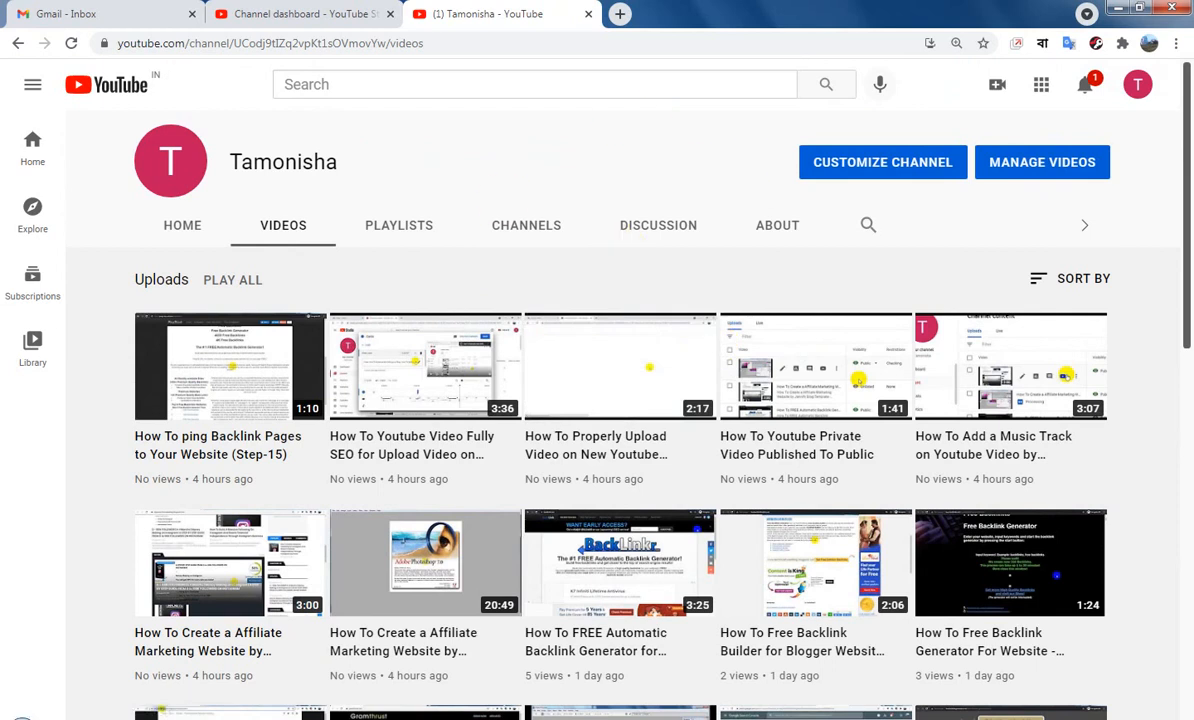
scroll(950, 347, down, 2)
scroll(1055, 357, down, 2)
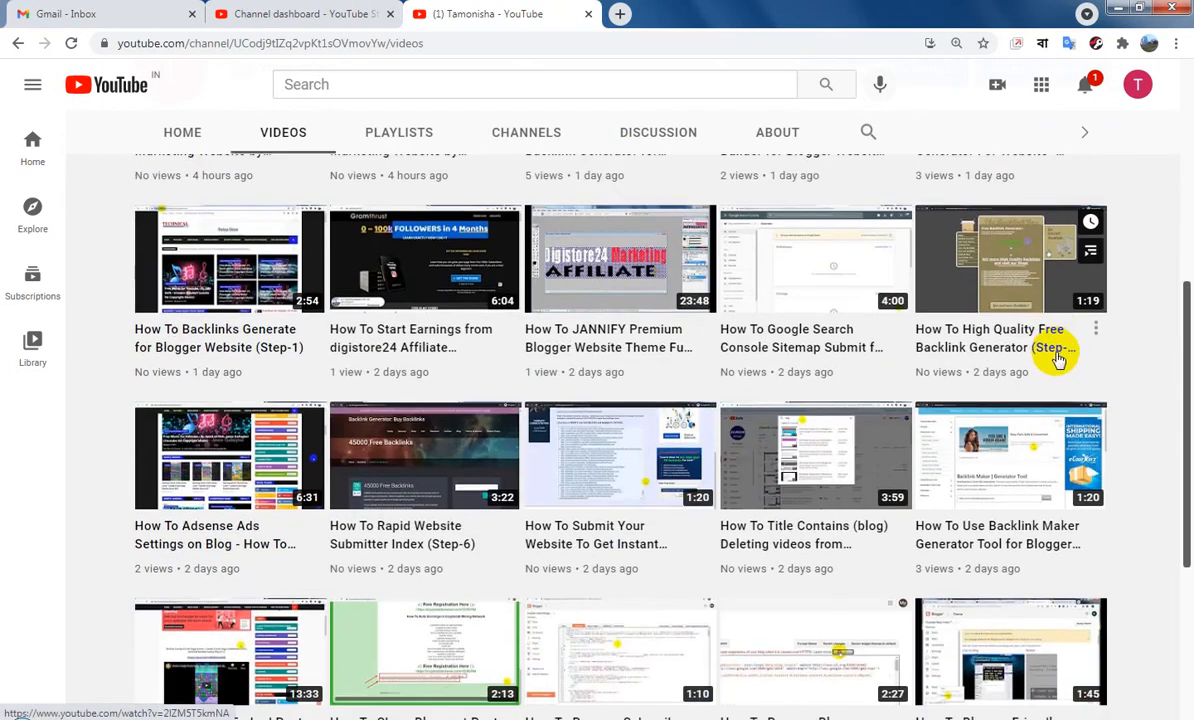
scroll(1056, 352, down, 5)
scroll(1058, 358, up, 4)
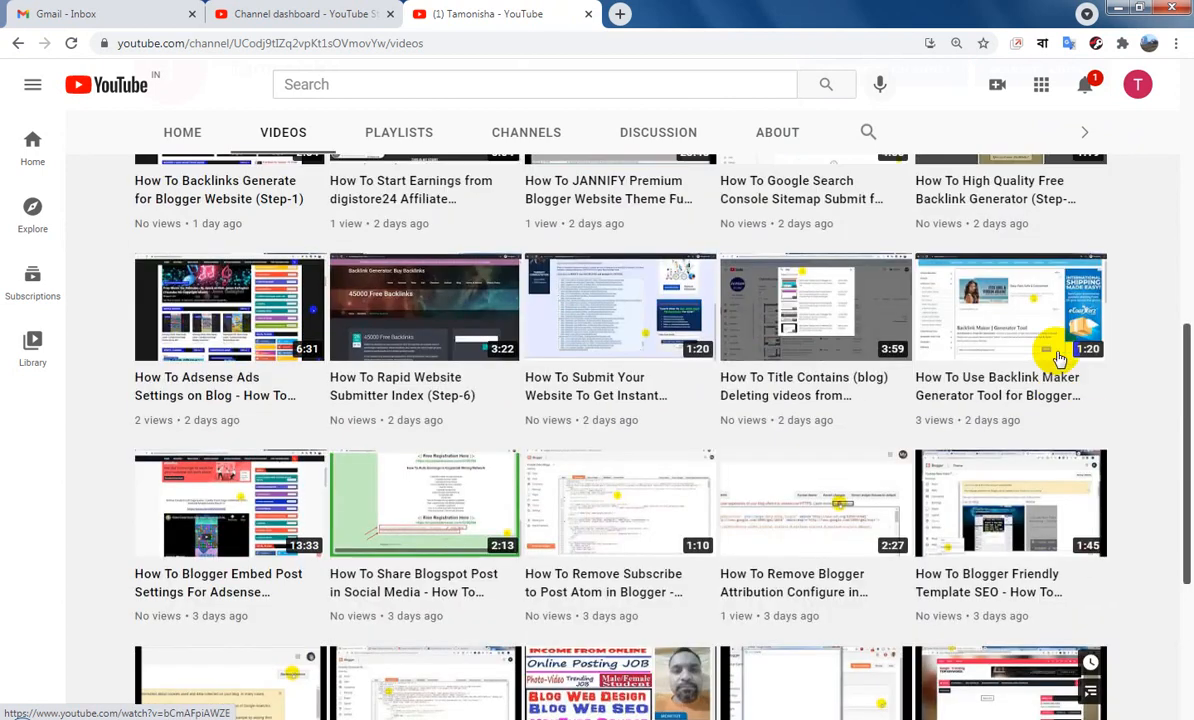
scroll(1058, 358, up, 7)
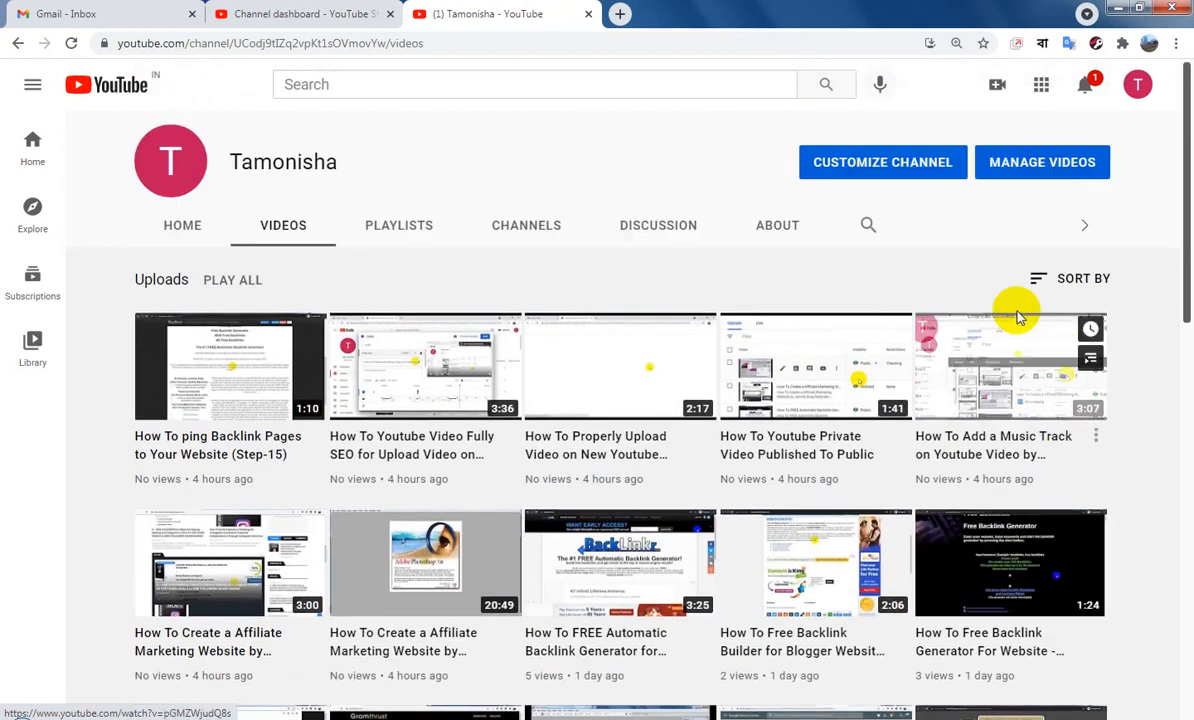
Open the channel's customization page and review its Layout sections and its Branding options for picture, banner and watermark.
click(849, 163)
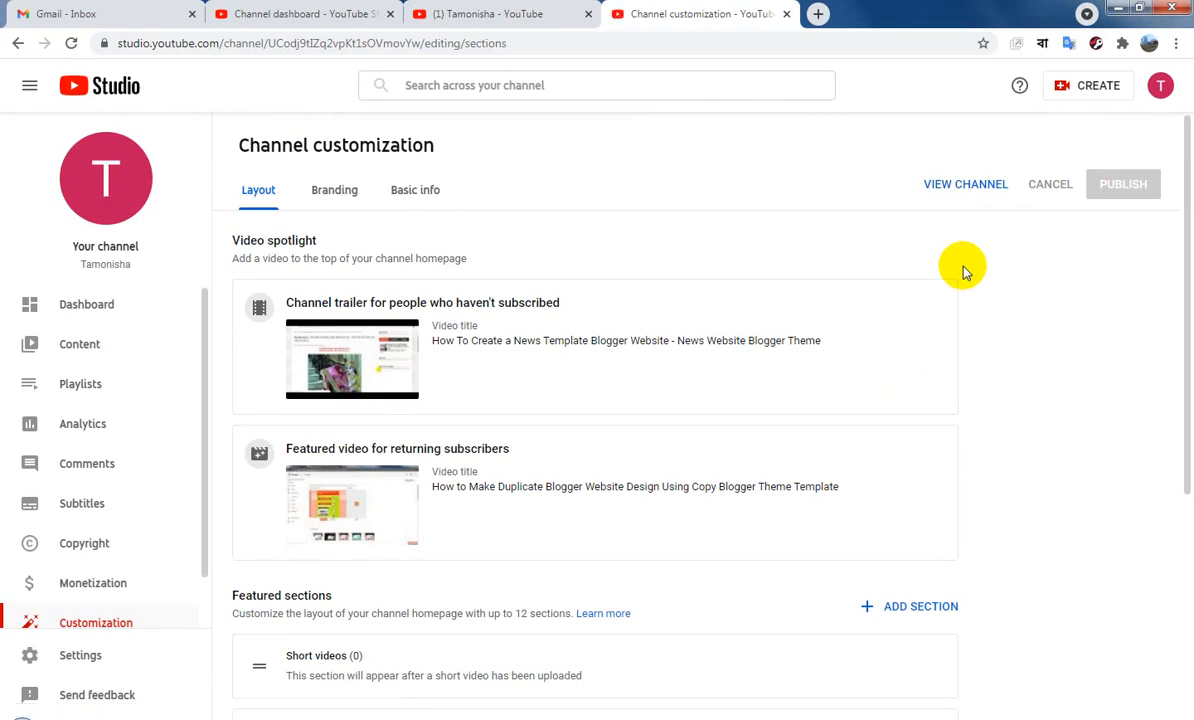
scroll(972, 404, down, 1)
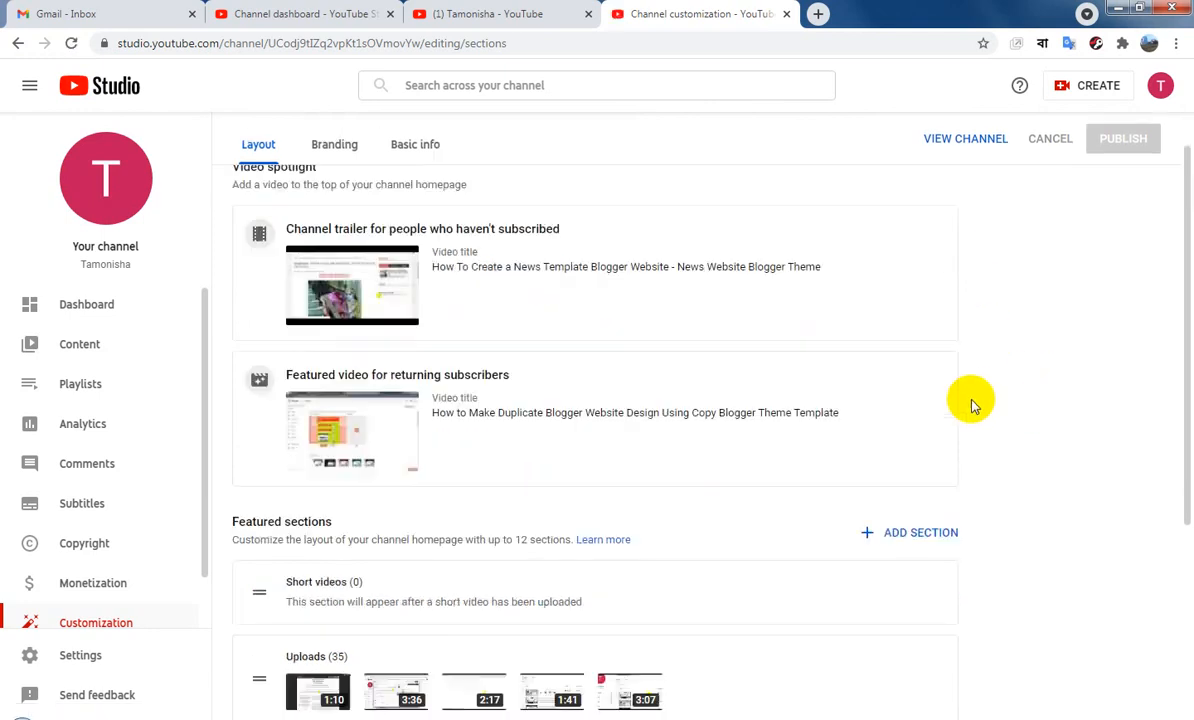
scroll(972, 404, down, 2)
scroll(972, 404, down, 2)
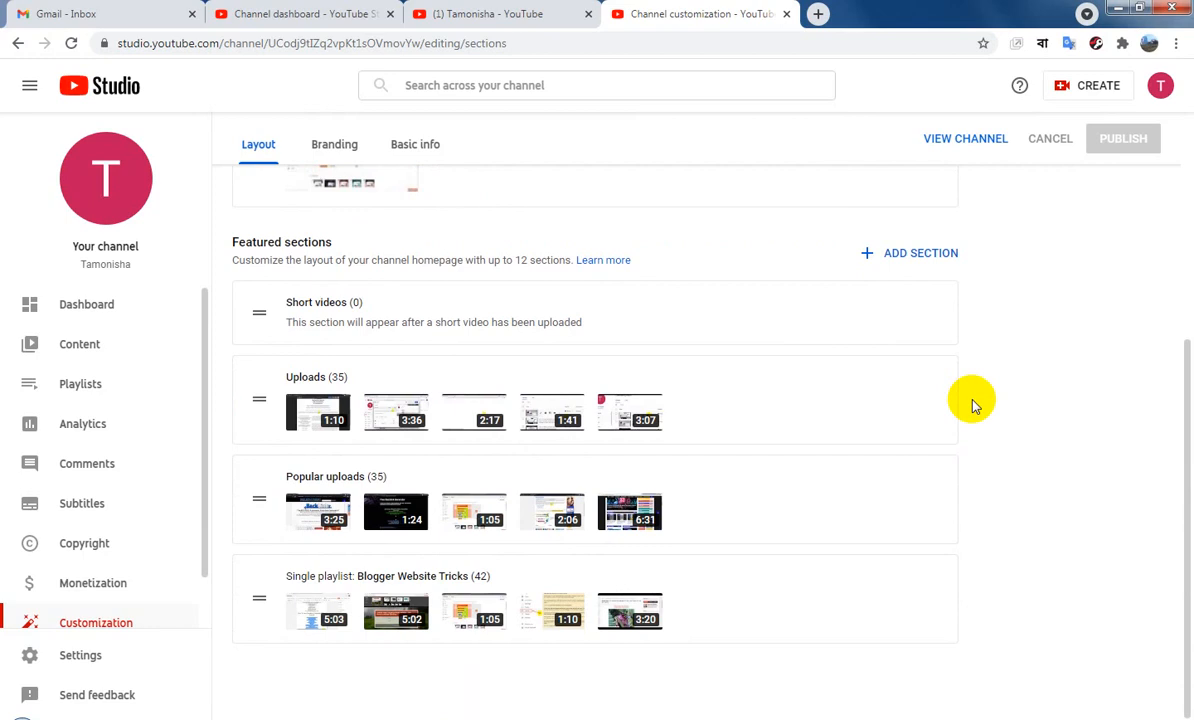
scroll(972, 404, up, 5)
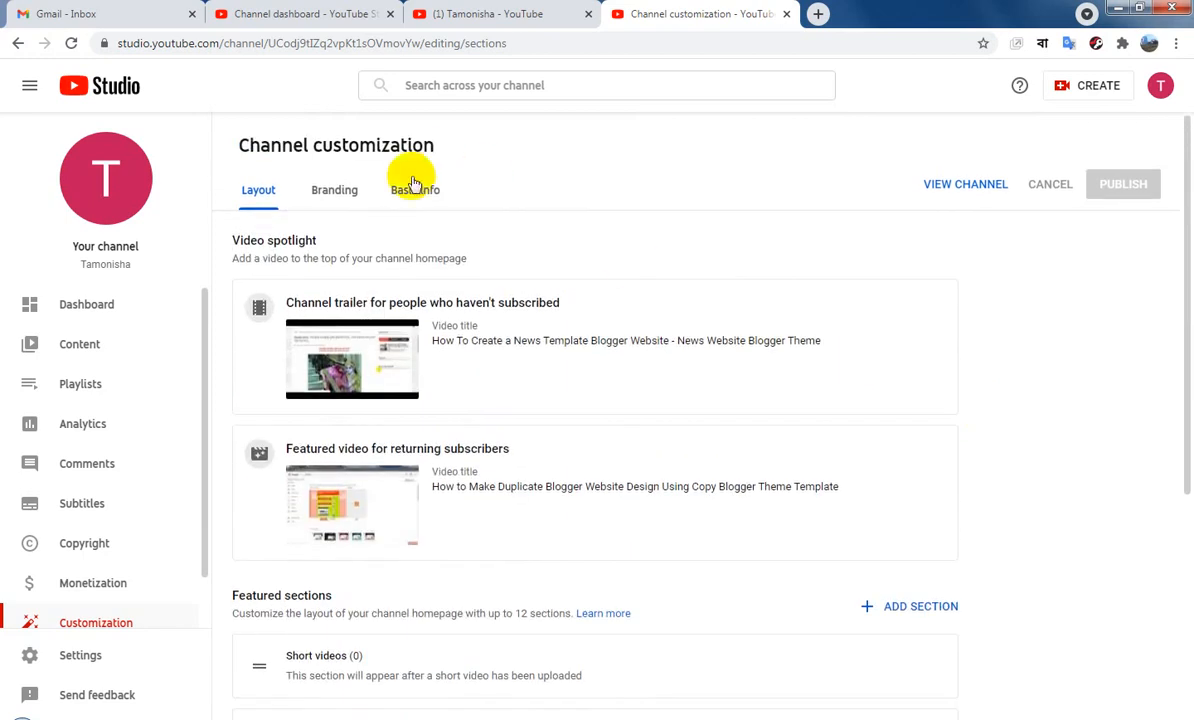
click(347, 197)
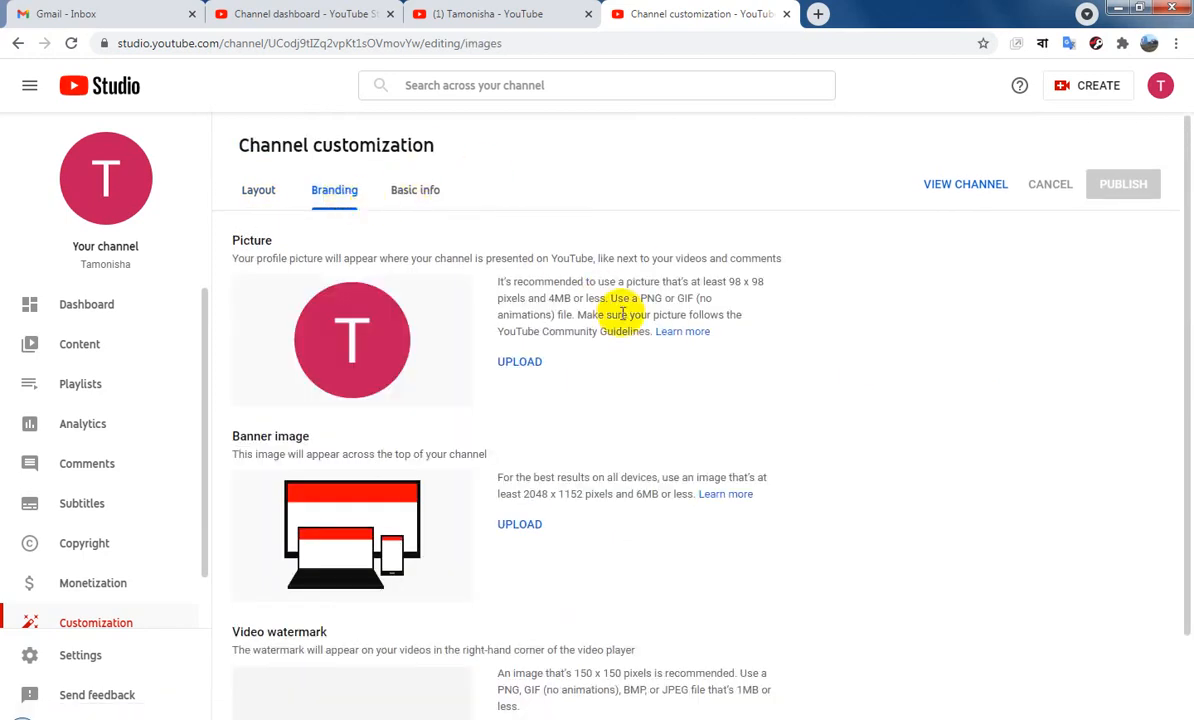
scroll(630, 300, down, 1)
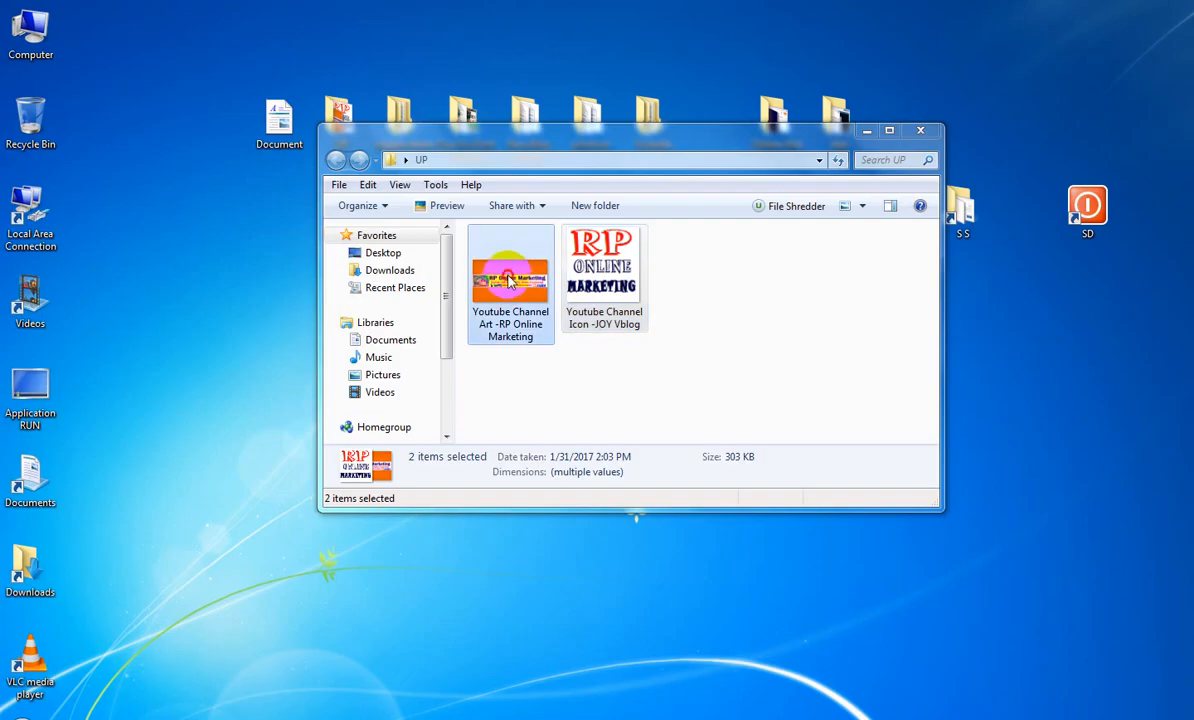
Open the Youtube Channel Art and Youtube Channel Icon images from the UP folder in Adobe Photoshop and move their windows apart.
drag(510, 280, 422, 712)
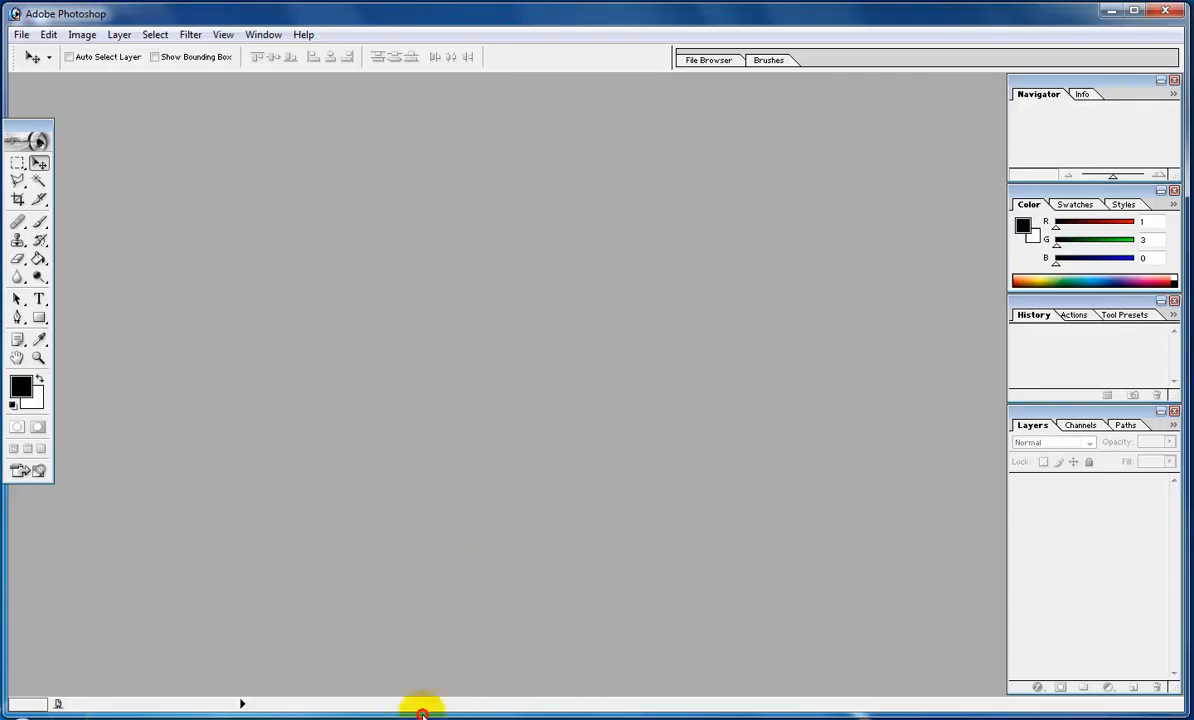
drag(426, 380, 421, 381)
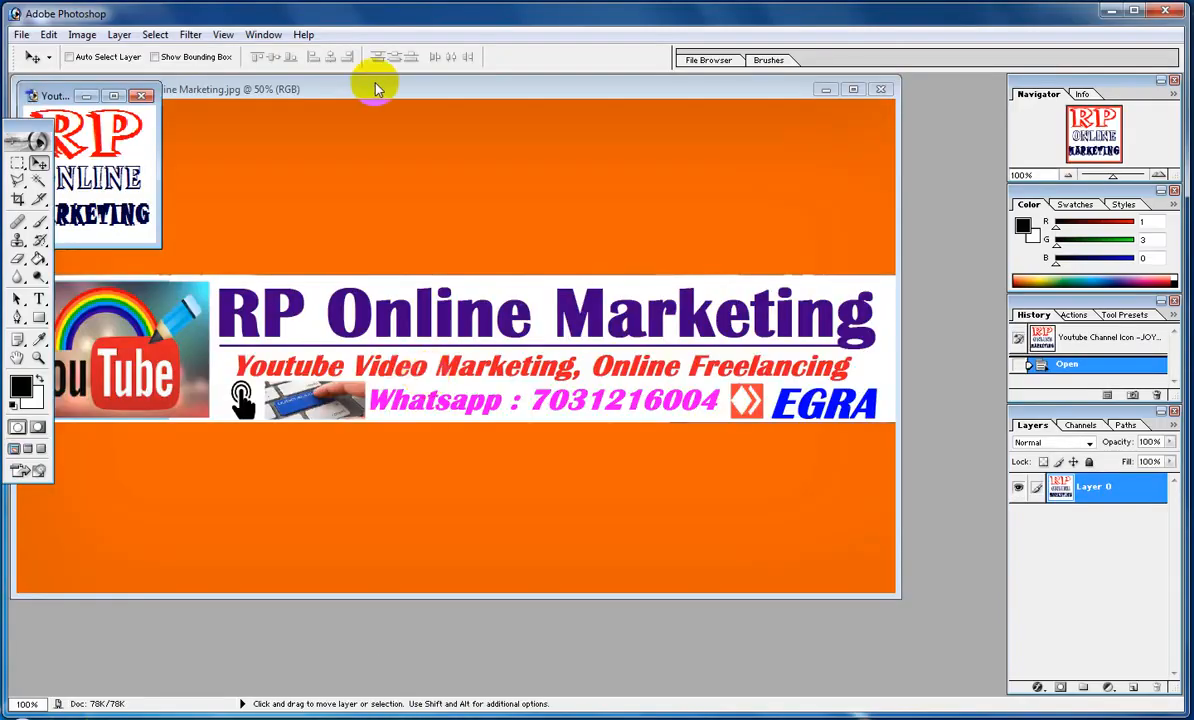
drag(346, 92, 435, 365)
click(57, 97)
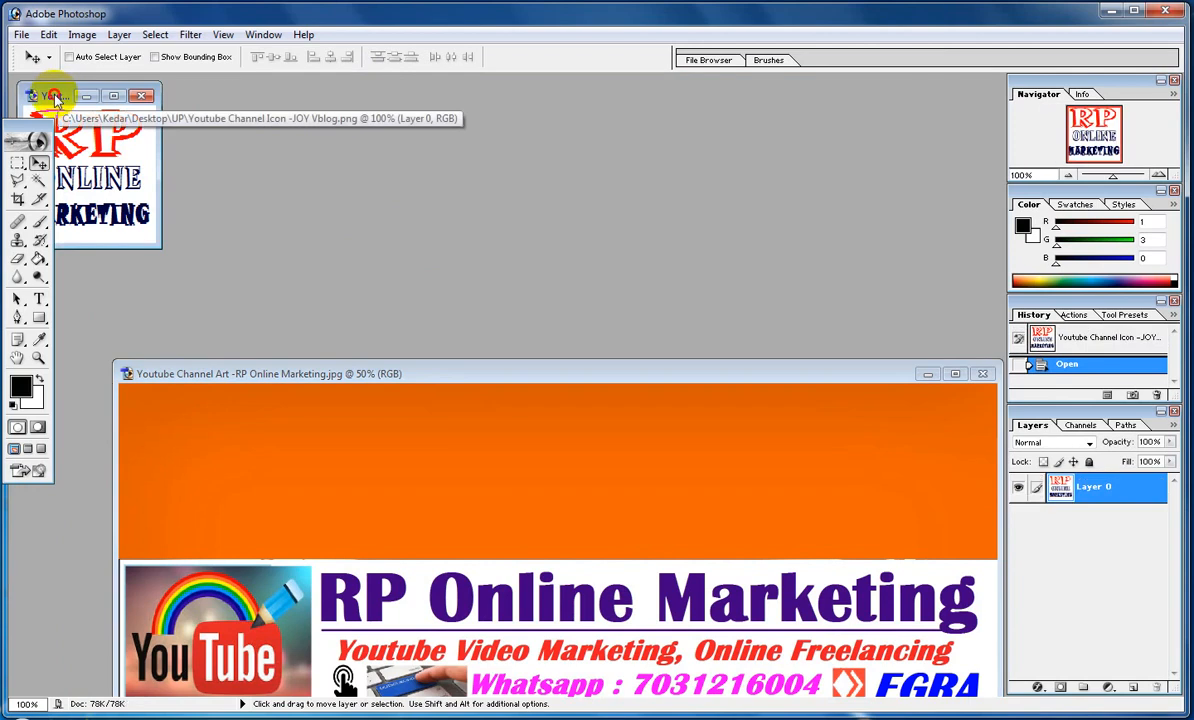
drag(57, 97, 415, 148)
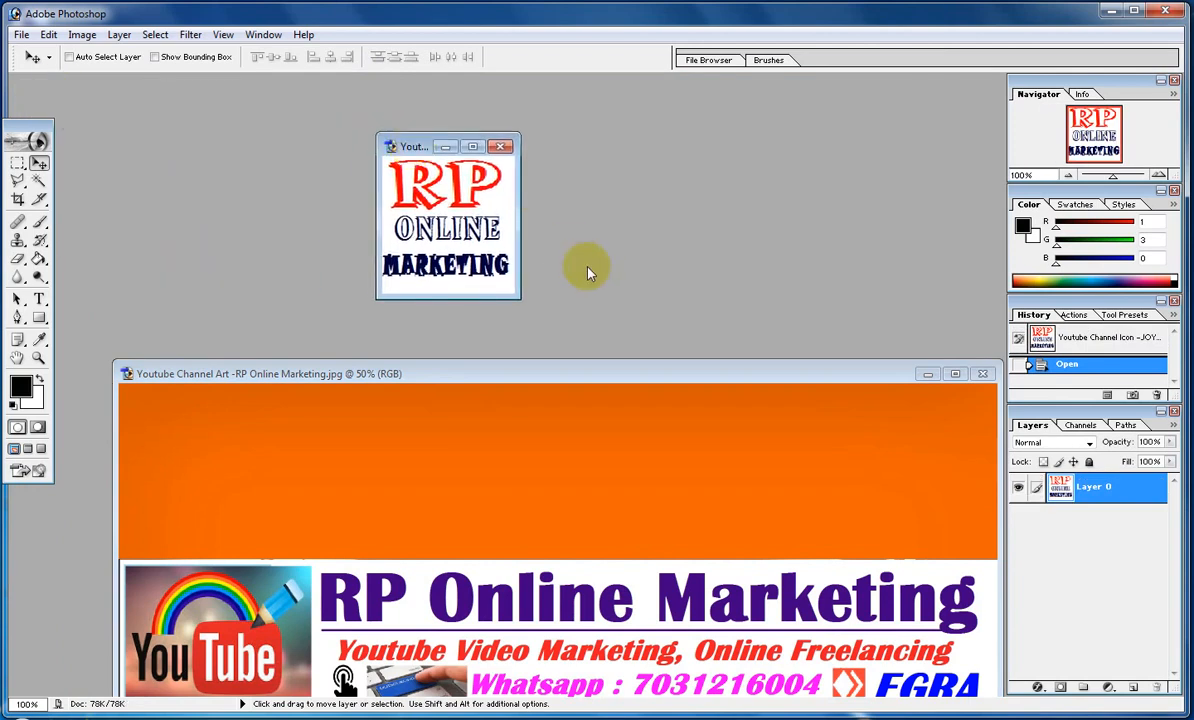
Clear the entire canvas of the channel icon image and deselect it.
key(ctrl+a)
key(Delete)
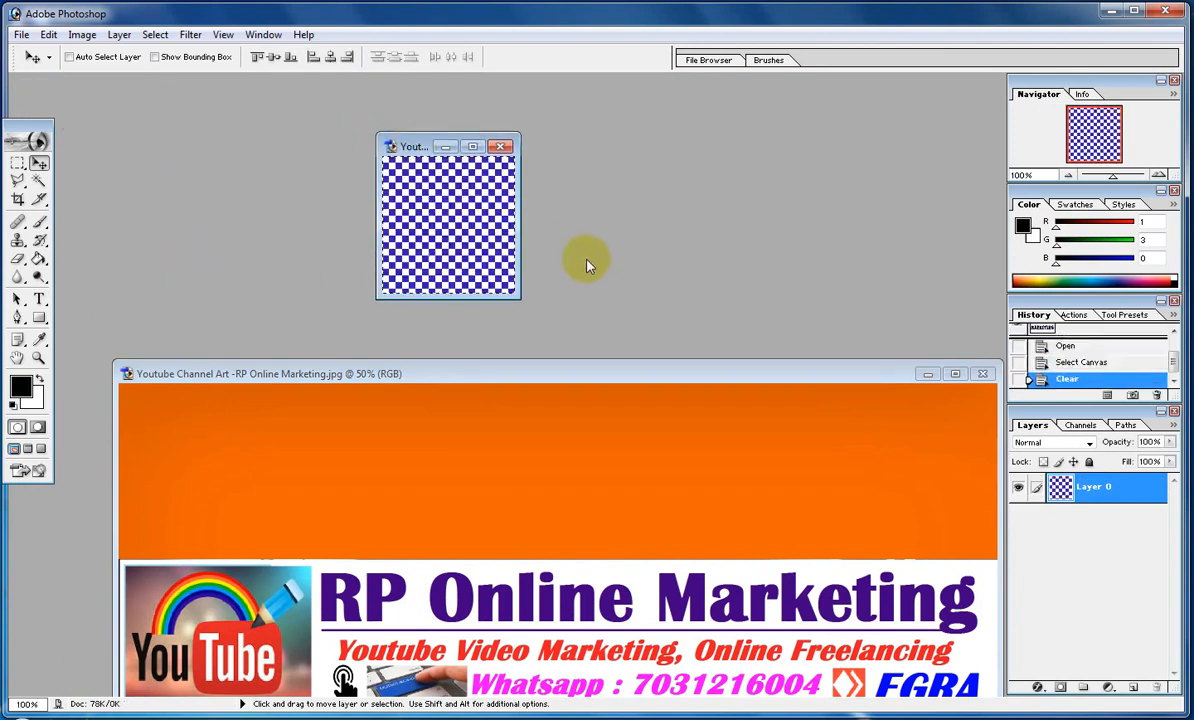
key(ctrl+d)
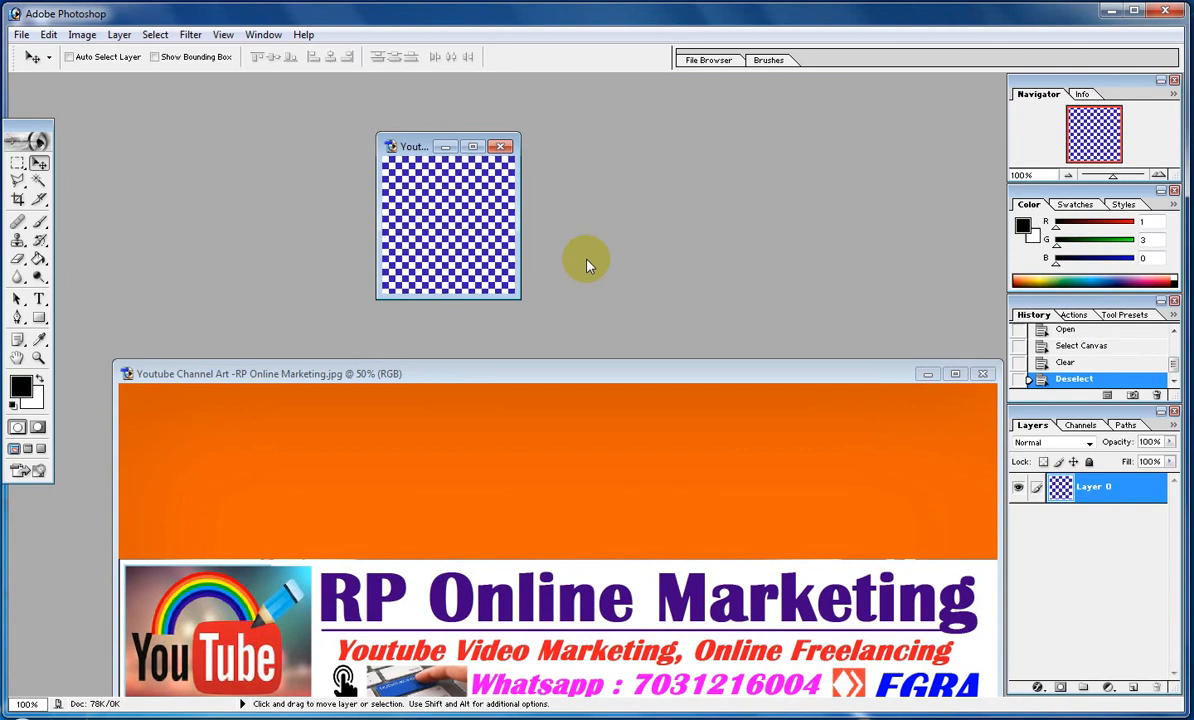
Enlarge the channel icon image's window and magnify the blank canvas to about 234%.
click(40, 298)
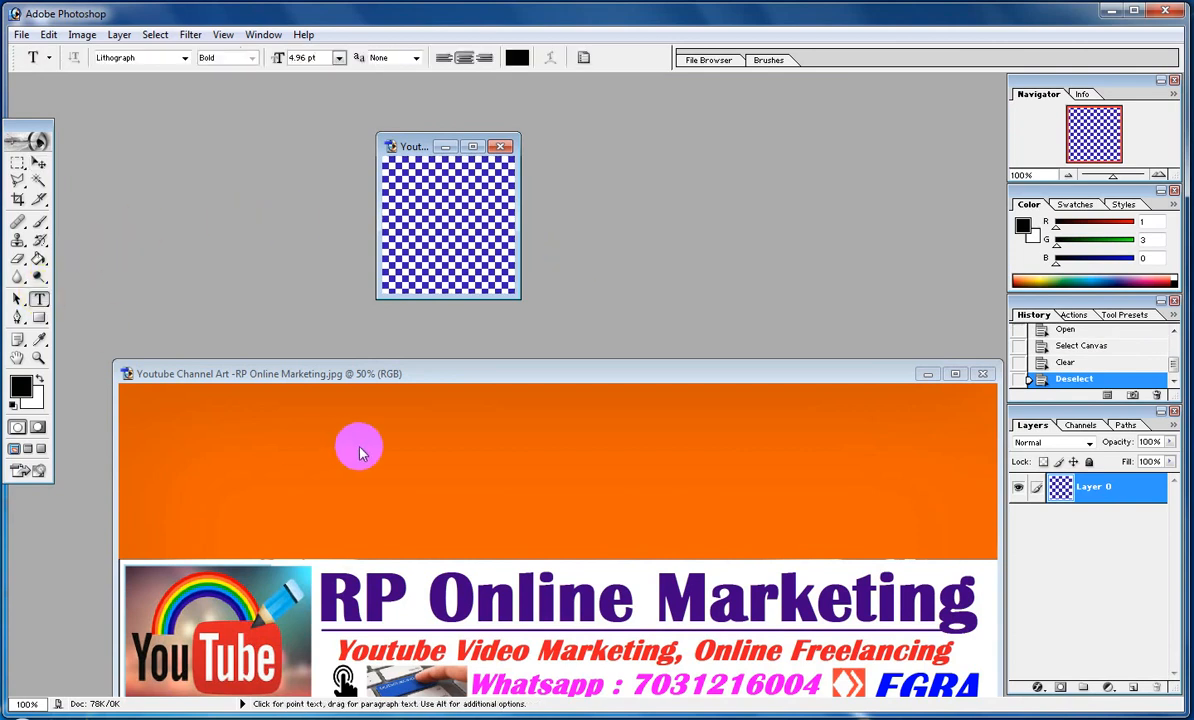
click(411, 253)
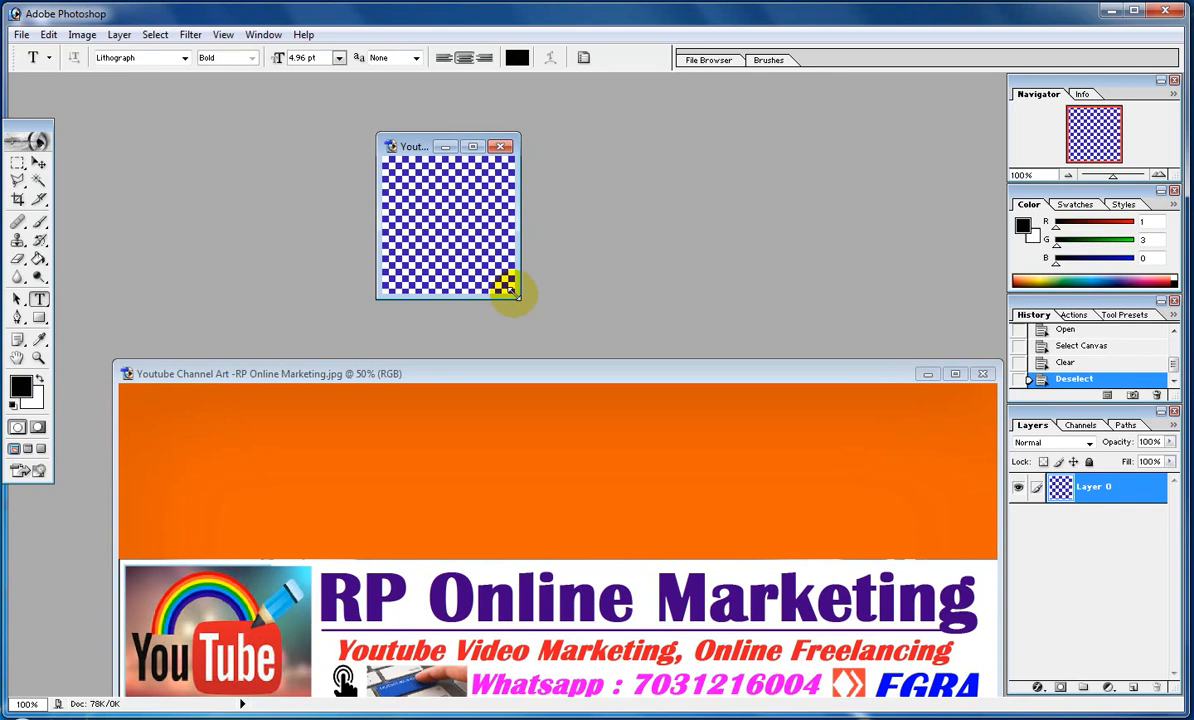
drag(510, 290, 773, 493)
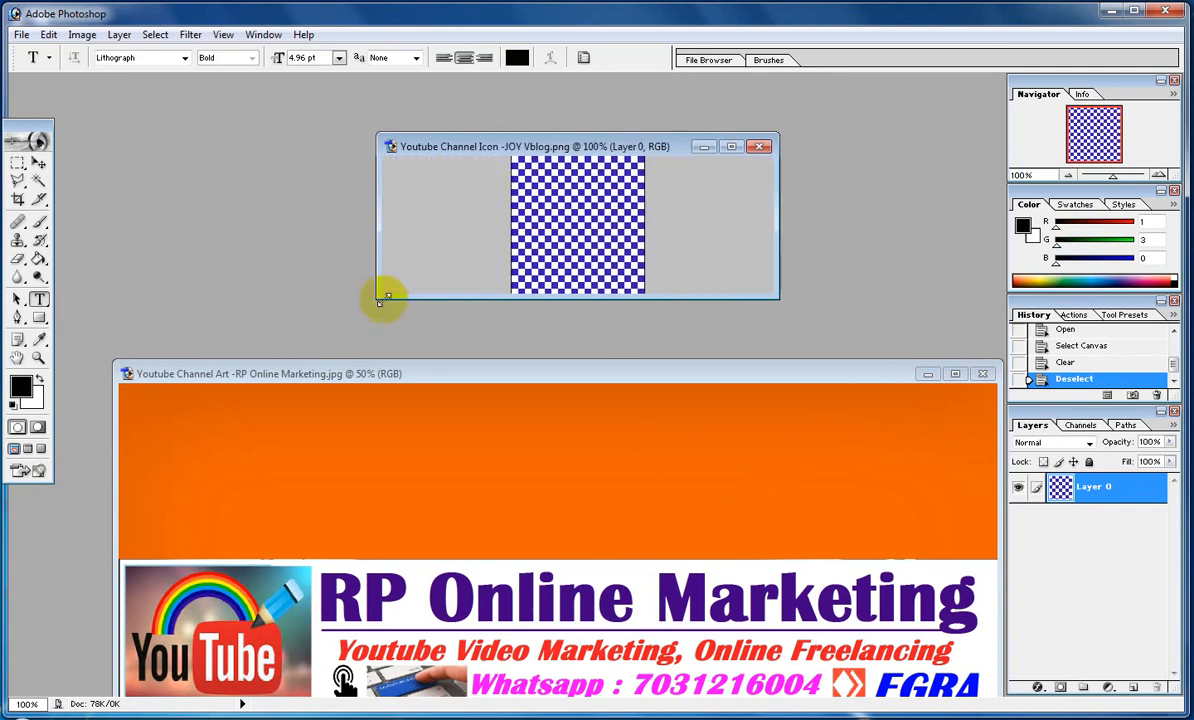
drag(380, 292, 189, 532)
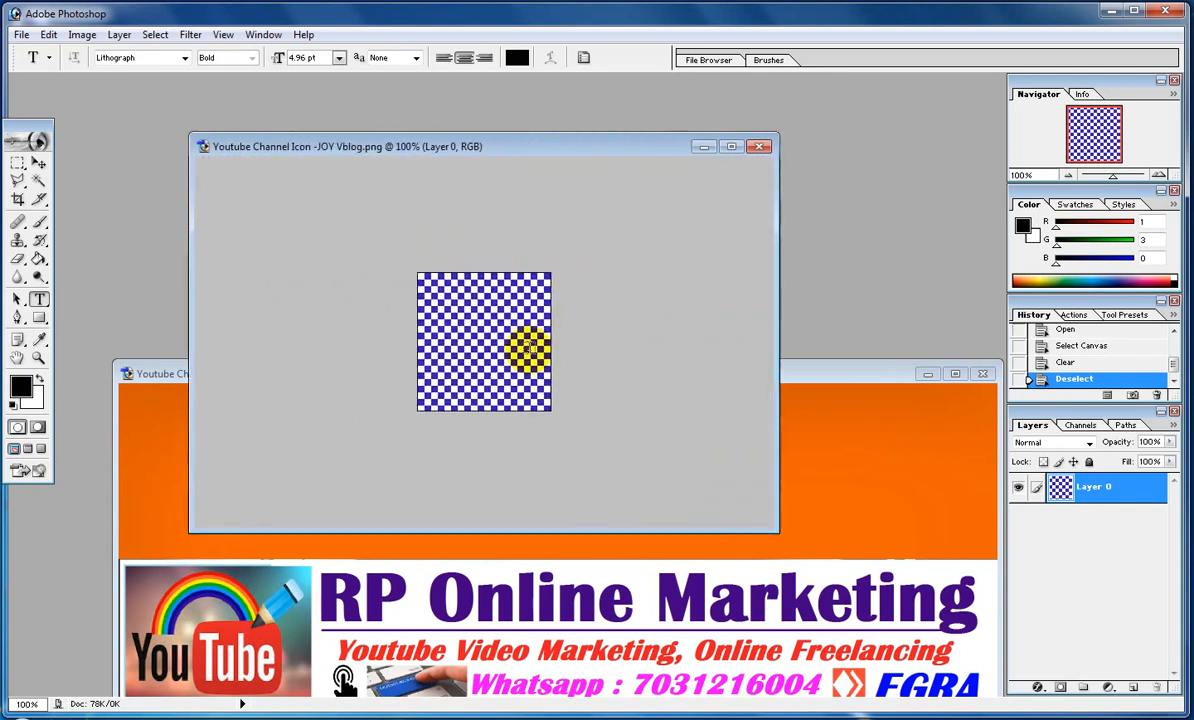
key(ctrl+minus)
scroll(531, 348, up, 4)
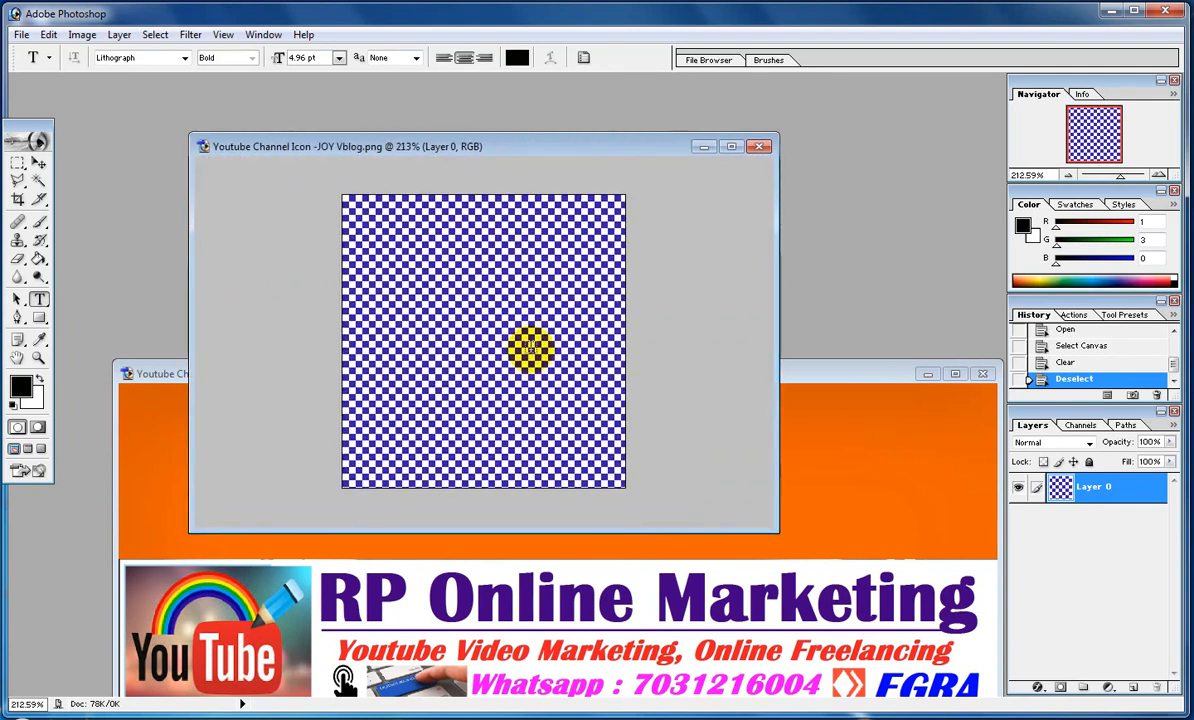
scroll(531, 348, up, 1)
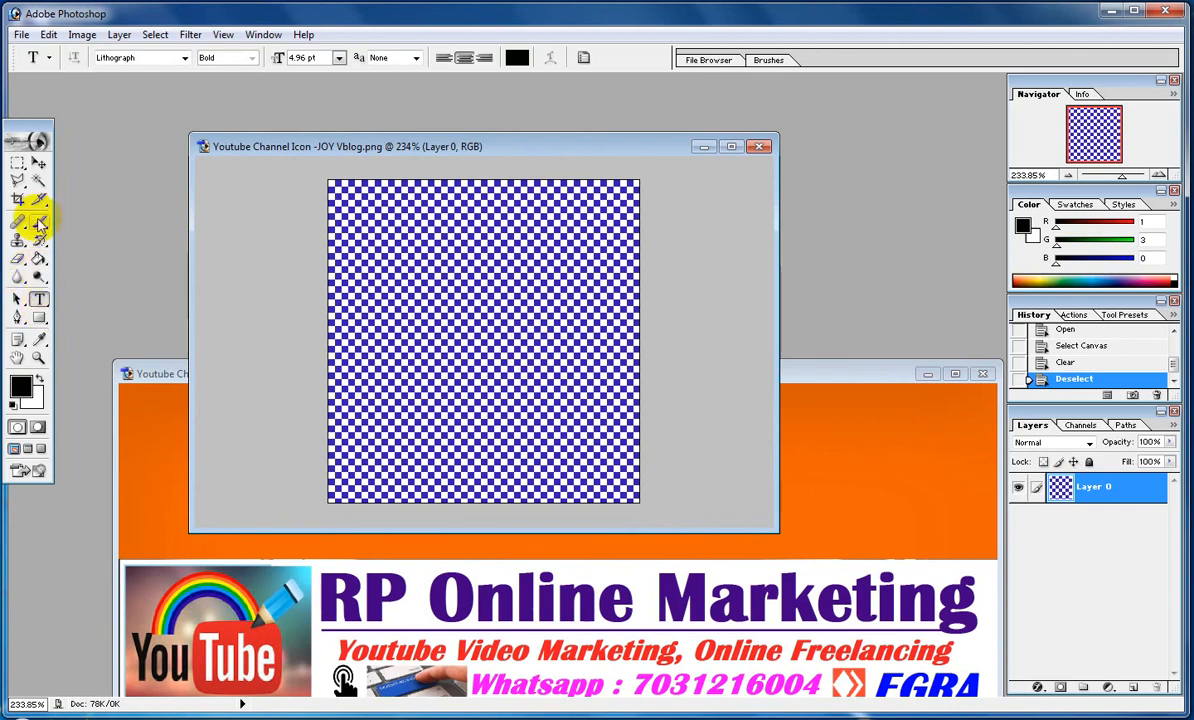
Add a new layer to the channel icon image and fill it with black using the Paint Bucket.
click(38, 258)
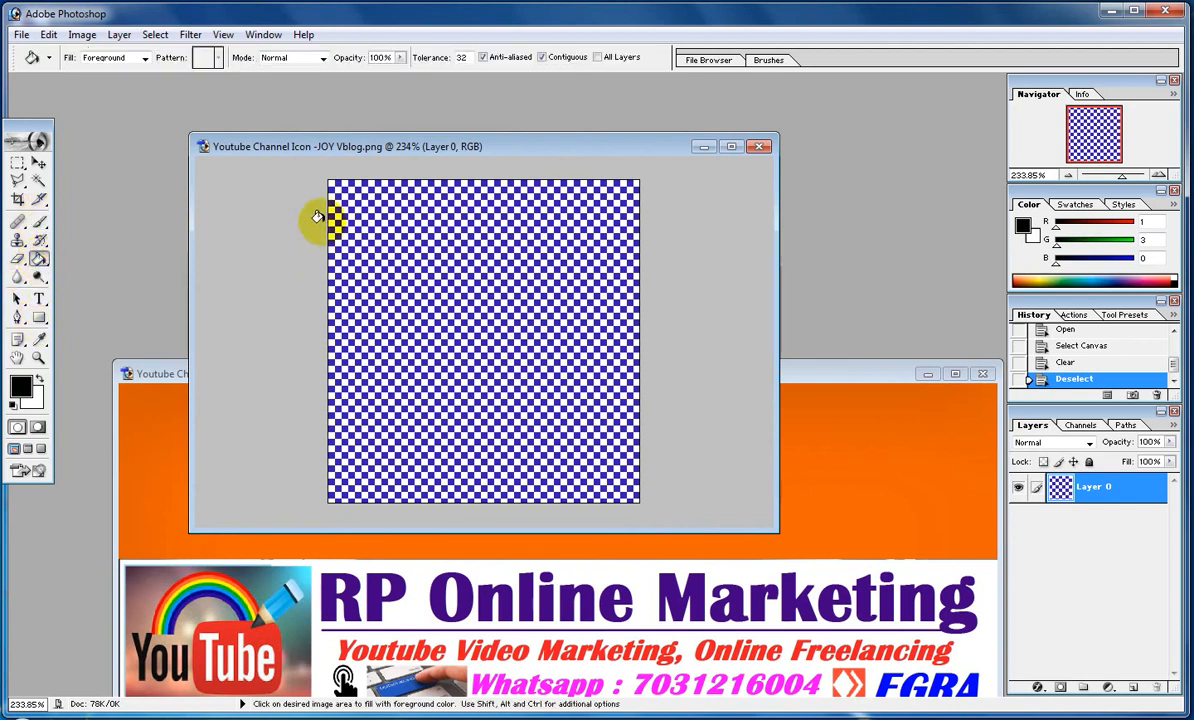
click(126, 37)
mouse_move(259, 48)
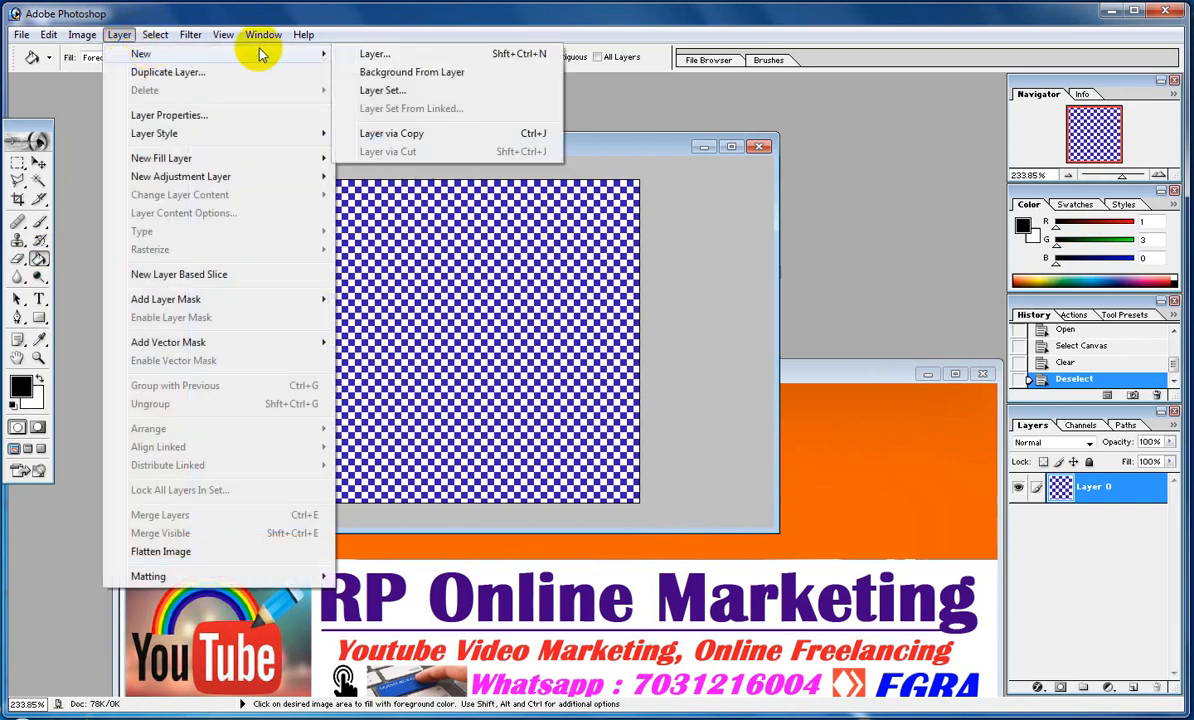
click(386, 48)
click(708, 330)
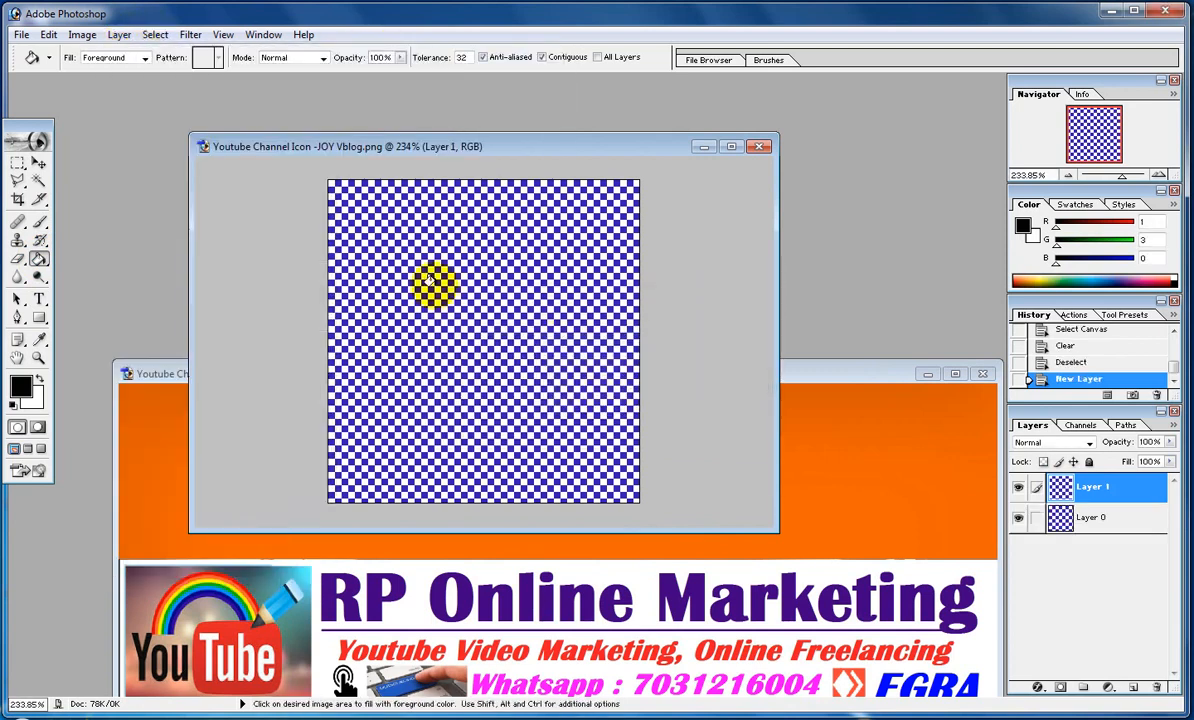
click(419, 256)
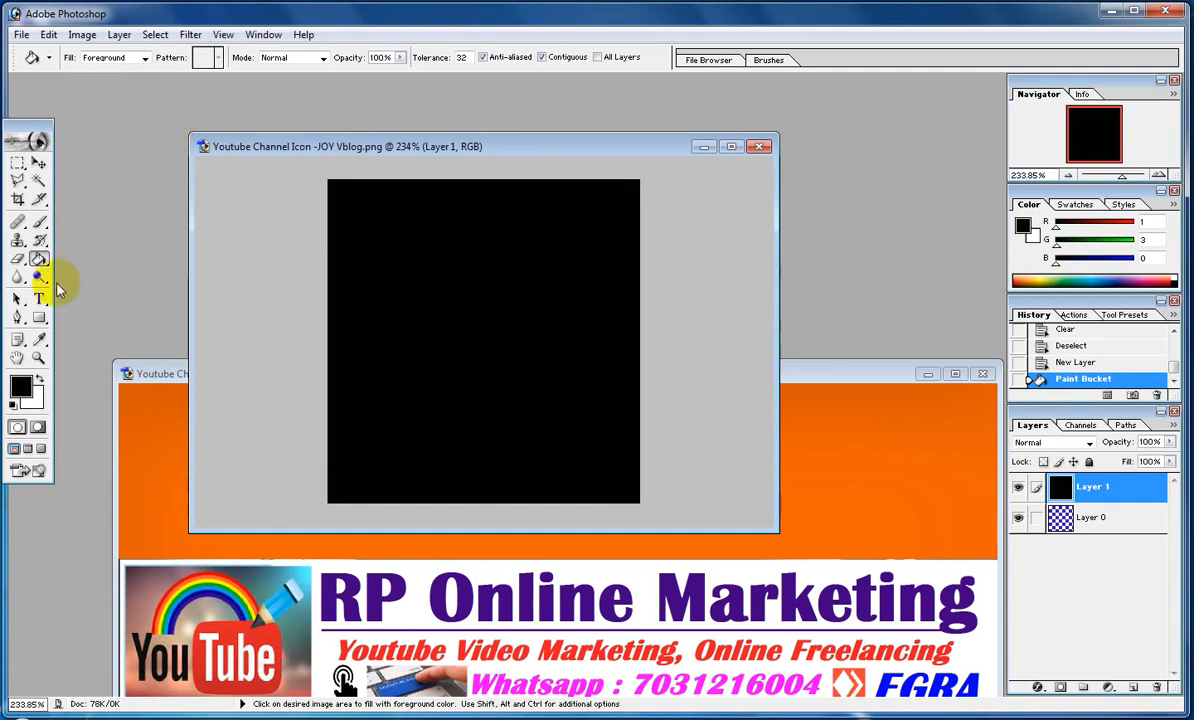
Add the text "BLOGGING TRICKS" in bright yellow over the black background of the channel icon.
click(40, 299)
click(346, 252)
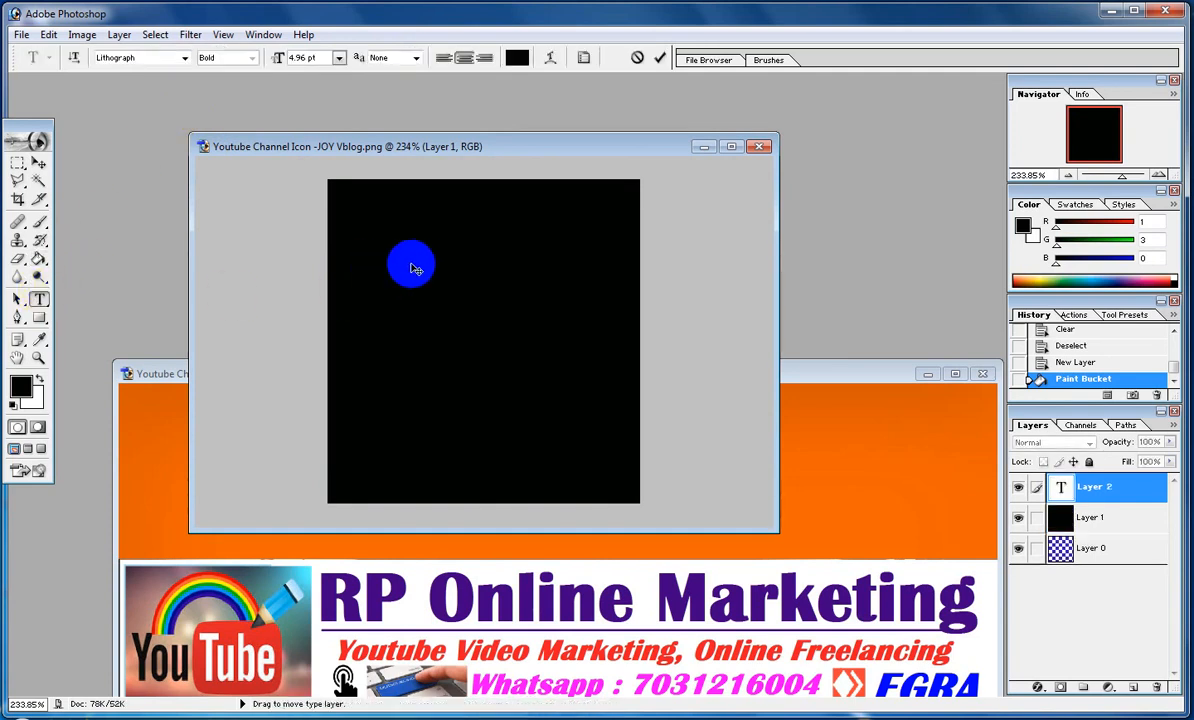
click(516, 57)
click(293, 318)
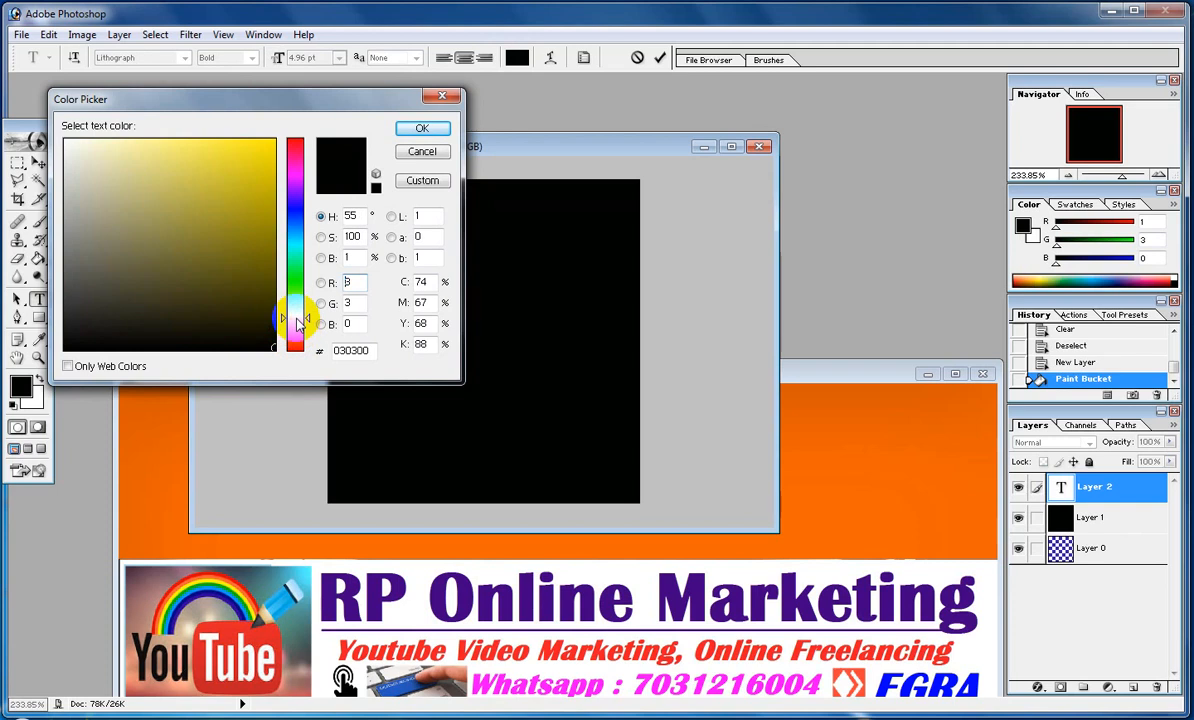
click(272, 140)
click(420, 128)
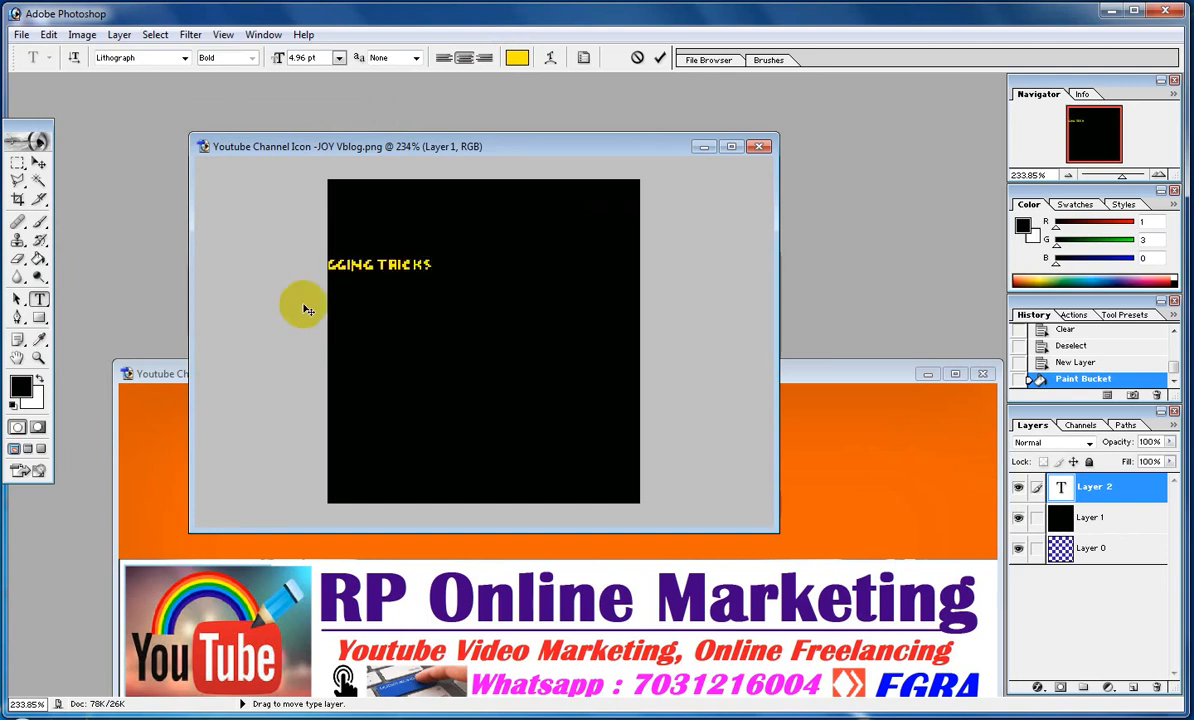
Move the BLOGGING TRICKS text fully onto the icon canvas and scale it to about 227.6% width and 825.4% height.
click(38, 163)
drag(415, 266, 639, 362)
key(ctrl+t)
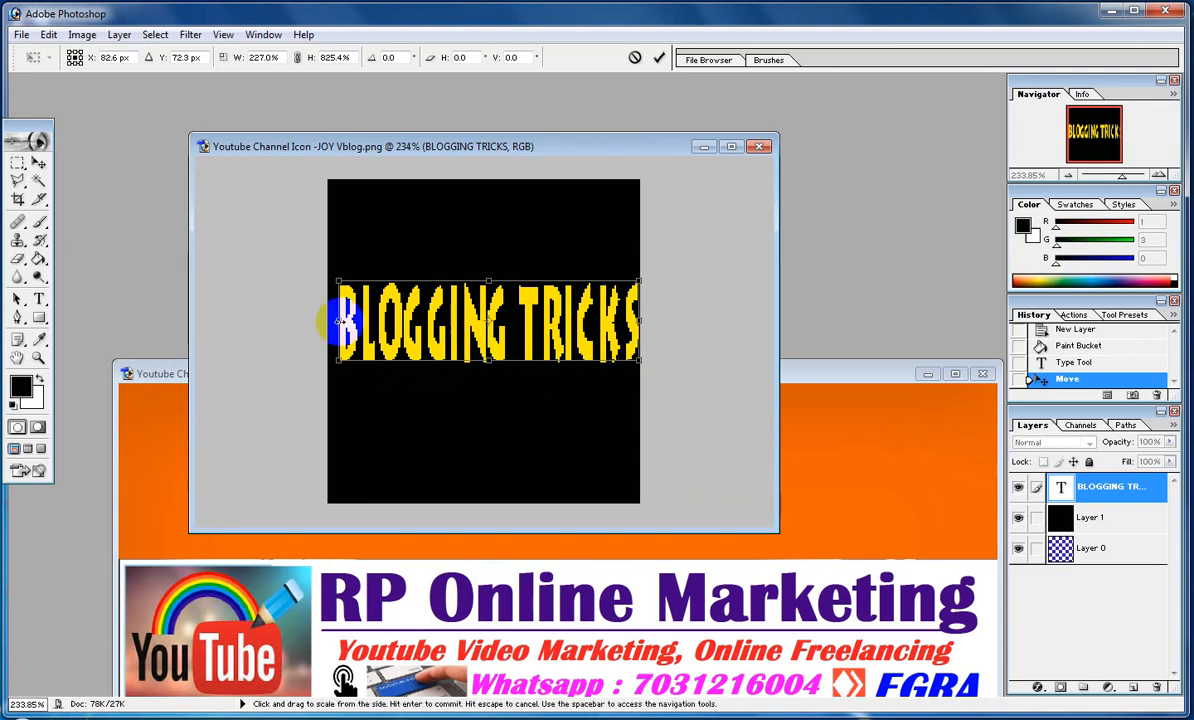
drag(337, 321, 339, 323)
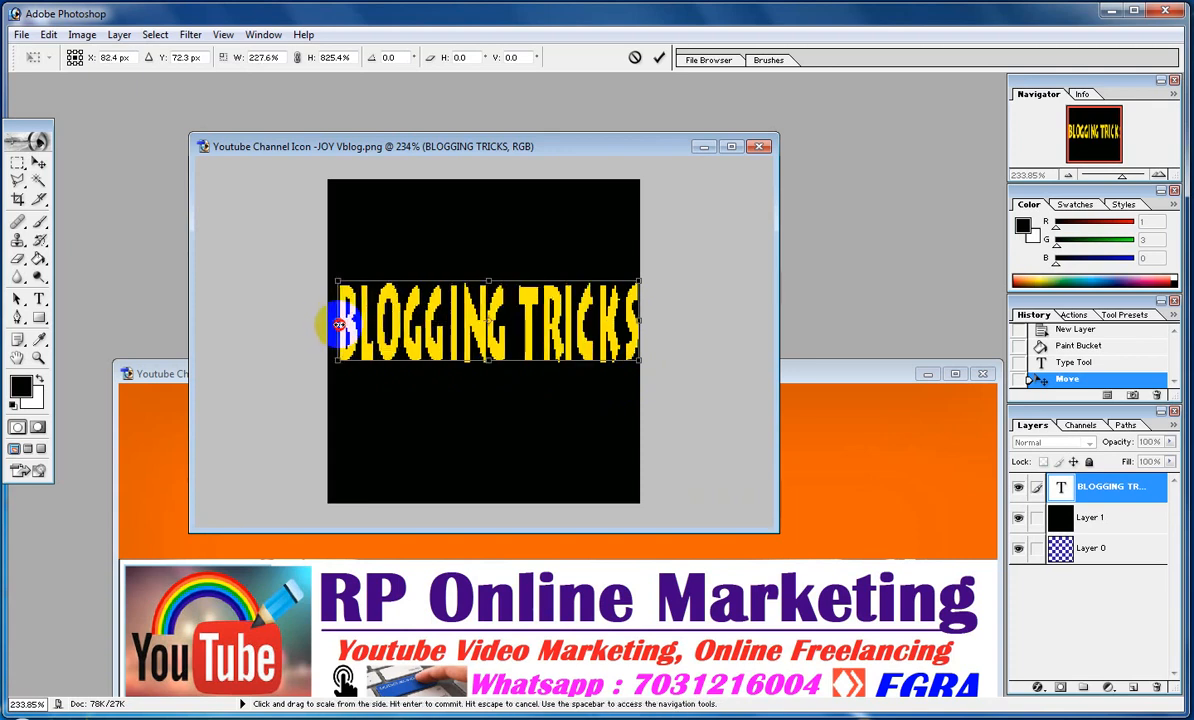
double_click(341, 321)
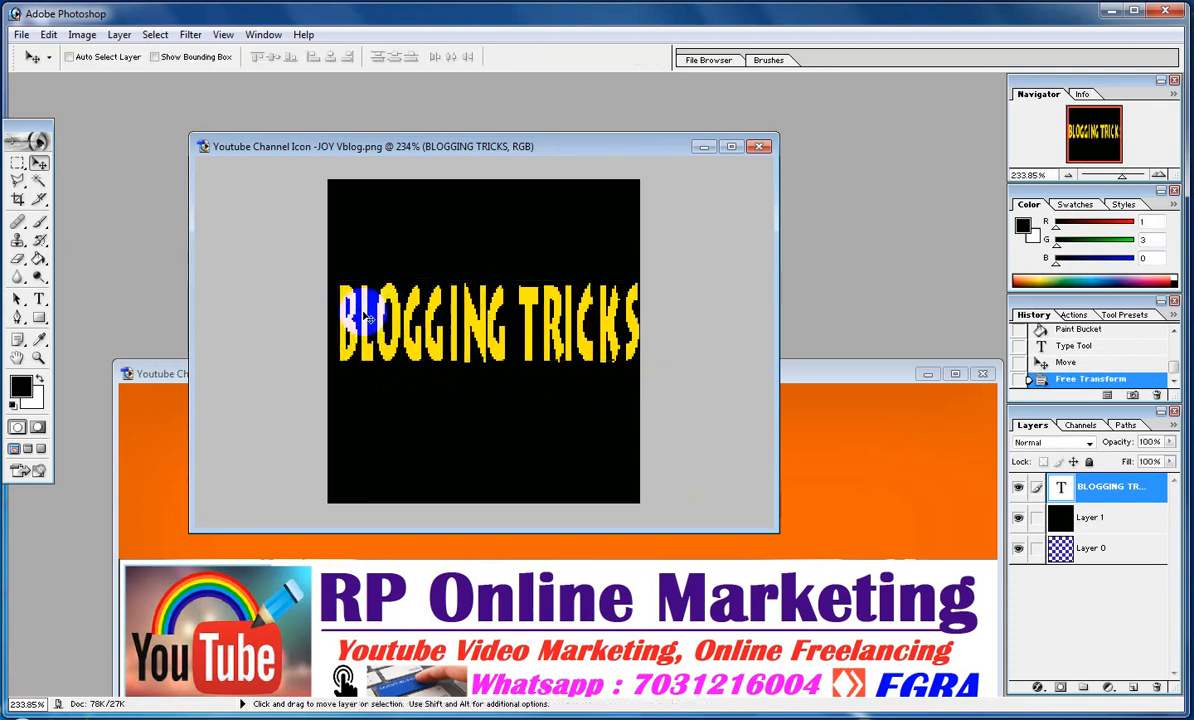
Break the icon text into two lines, with BLOGGING above TRICKS.
click(40, 299)
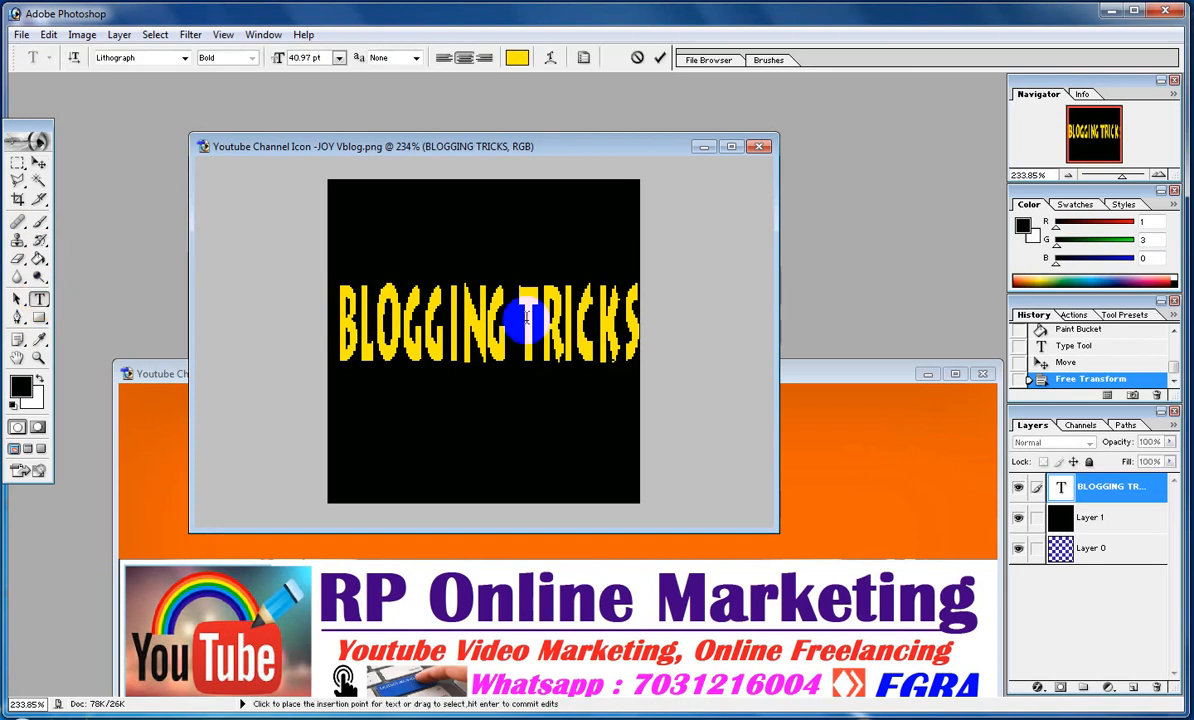
click(527, 318)
Select all the icon text and tighten its leading until TRICKS sits close beneath BLOGGING.
double_click(527, 318)
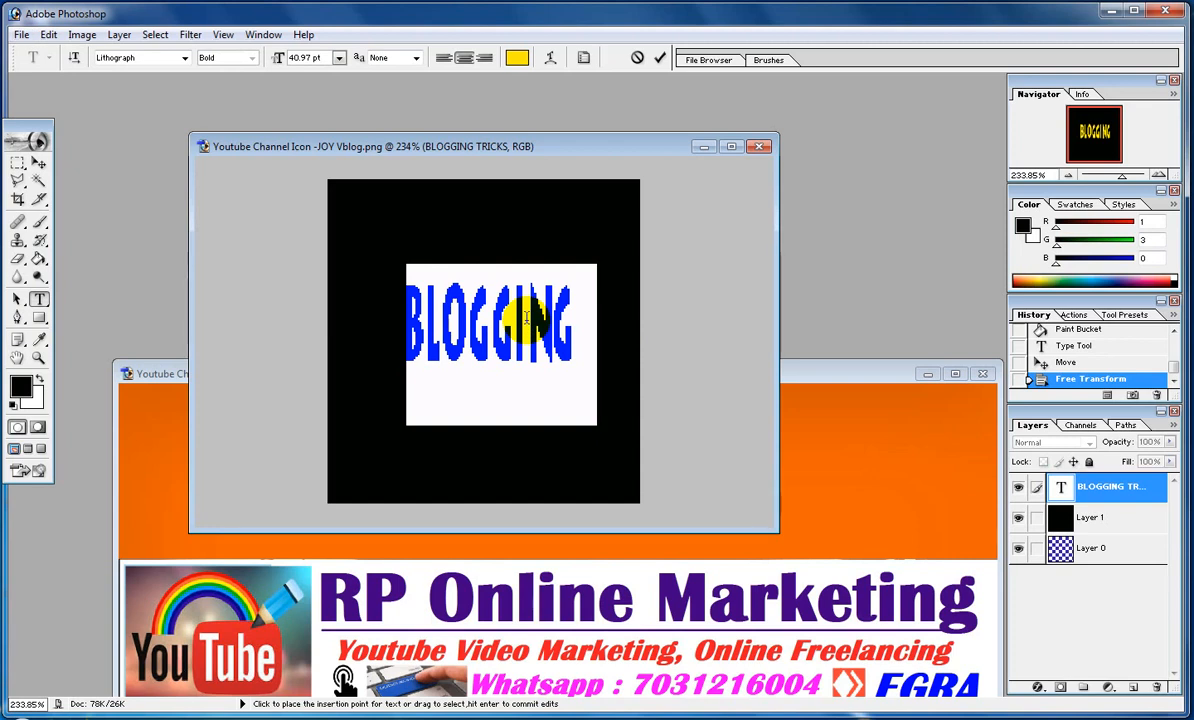
key(alt+Up)
key(alt+Up)
key(alt+Up)
key(alt+Up)
key(alt+Up)
key(alt+Up)
key(alt+Up)
key(alt+Up)
key(alt+Up)
key(alt+Up)
key(alt+Up)
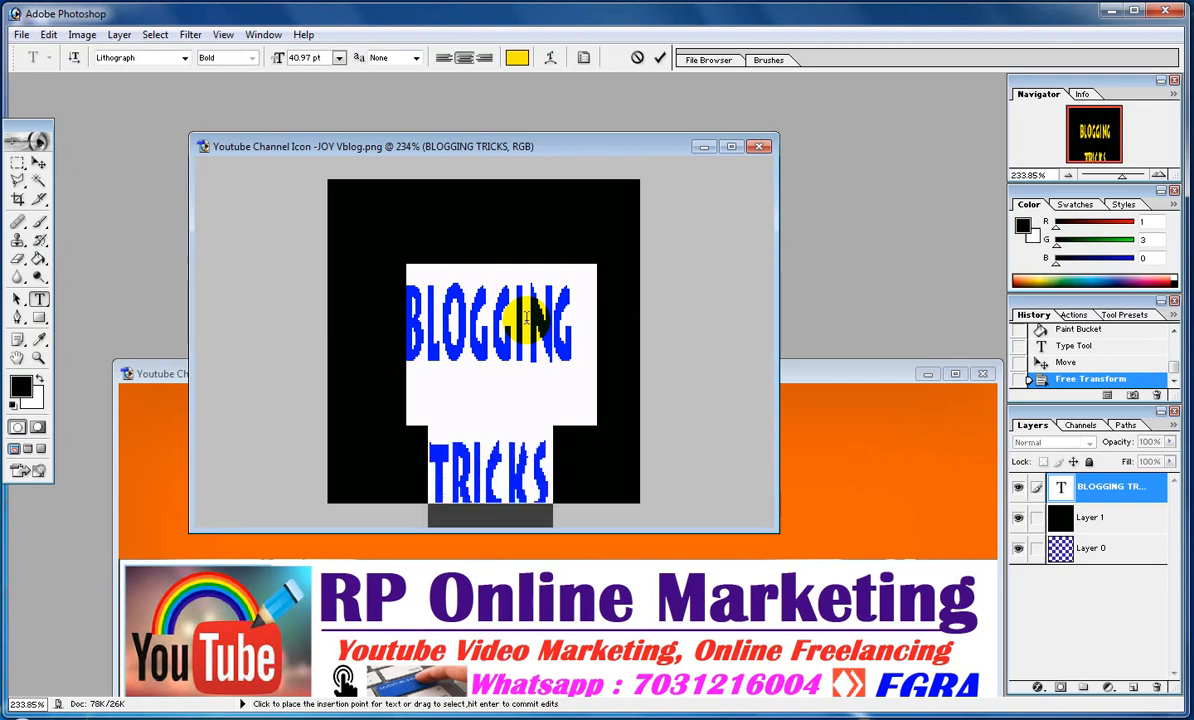
key(alt+Up)
key(alt+Up)
key(alt+Up)
key(alt+Up)
key(alt+Up)
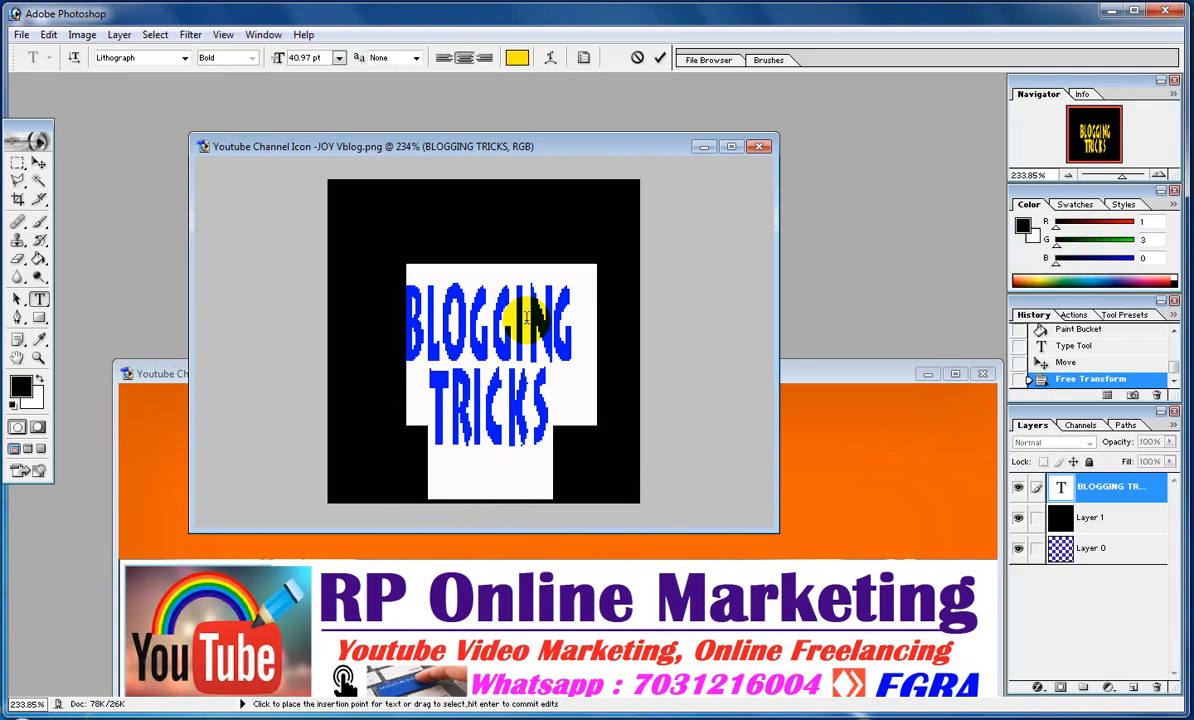
Move the two-line text toward the icon's left edge and scale it to about 179.2% width and 89.9% height.
click(39, 162)
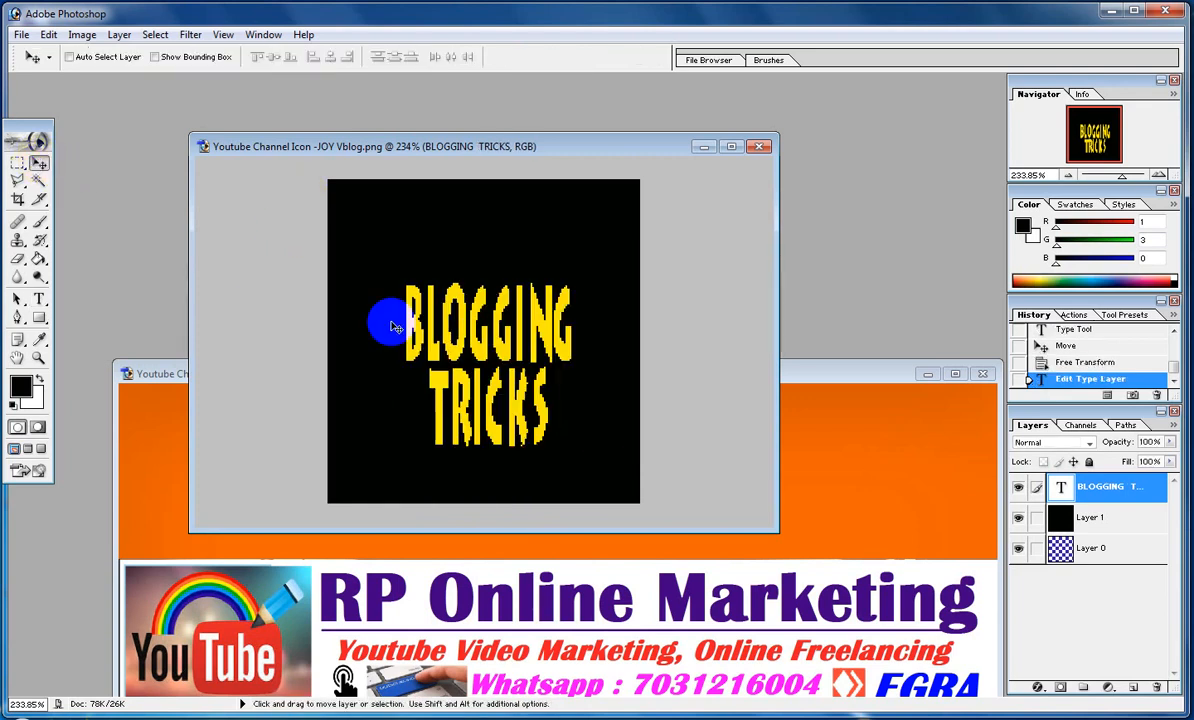
drag(465, 328, 380, 318)
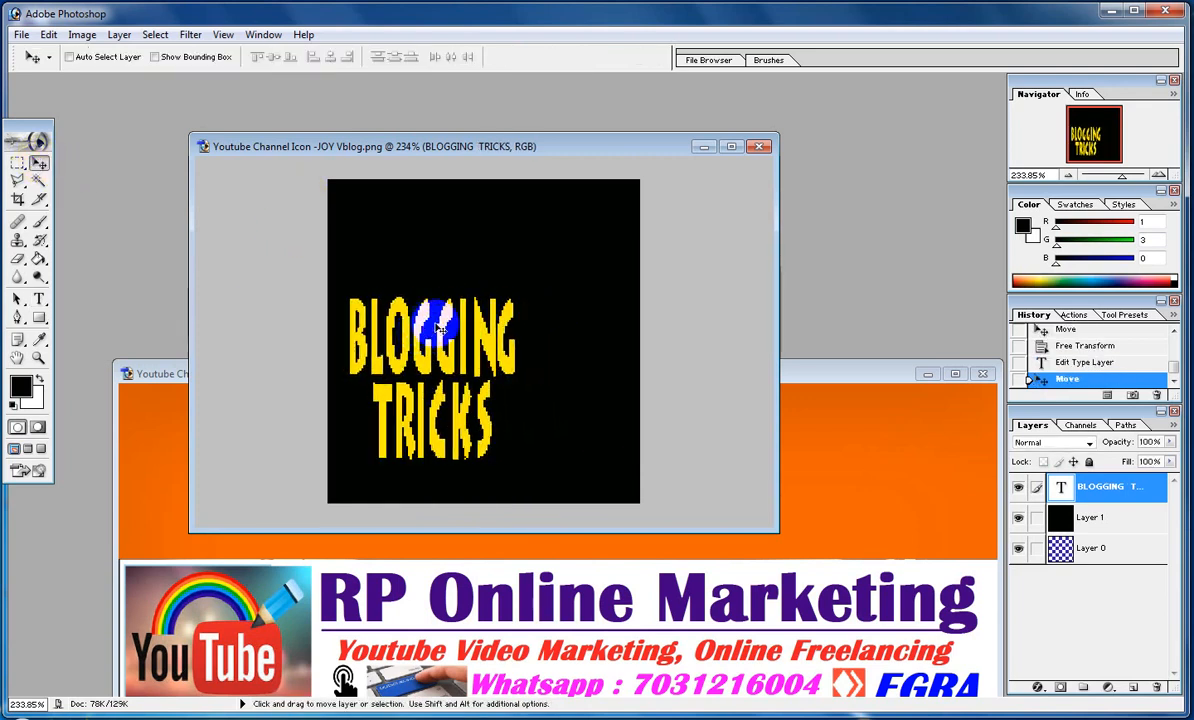
key(ctrl+t)
drag(518, 292, 632, 320)
drag(347, 390, 338, 392)
mouse_move(478, 458)
mouse_down()
mouse_move(491, 486)
mouse_move(489, 465)
mouse_up()
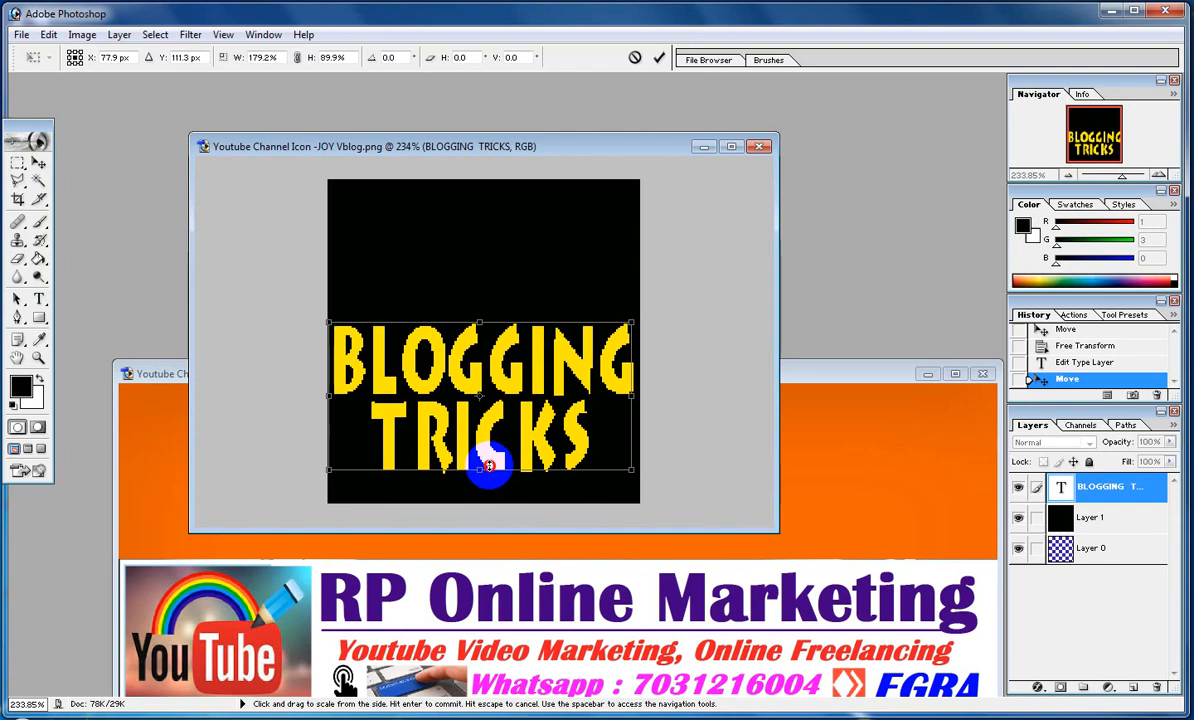
key(Return)
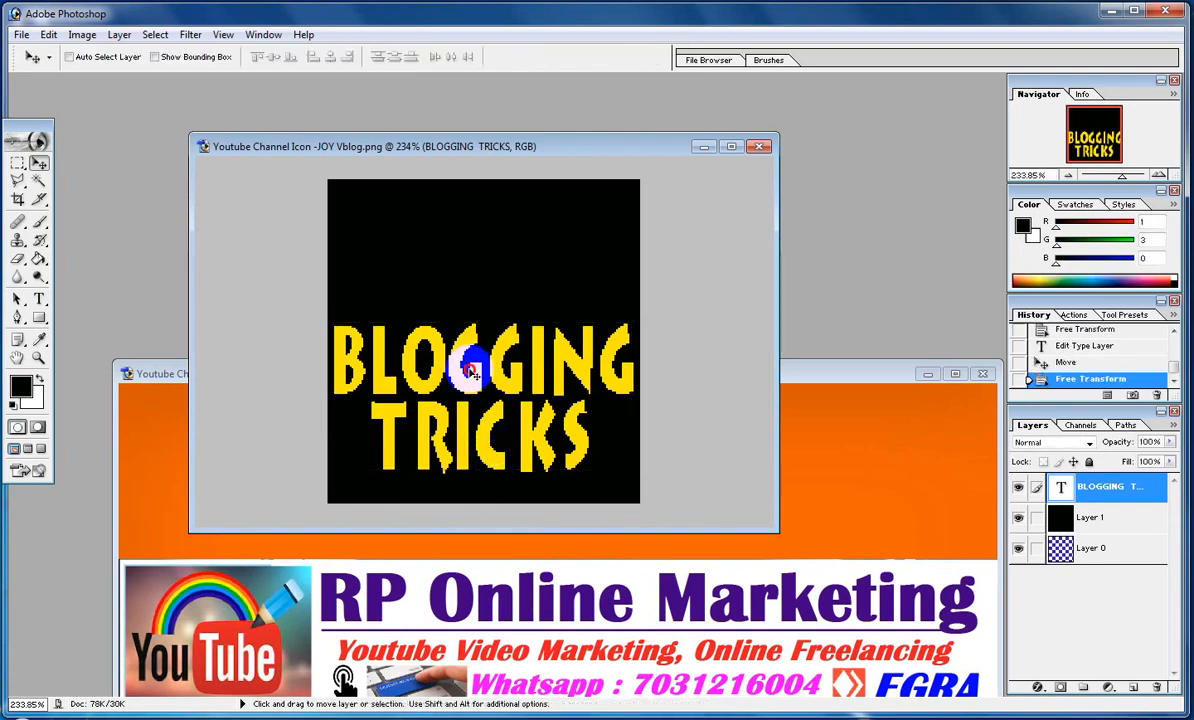
Move the text down near the icon's lower edge and scale it proportionally to about 79.1%.
mouse_move(470, 369)
mouse_down()
mouse_move(470, 350)
mouse_move(474, 403)
mouse_move(470, 357)
mouse_up()
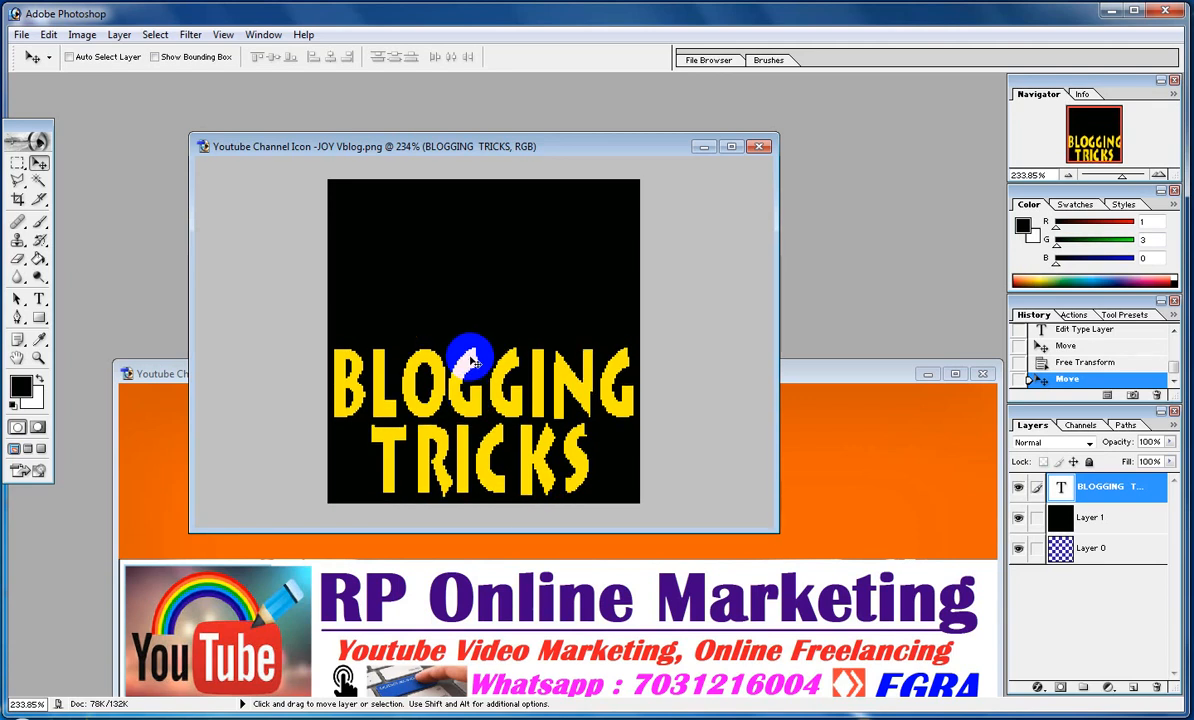
key(ctrl+t)
drag(325, 341, 390, 380)
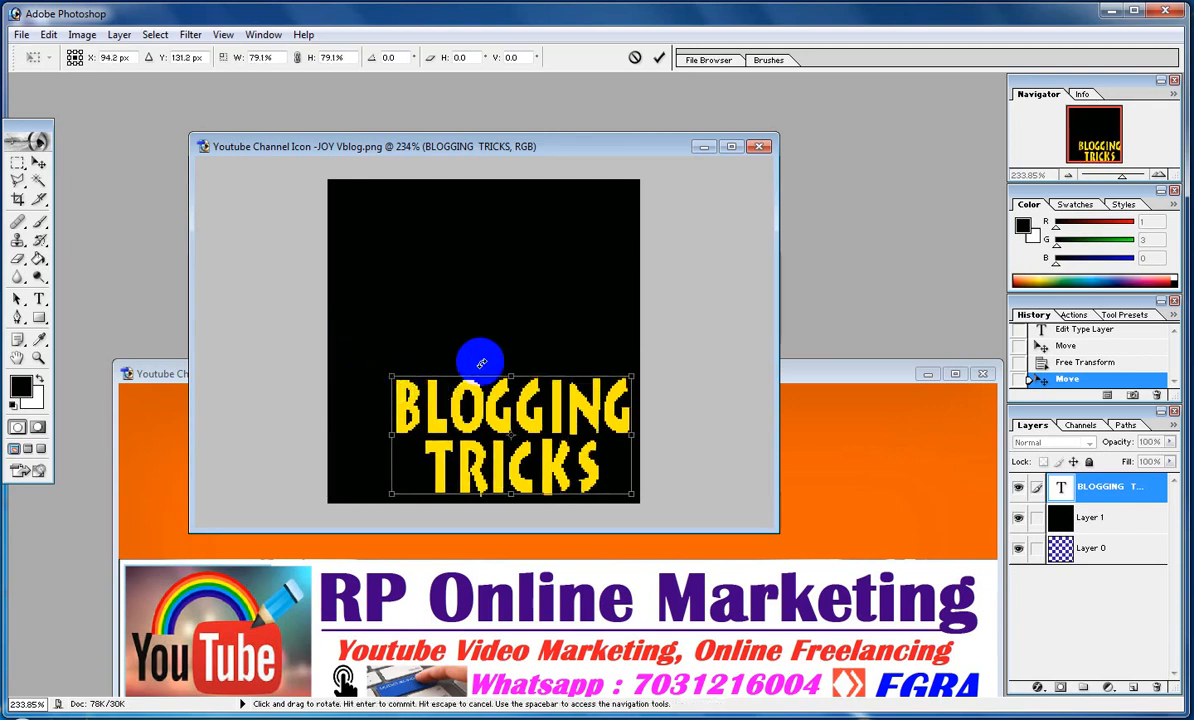
key(Return)
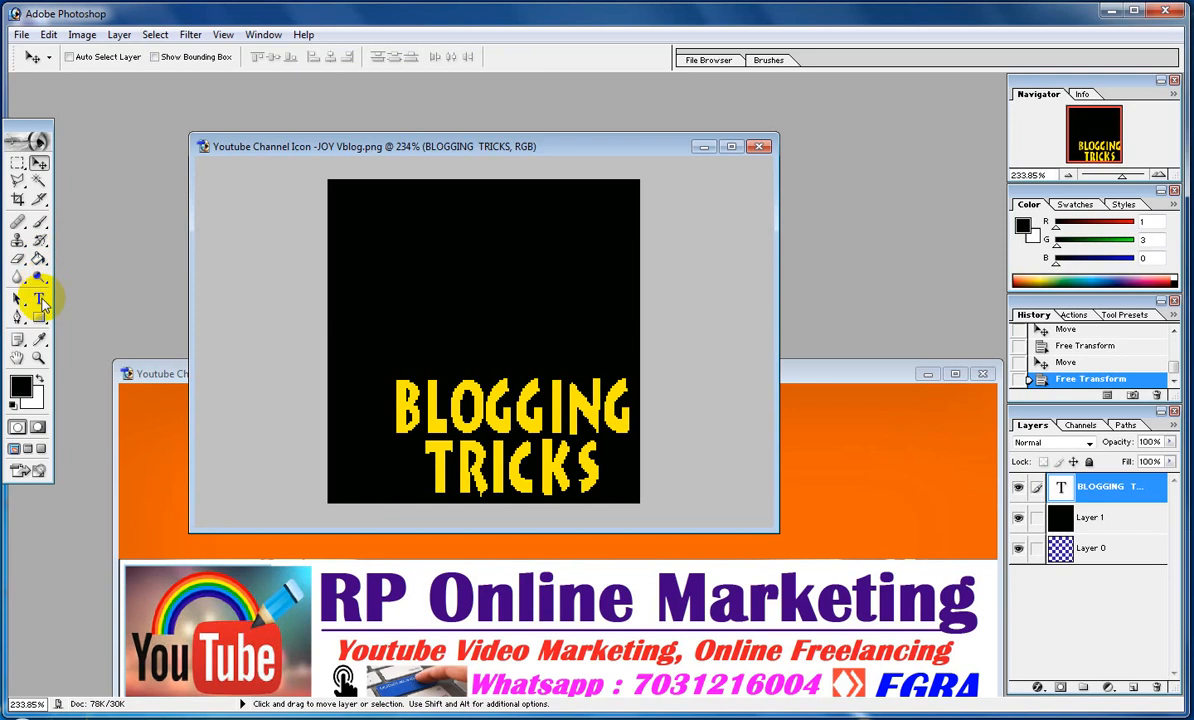
Draw a black circle shape nearly filling the icon canvas and bring the BLOGGING TRICKS layer above it.
drag(38, 315, 112, 351)
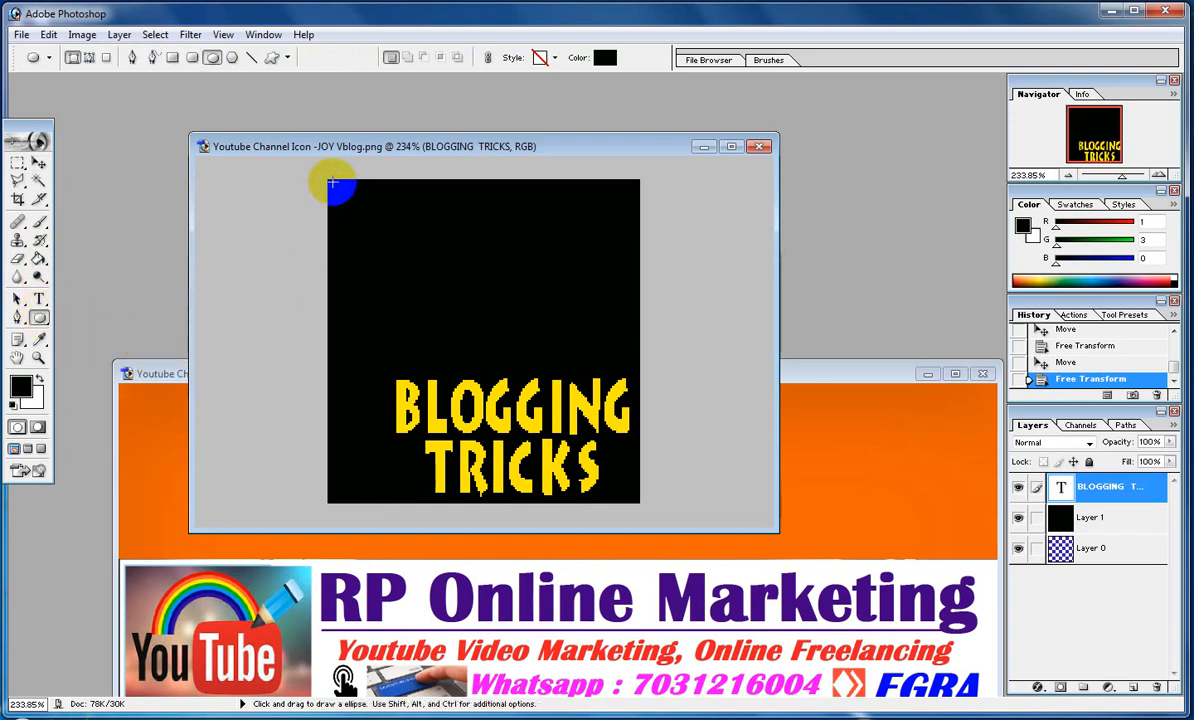
drag(333, 183, 637, 545)
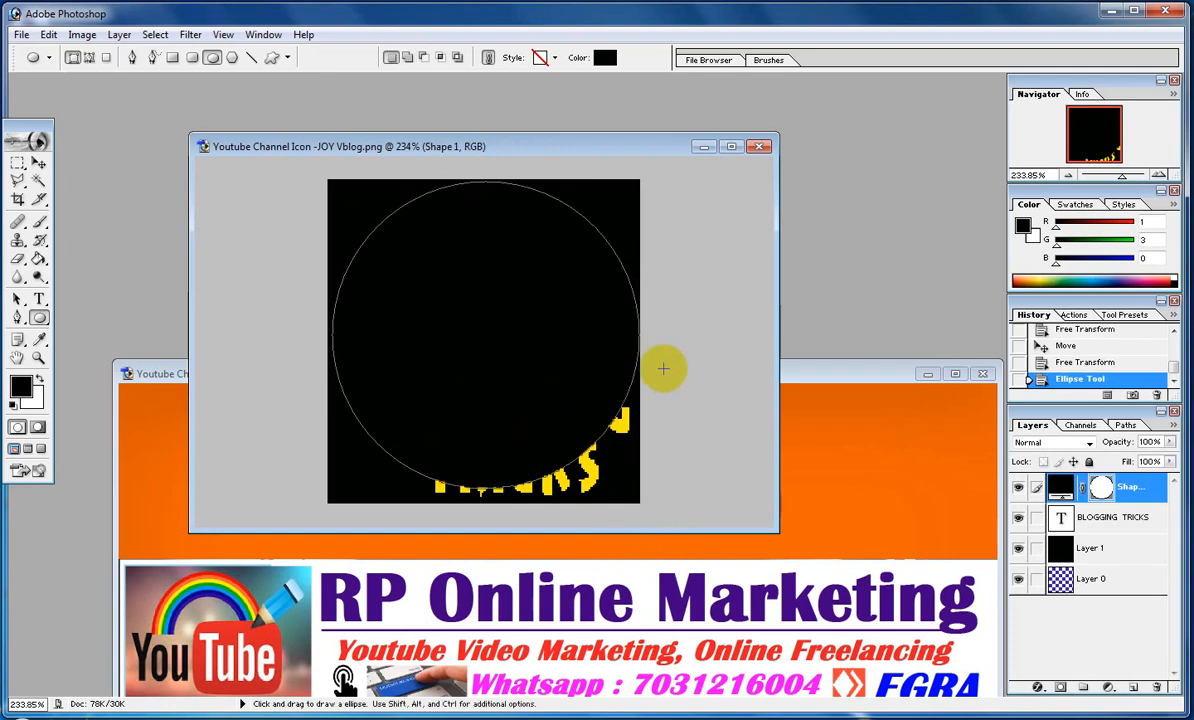
click(467, 306)
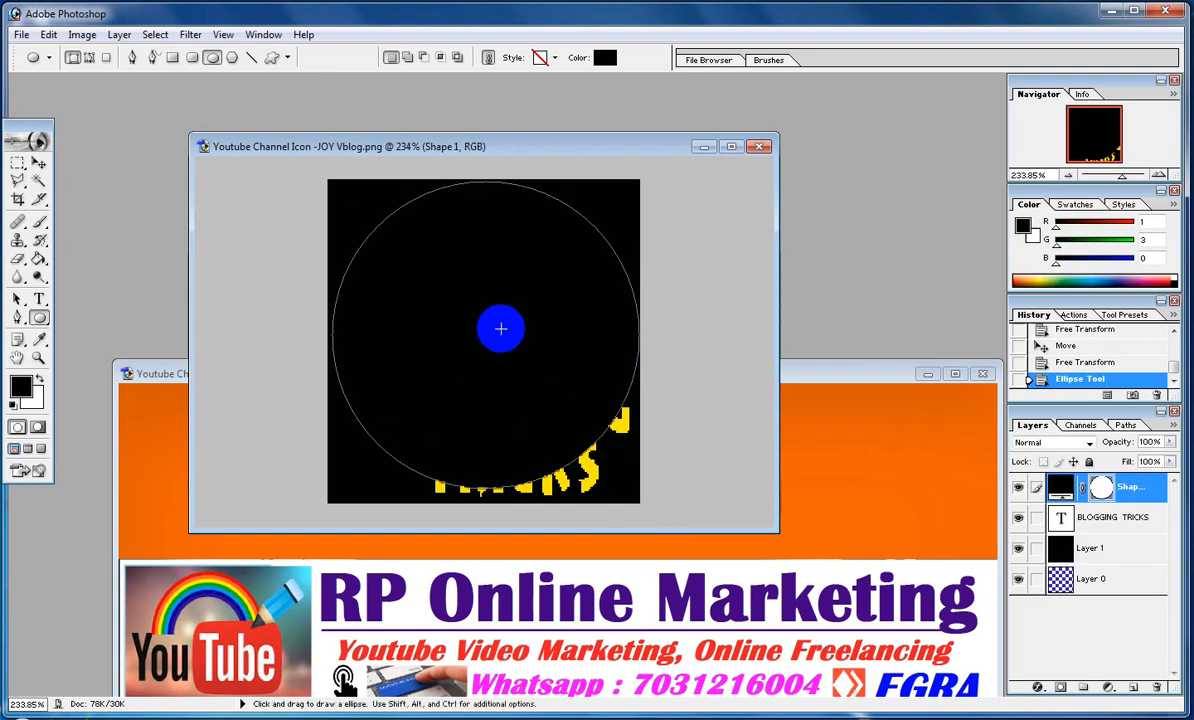
click(39, 162)
click(531, 313)
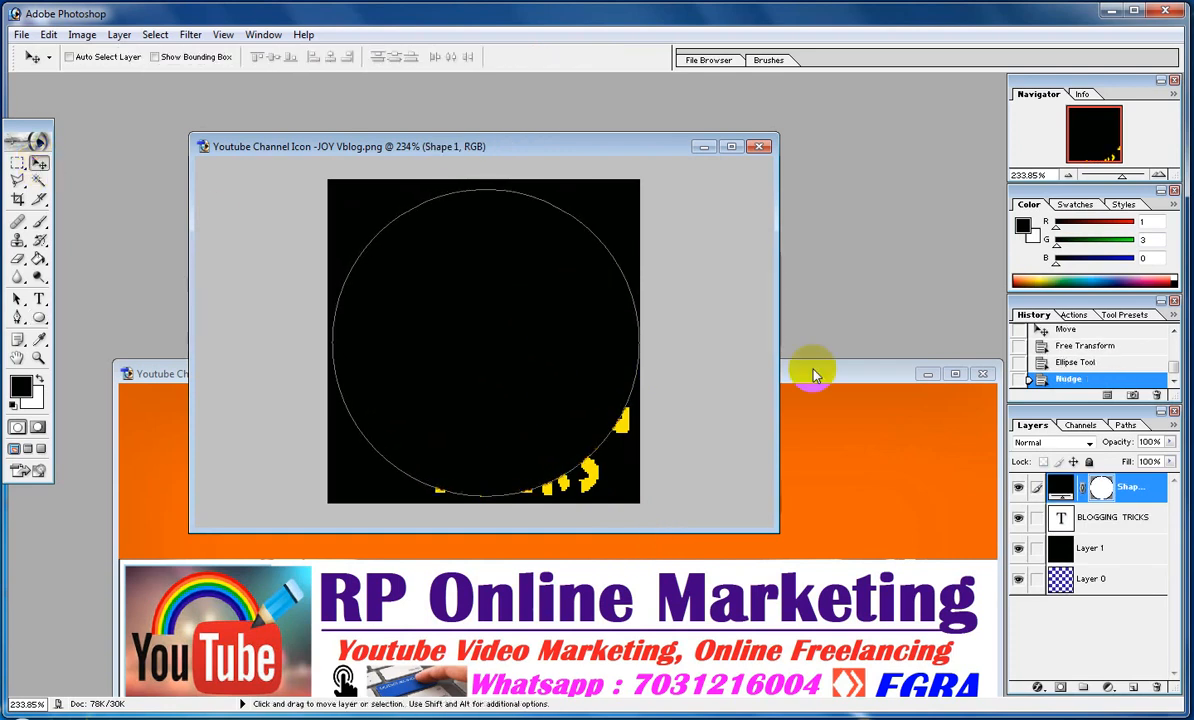
click(1136, 519)
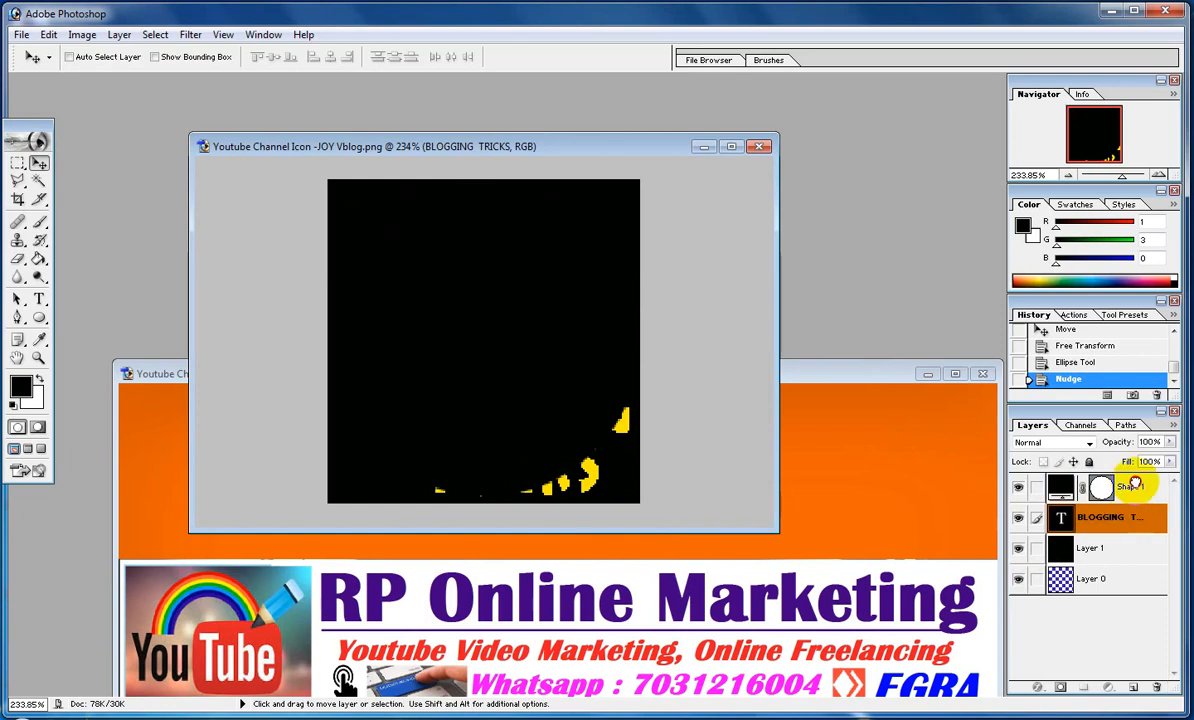
drag(1136, 484, 1133, 482)
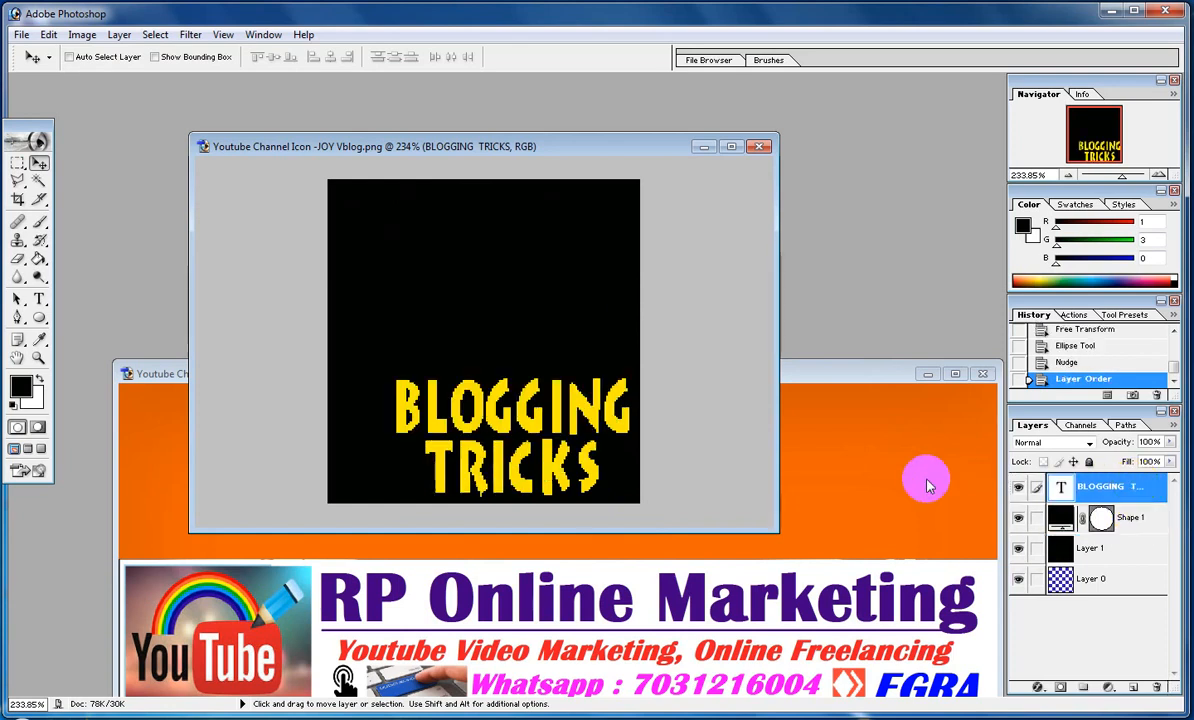
Fill the Layer 1 background with bright green (R 63, G 253, B 5) using the Paint Bucket.
click(1133, 555)
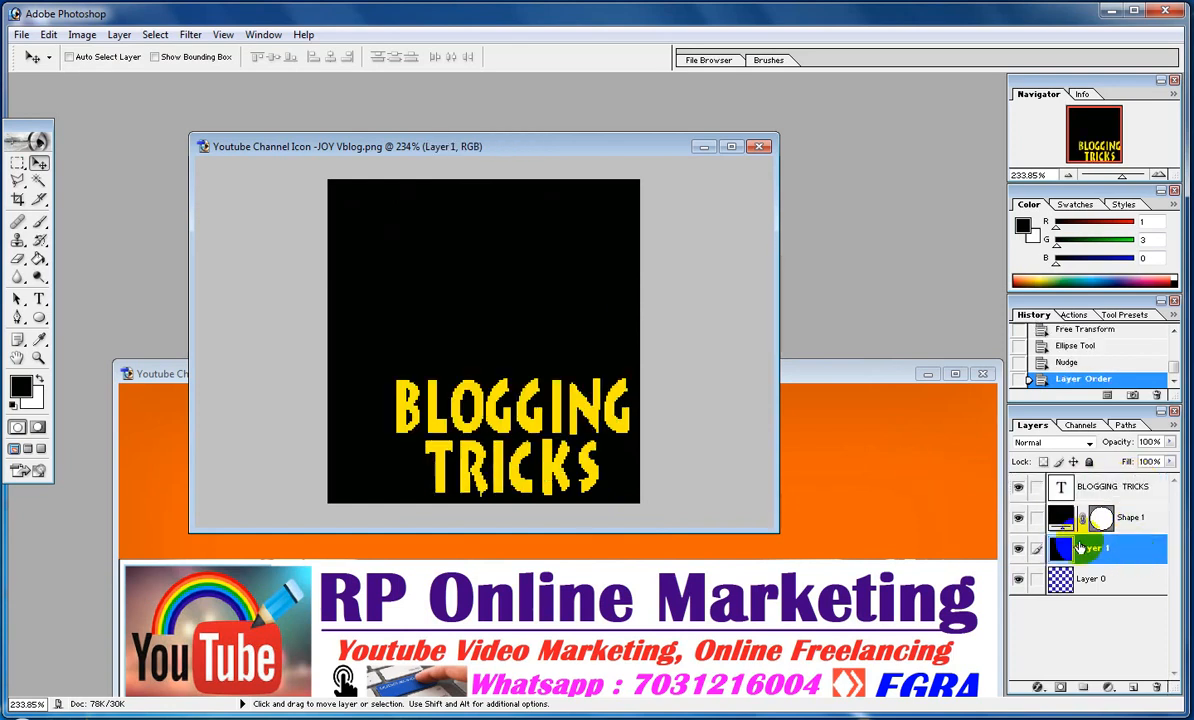
click(39, 260)
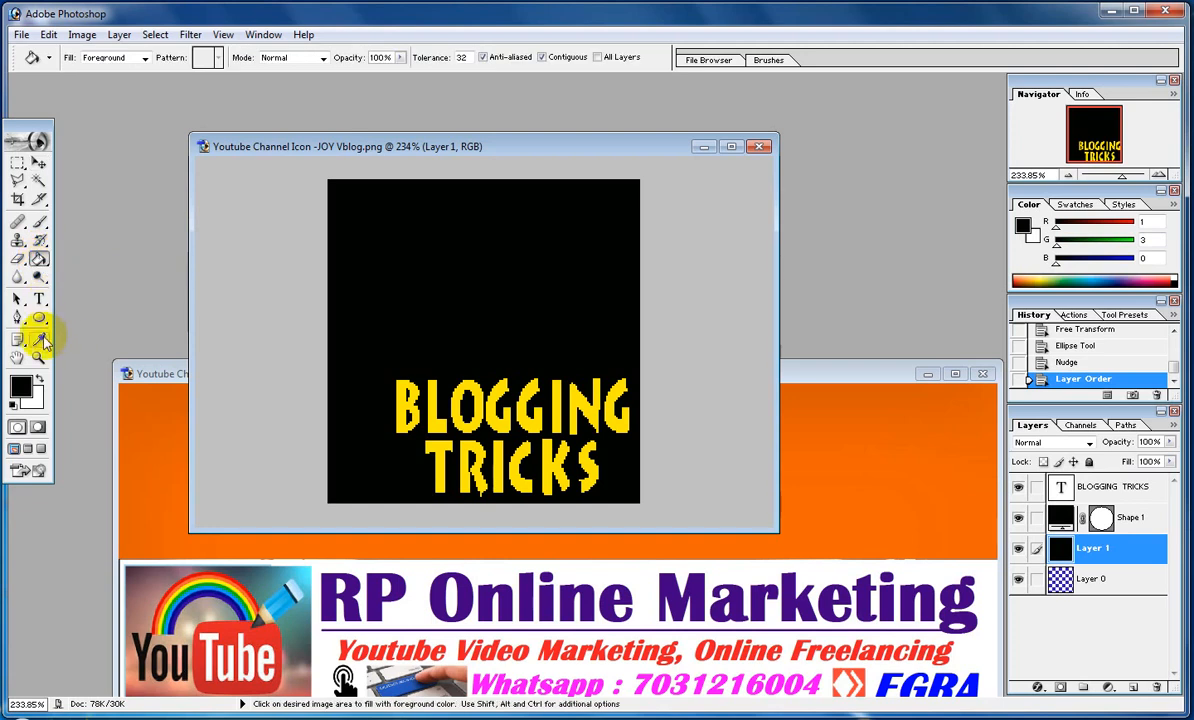
click(21, 386)
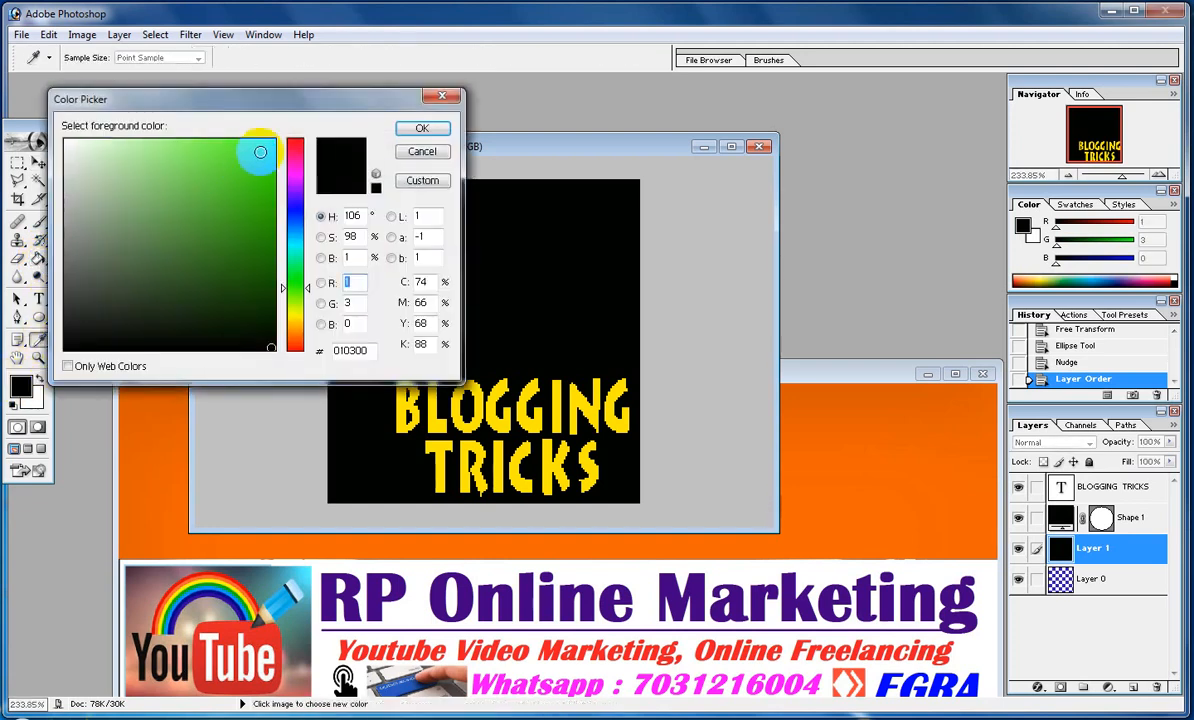
click(270, 143)
click(415, 128)
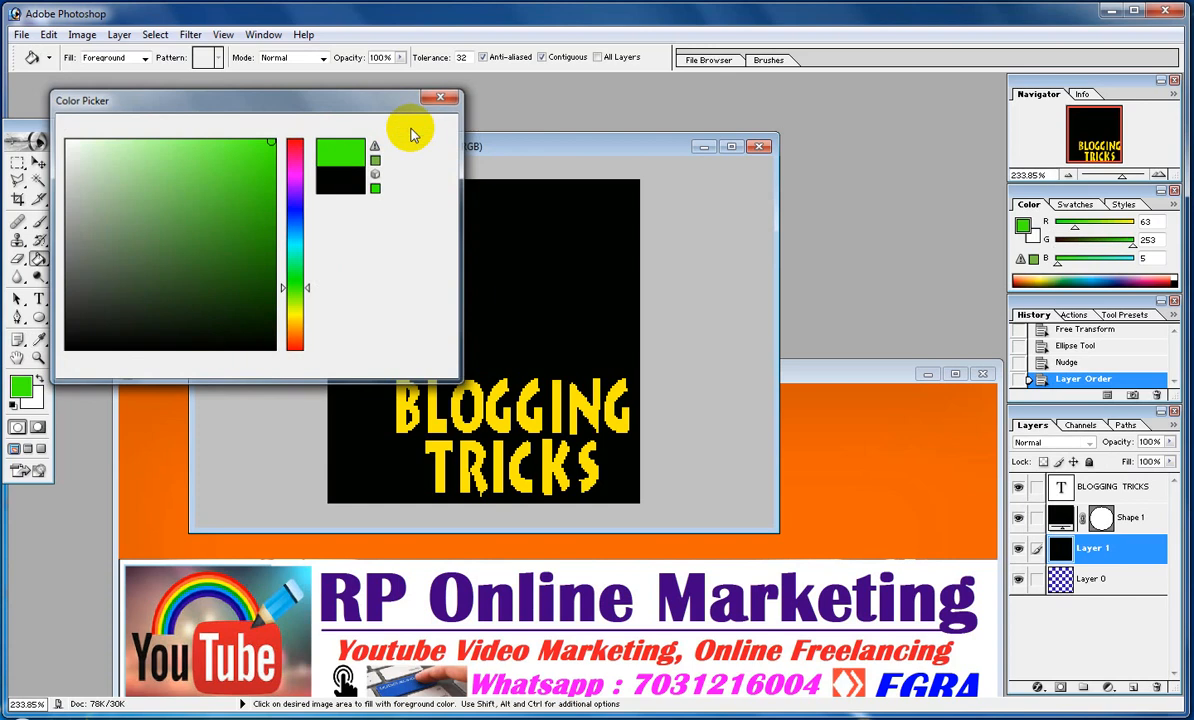
click(438, 293)
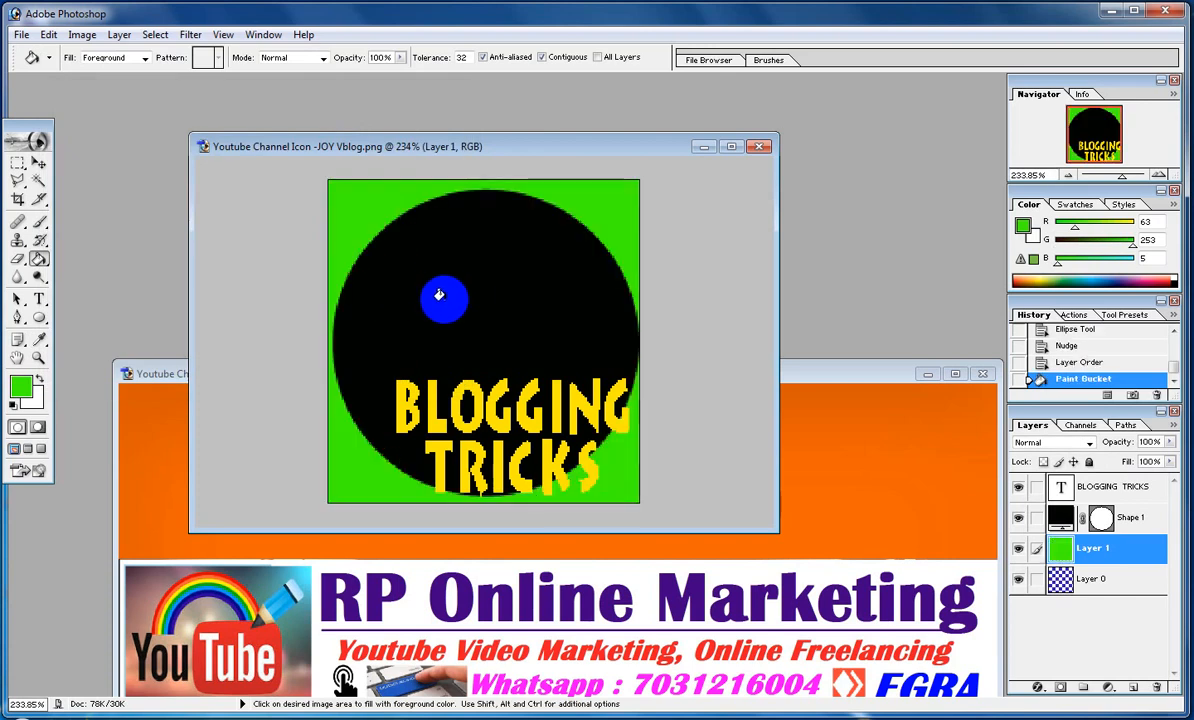
drag(438, 295, 430, 286)
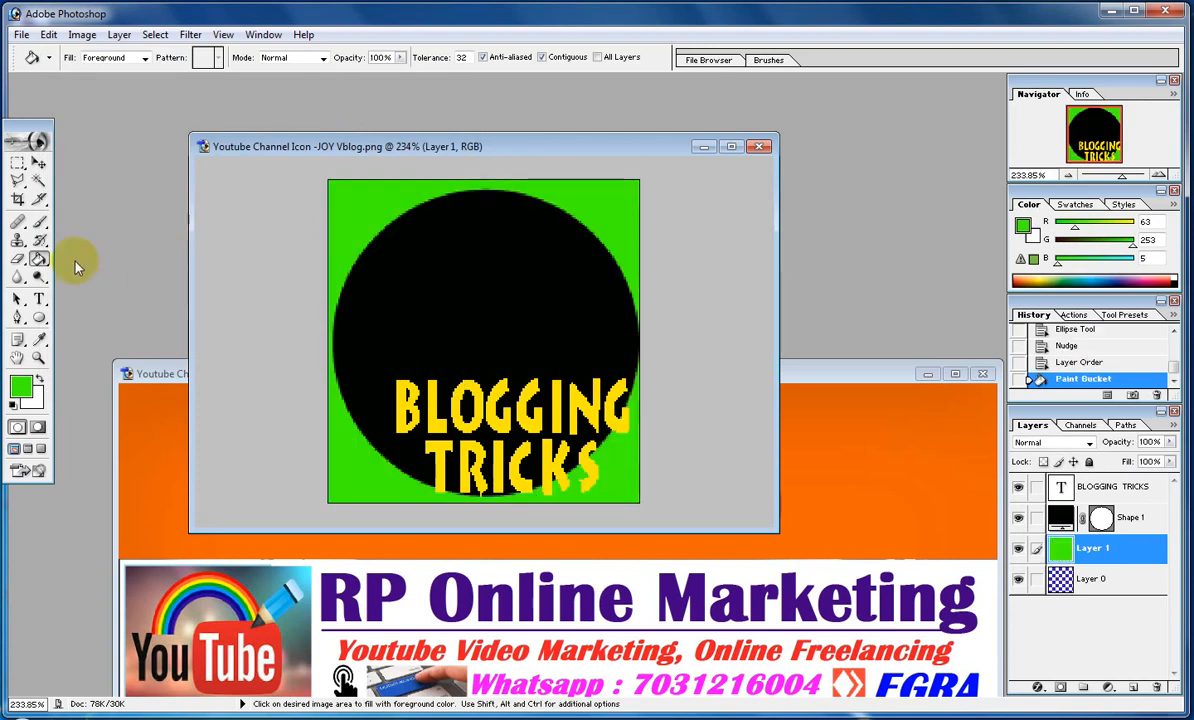
Apply a red Color Overlay at 100% opacity to the circle shape layer.
click(1058, 515)
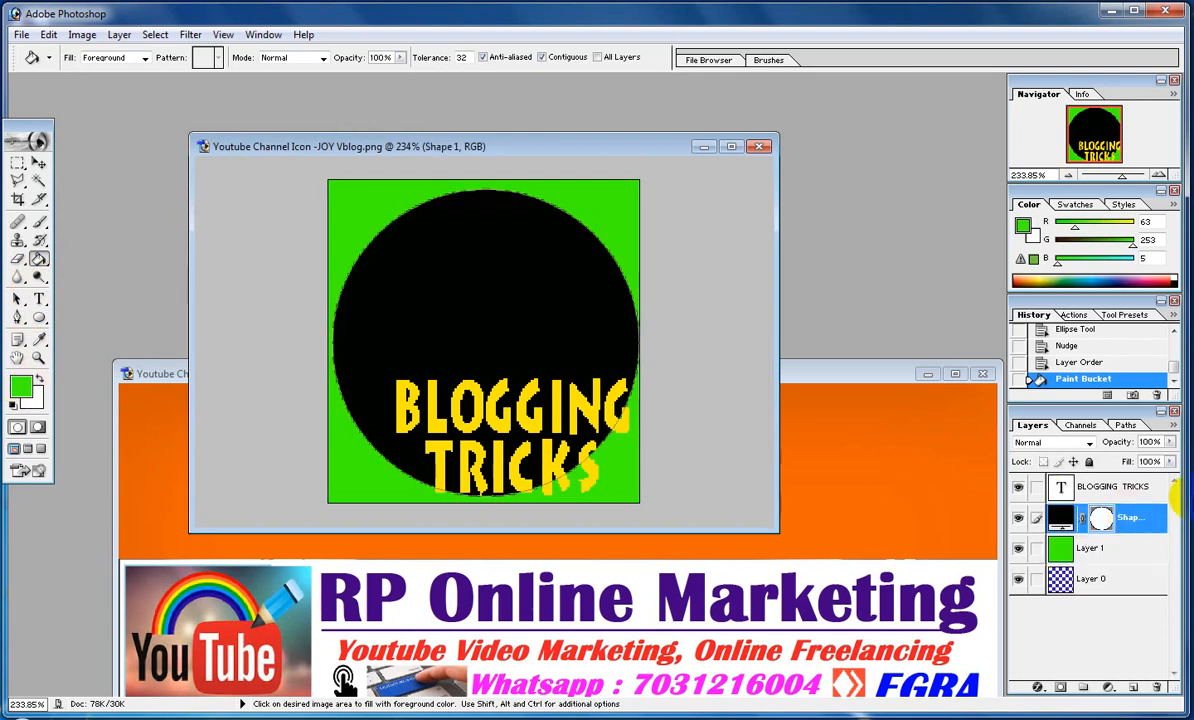
click(1037, 687)
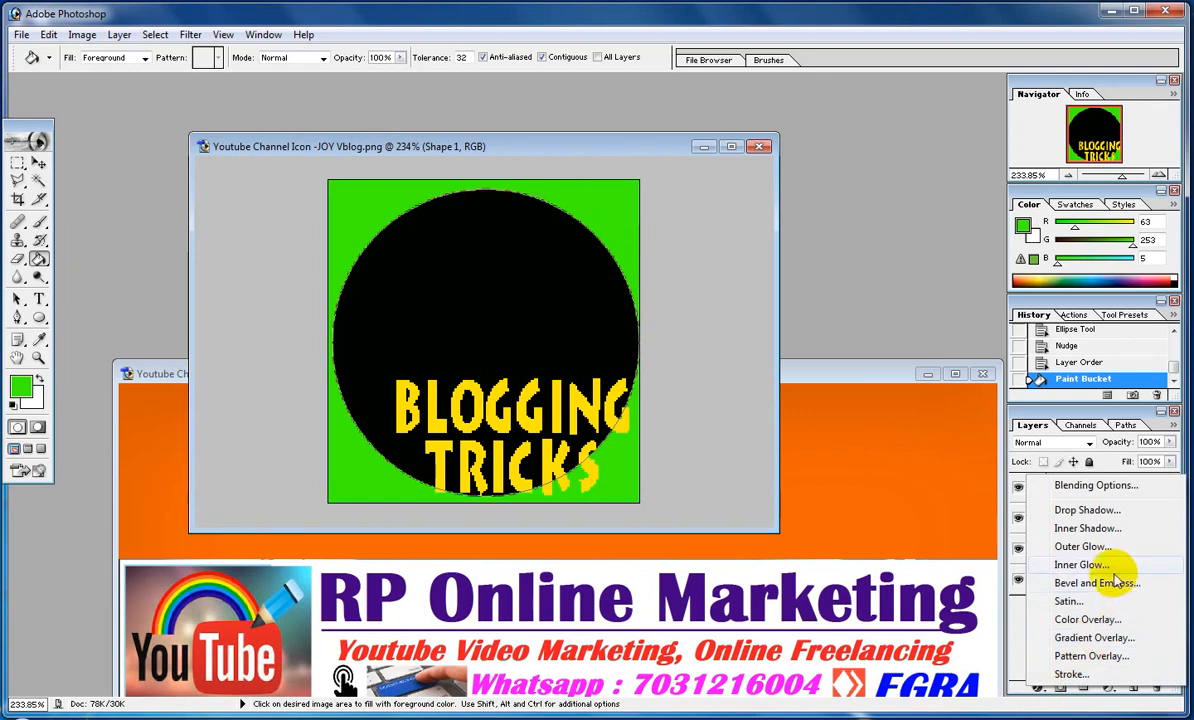
click(1110, 620)
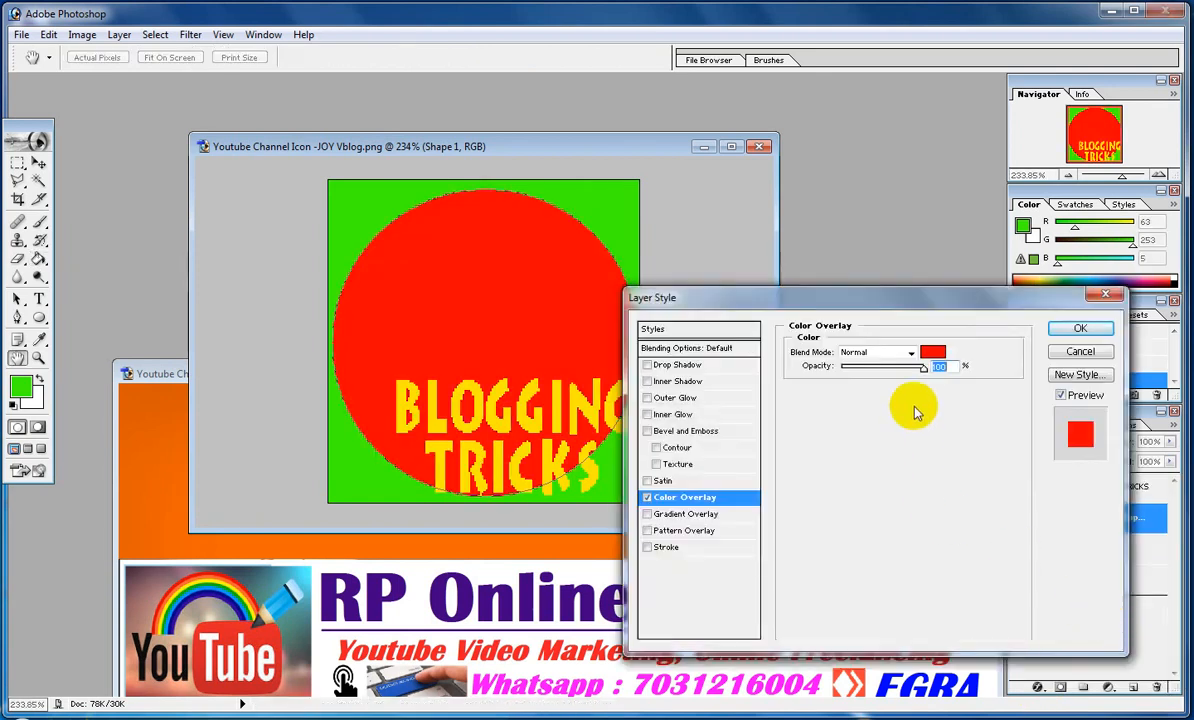
click(1080, 329)
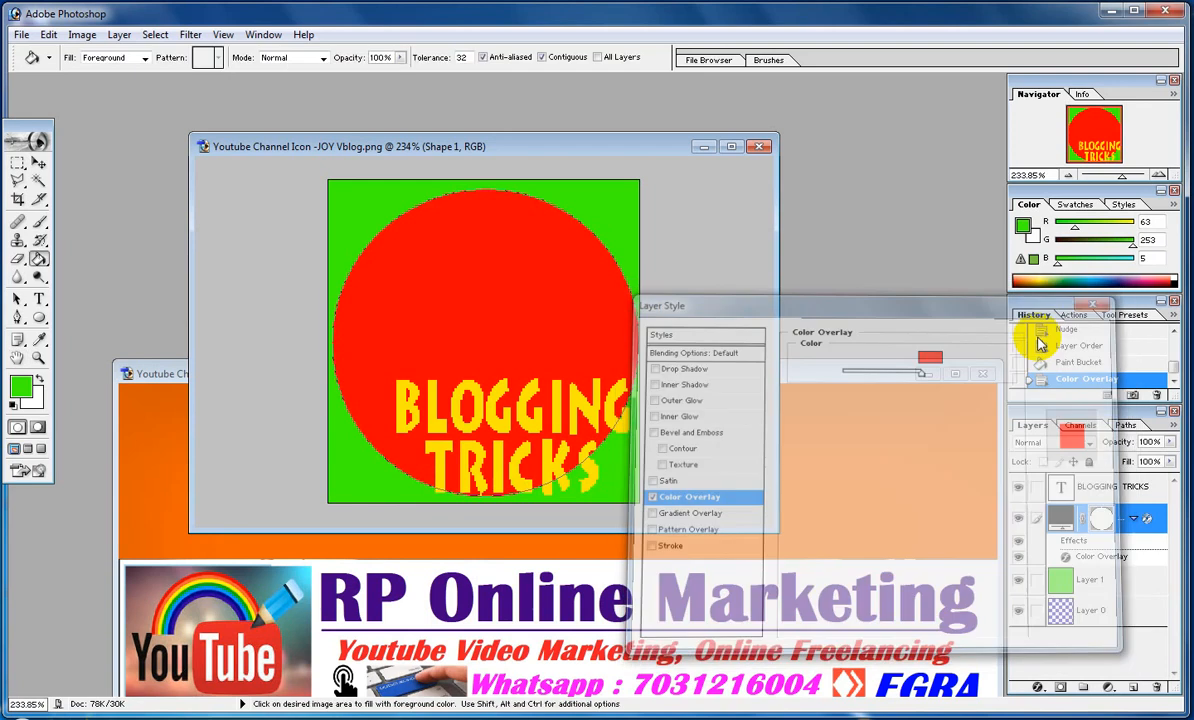
Move the BLOGGING TRICKS text up inside the red circle, widen it to about 117.6% and make it slightly taller.
click(39, 163)
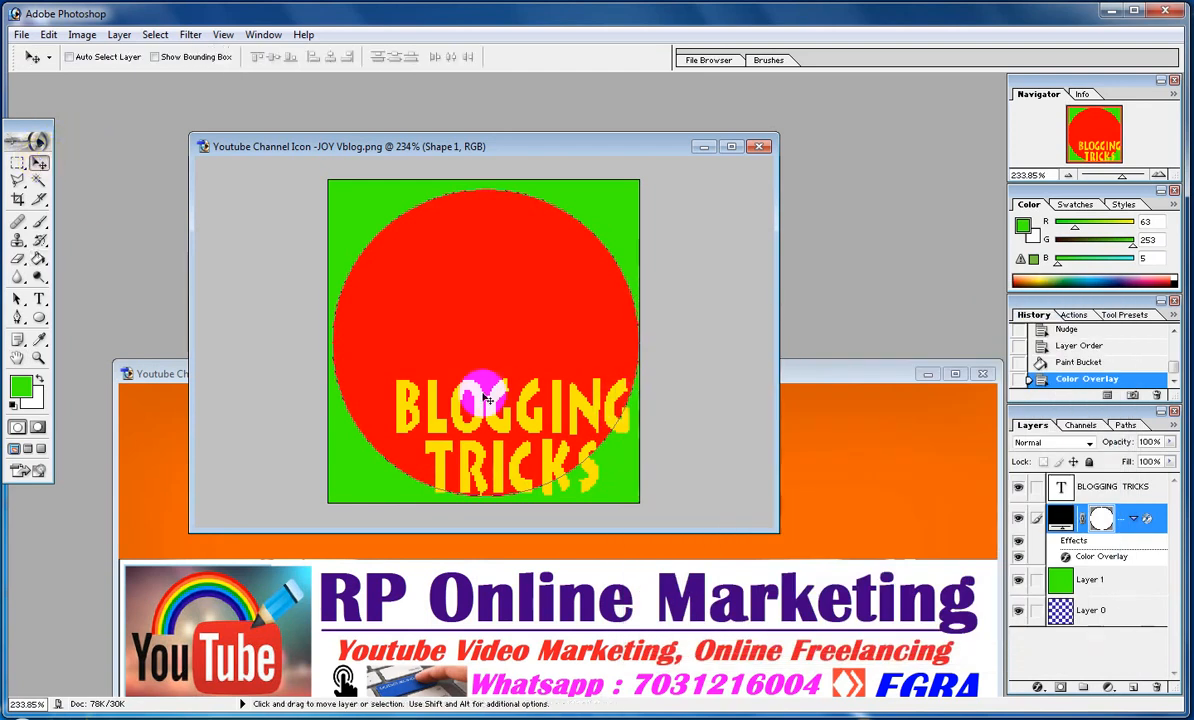
click(1062, 486)
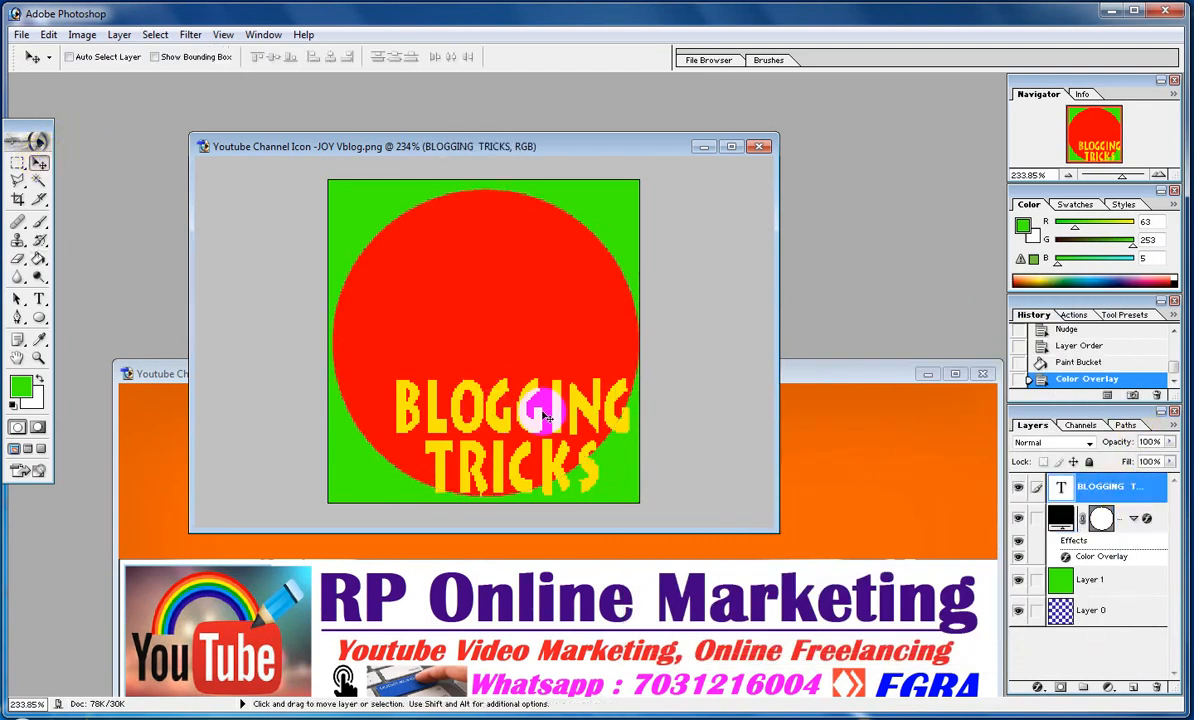
drag(498, 405, 456, 365)
key(ctrl+t)
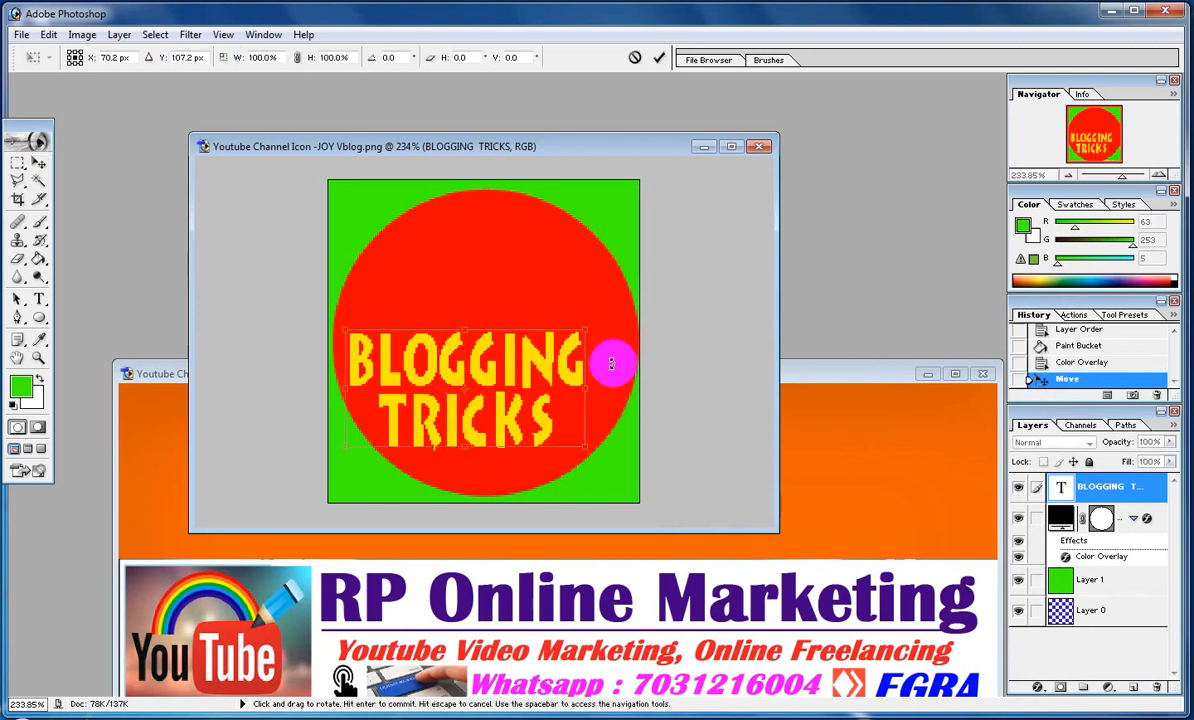
drag(587, 383, 628, 385)
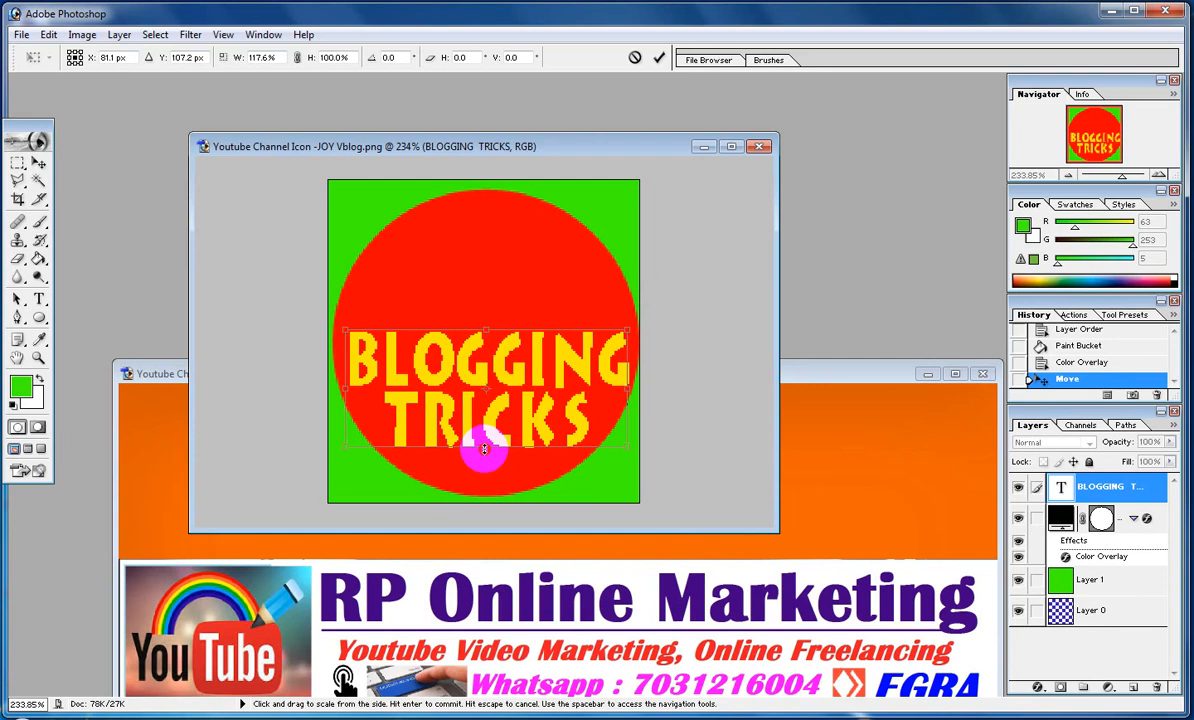
mouse_move(480, 445)
mouse_down()
mouse_move(487, 465)
mouse_move(490, 453)
mouse_up()
key(Return)
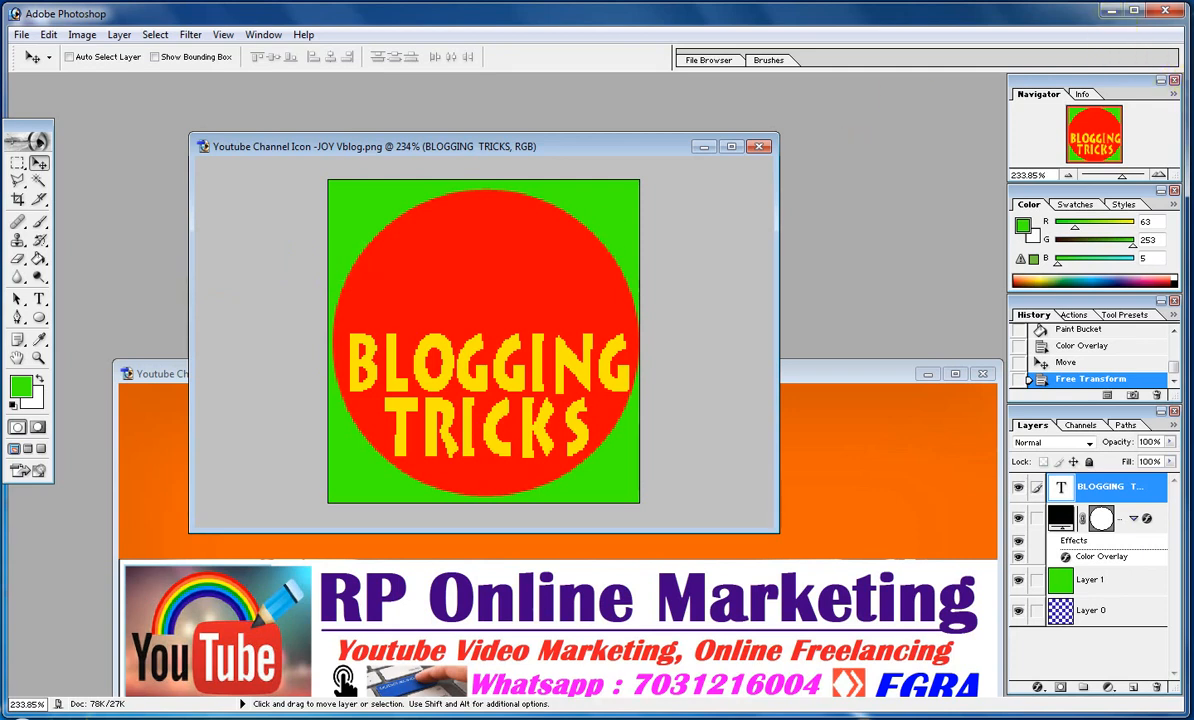
Add a new layer and paste the channel owner's name as green Lithograph Bold text in the circle above BLOGGING TRICKS.
click(119, 34)
mouse_move(147, 51)
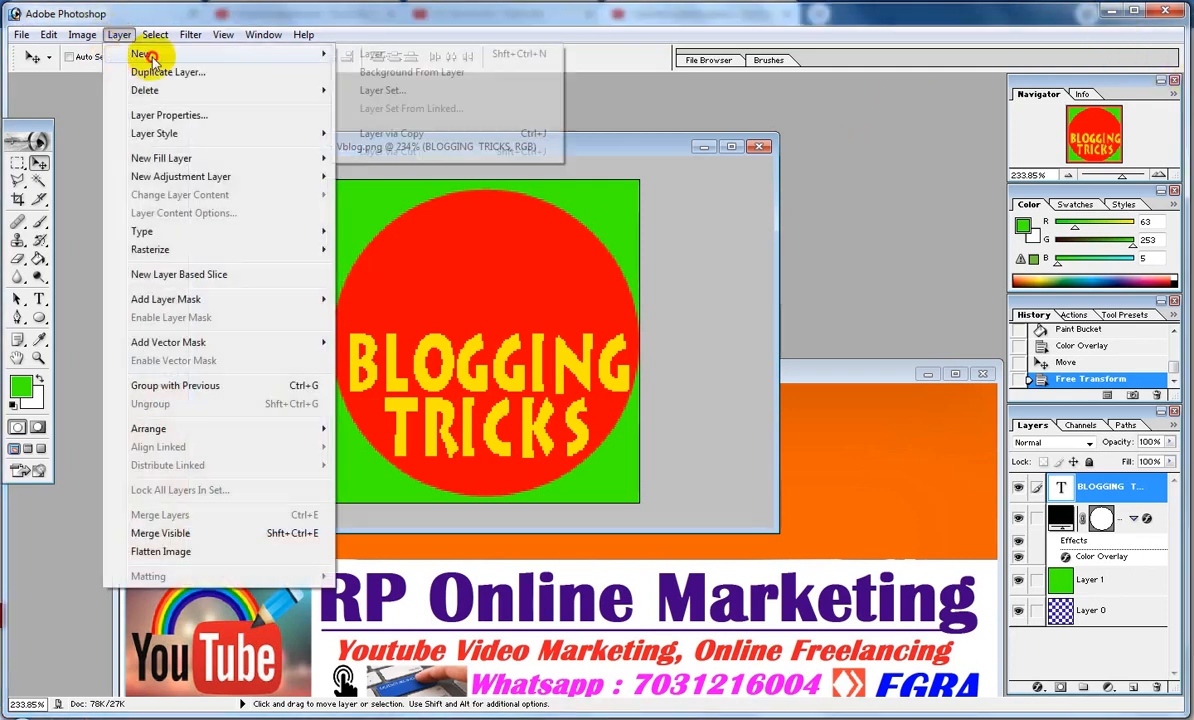
click(372, 53)
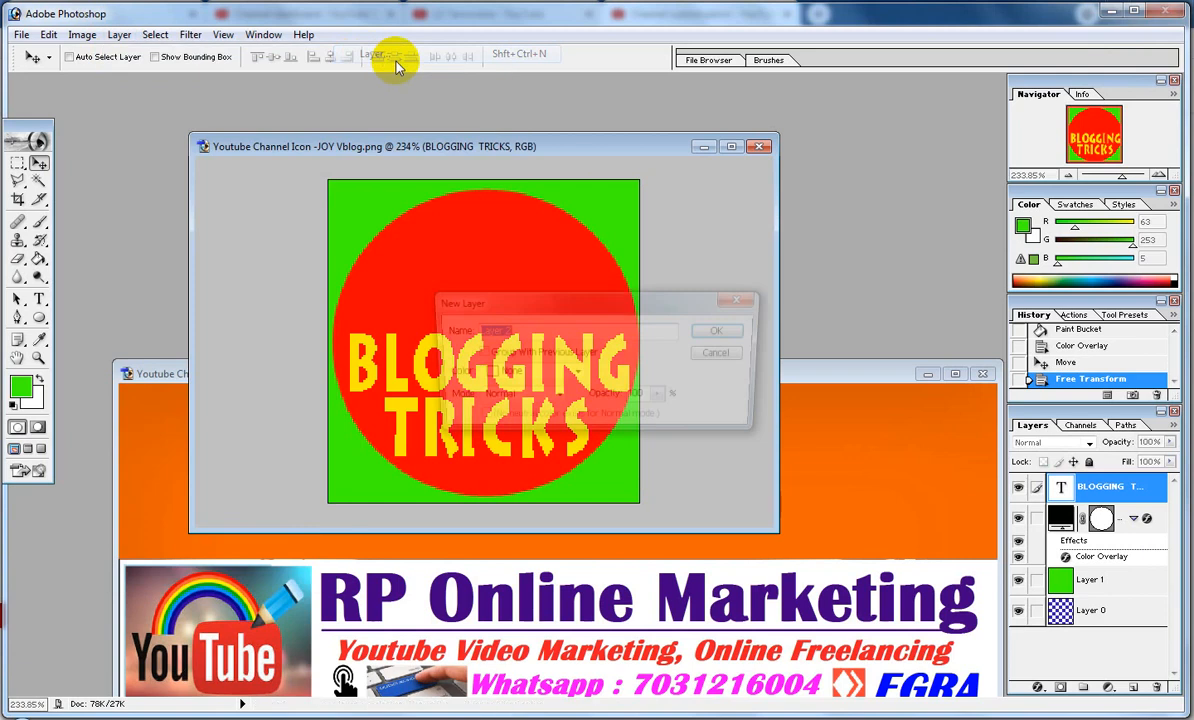
click(716, 330)
click(39, 298)
click(375, 255)
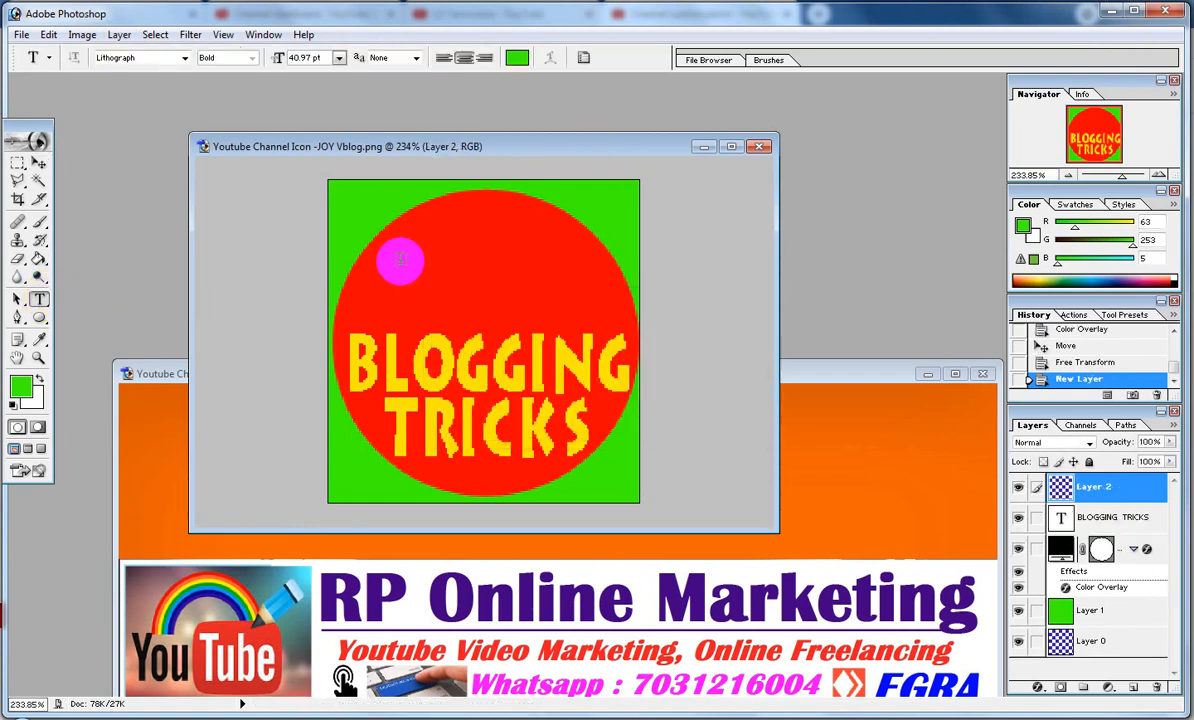
key(ctrl+v)
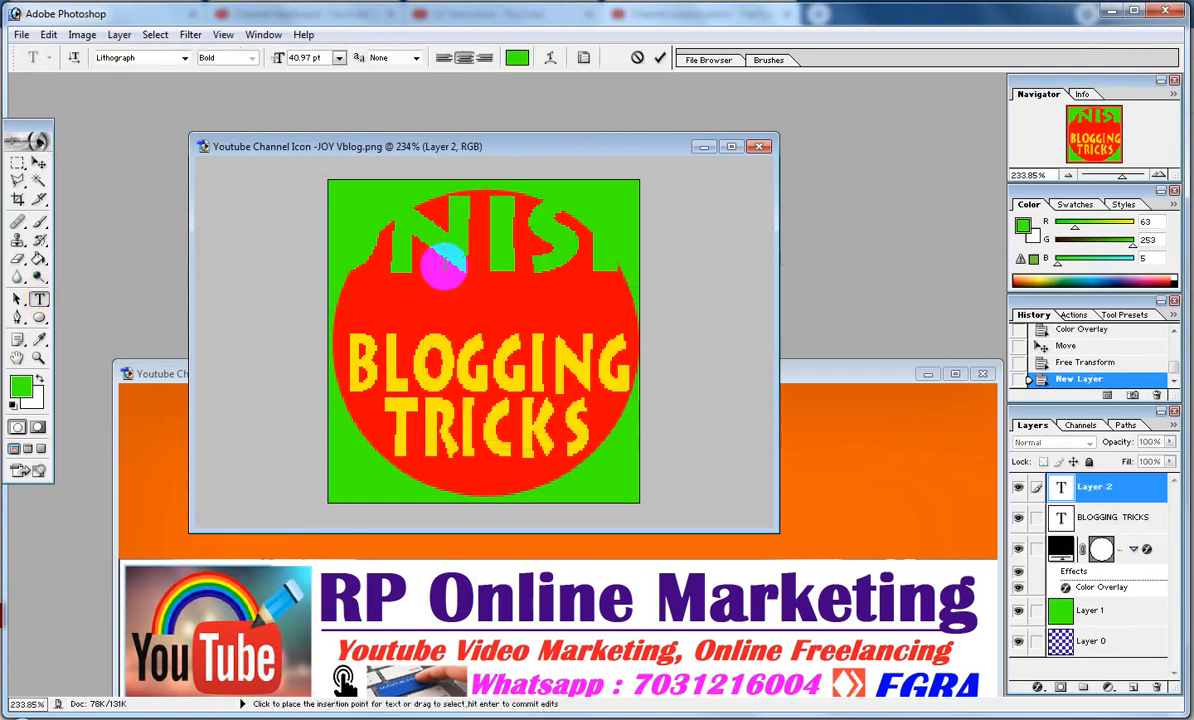
Reduce the whole pasted name text to a font size of 6.97 pt.
key(ctrl+a)
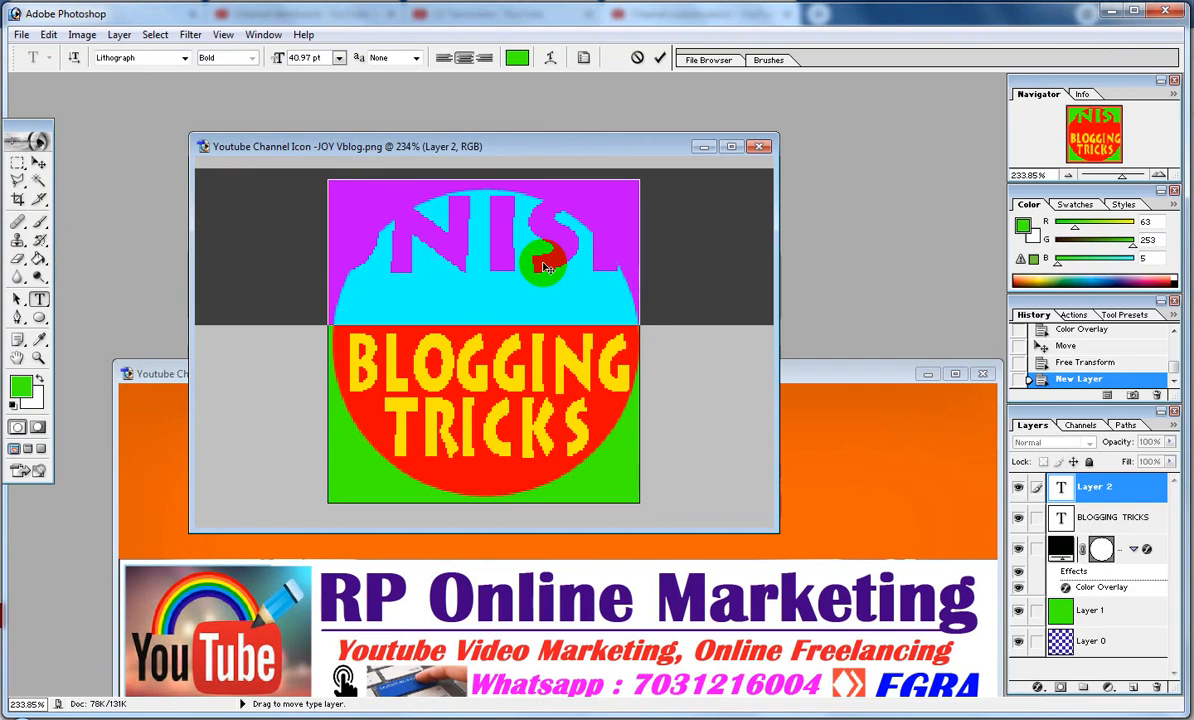
key(ctrl+shift+comma)
key(ctrl+shift+comma)
key(ctrl+shift+comma)
key(ctrl+shift+comma)
key(ctrl+shift+comma)
key(ctrl+shift+comma)
key(ctrl+shift+comma)
key(ctrl+shift+comma)
key(ctrl+shift+comma)
key(ctrl+shift+comma)
key(ctrl+shift+comma)
key(ctrl+shift+comma)
key(ctrl+shift+comma)
key(ctrl+shift+comma)
key(ctrl+shift+comma)
key(ctrl+shift+comma)
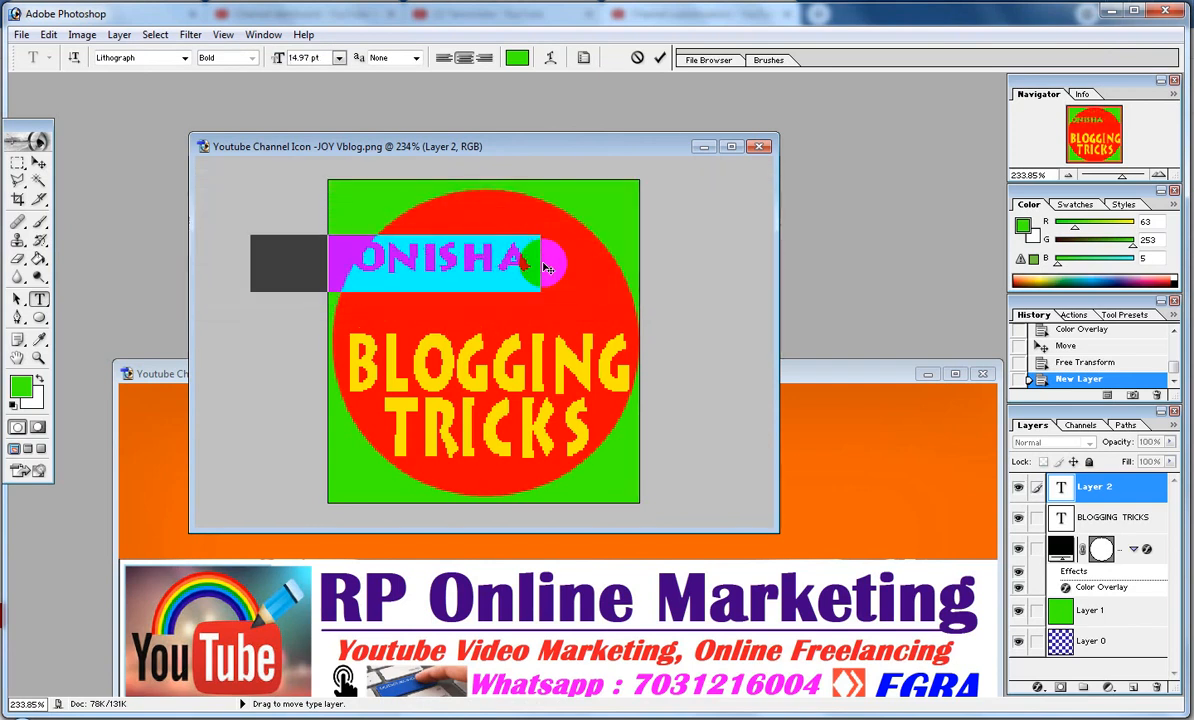
key(ctrl+shift+comma)
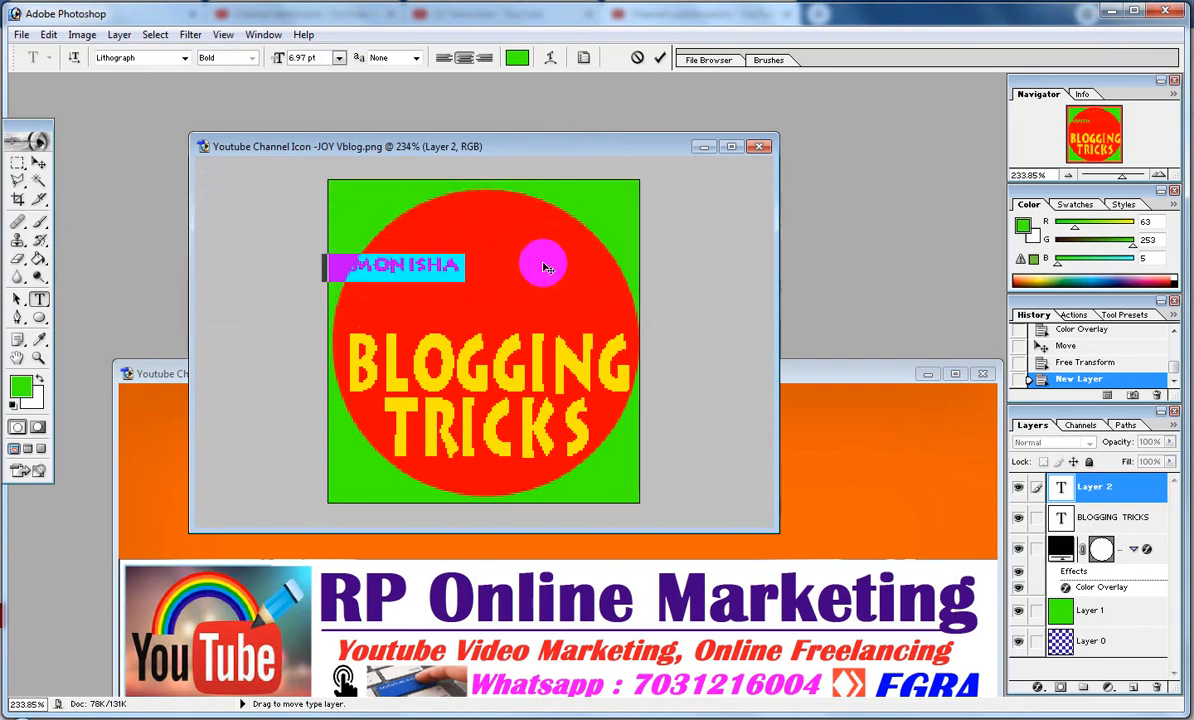
Position the green name text just above BLOGGING and enlarge it to span nearly the circle's width.
click(39, 162)
drag(371, 278, 610, 310)
key(ctrl+t)
mouse_move(370, 288)
mouse_down()
mouse_move(346, 267)
mouse_move(365, 296)
mouse_up()
key(Return)
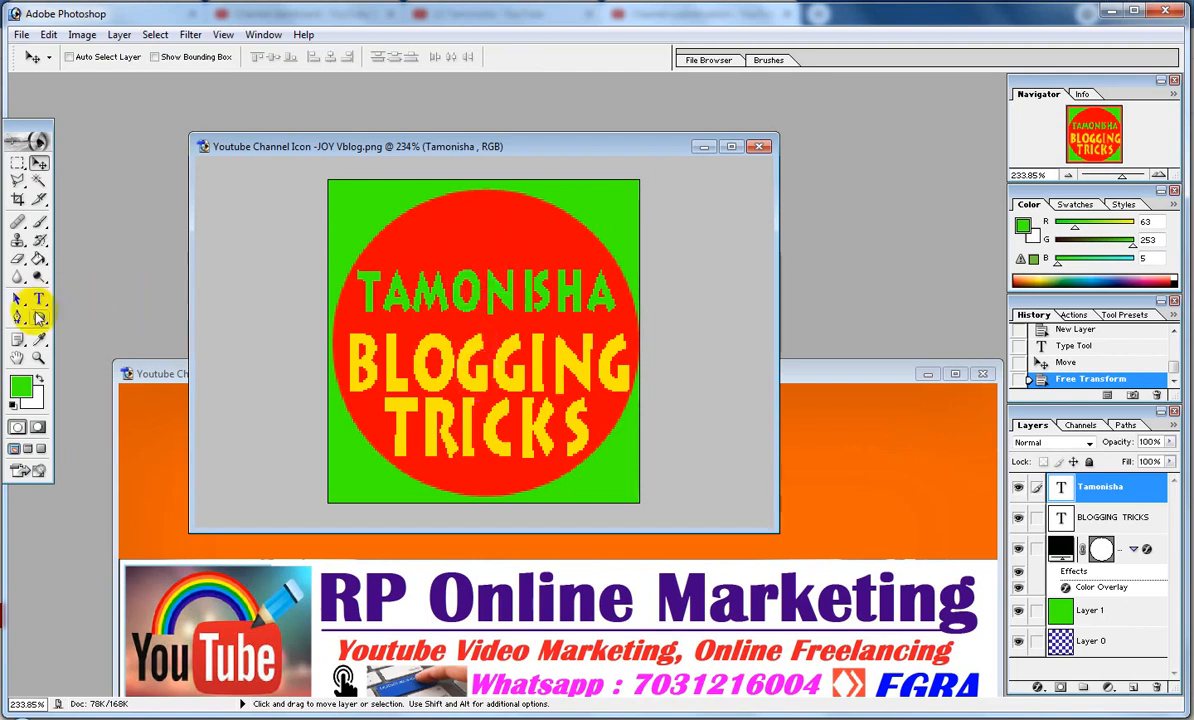
Draw a 1 px green horizontal line between the name and BLOGGING, then stretch it to 398.7% height and 102% width.
drag(39, 317, 100, 380)
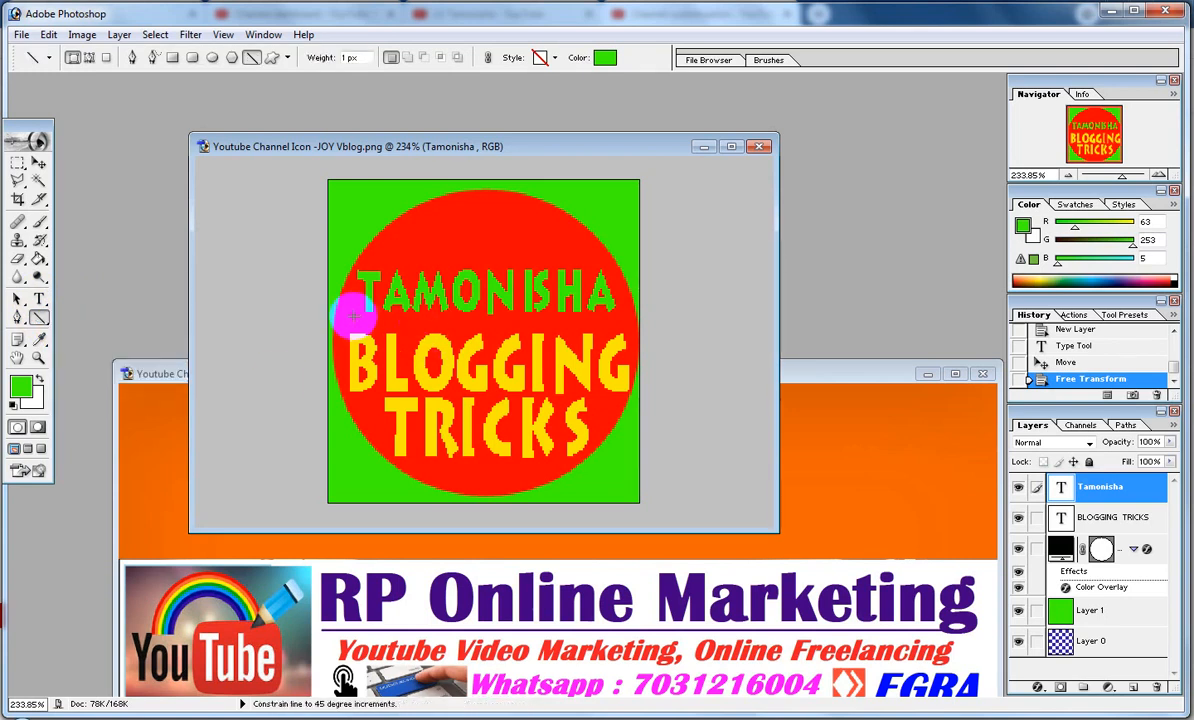
drag(366, 320, 619, 322)
key(ctrl+t)
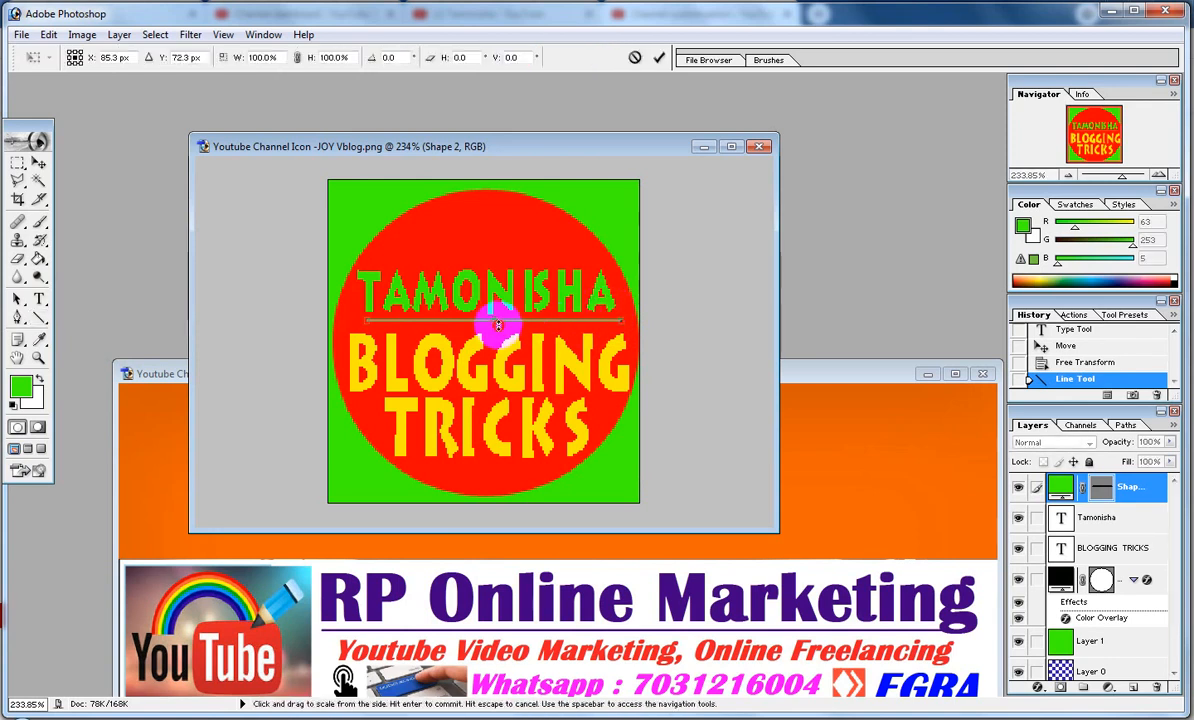
drag(498, 325, 500, 328)
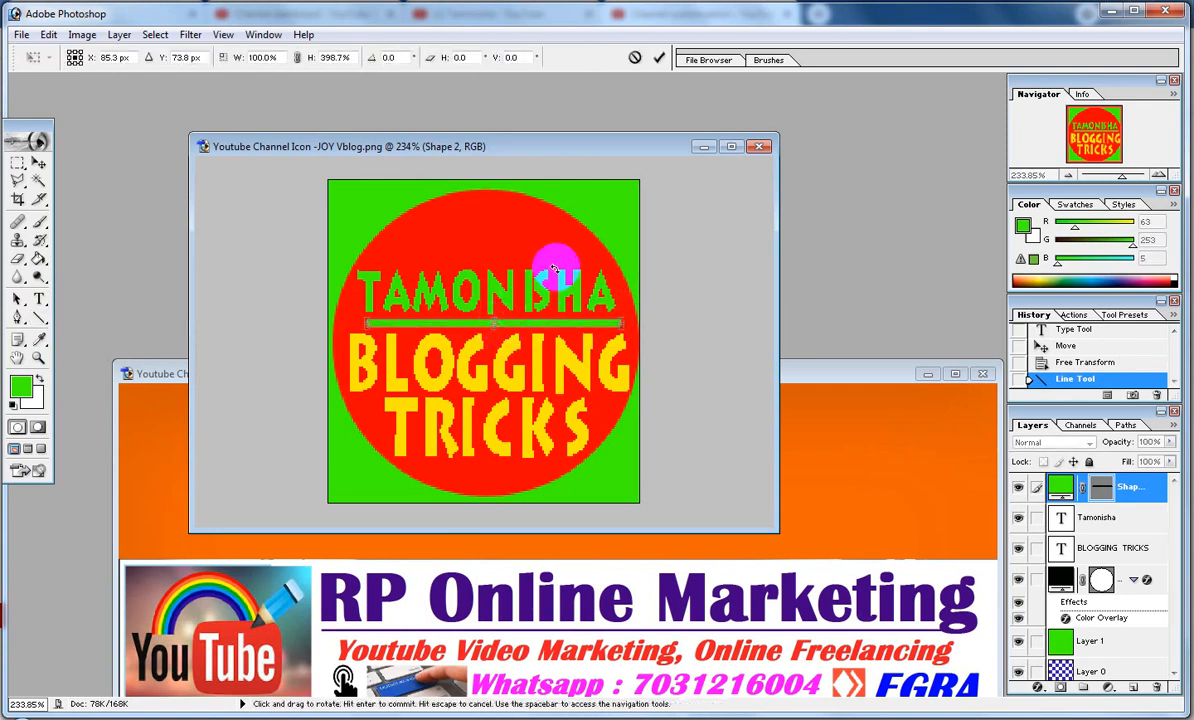
click(38, 162)
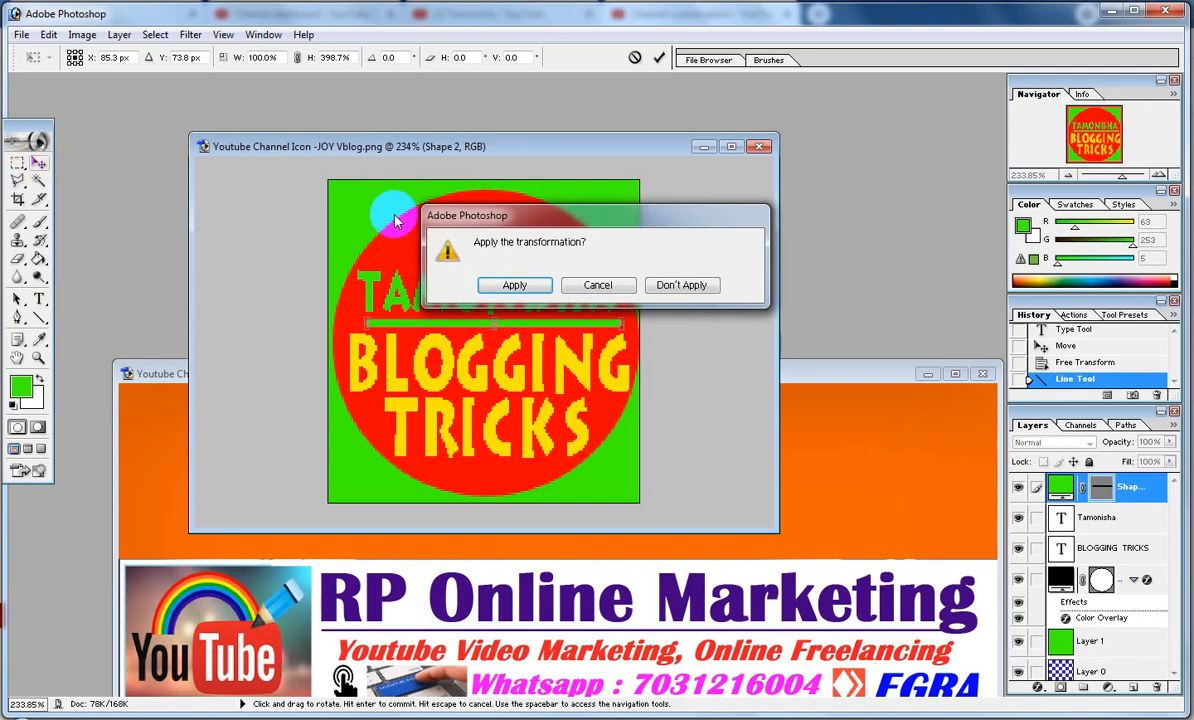
click(517, 283)
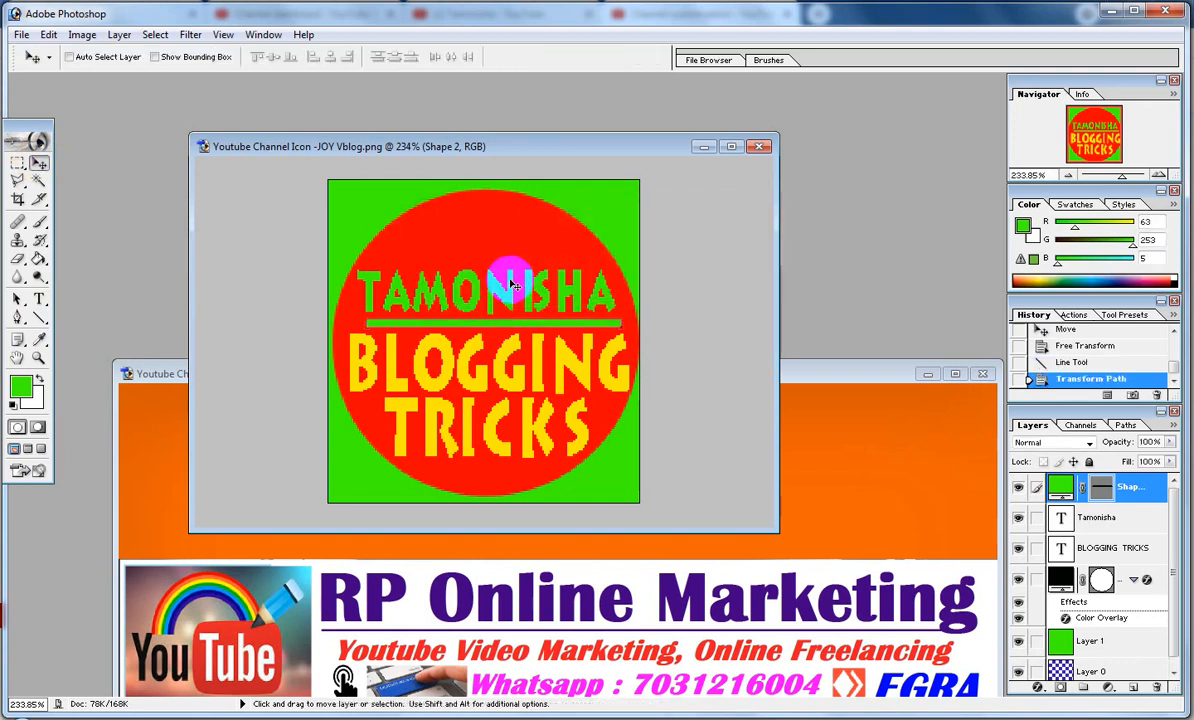
key(ctrl+t)
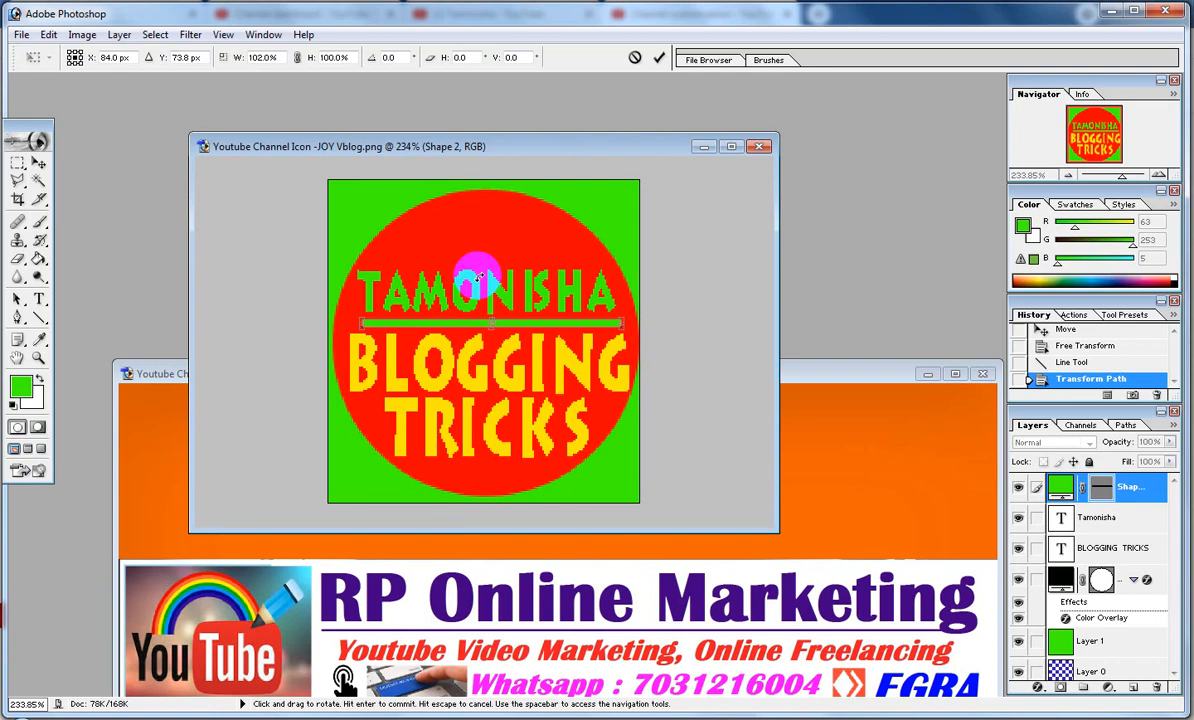
key(Return)
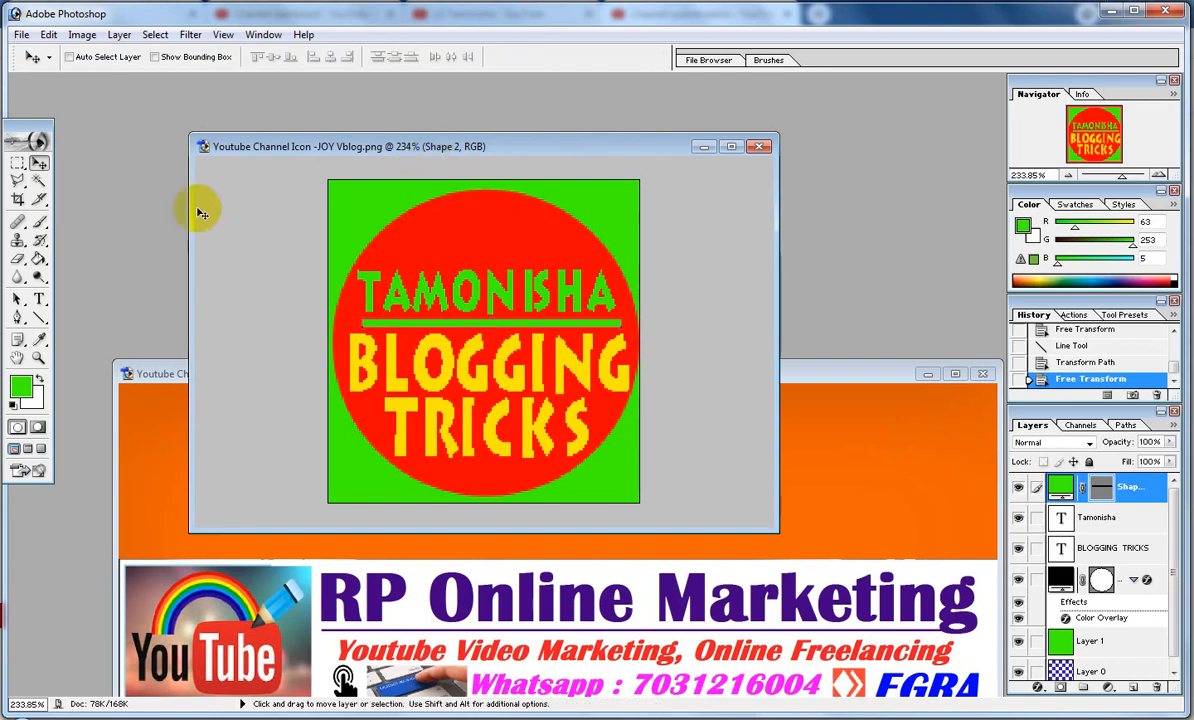
Set the foreground colour for new text to cyan (R 0, G 250, B 241).
click(38, 298)
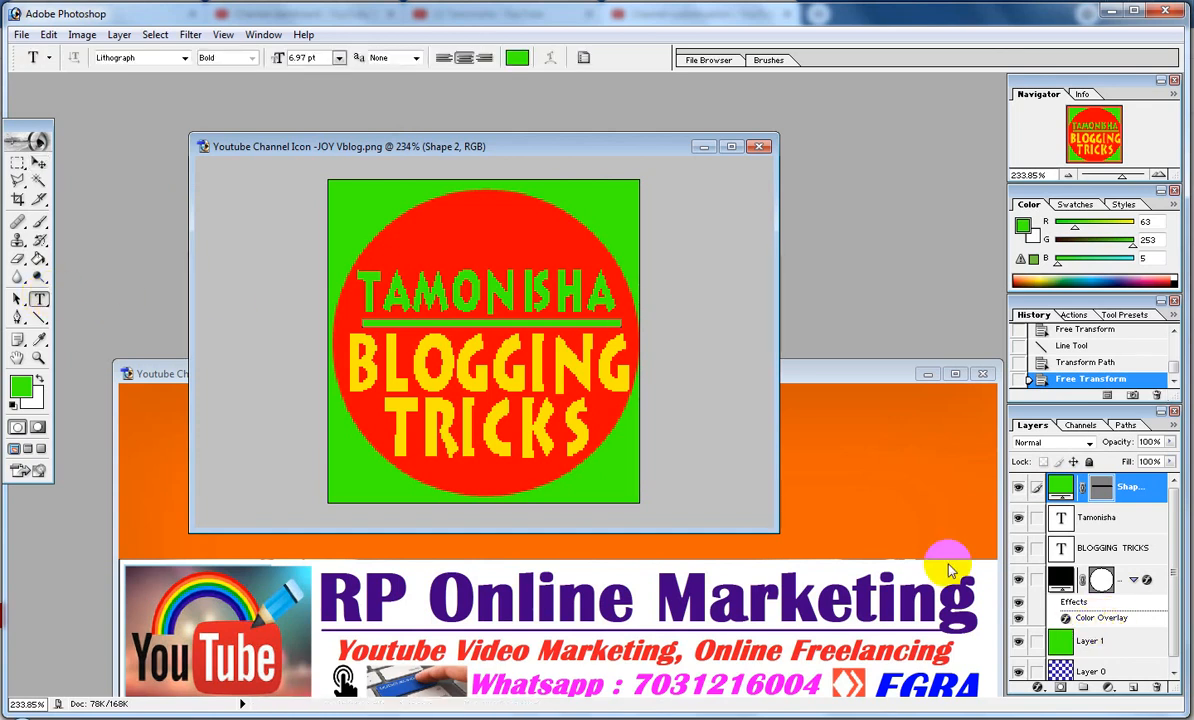
click(21, 385)
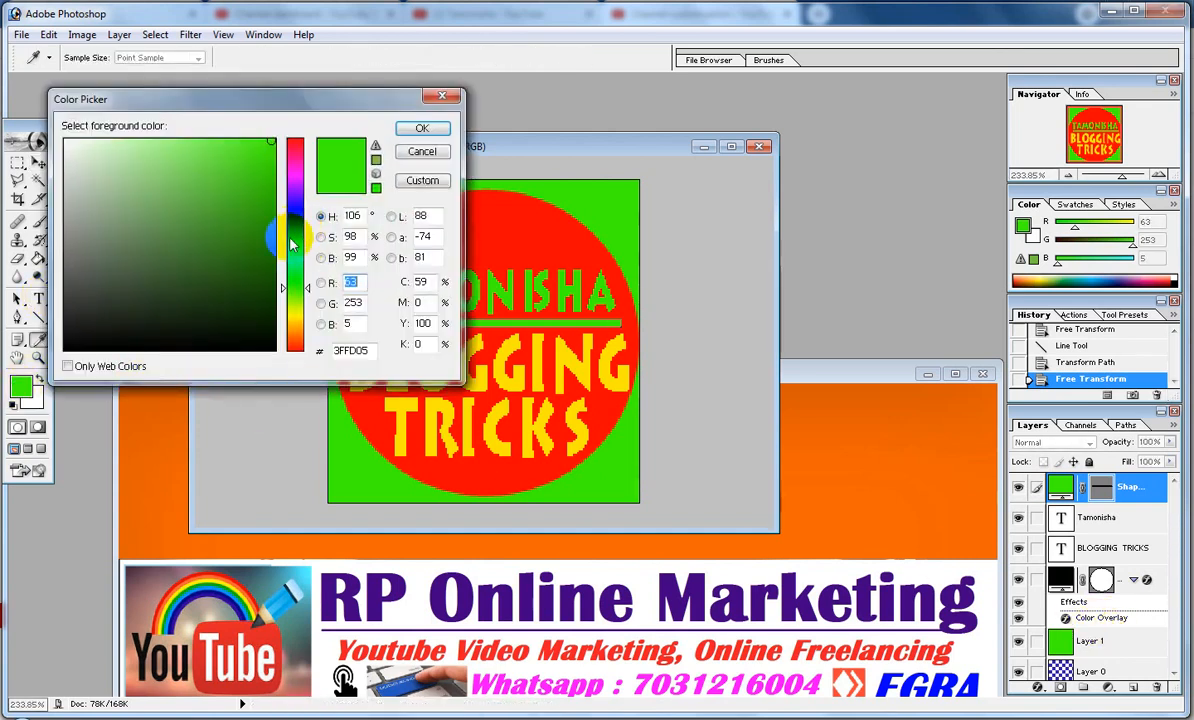
click(257, 286)
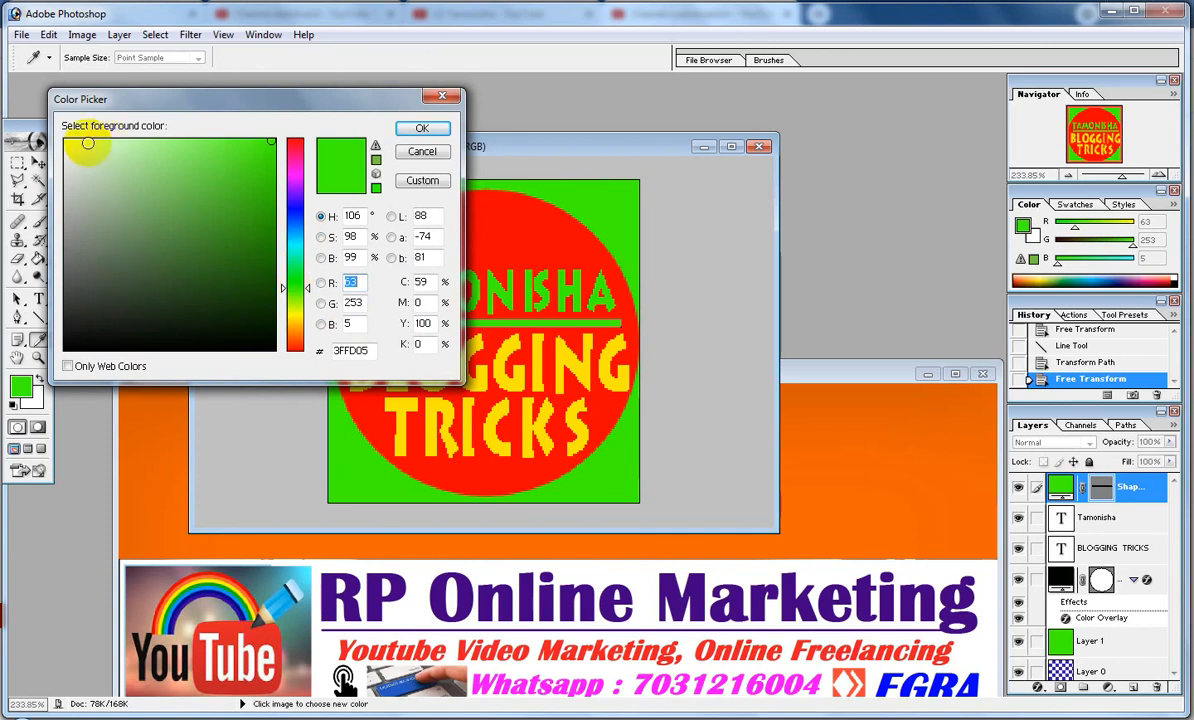
click(294, 180)
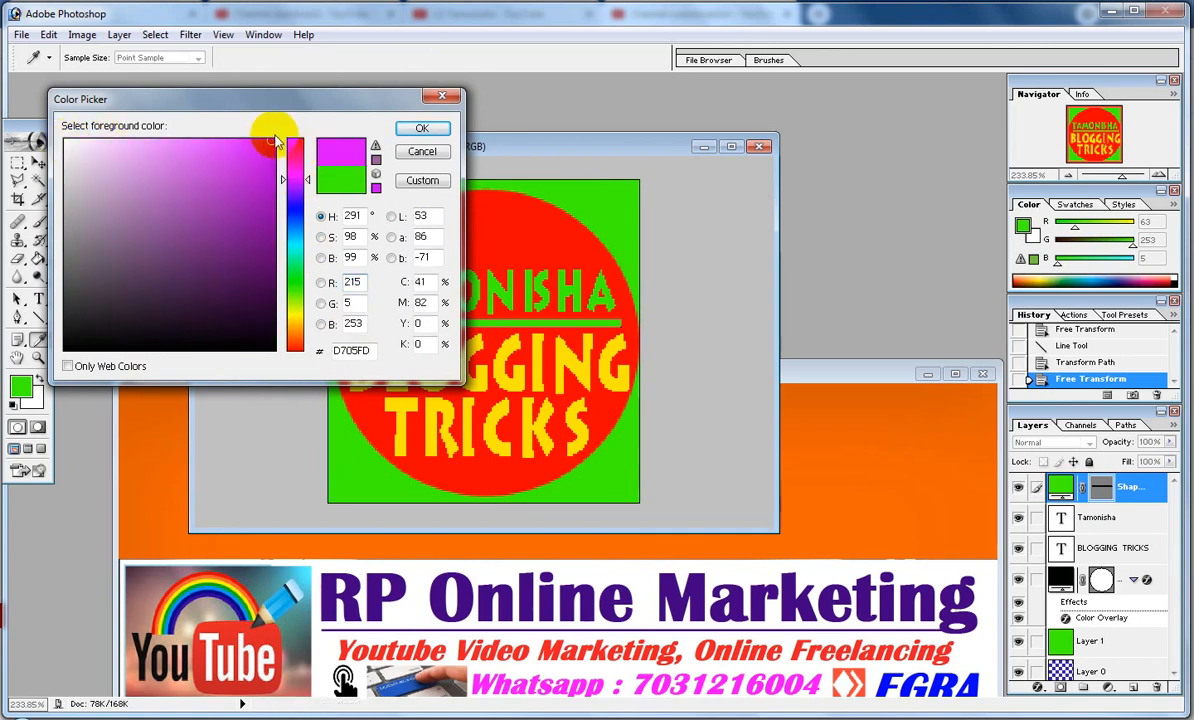
click(276, 143)
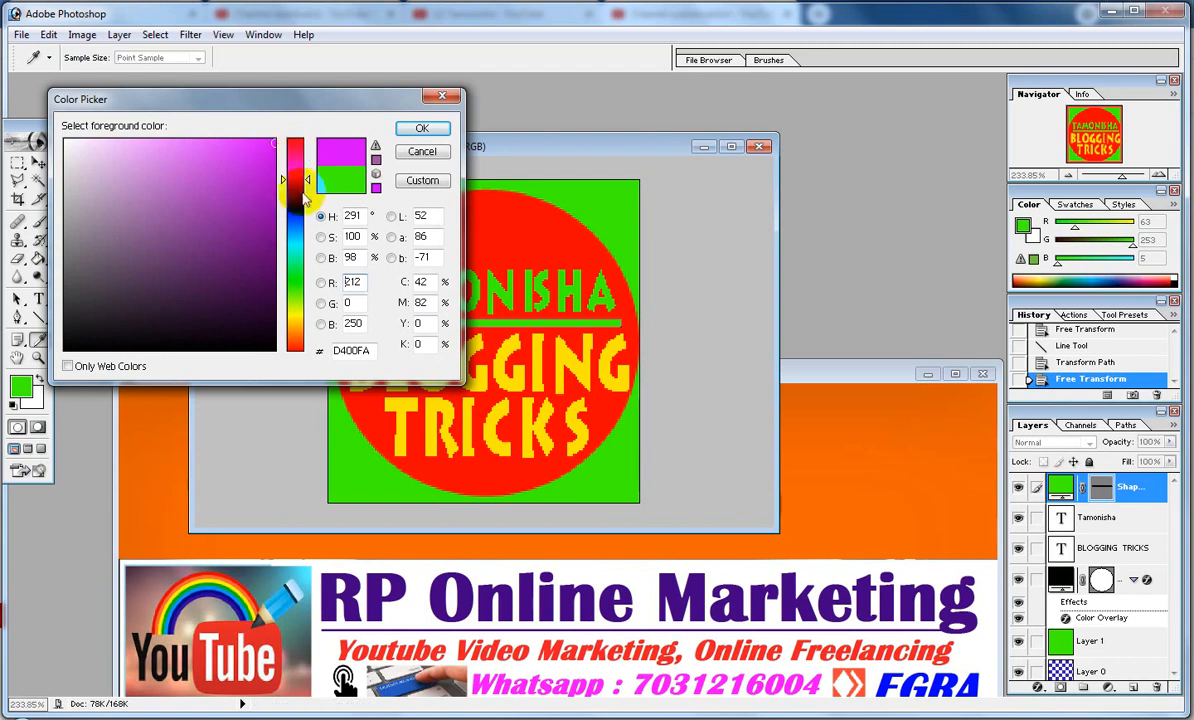
click(297, 249)
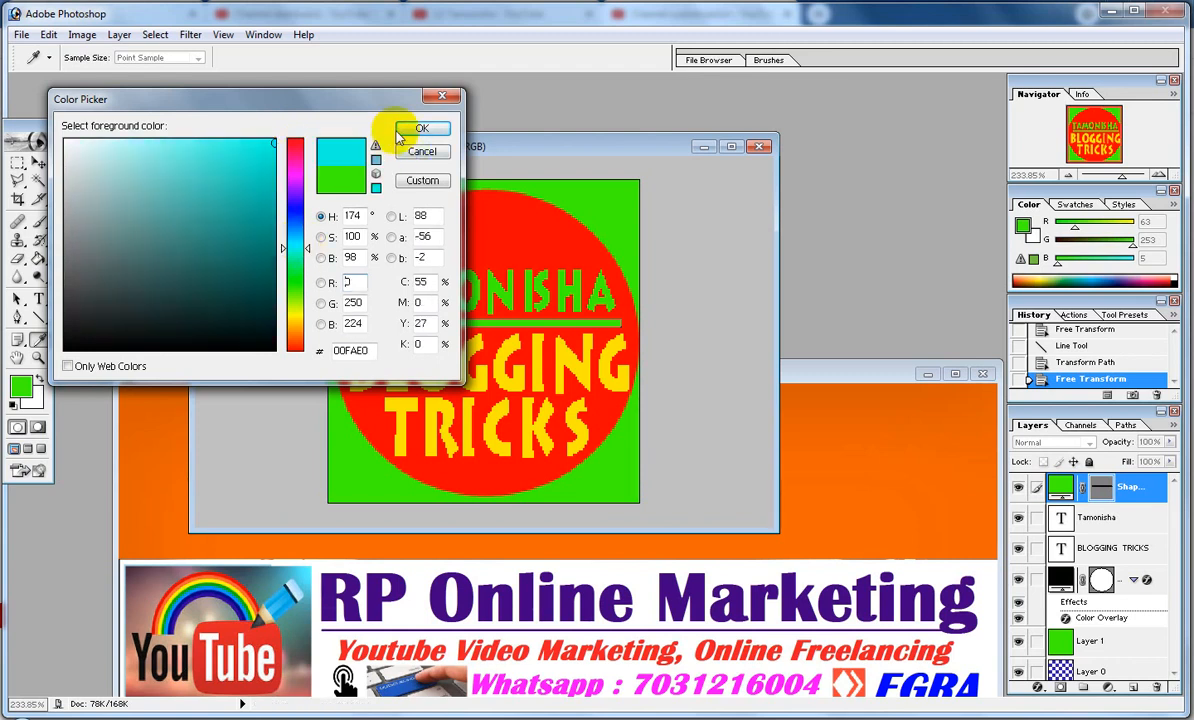
click(295, 277)
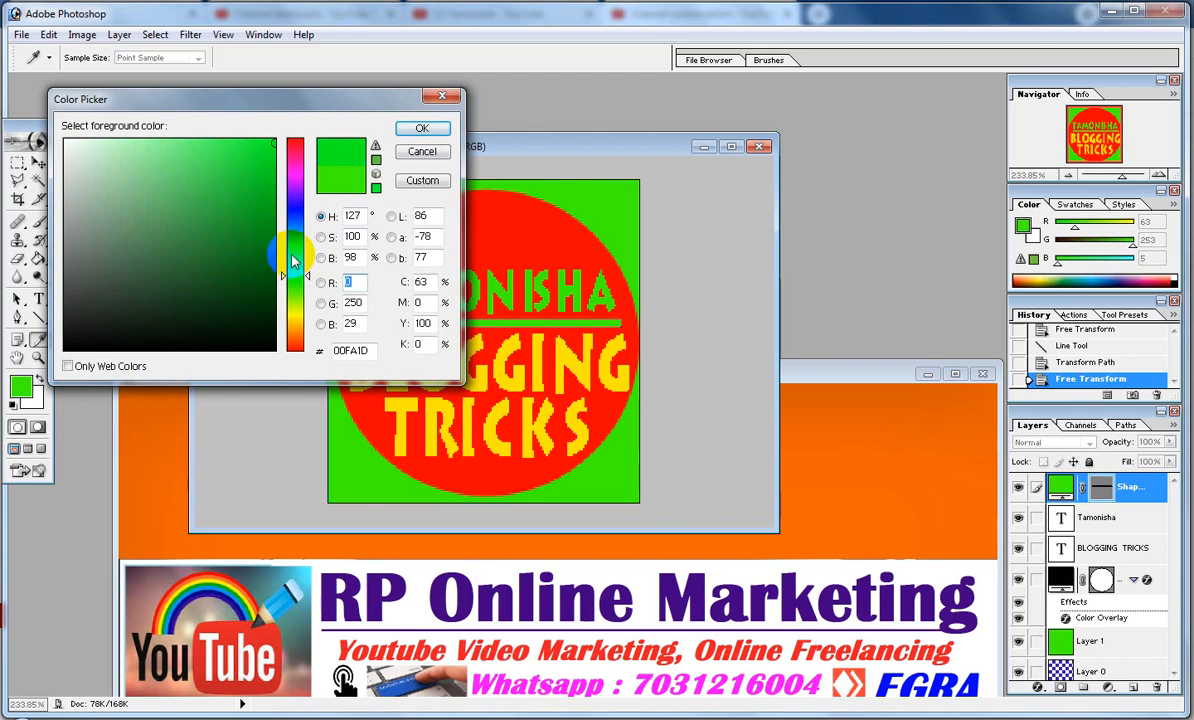
click(296, 245)
click(418, 130)
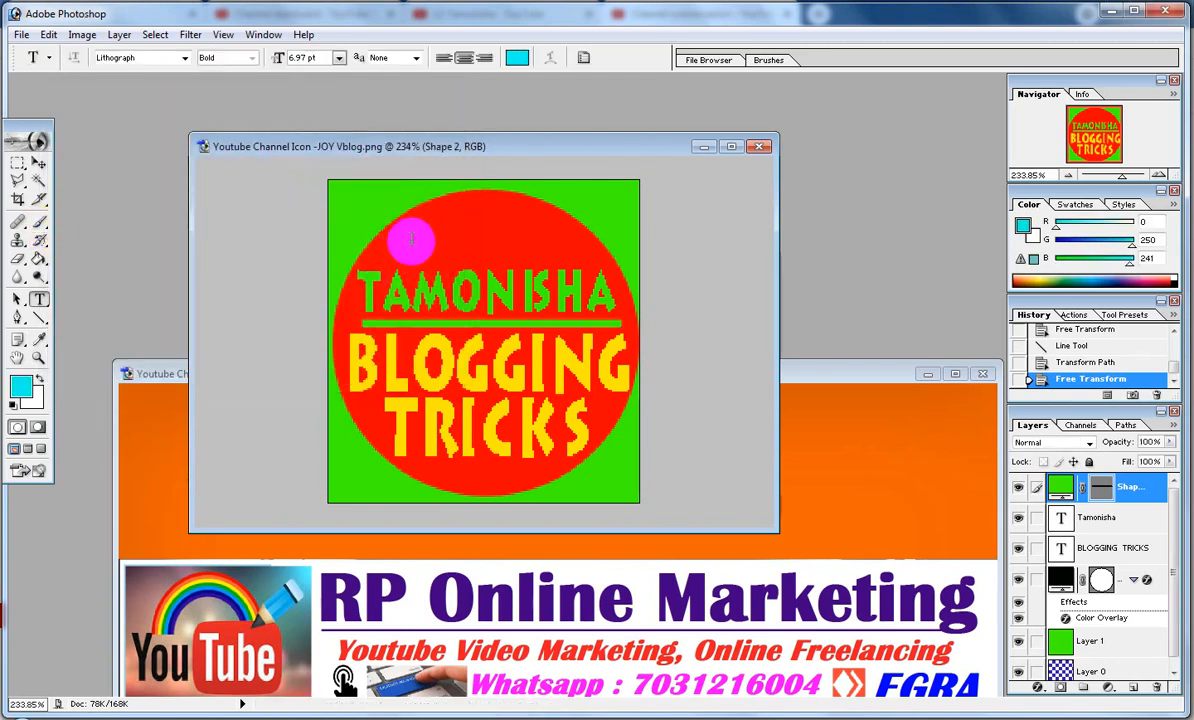
Add the cyan text "WELCOME TO..." in 6.97 pt Lithograph Bold above the name in the circle.
click(410, 238)
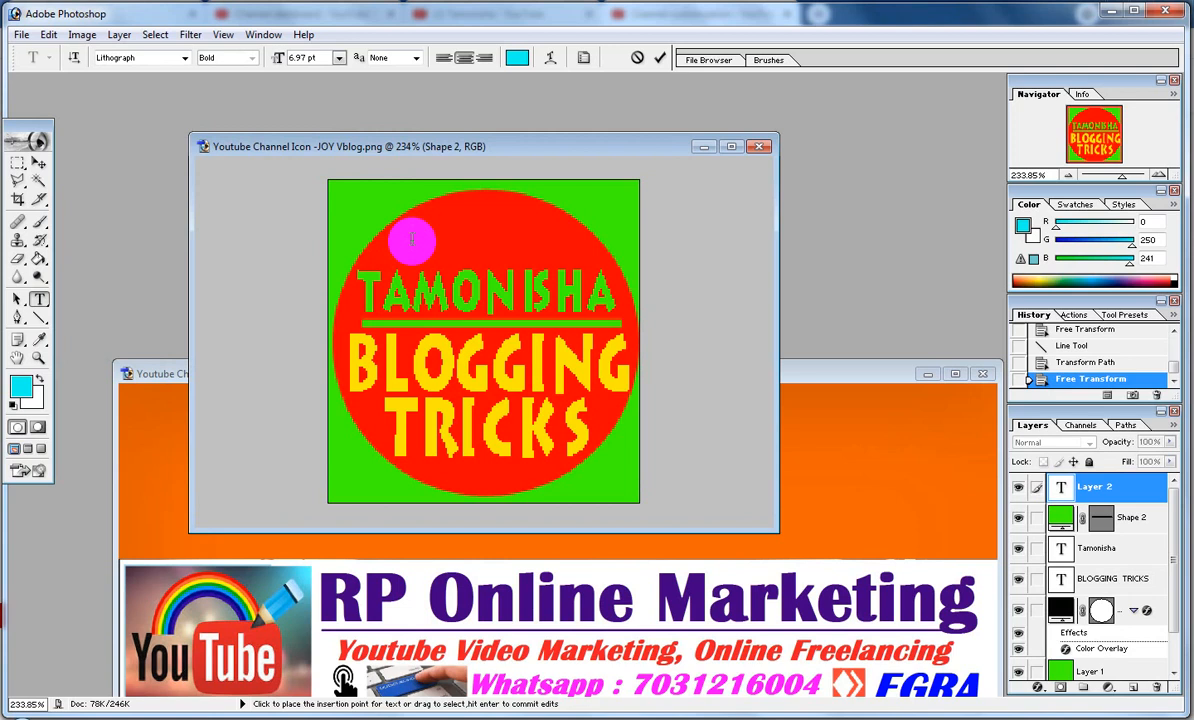
text(WELCOME)
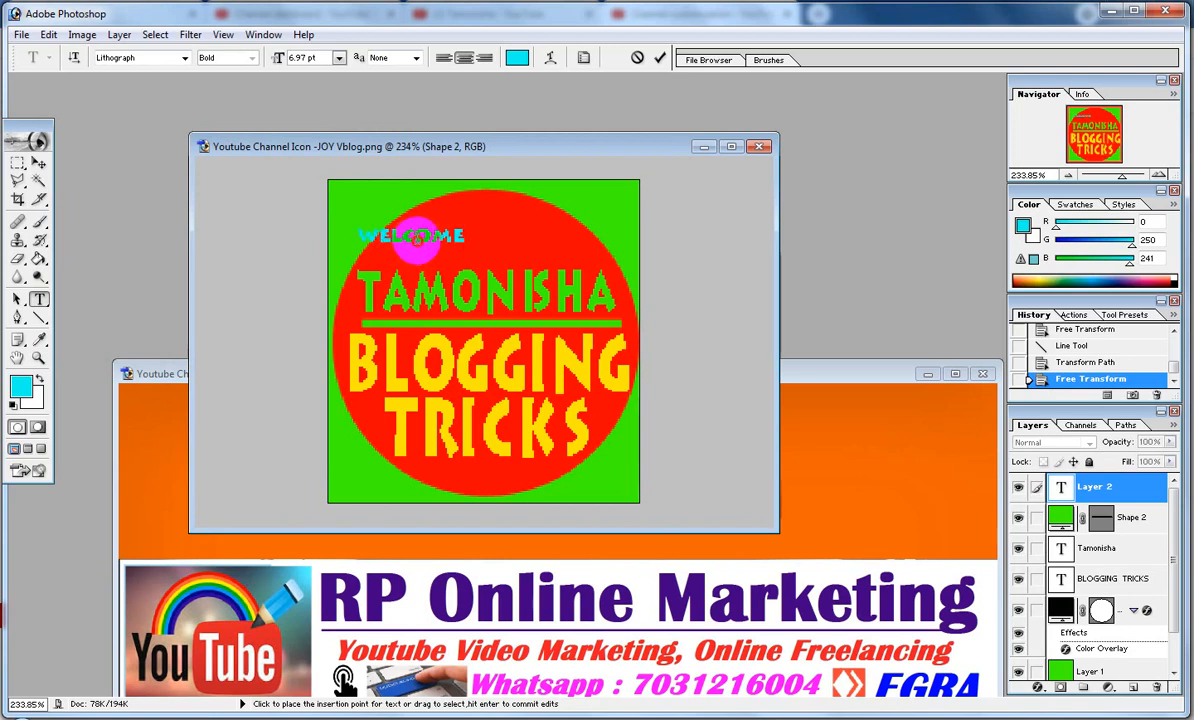
double_click(416, 238)
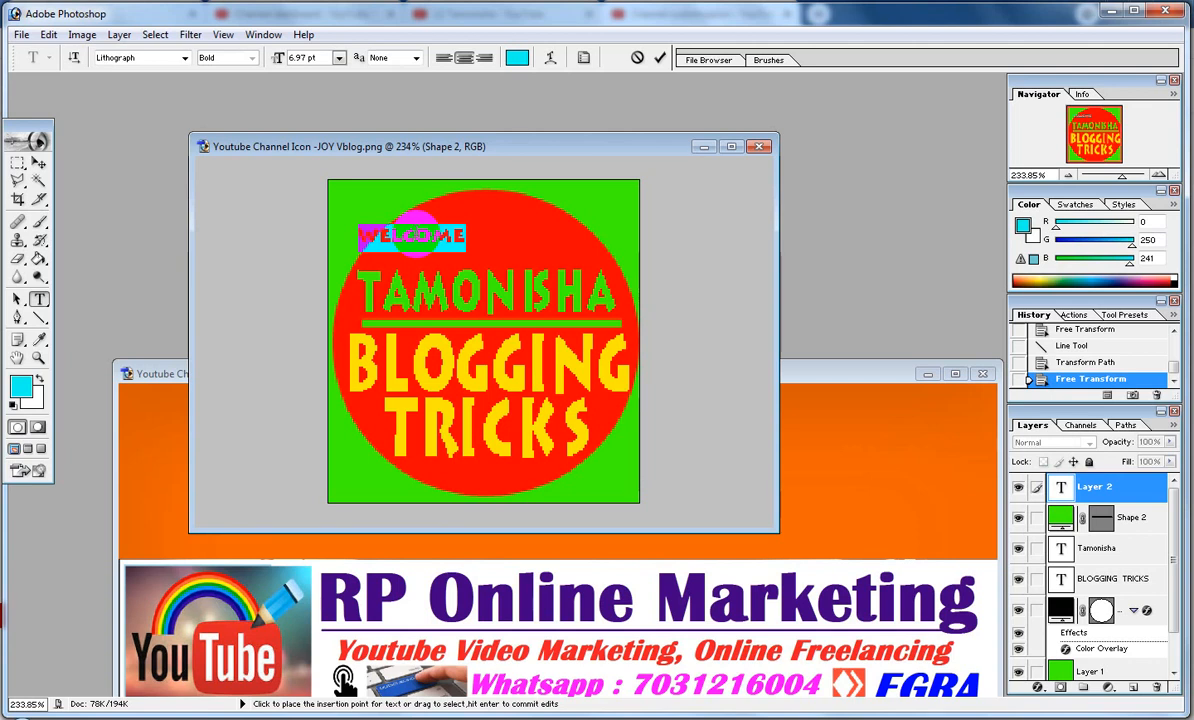
click(462, 240)
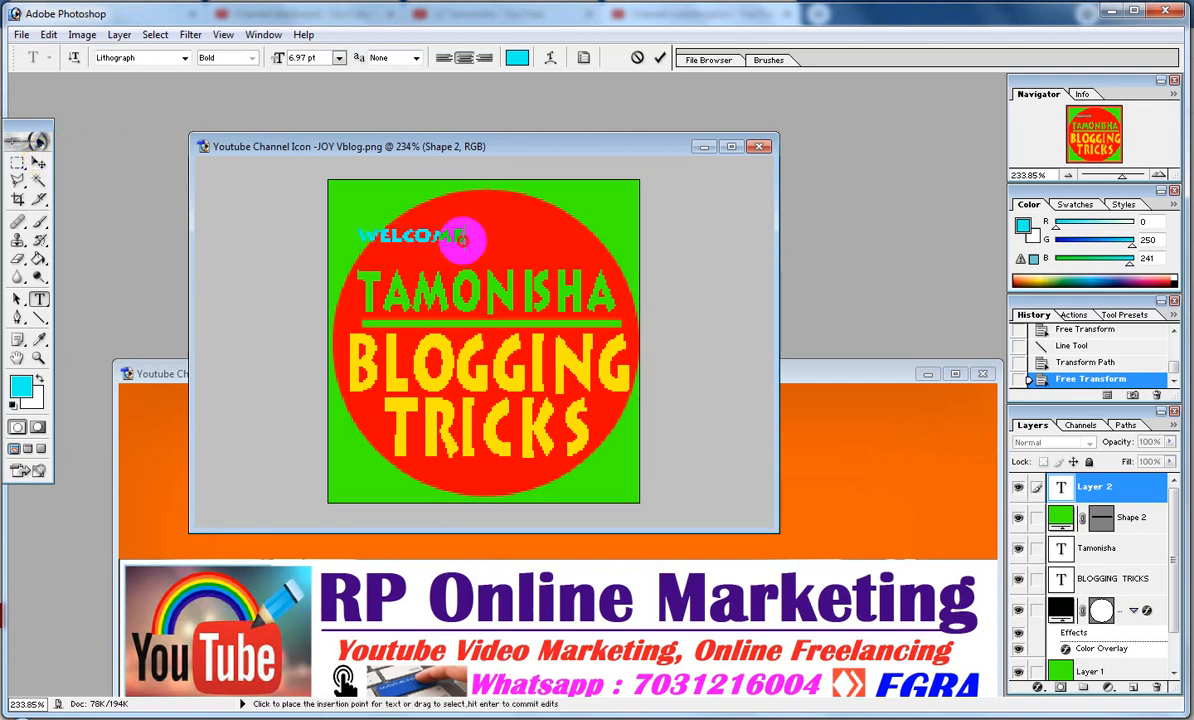
text(TO...)
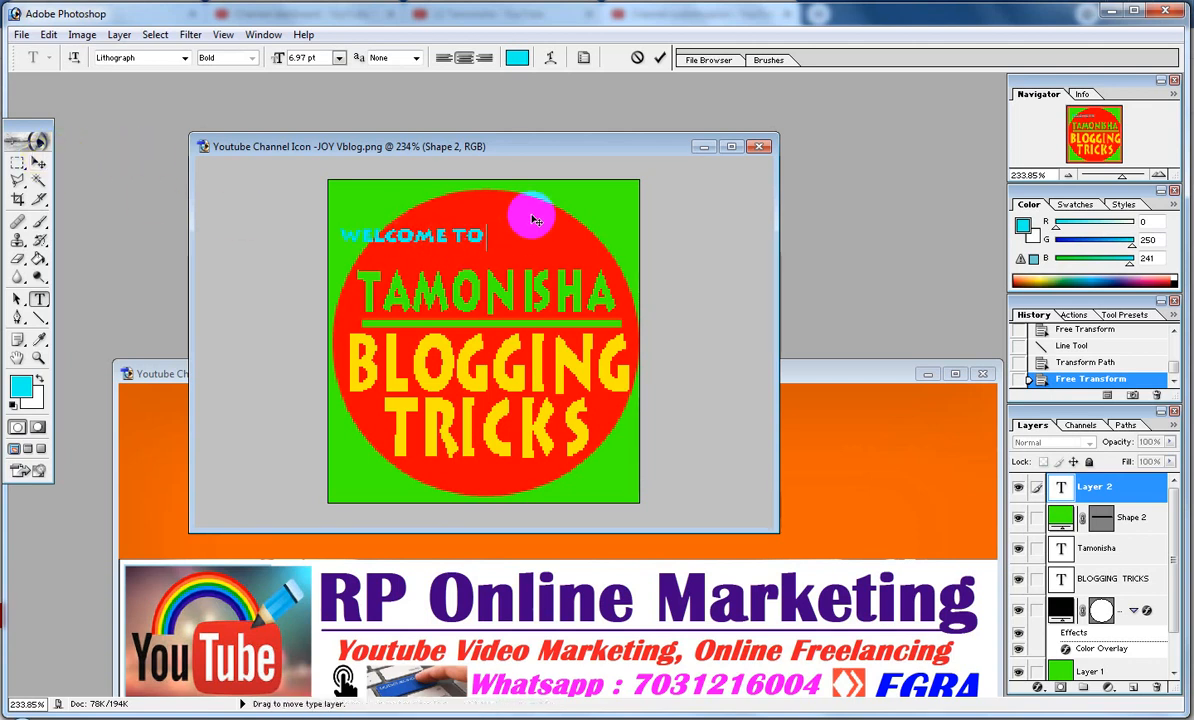
Centre the WELCOME TO... text above the name and scale it to 114% width and 148.8% height.
click(38, 162)
drag(458, 248, 500, 244)
key(ctrl+t)
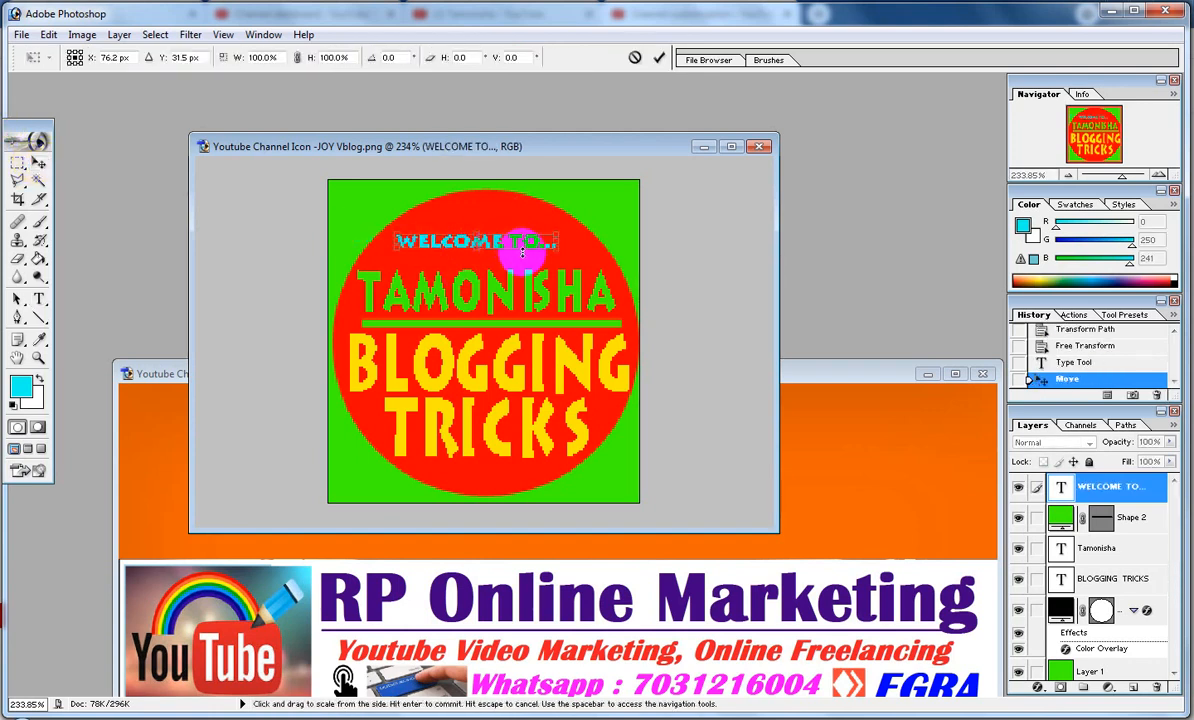
drag(477, 234, 477, 226)
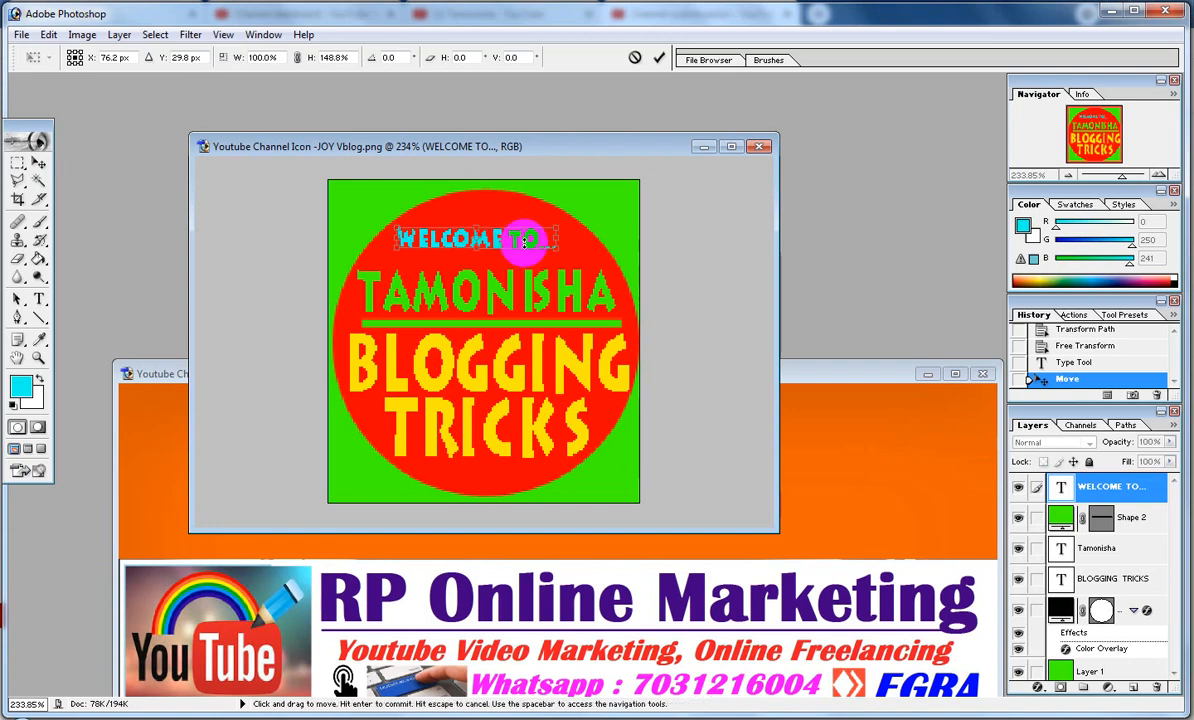
drag(558, 236, 578, 236)
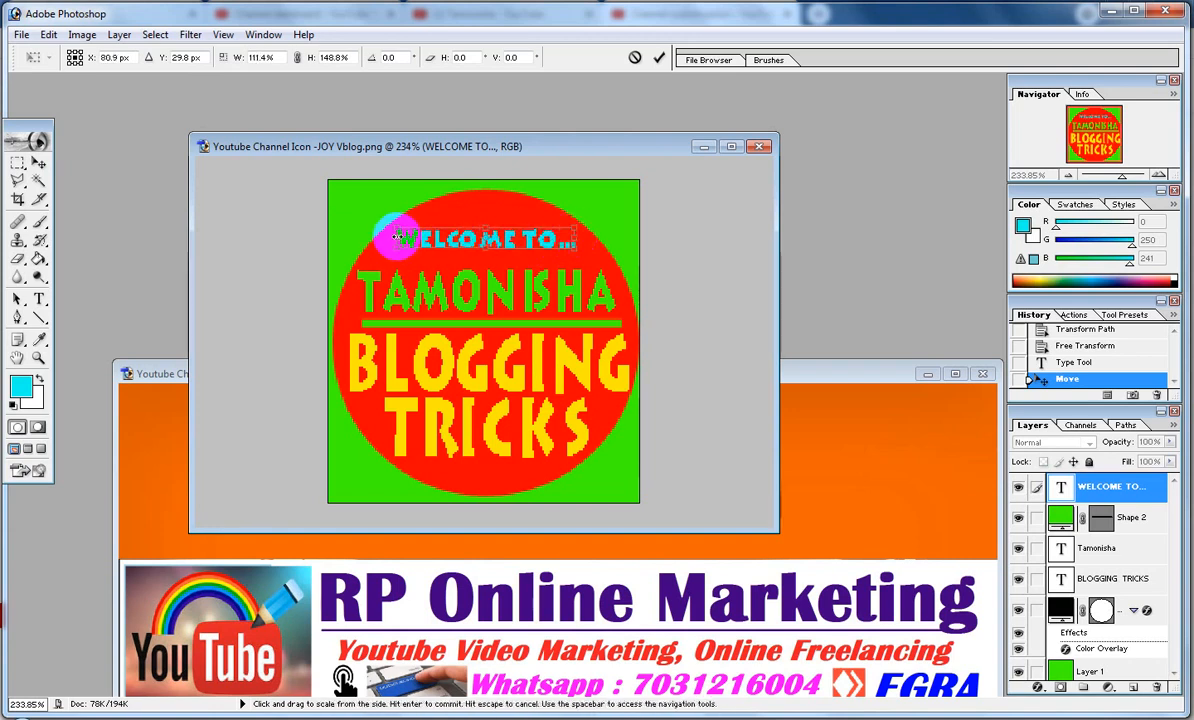
drag(397, 236, 392, 237)
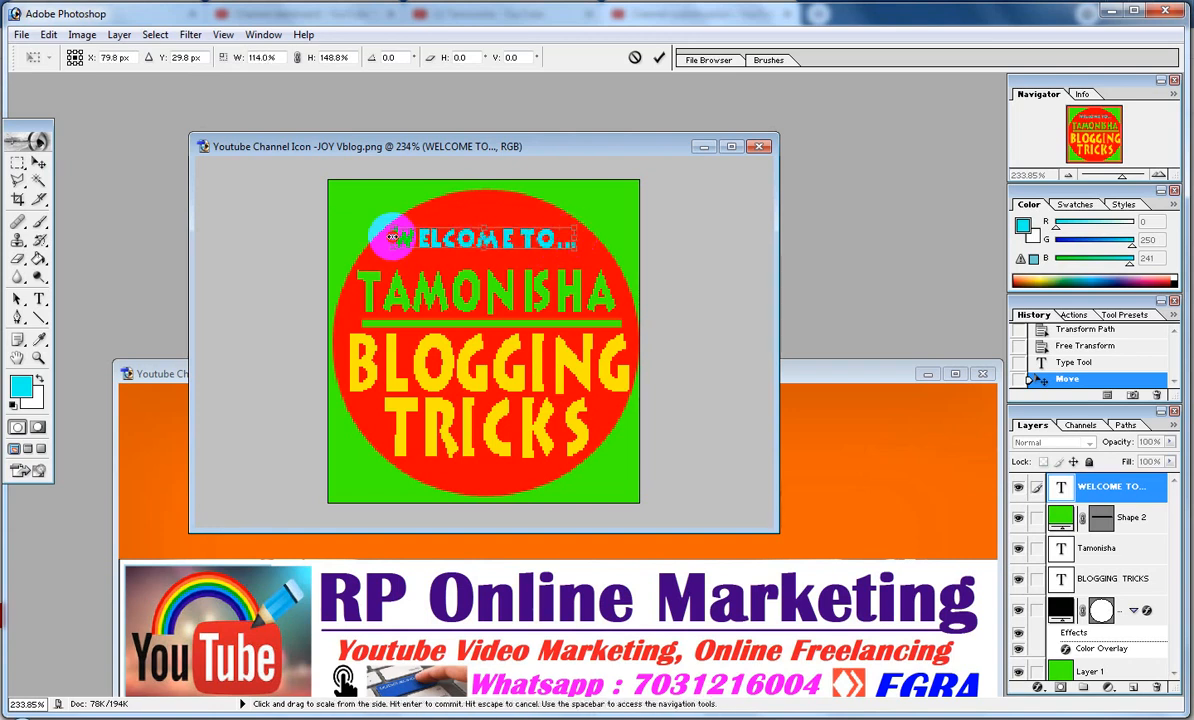
double_click(455, 234)
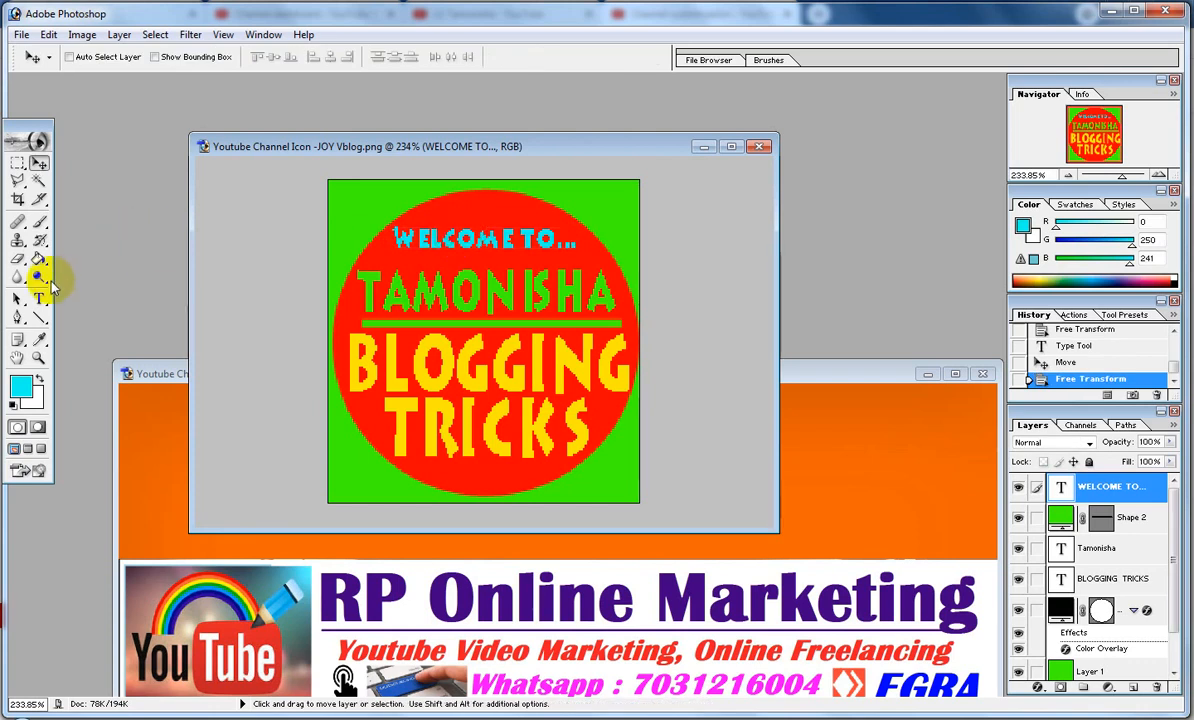
Change the font of the WELCOME TO... text in the circle to Ravie Regular.
click(38, 299)
click(440, 227)
key(ctrl+a)
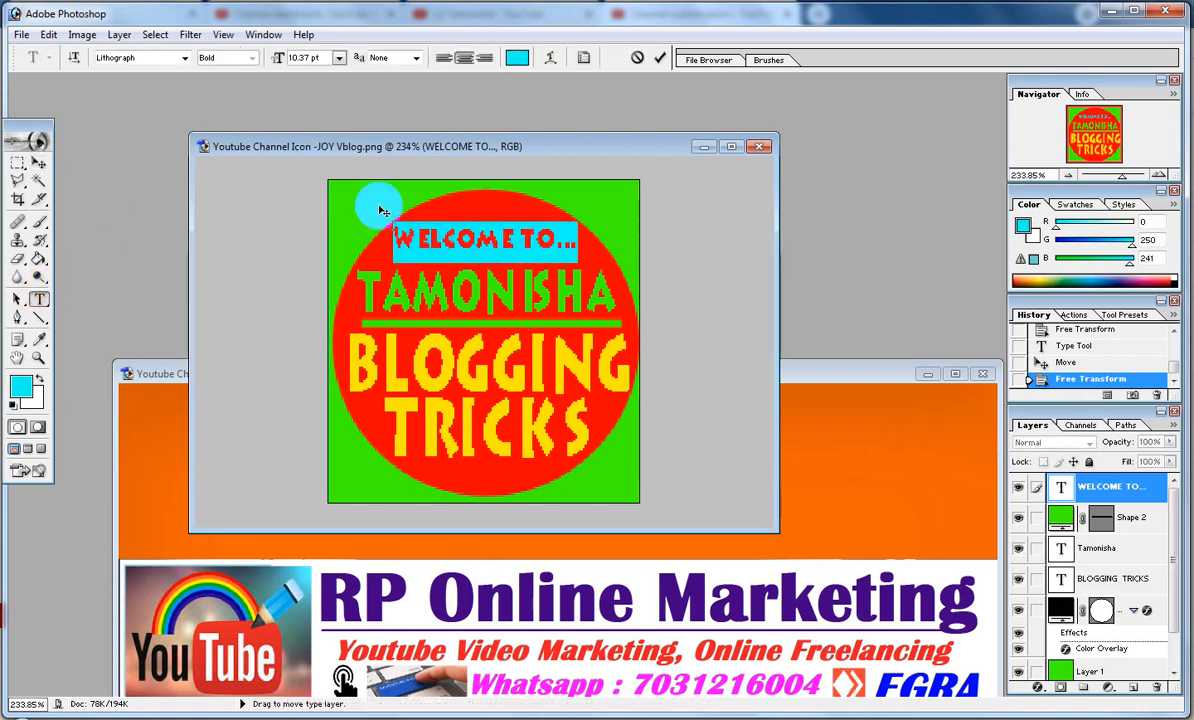
click(184, 58)
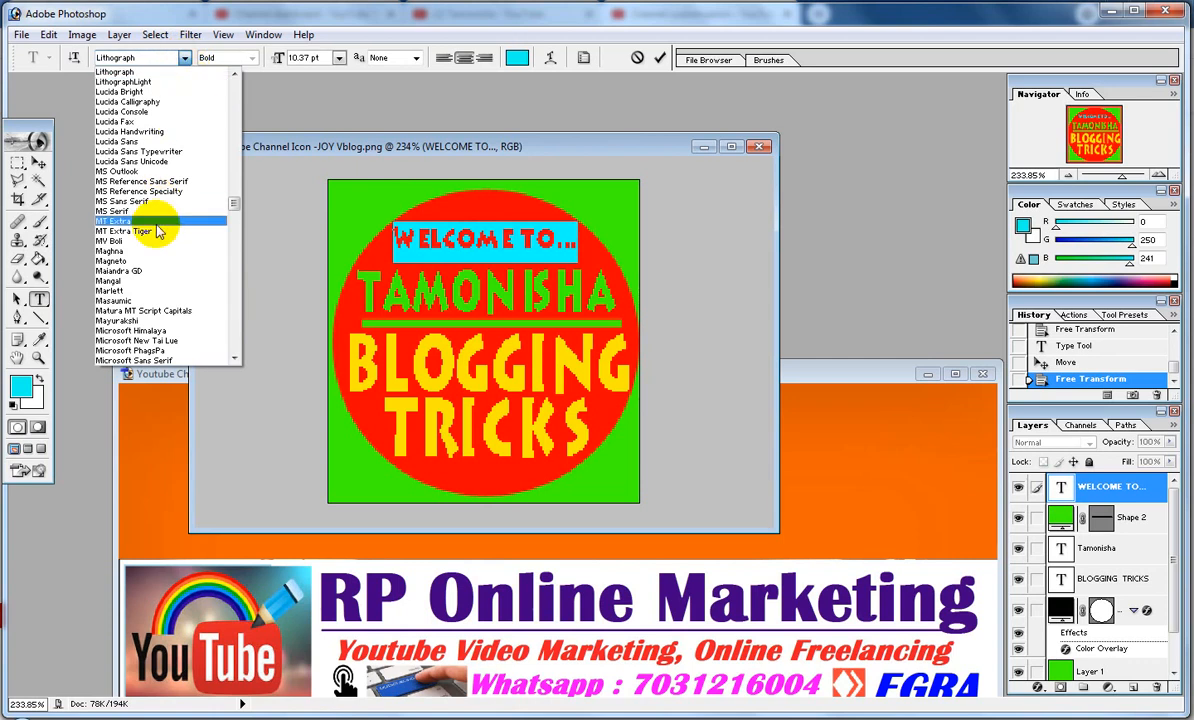
click(160, 111)
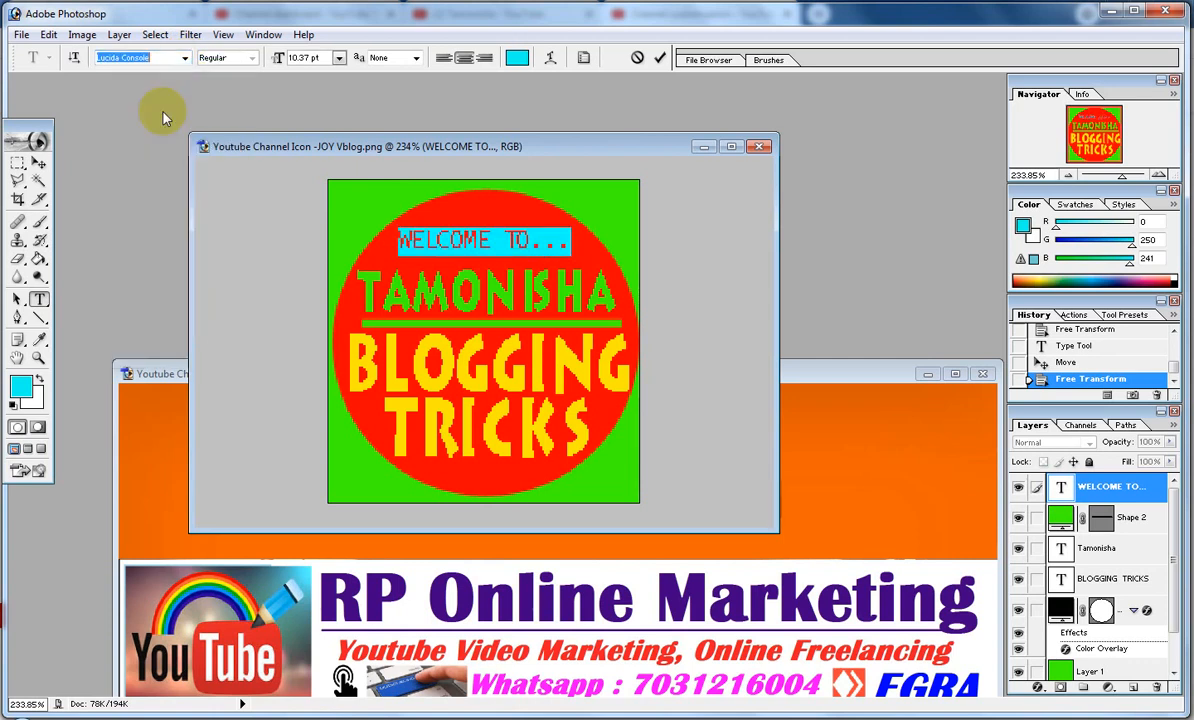
key(Down)
key(Down)
key(Down)
key(Down)
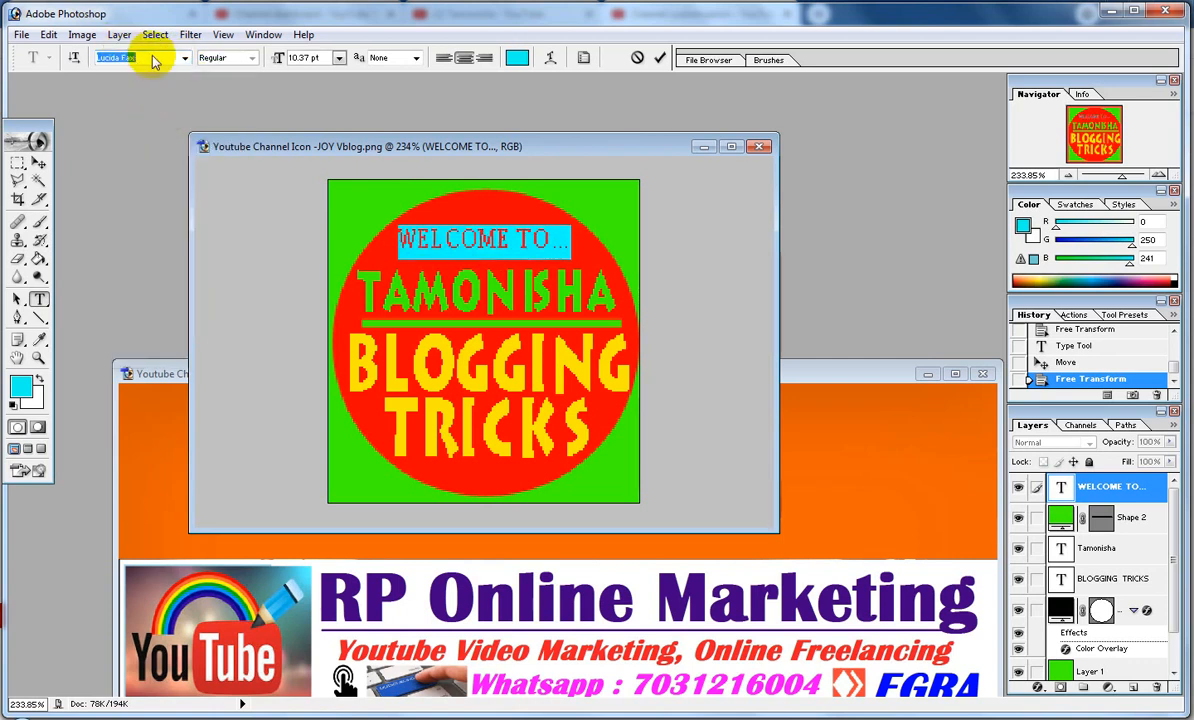
key(Down)
key(Down)
key(Down)
key(Down)
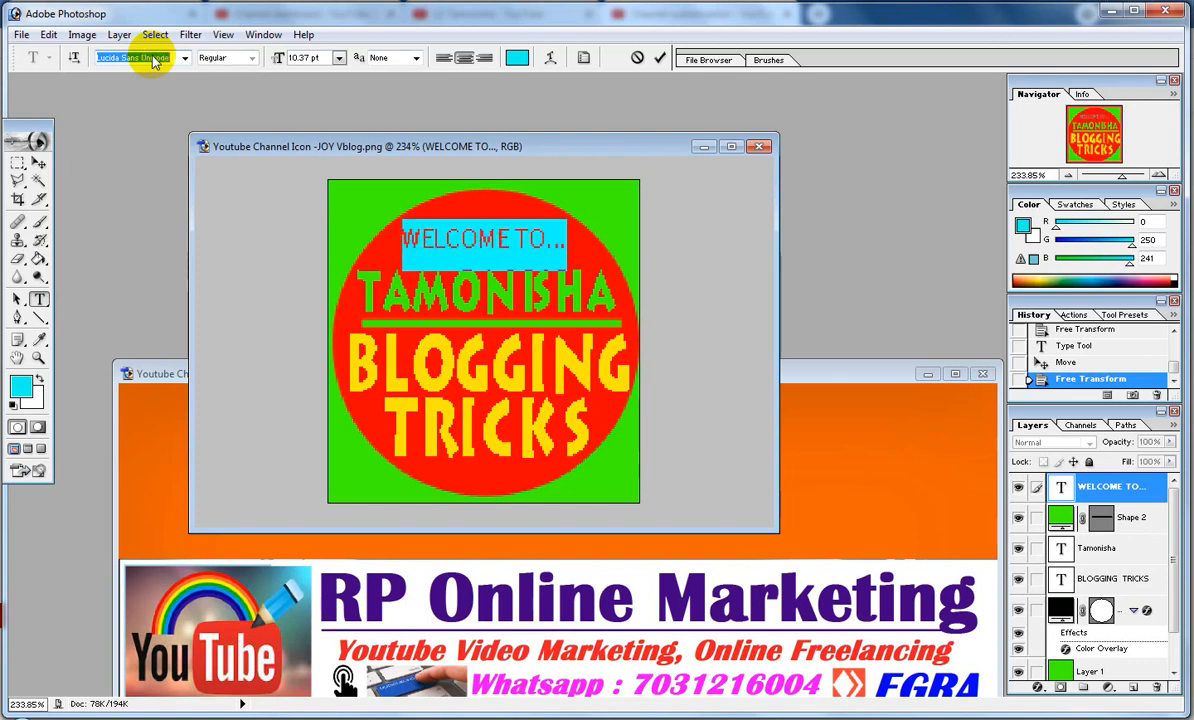
key(Down)
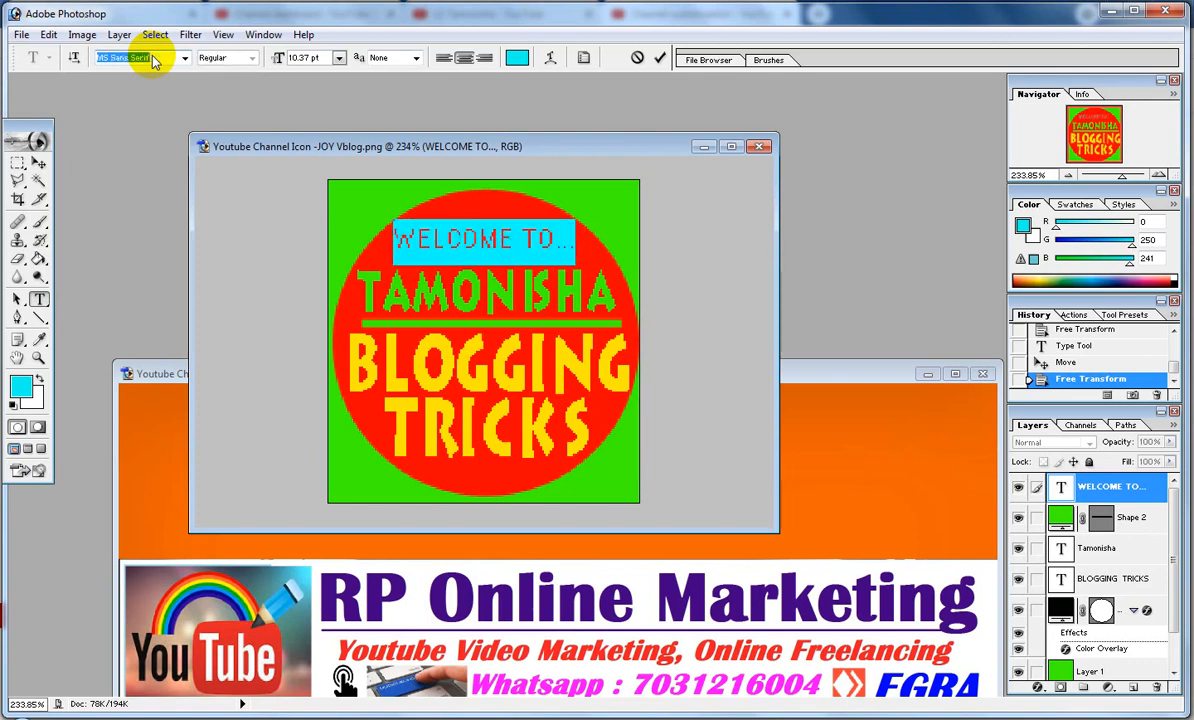
key(Down)
key(Down)
key(Down)
key(Down)
key(Down)
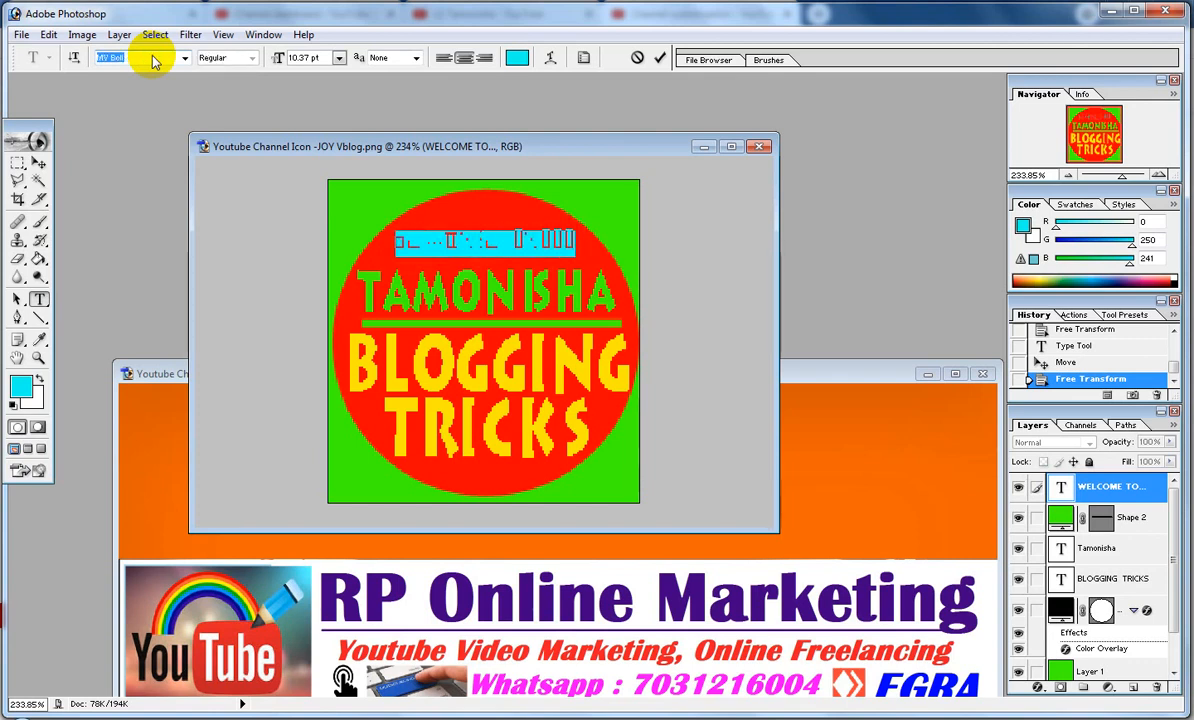
key(Down)
key(Down)
key(Down)
key(Down)
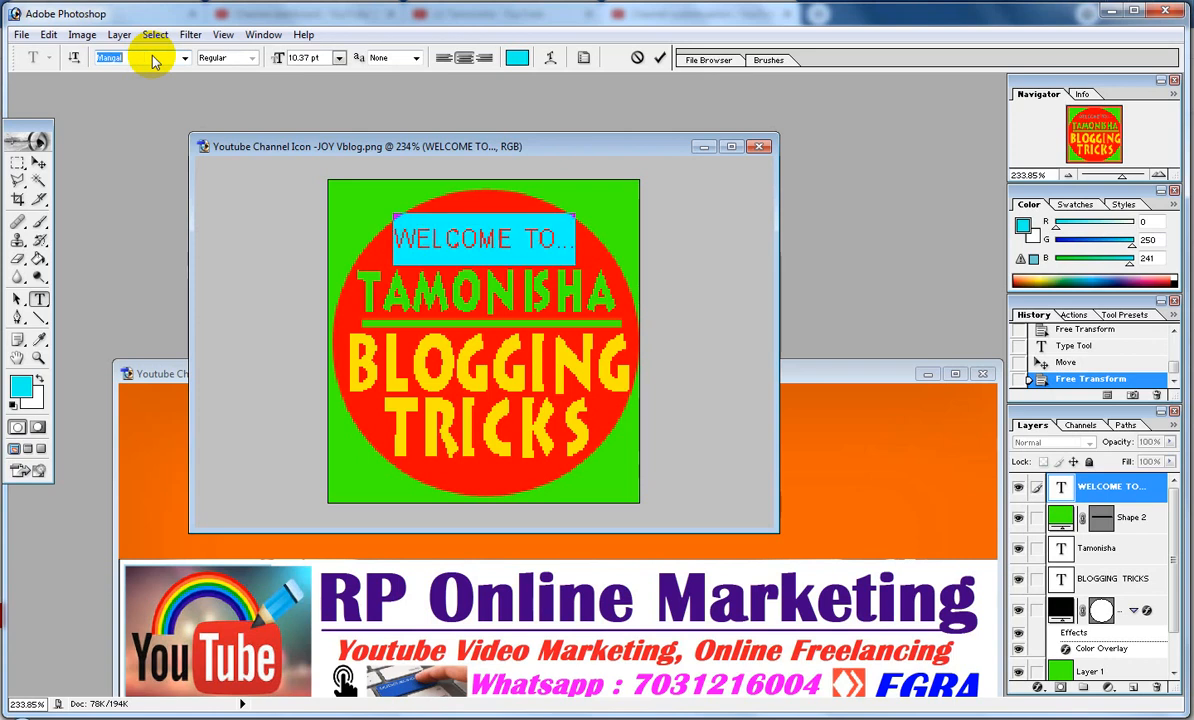
key(Down)
key(Down)
key(Down)
key(Down)
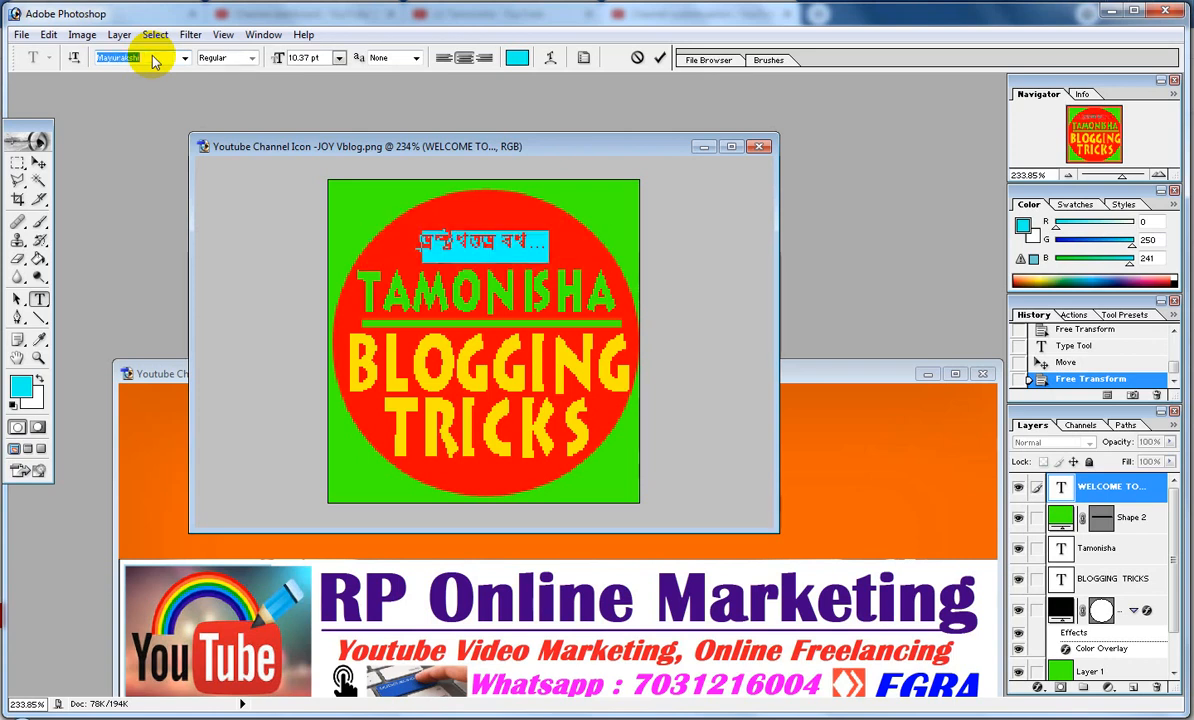
key(Down)
key(Down)
key(Down)
key(Down)
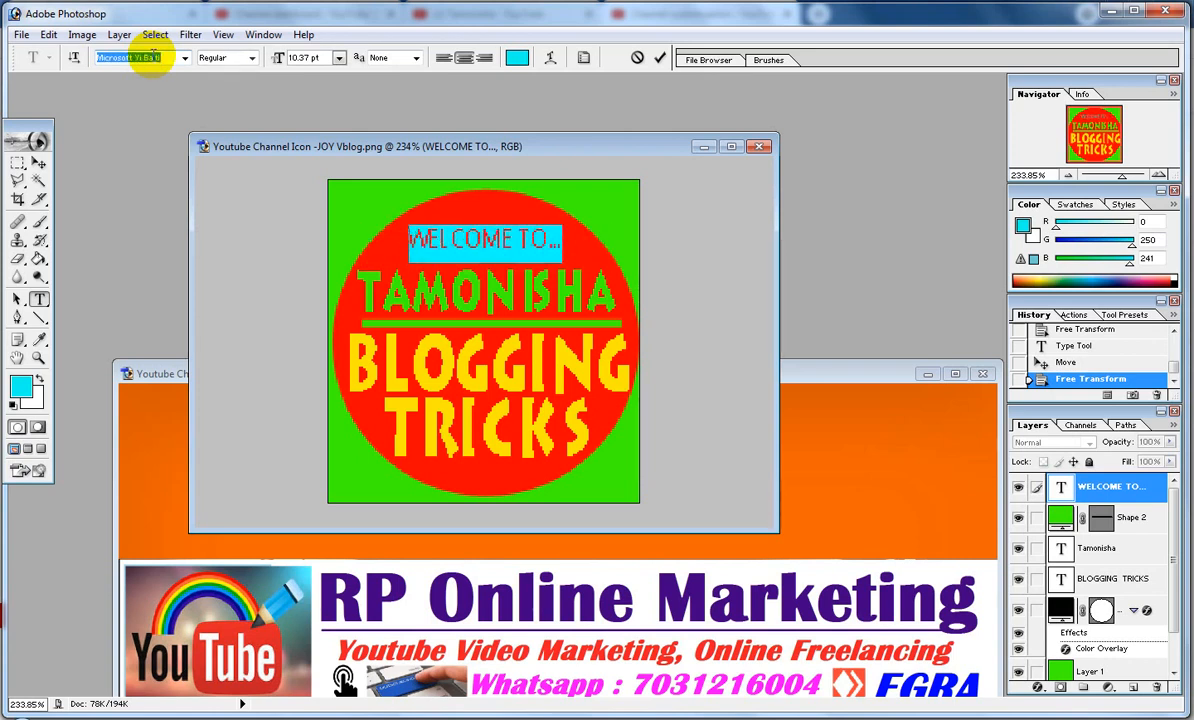
key(Down)
key(Down)
key(Down)
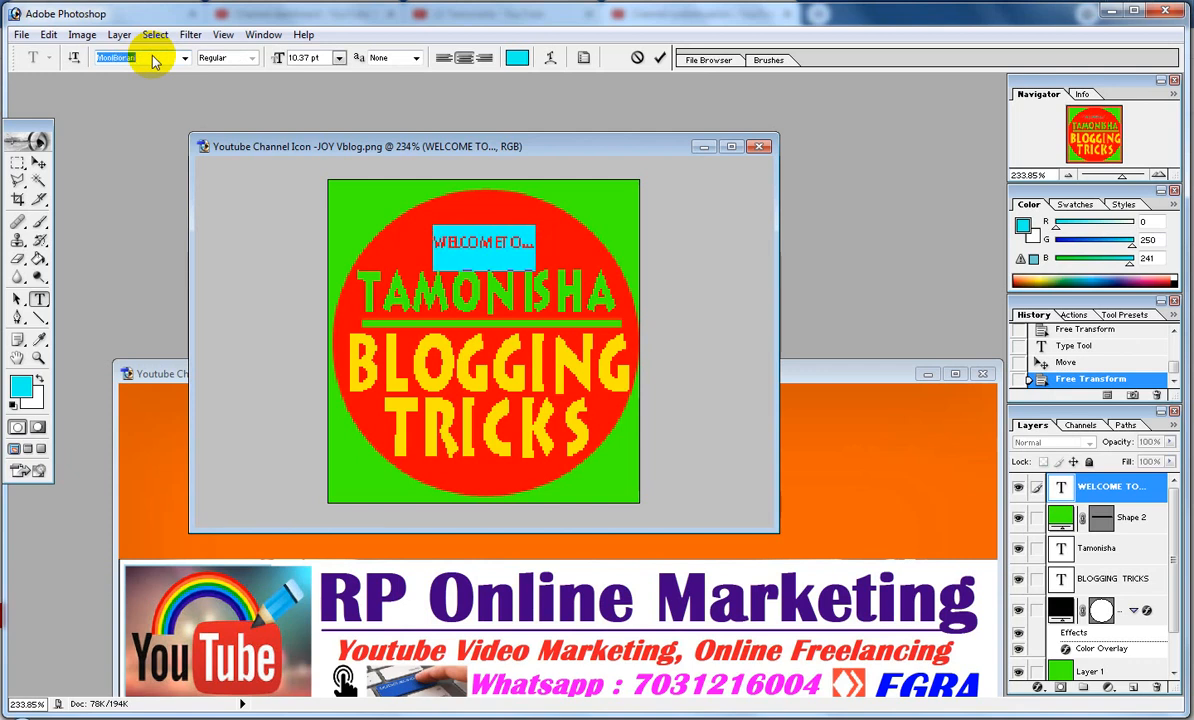
key(Down)
key(Down)
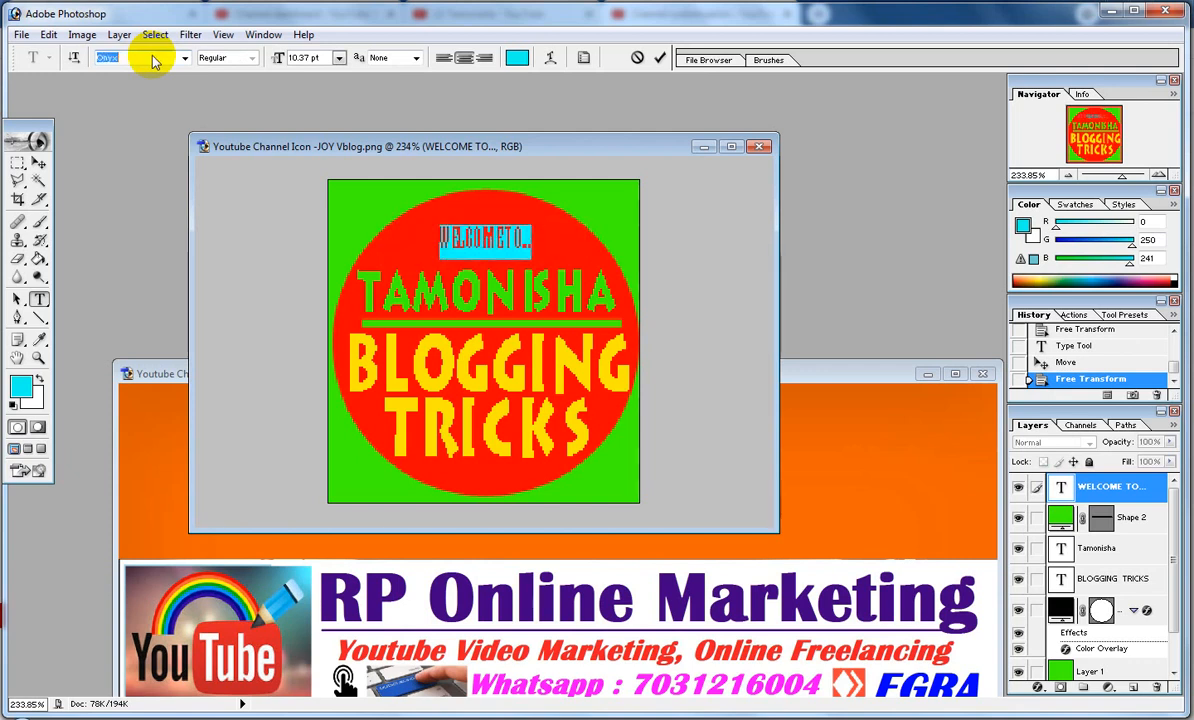
key(Down)
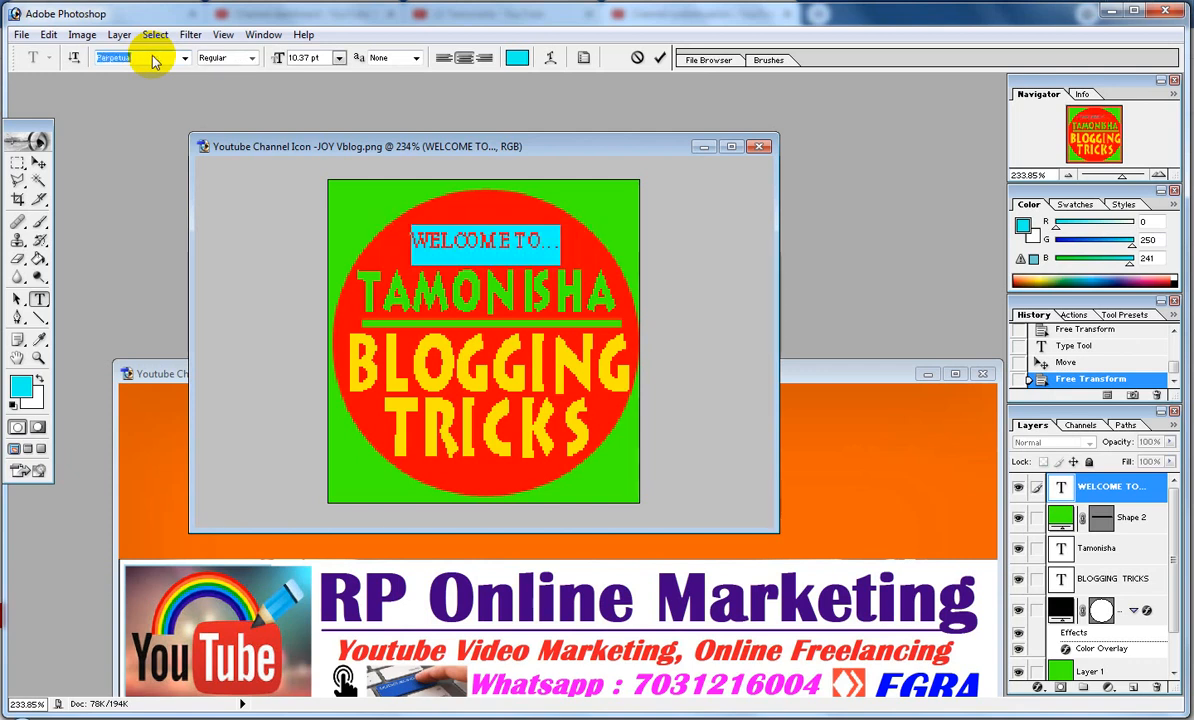
key(Down)
key(Down)
key(Down)
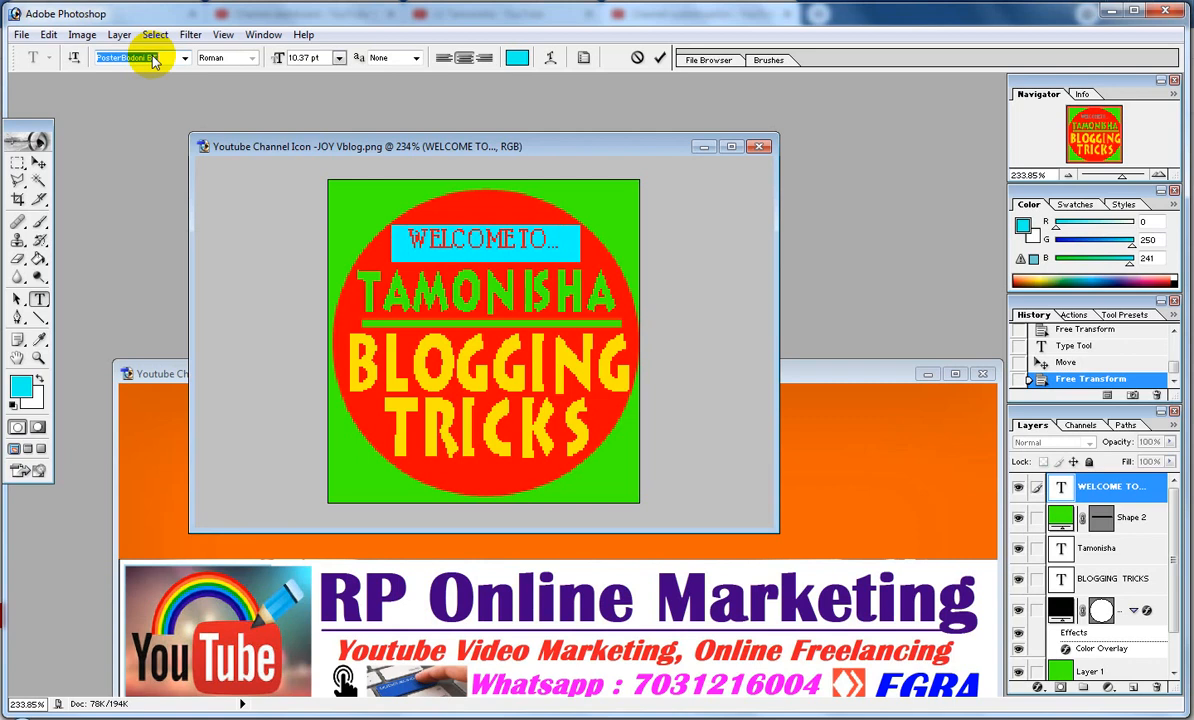
key(Down)
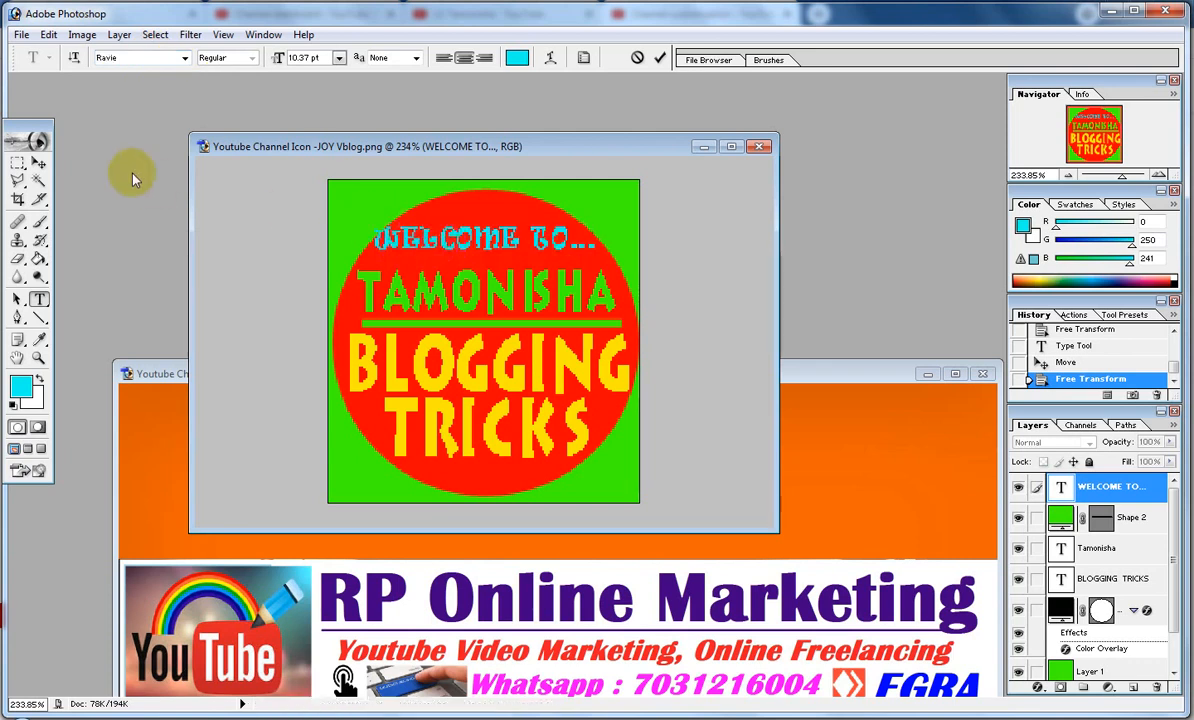
Narrow the WELCOME TO... text to 88.3% width from both sides so it fits inside the circle.
click(38, 162)
click(372, 238)
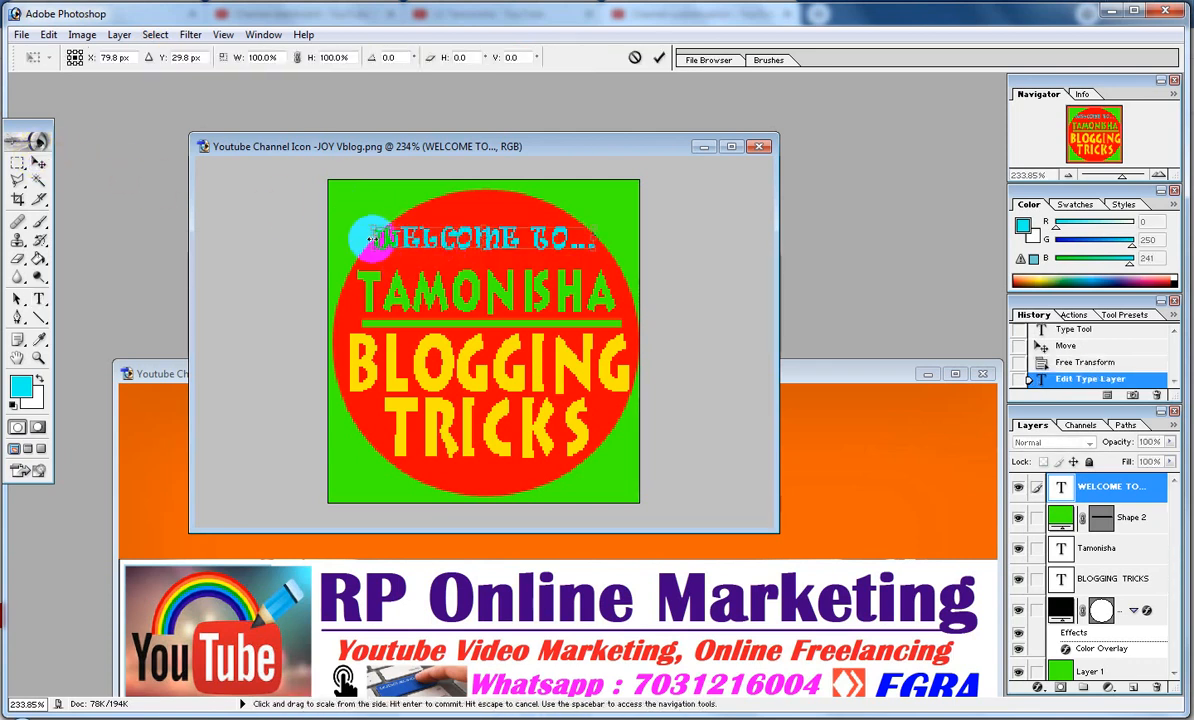
mouse_move(372, 238)
mouse_down()
mouse_move(345, 238)
mouse_move(392, 238)
mouse_up()
click(593, 238)
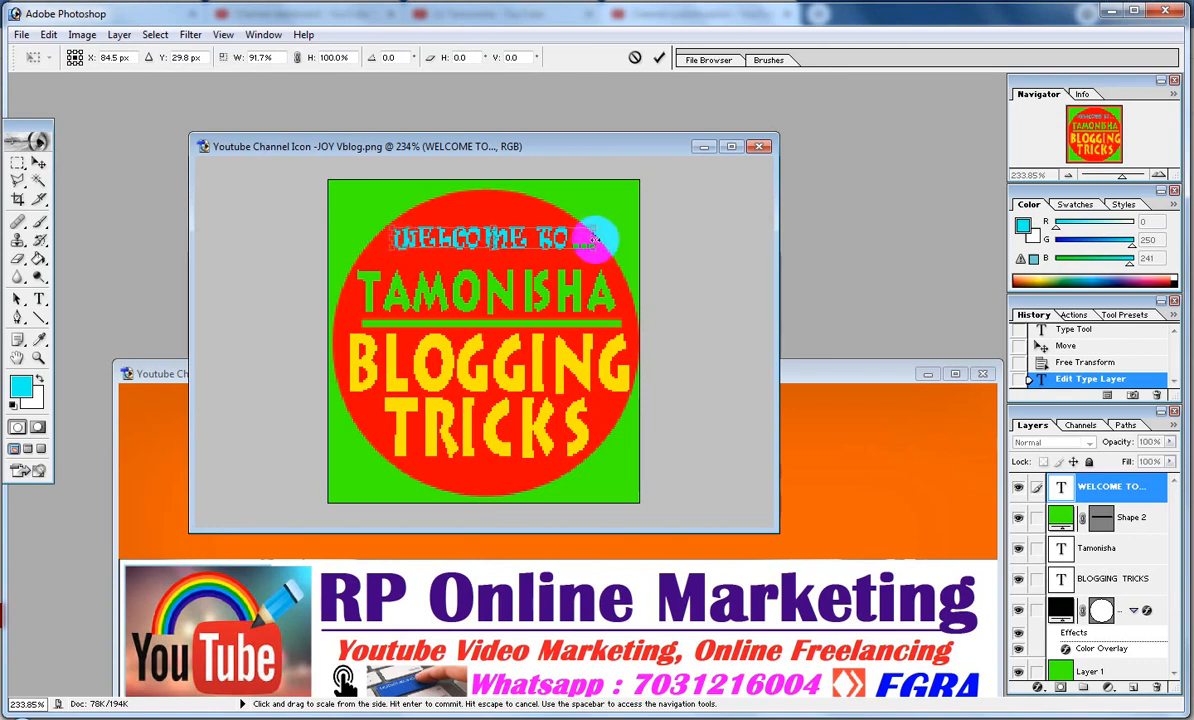
drag(593, 238, 588, 238)
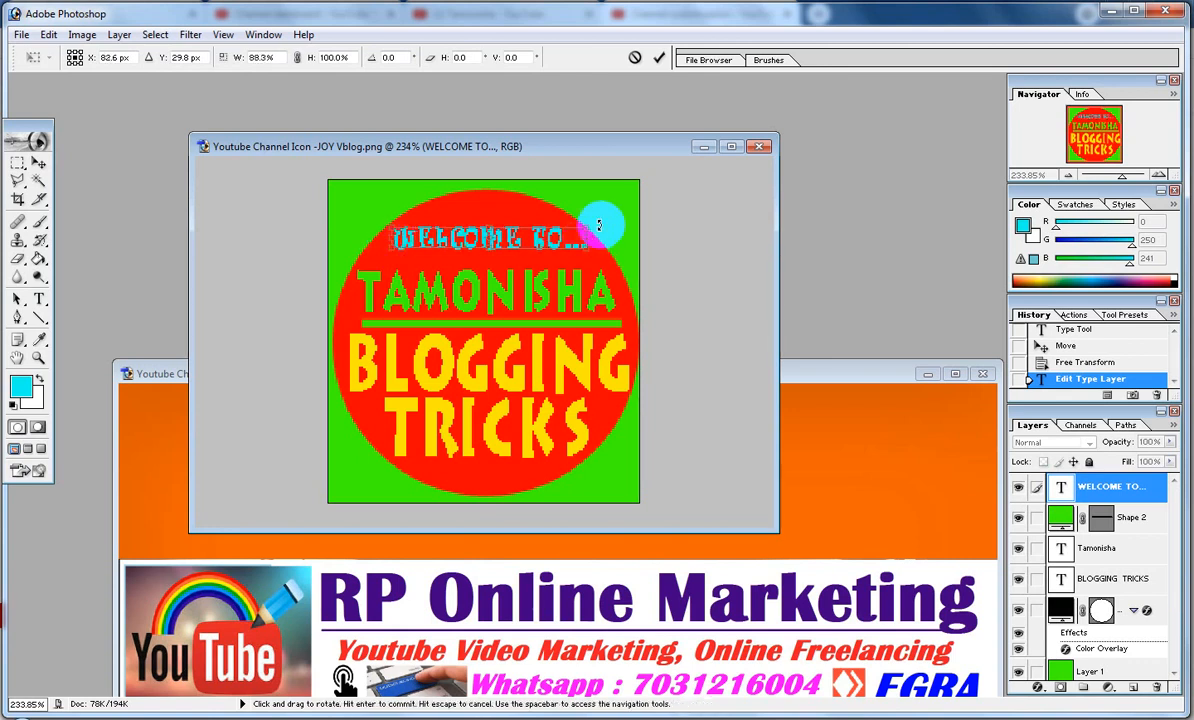
key(Return)
Save the icon as a layered Photoshop PSD file in the UP folder, keeping its file name.
drag(495, 149, 478, 124)
click(22, 35)
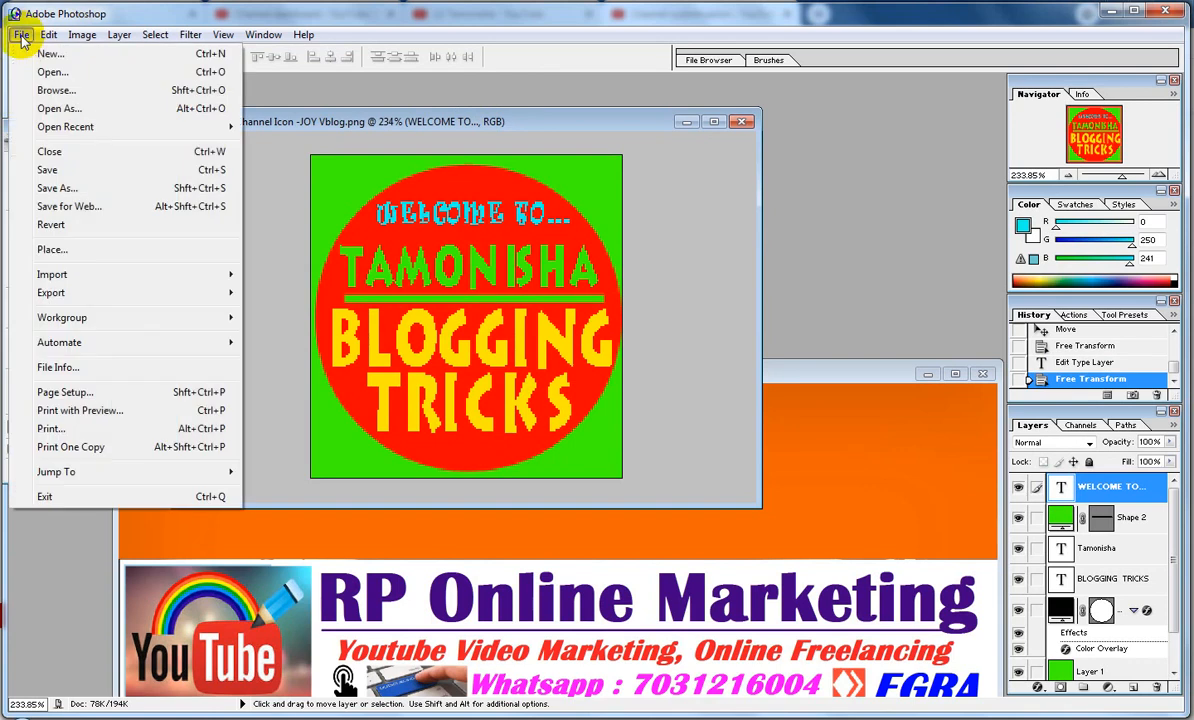
click(72, 190)
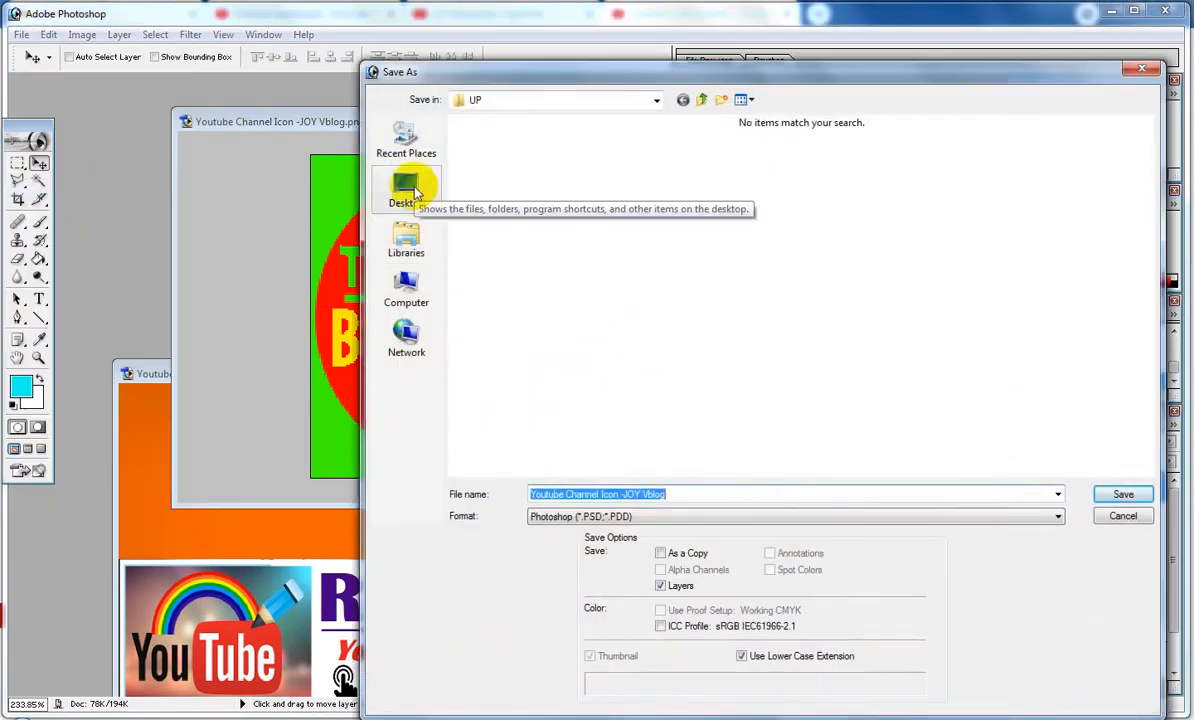
click(430, 205)
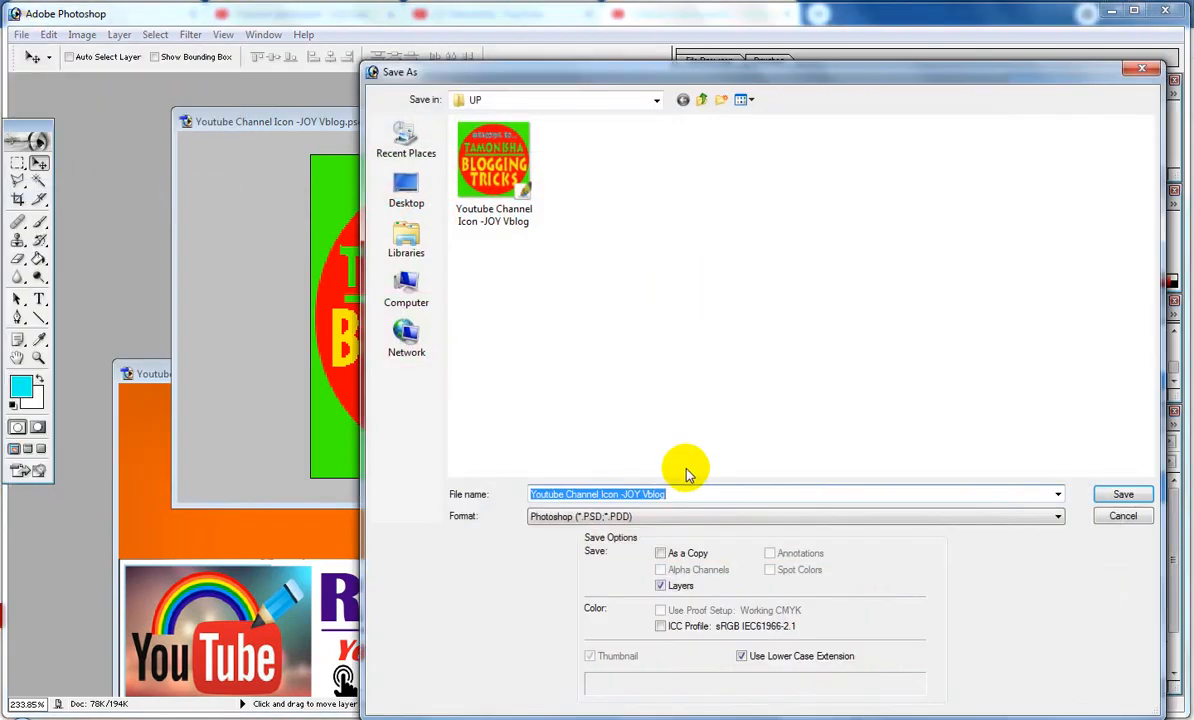
Save a non-interlaced PNG copy of the icon, named with the owner's name followed by "Youtube Channel Art".
click(674, 516)
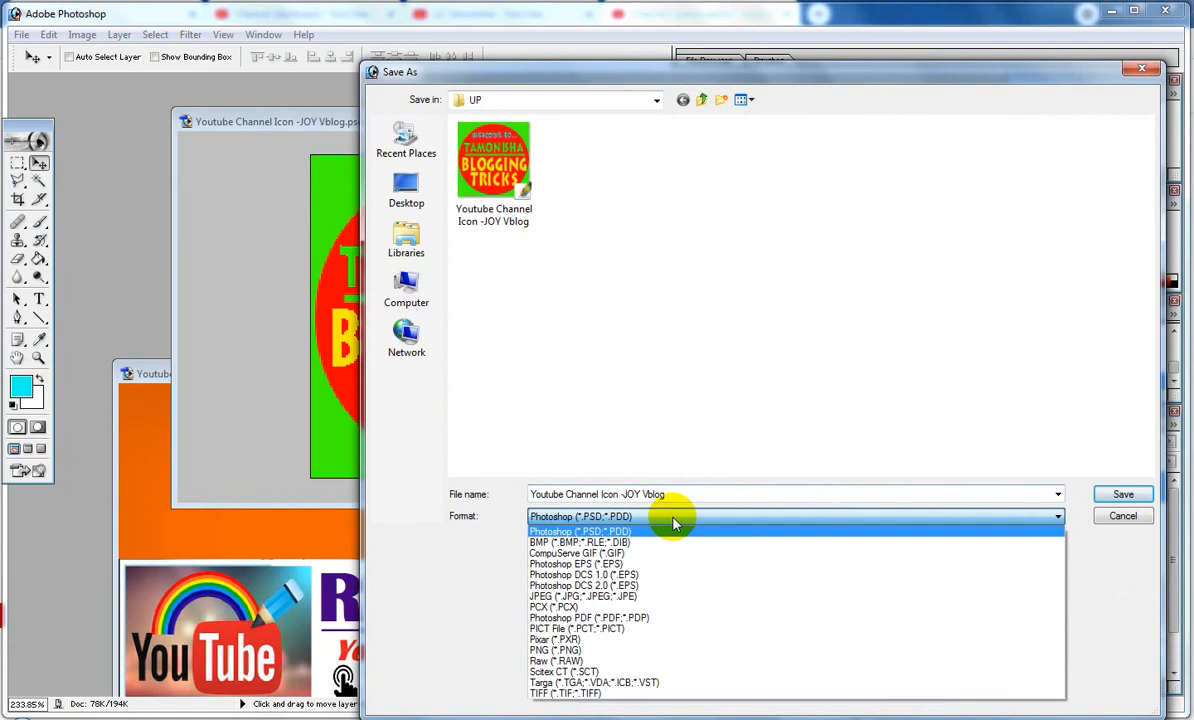
click(590, 651)
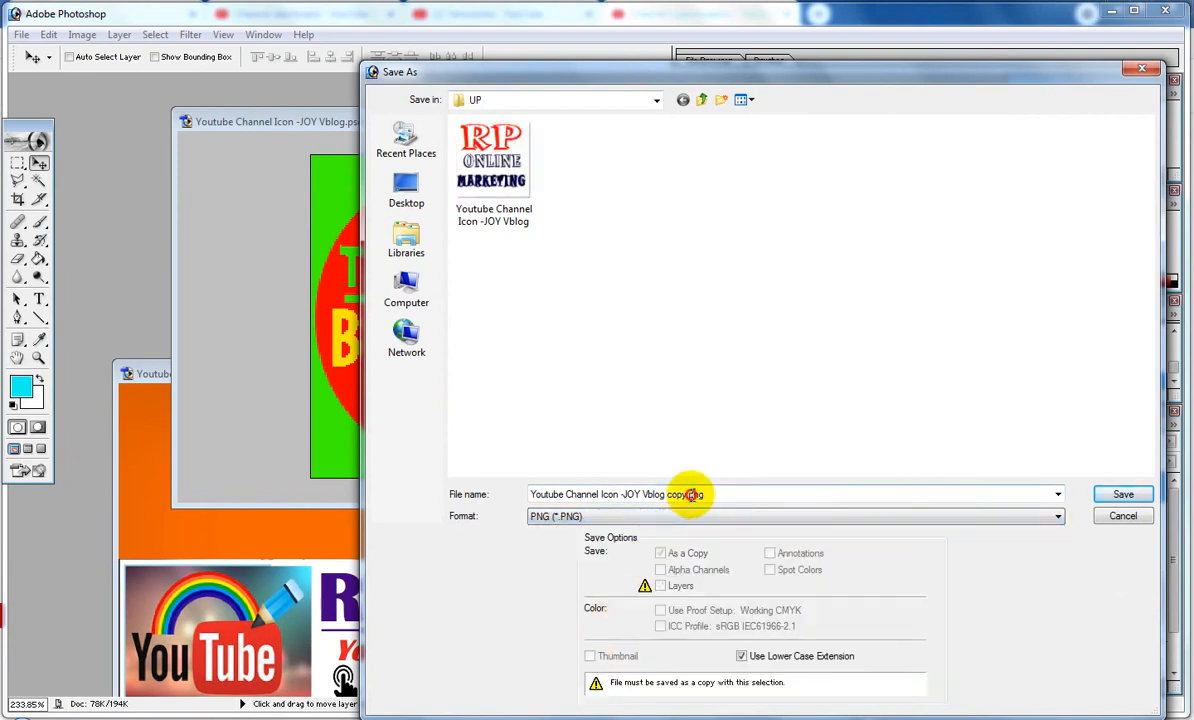
click(692, 494)
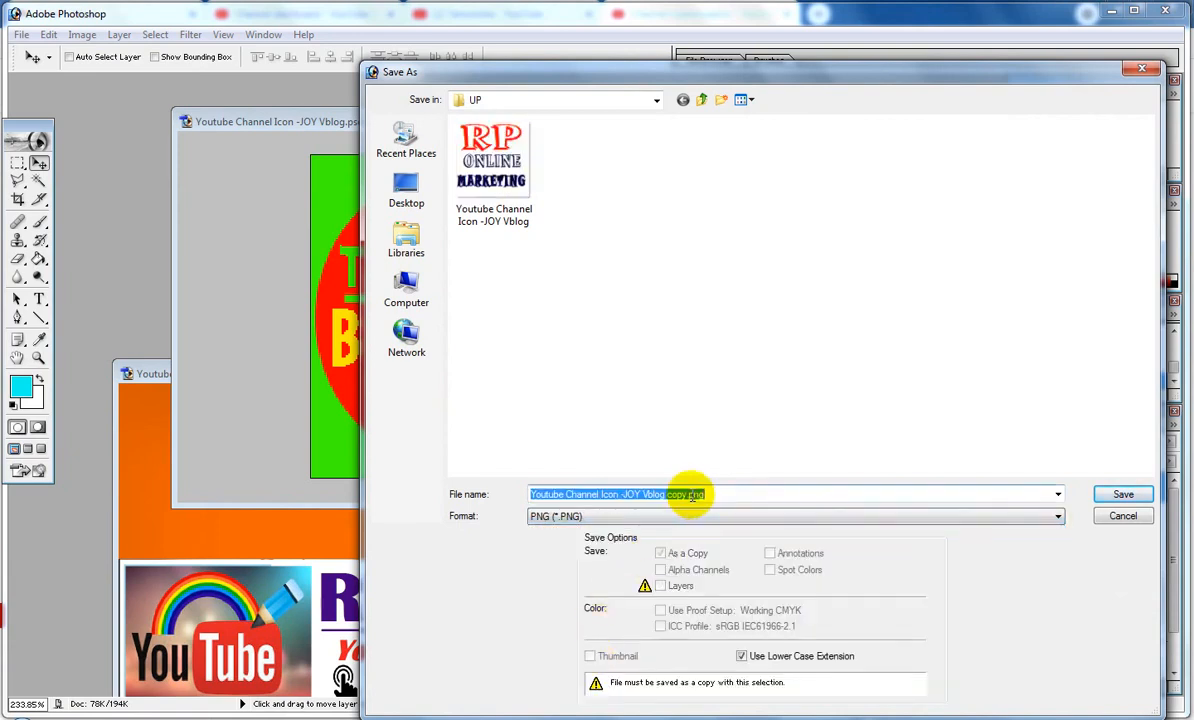
text(Tamonisha Youtube Channel Art)
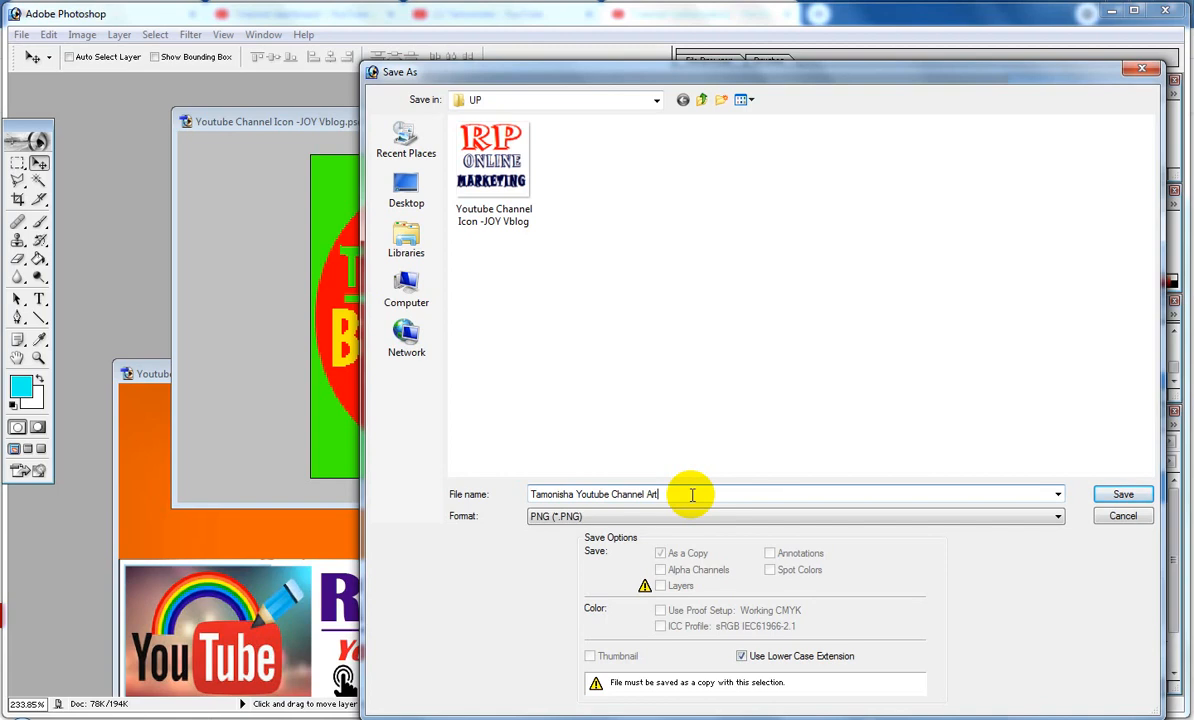
key(Return)
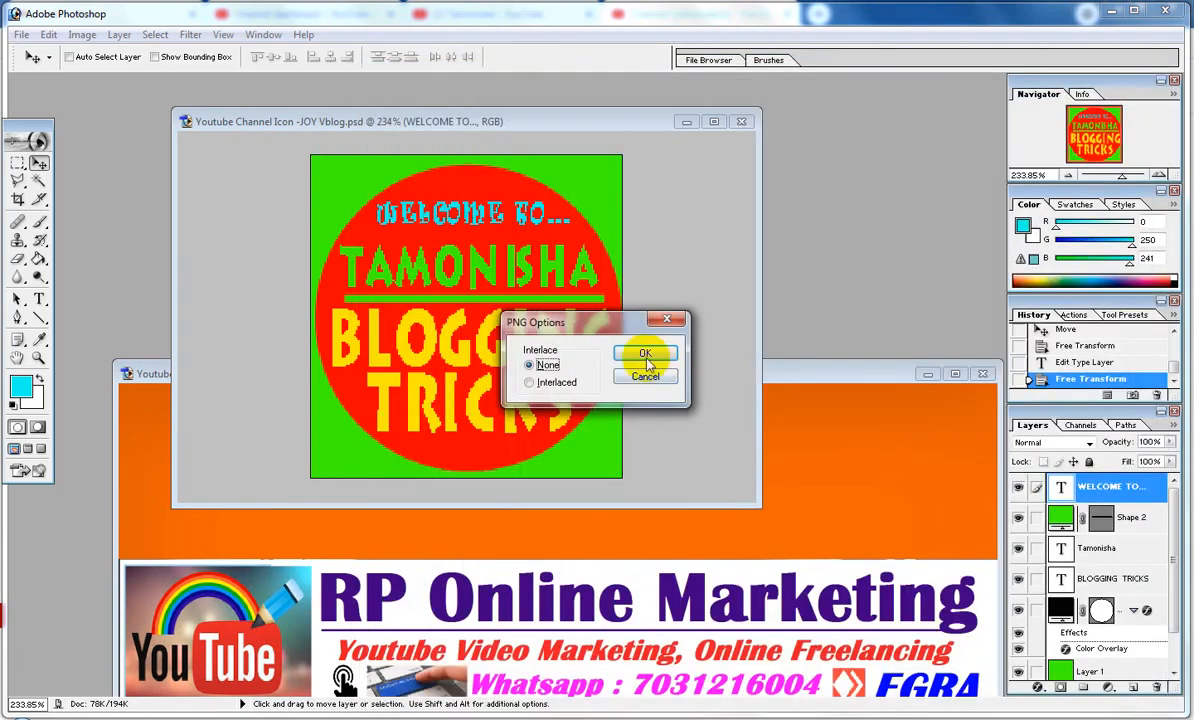
click(648, 356)
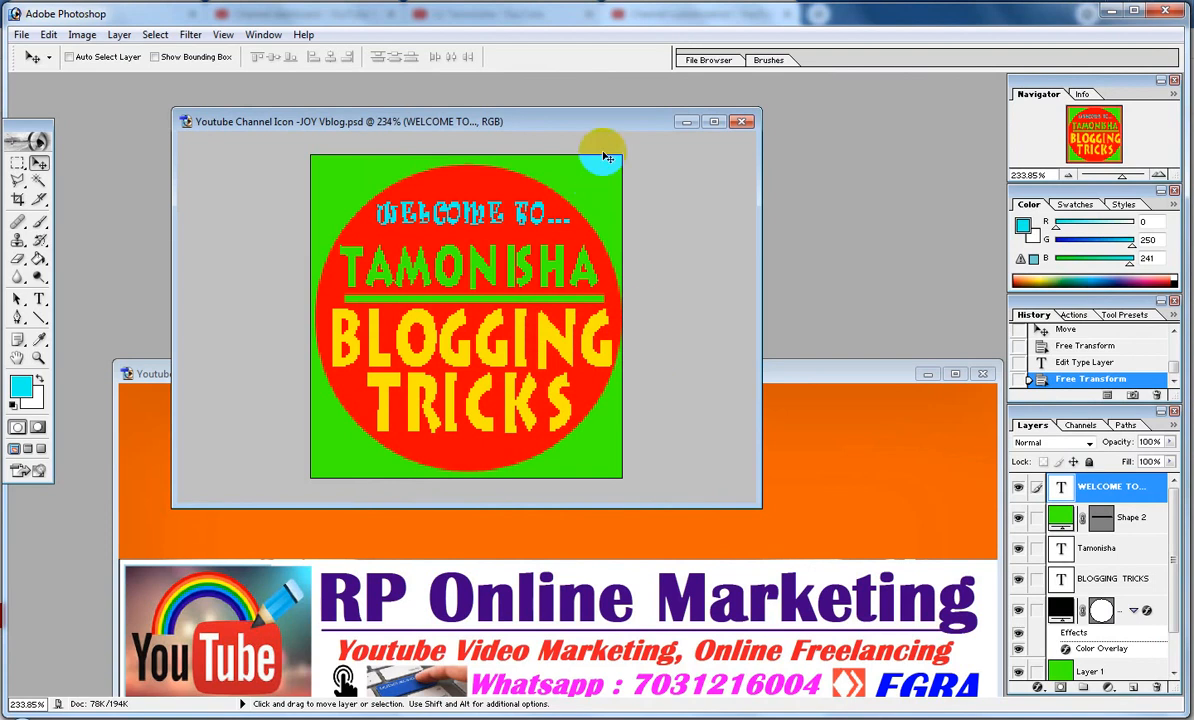
Close the icon document and reposition the channel art banner so the whole image is in view.
click(741, 123)
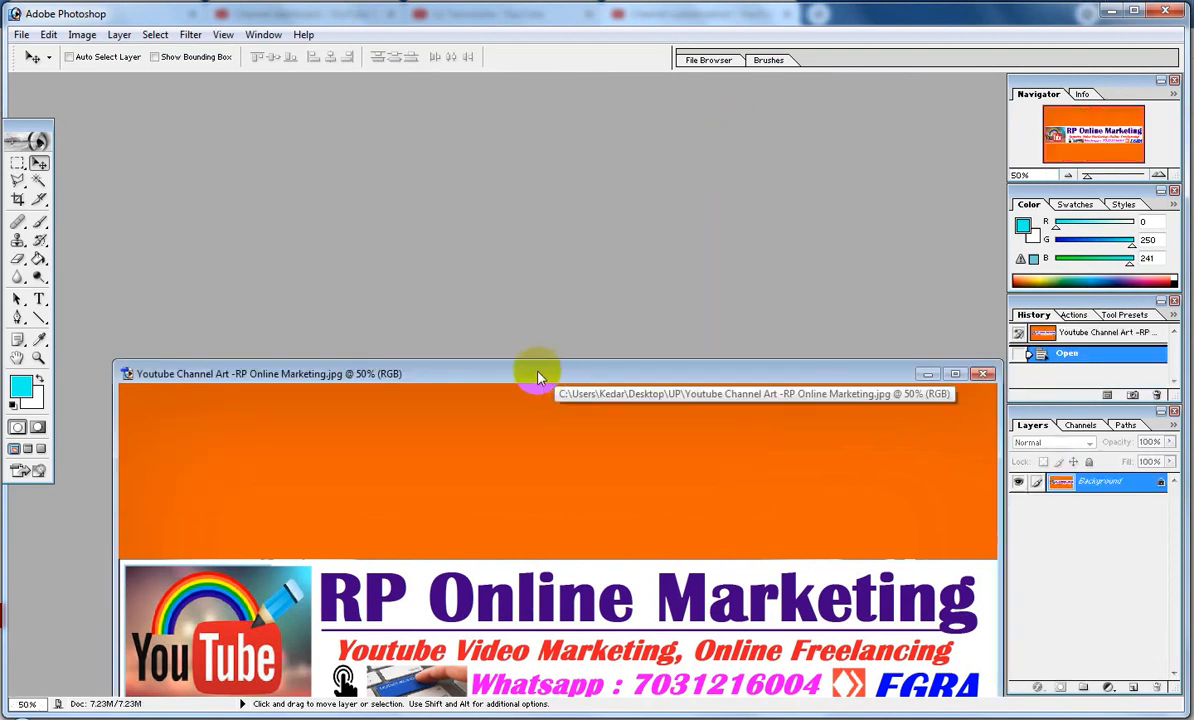
drag(533, 373, 530, 150)
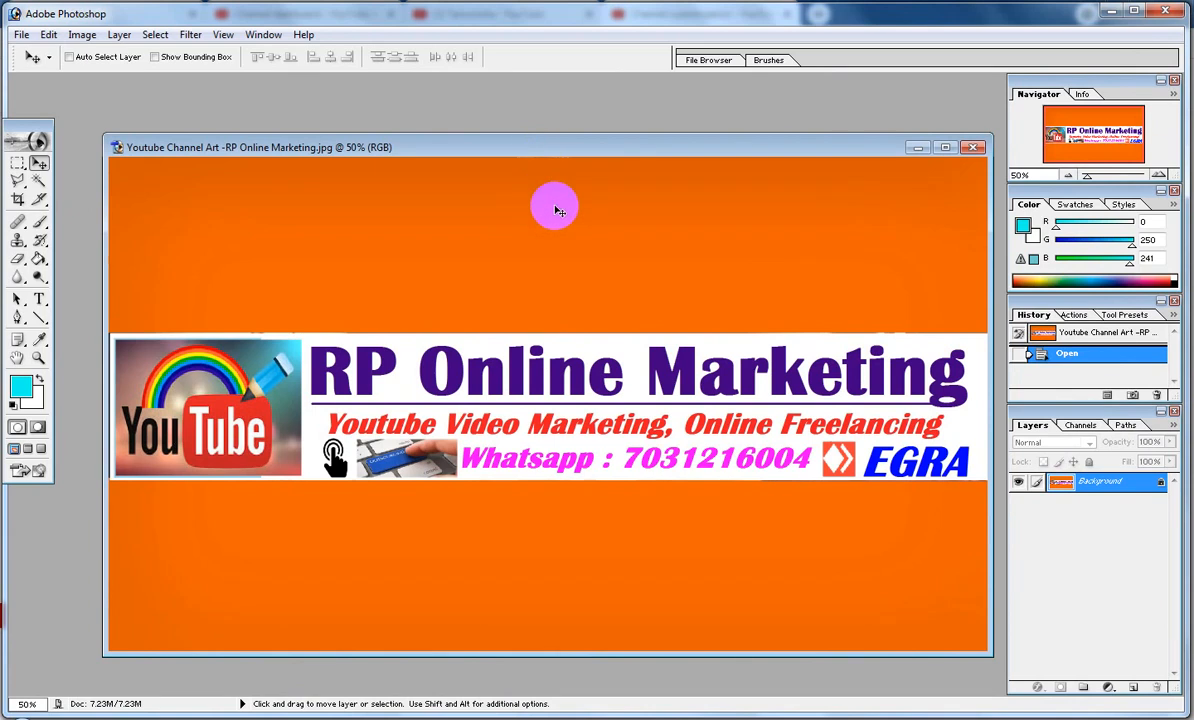
key(ctrl+a)
key(Delete)
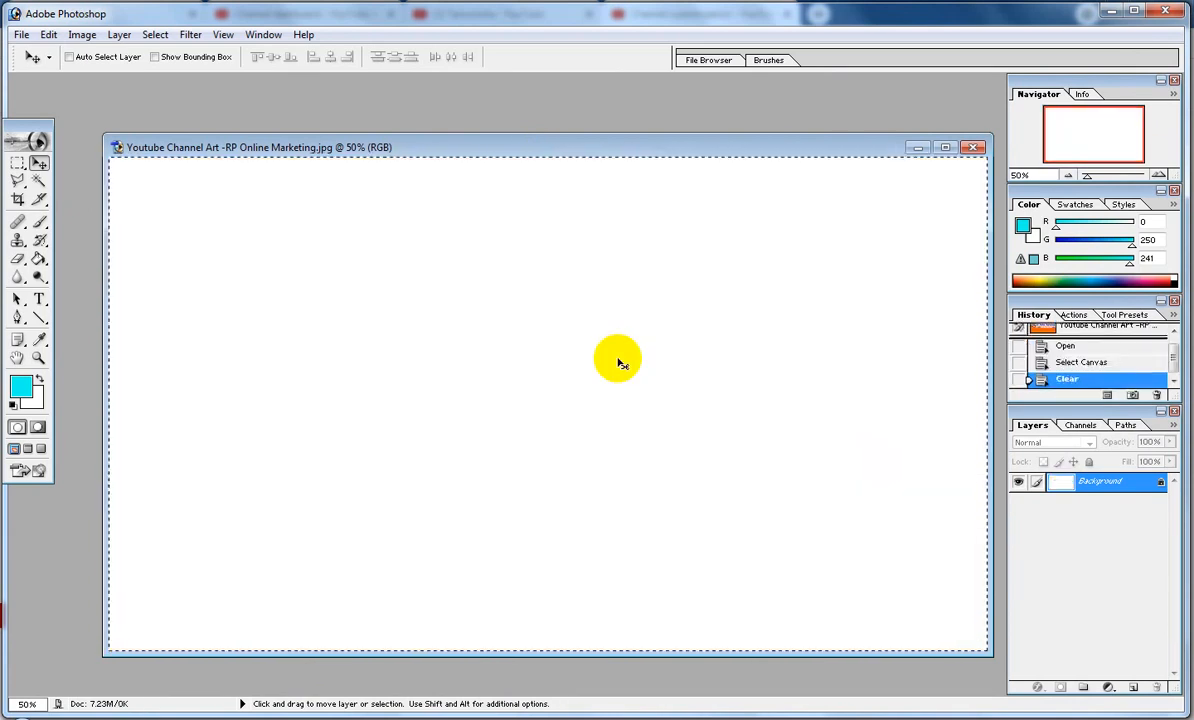
key(ctrl+z)
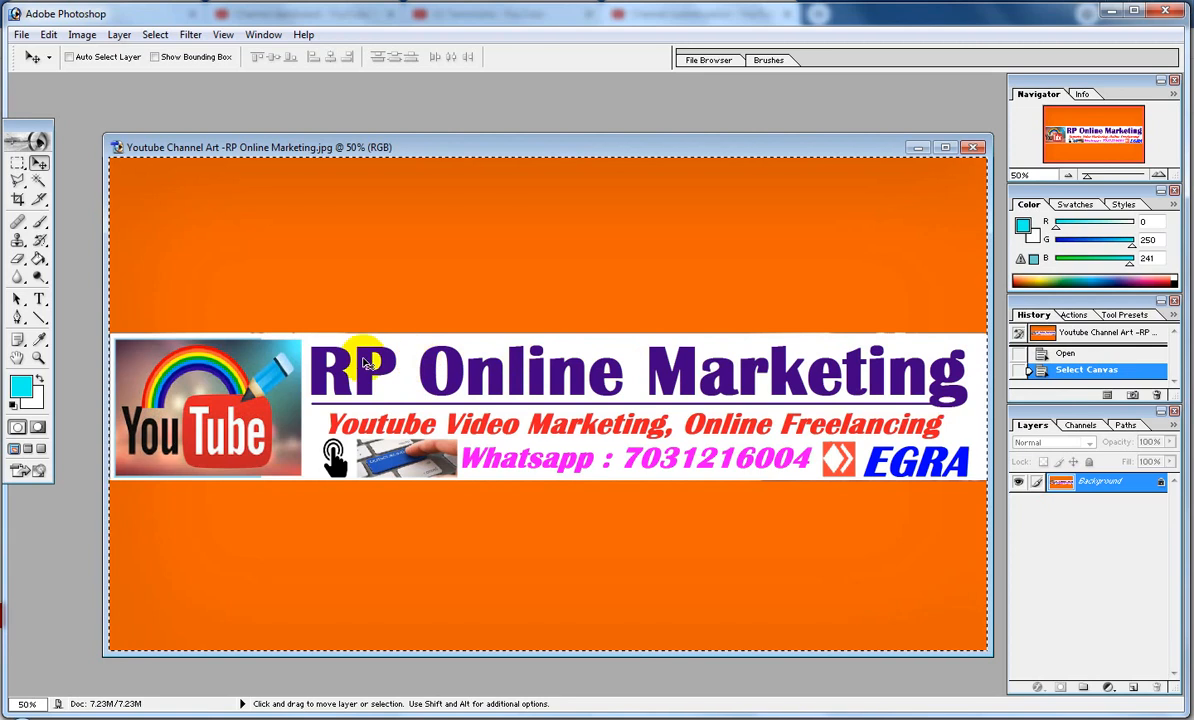
key(ctrl+d)
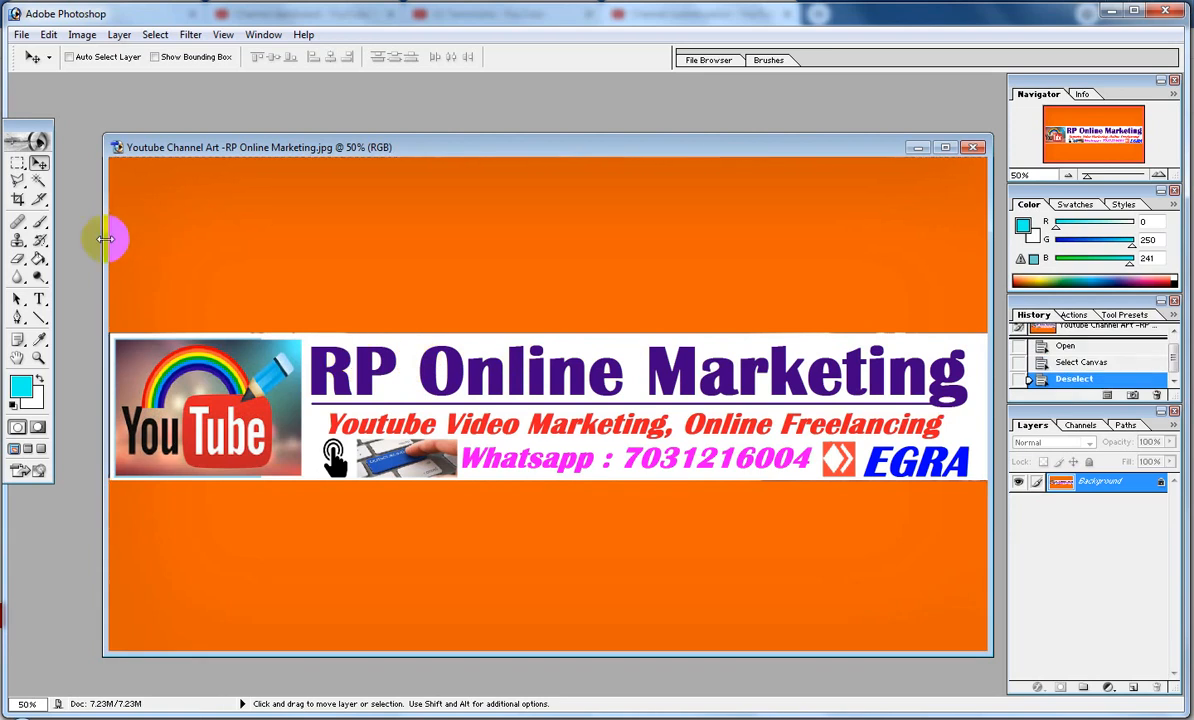
Select the full-width middle strip with the logo and text on the banner and clear it to white.
click(18, 163)
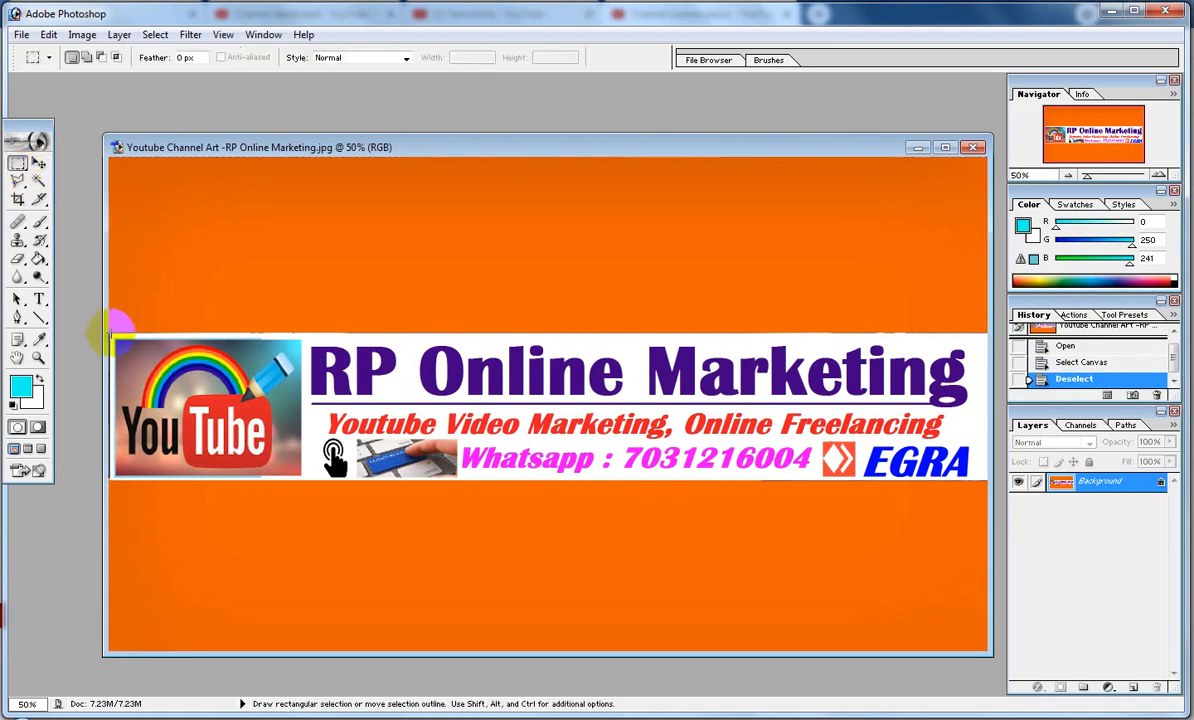
drag(115, 333, 978, 469)
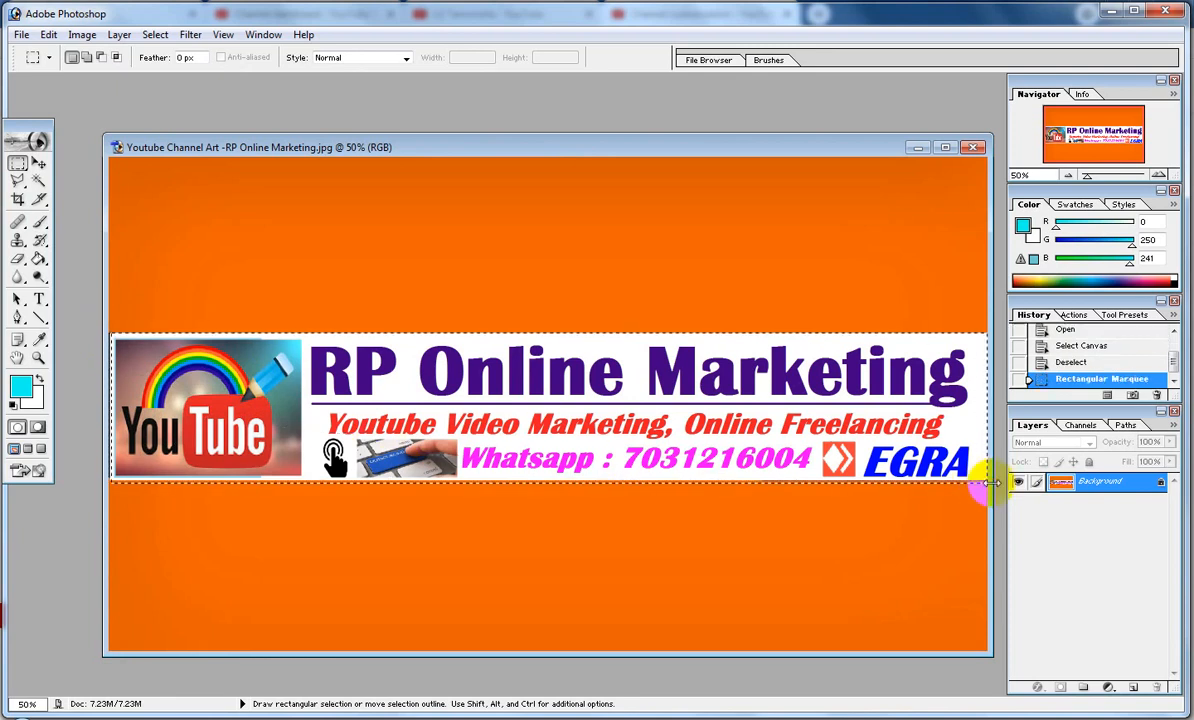
key(Delete)
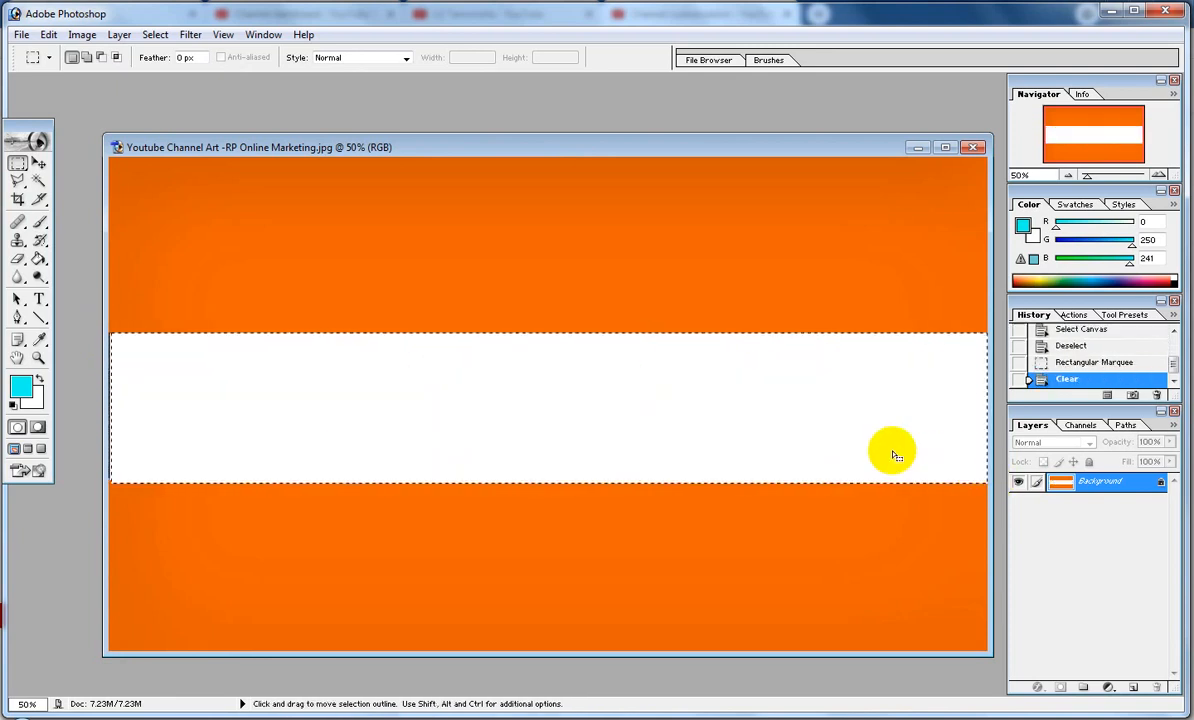
Fill the cleared middle strip of the banner with the cyan foreground colour and remove the selection.
click(38, 260)
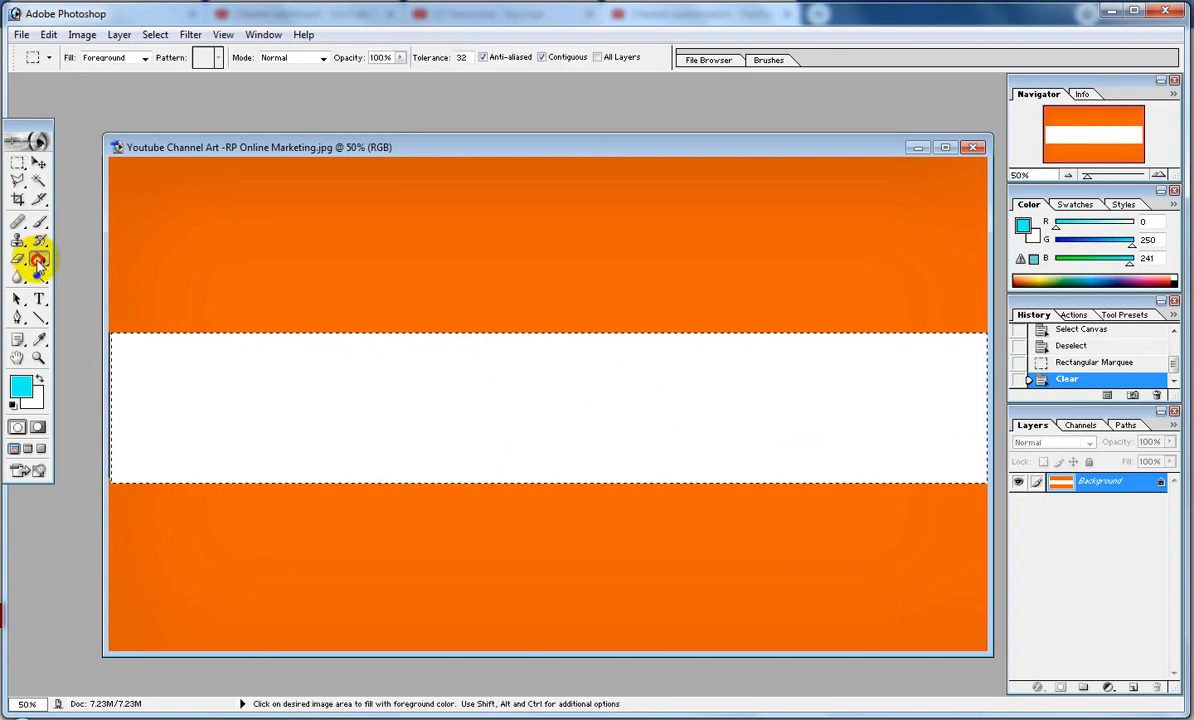
click(324, 393)
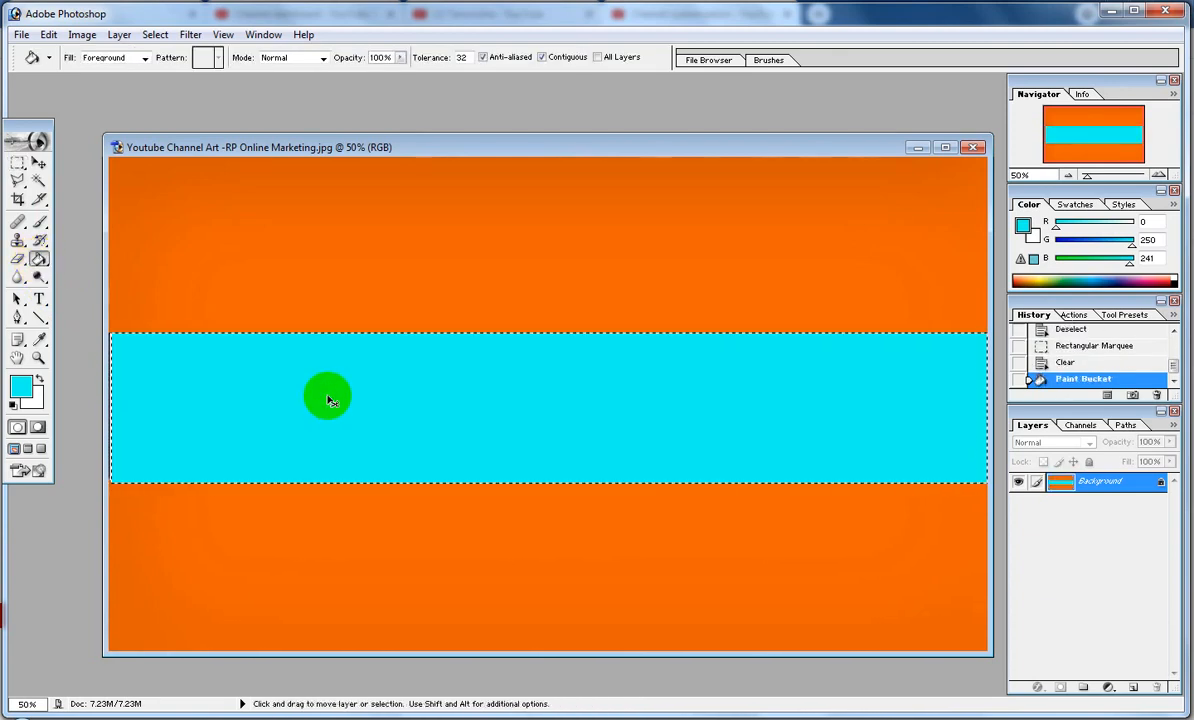
key(ctrl+d)
Open the saved icon image from the UP folder, the one named with the owner's name and "Youtube Channel Art".
click(20, 35)
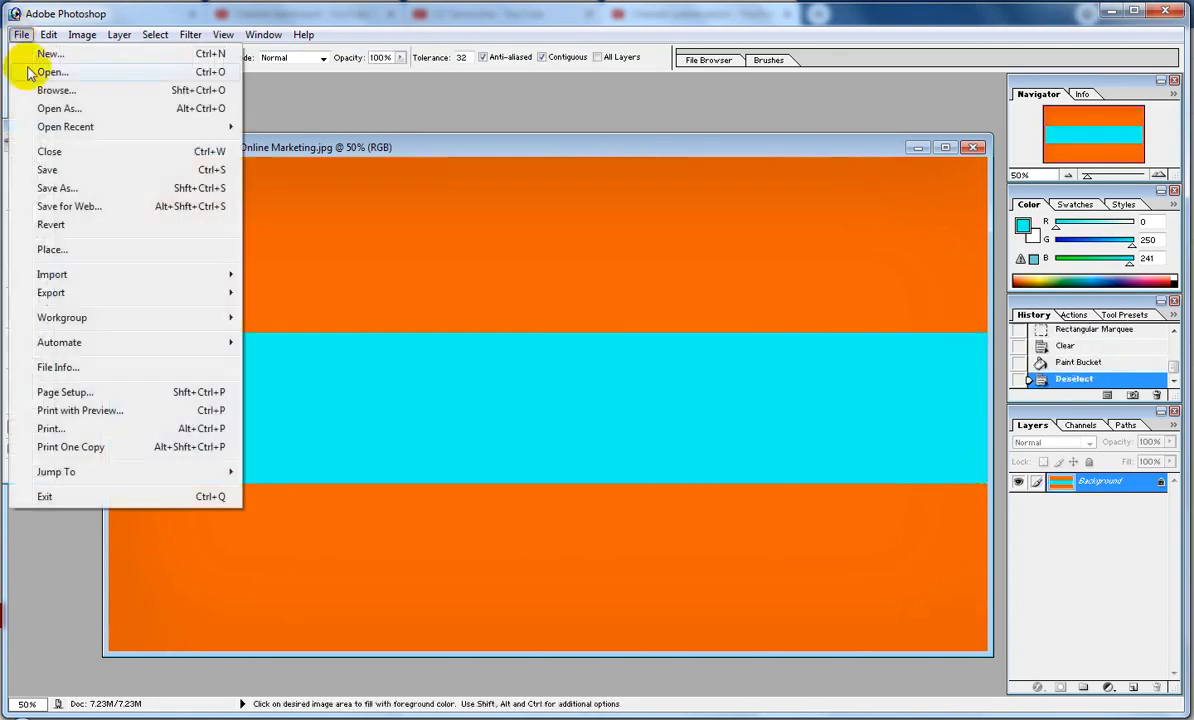
click(36, 71)
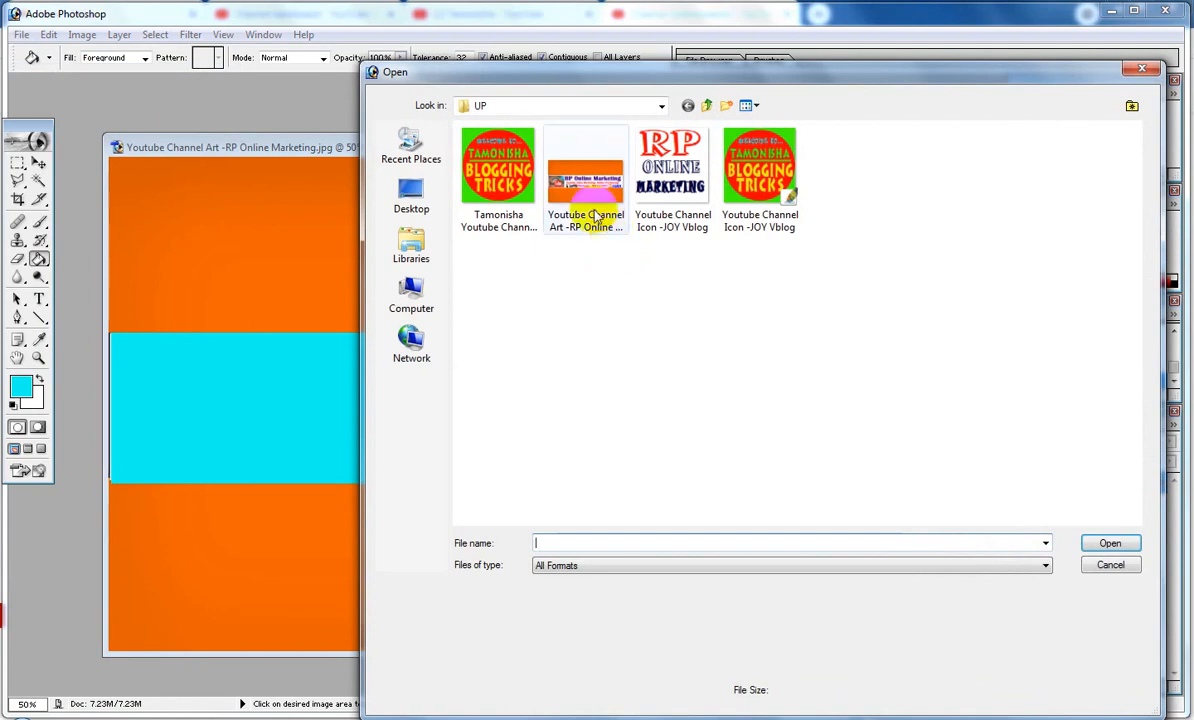
click(492, 168)
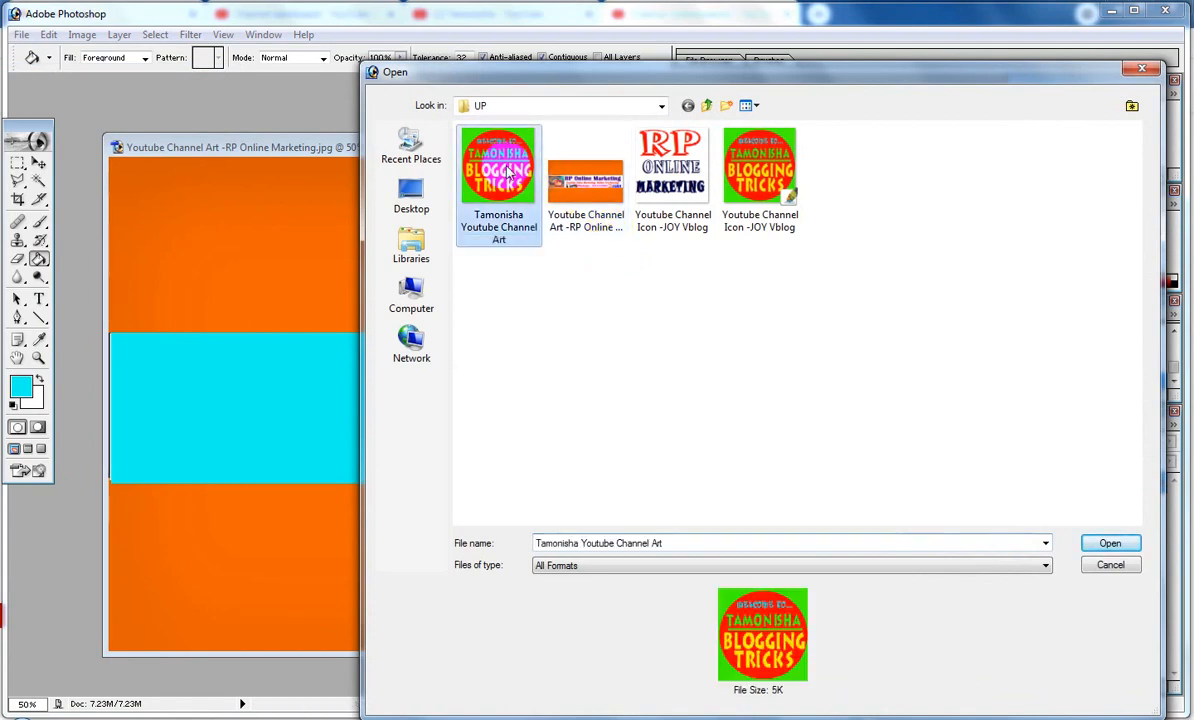
click(1113, 542)
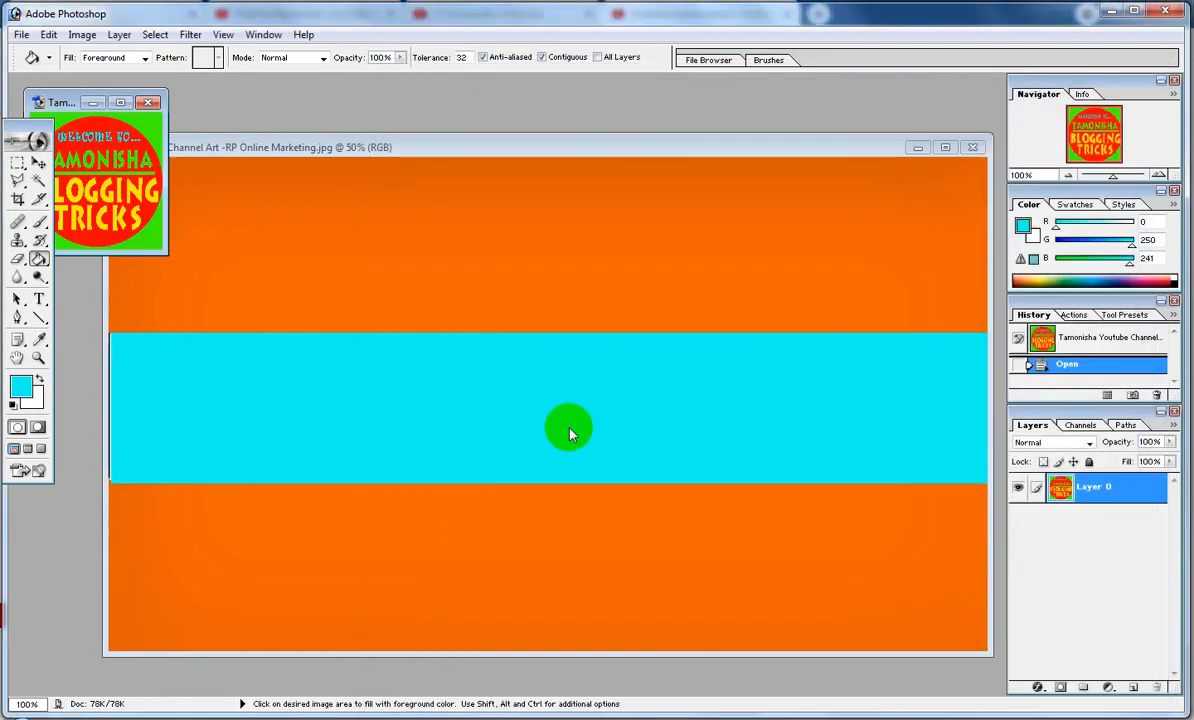
Copy the icon onto the left end of the banner's cyan strip, enlarge it proportionally to about 164.5% and centre it vertically.
click(38, 162)
drag(80, 135, 224, 444)
key(ctrl+t)
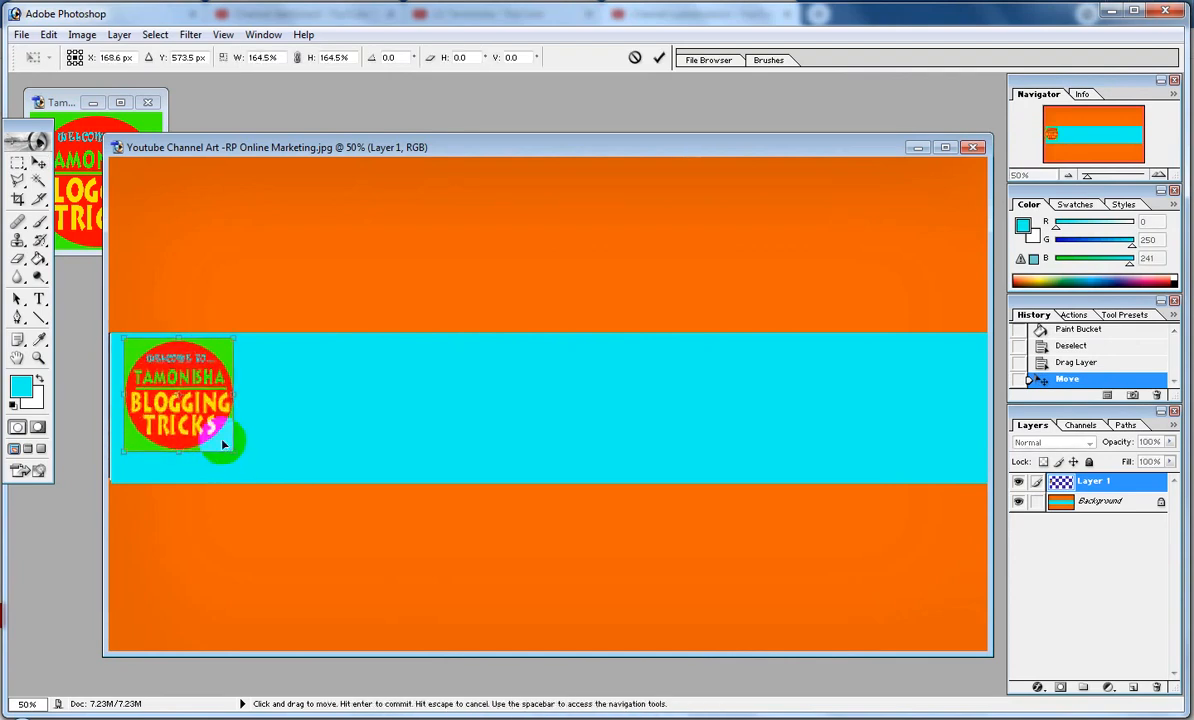
key(Return)
drag(180, 401, 177, 412)
key(Down)
key(Down)
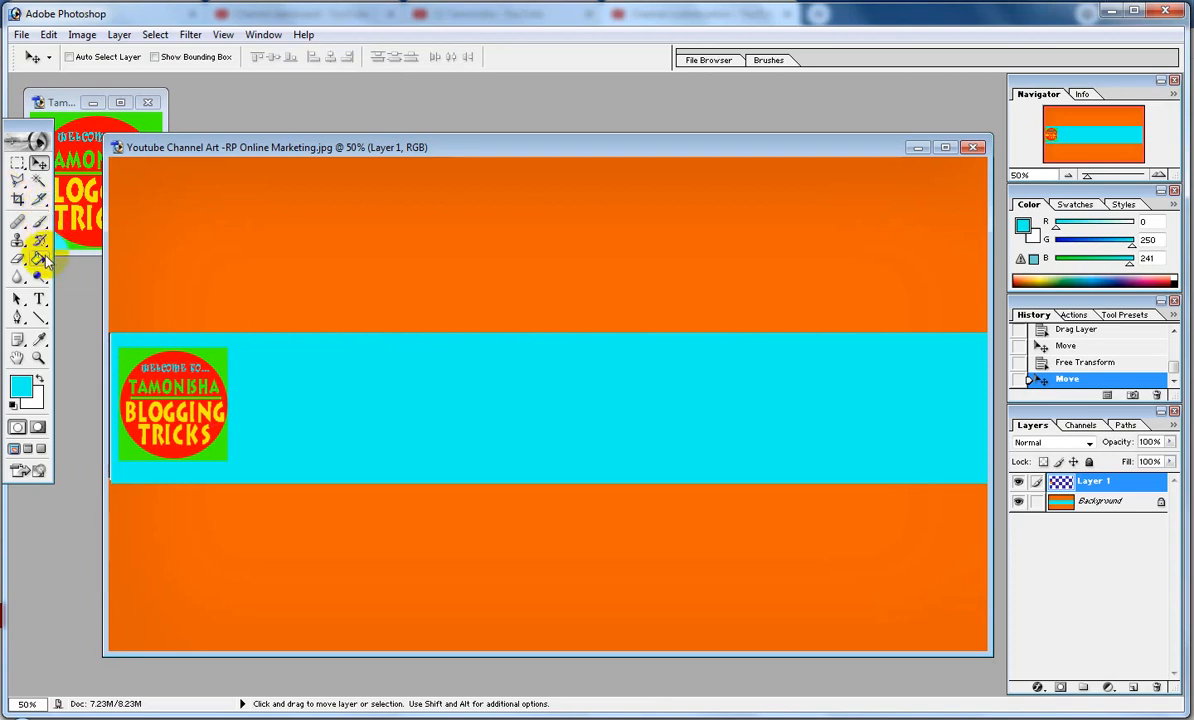
Delete the green corners around the icon's red circle with the Magic Wand and remove the selection.
click(38, 180)
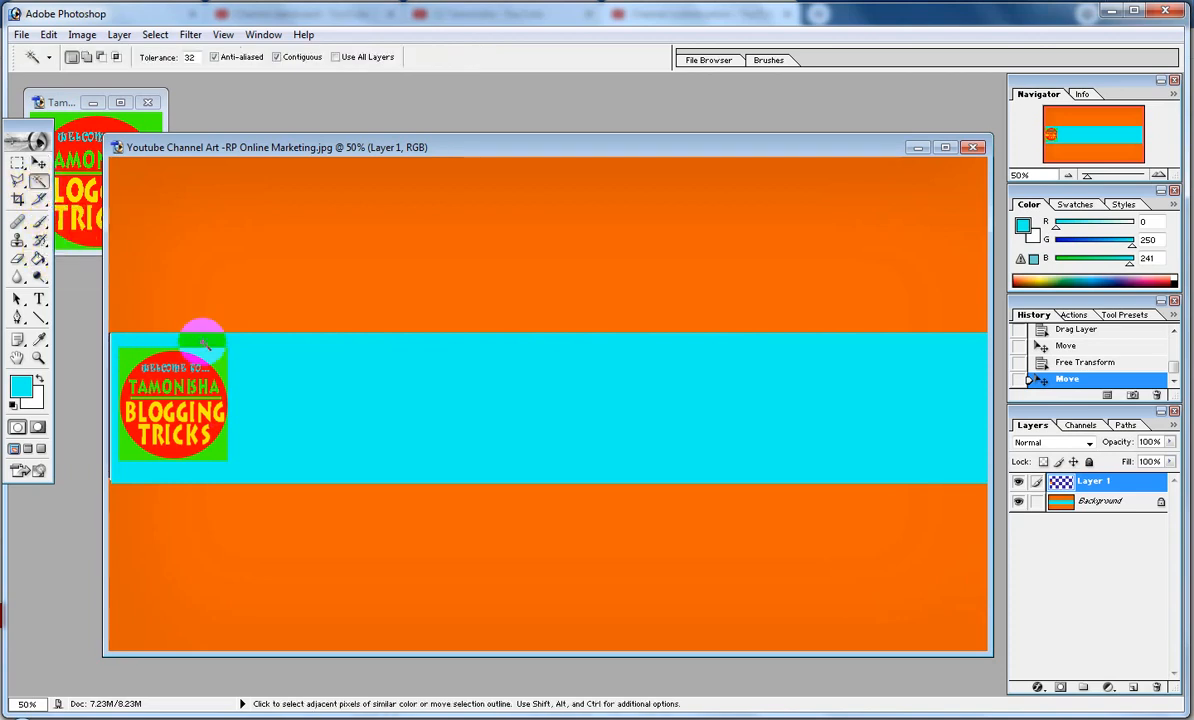
click(218, 350)
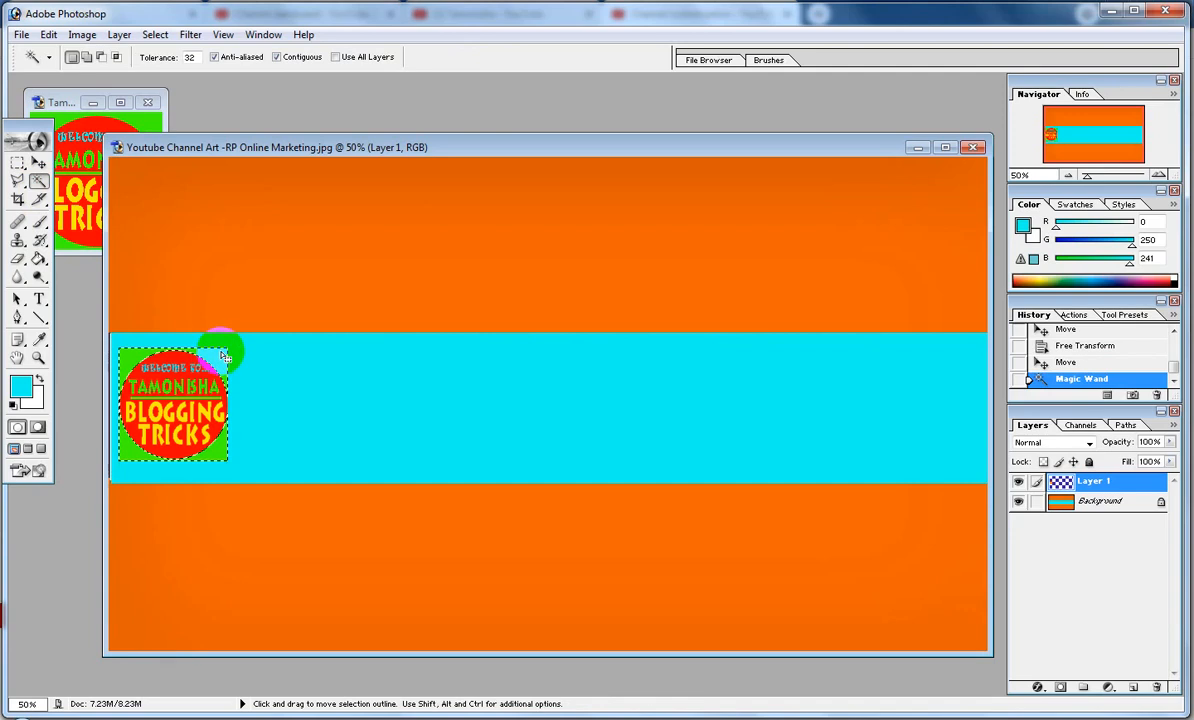
key(Delete)
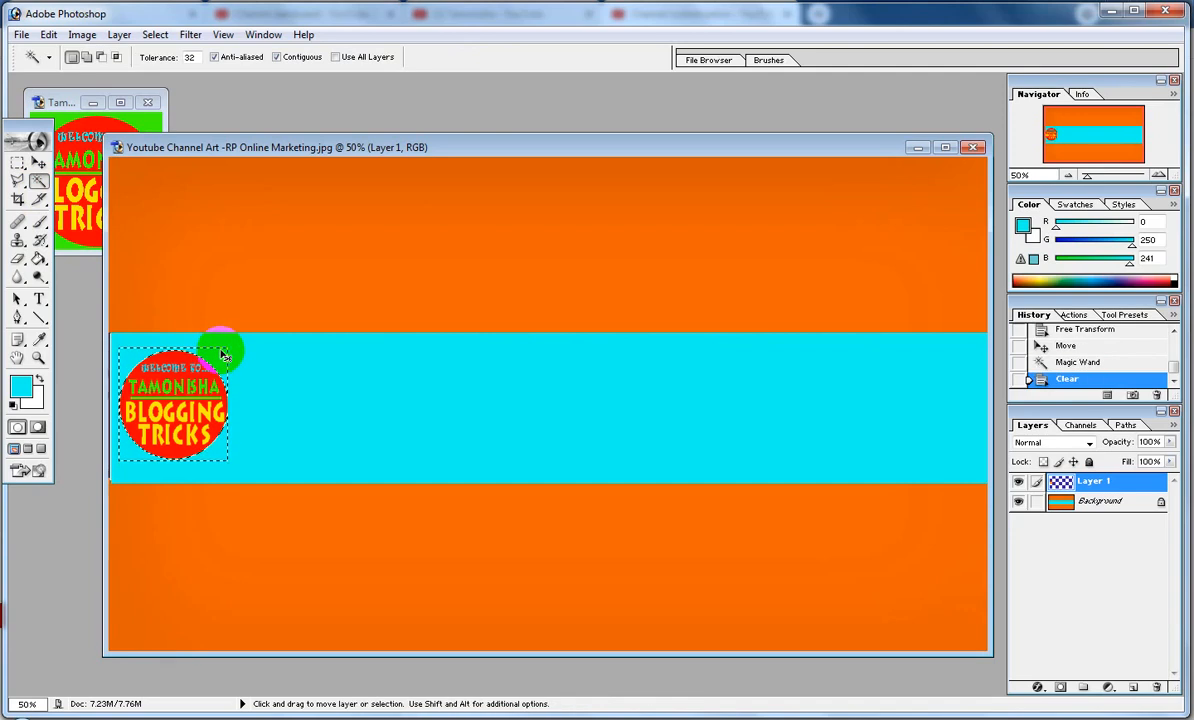
key(ctrl+d)
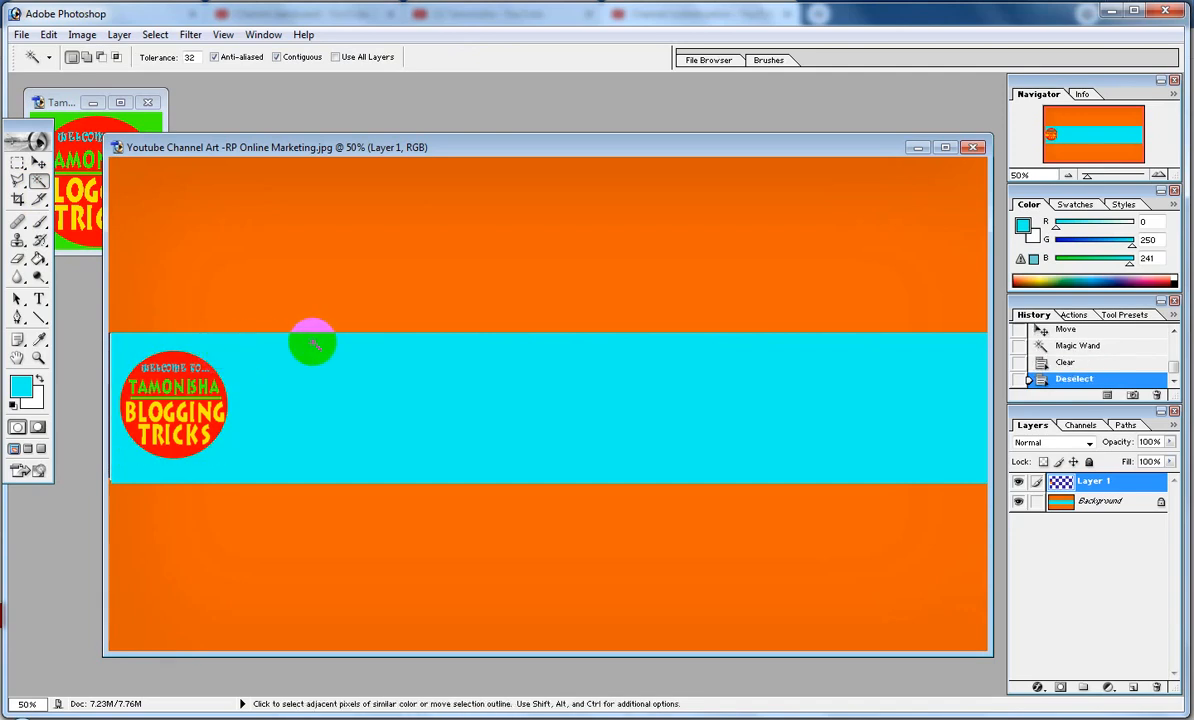
Add the text BLOGGING TRICKS on the cyan strip in Impact at 58.37 pt, coloured green 70FA00.
click(39, 299)
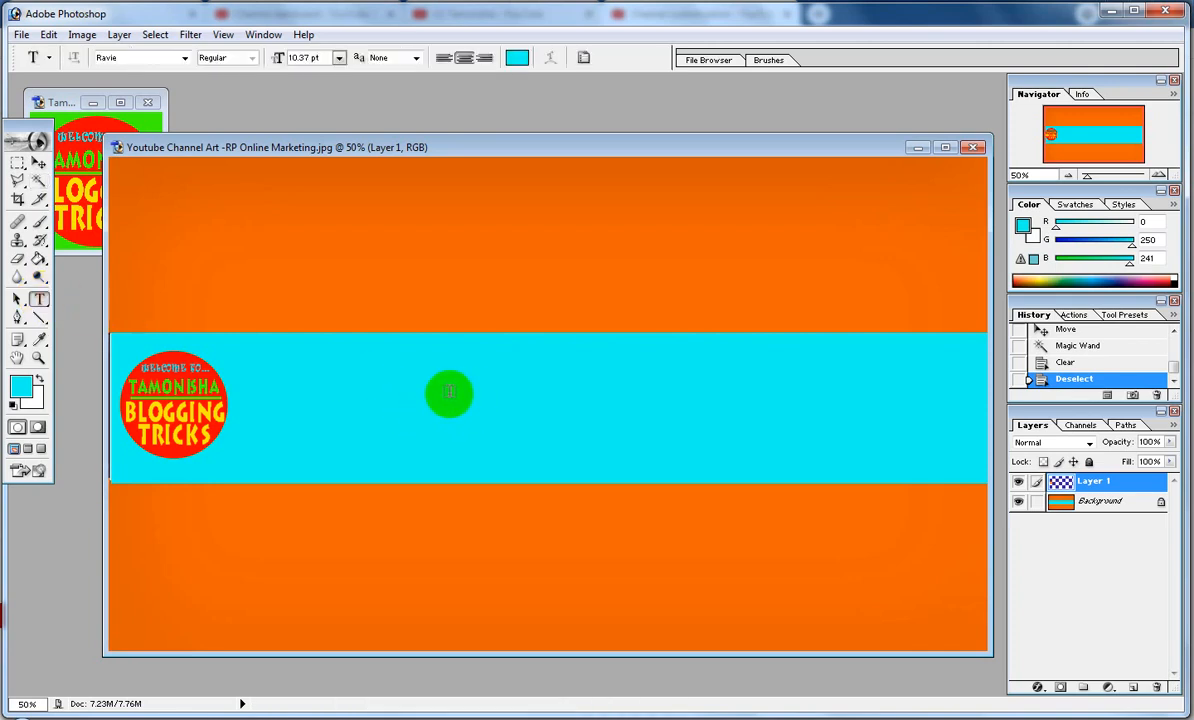
click(449, 393)
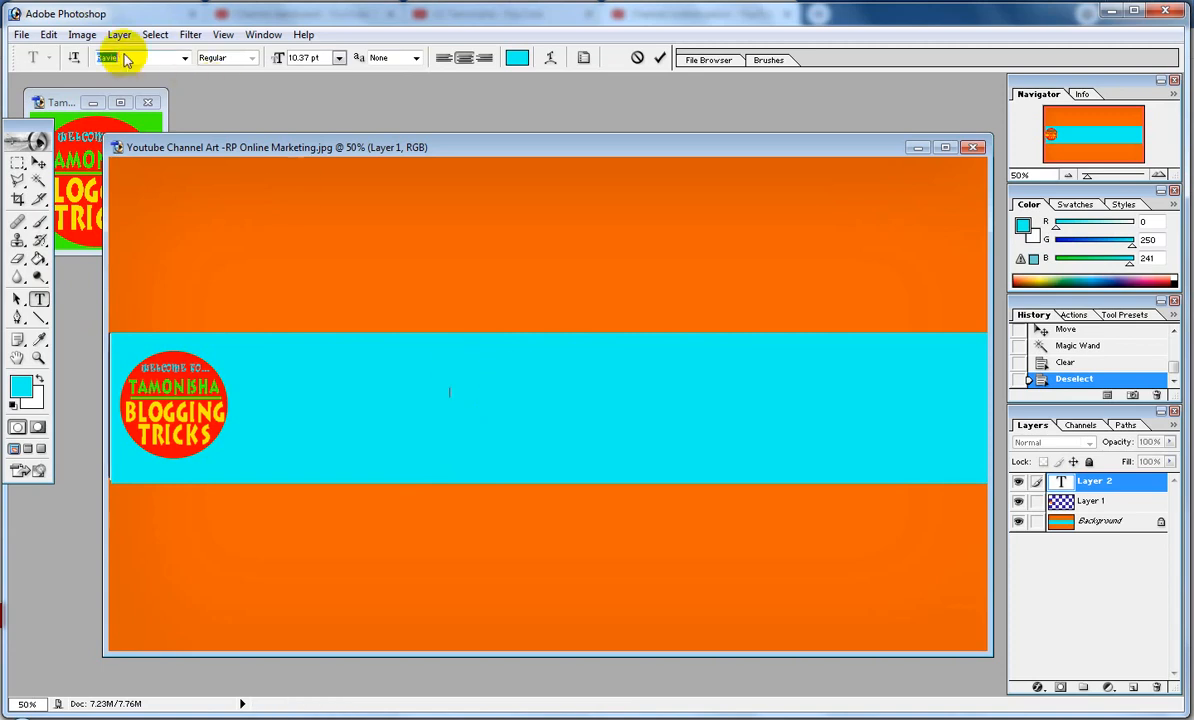
scroll(127, 61, up, 5)
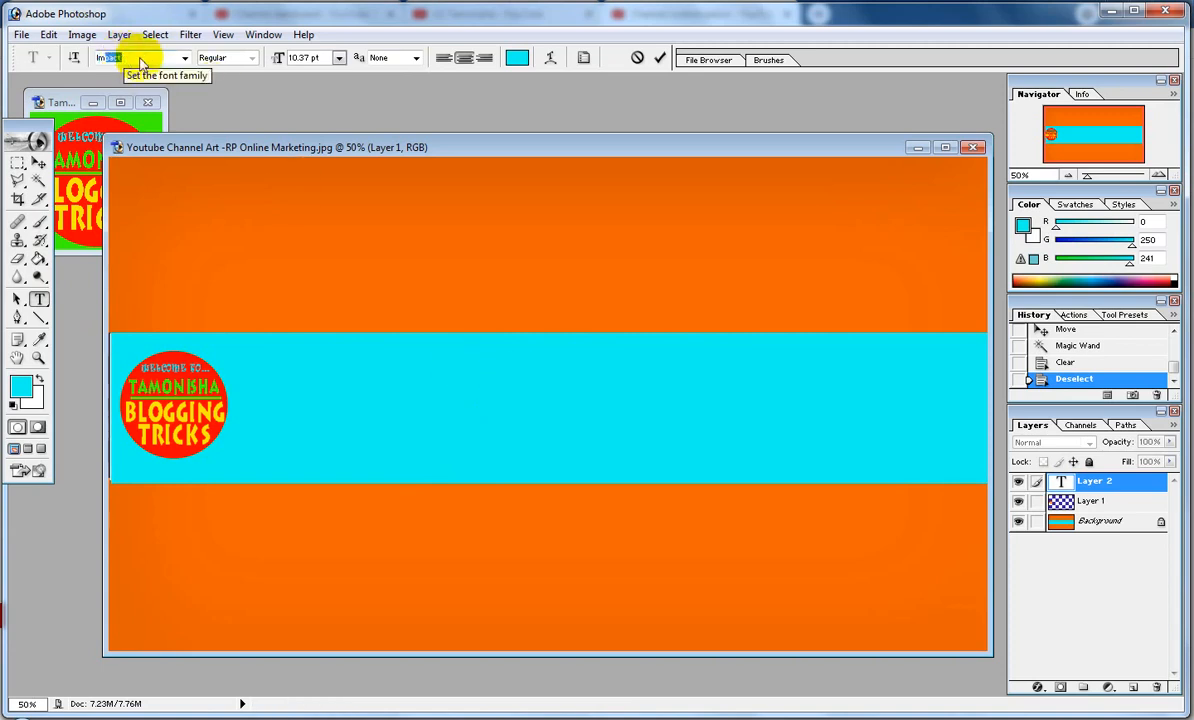
click(427, 225)
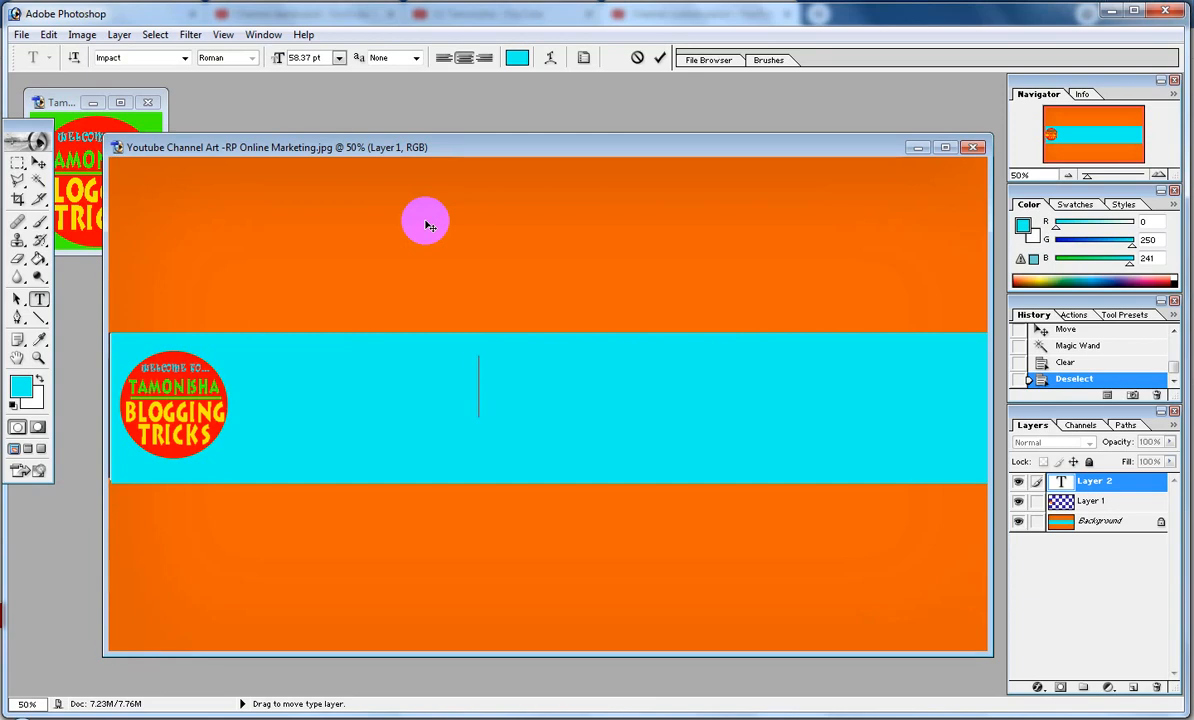
key(ctrl+a)
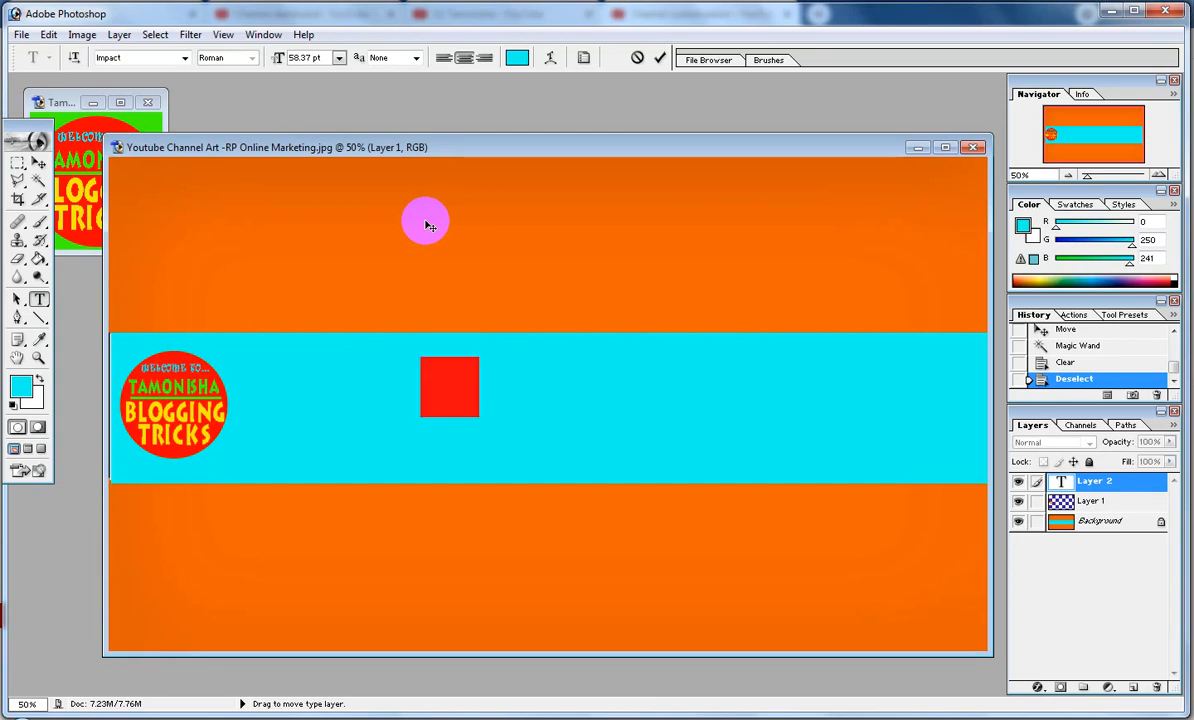
click(515, 58)
drag(296, 262, 296, 296)
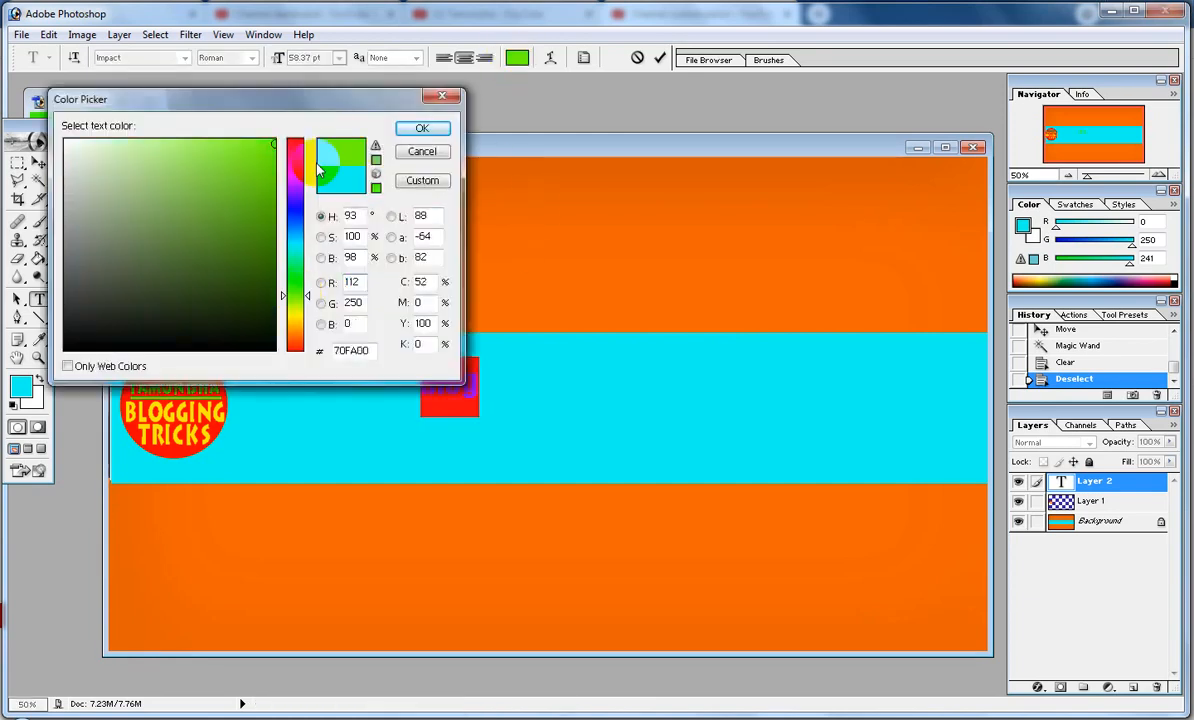
click(414, 132)
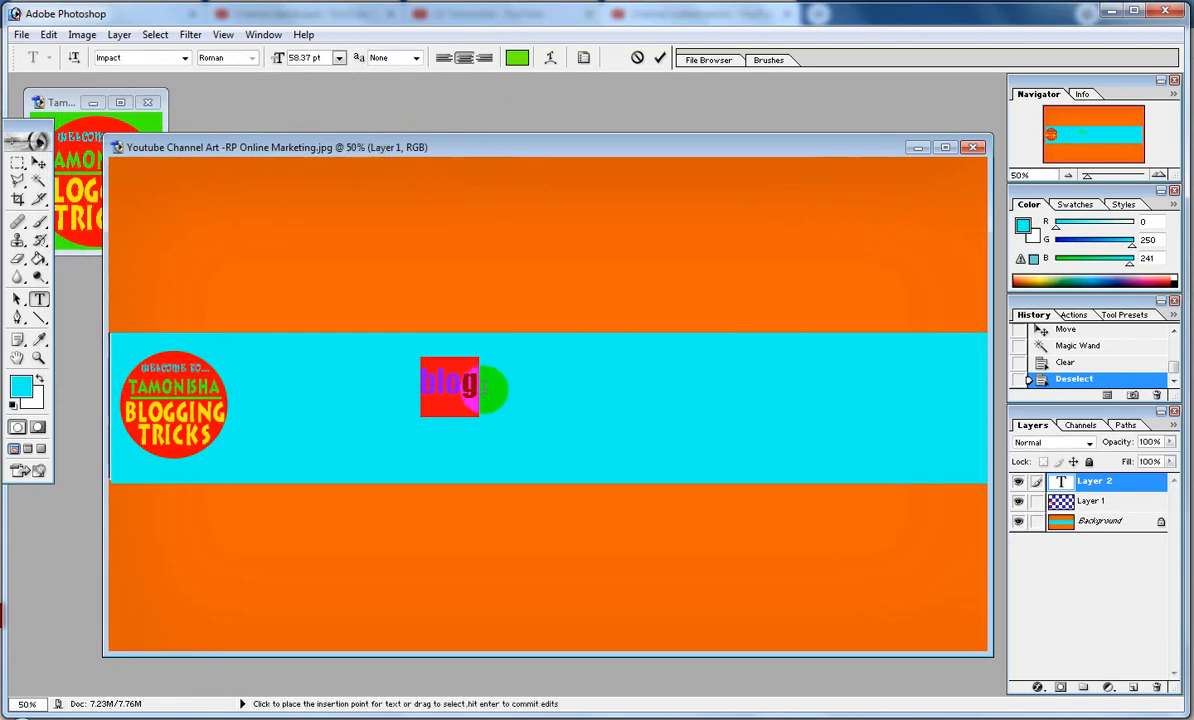
text(BLOGGING TRICKS)
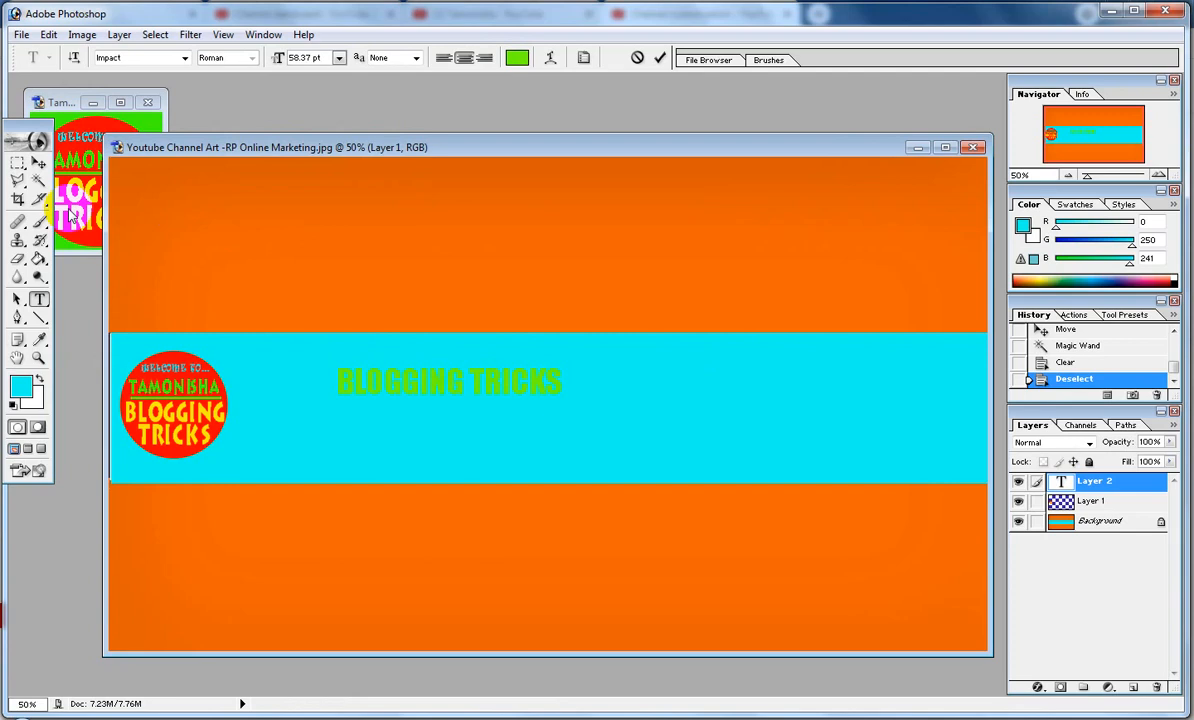
Enlarge the BLOGGING TRICKS text to span the space beside the icon and place it along the strip's lower edge.
click(38, 162)
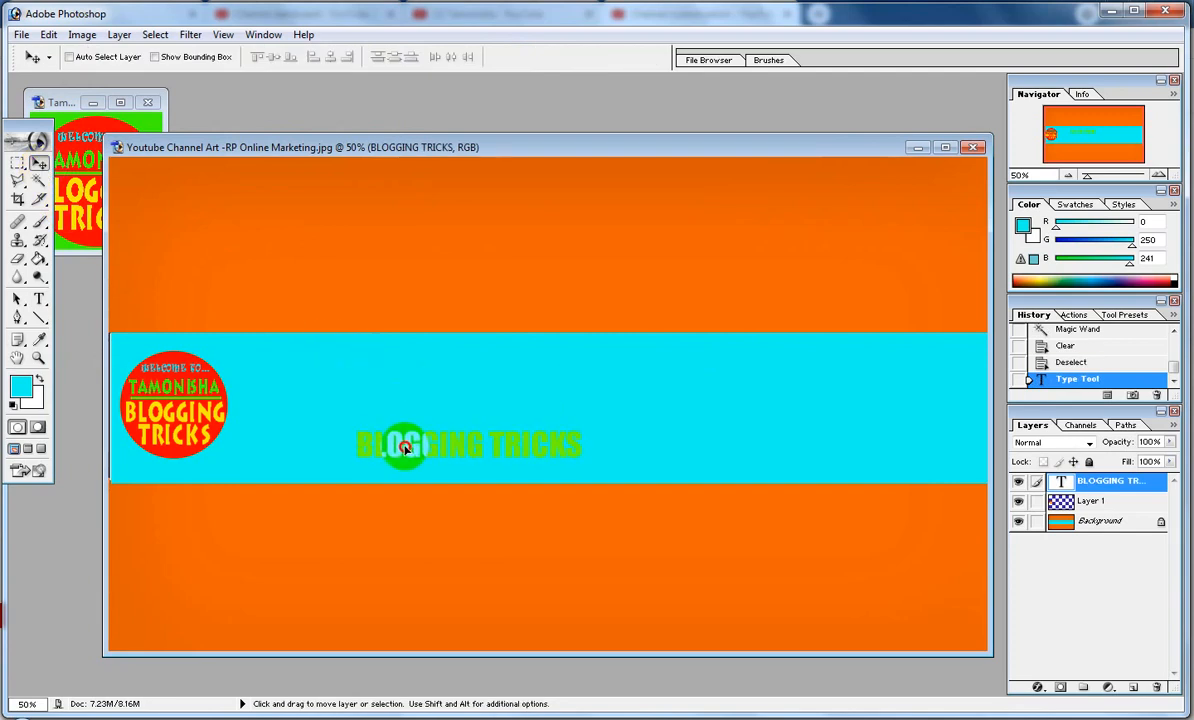
click(393, 451)
key(ctrl+t)
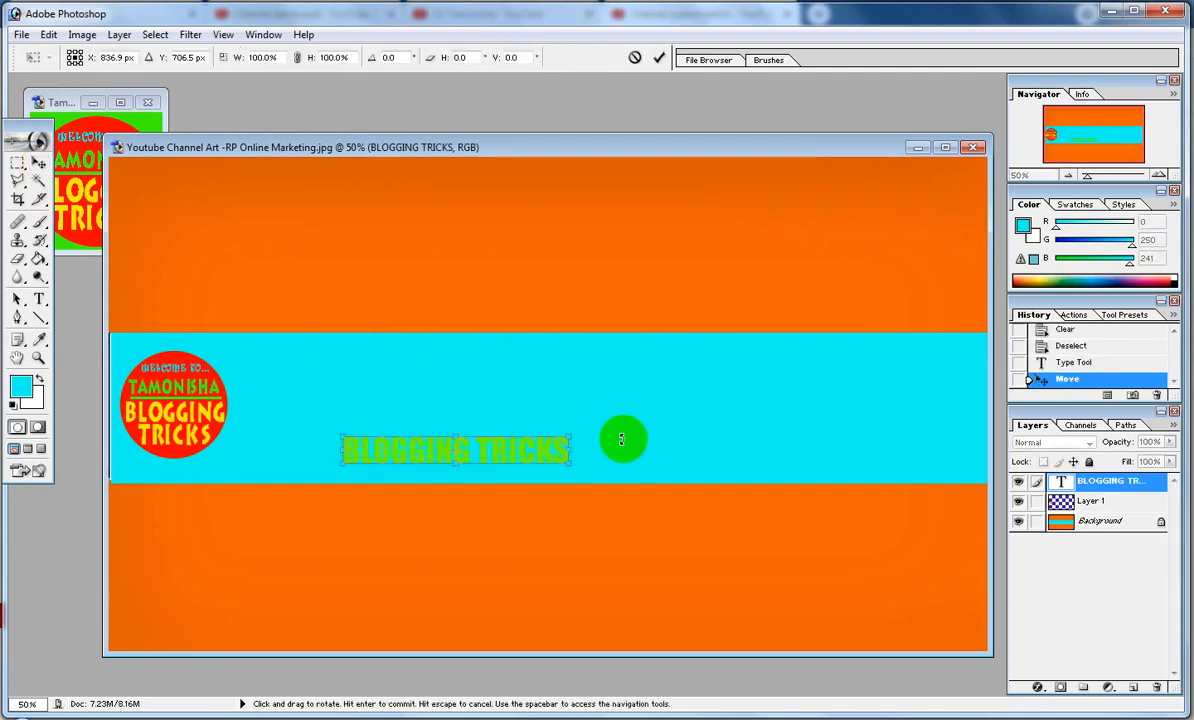
drag(572, 433, 952, 405)
key(Return)
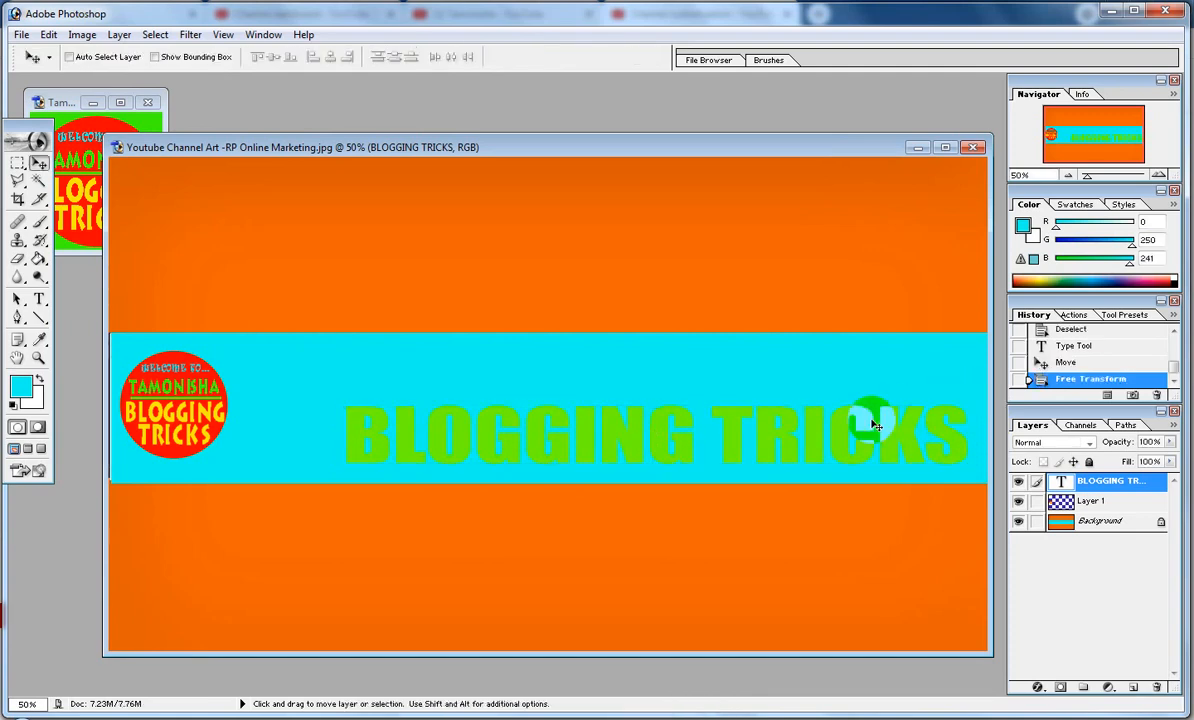
click(778, 443)
Apply a smooth Inner Bevel to the BLOGGING TRICKS text, raising its depth slightly above 100% with a 5 px size.
click(1038, 688)
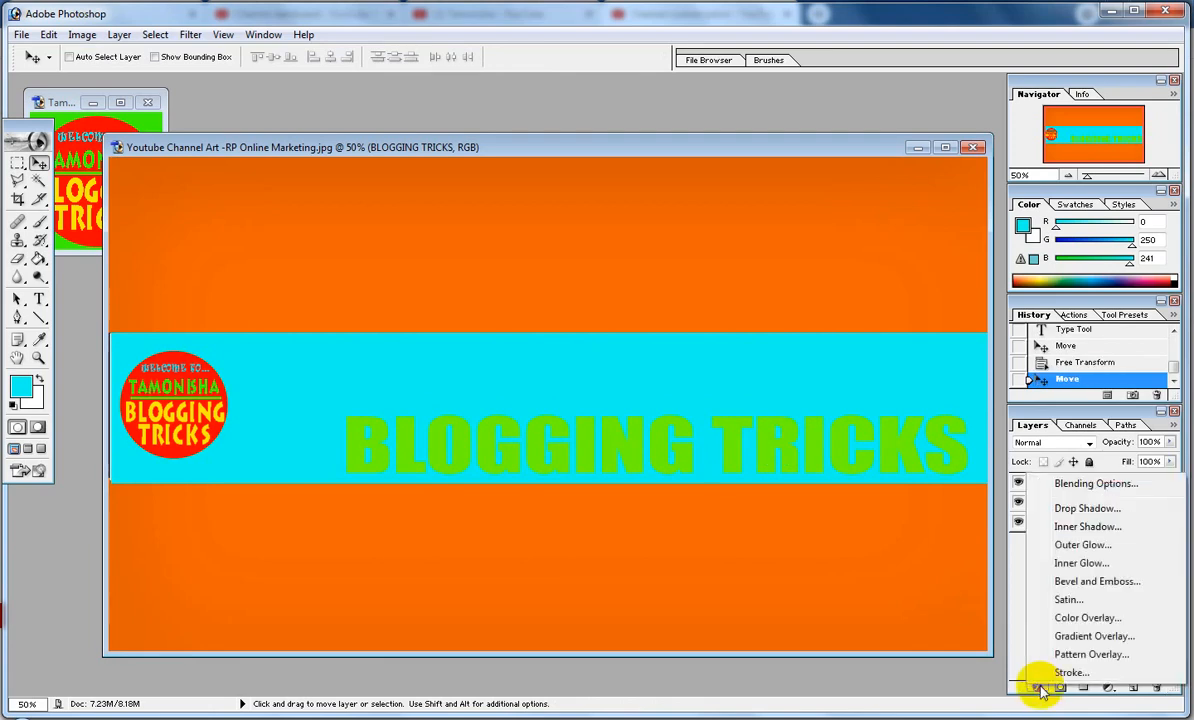
click(1115, 583)
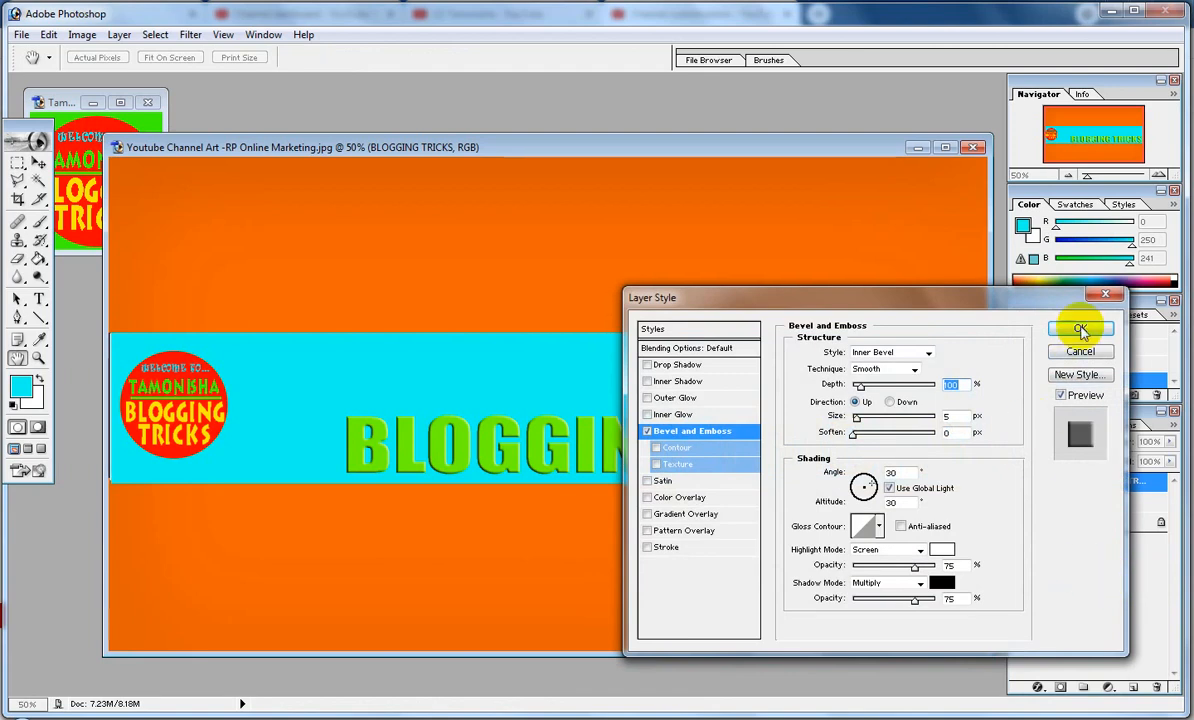
scroll(990, 438, up, 2)
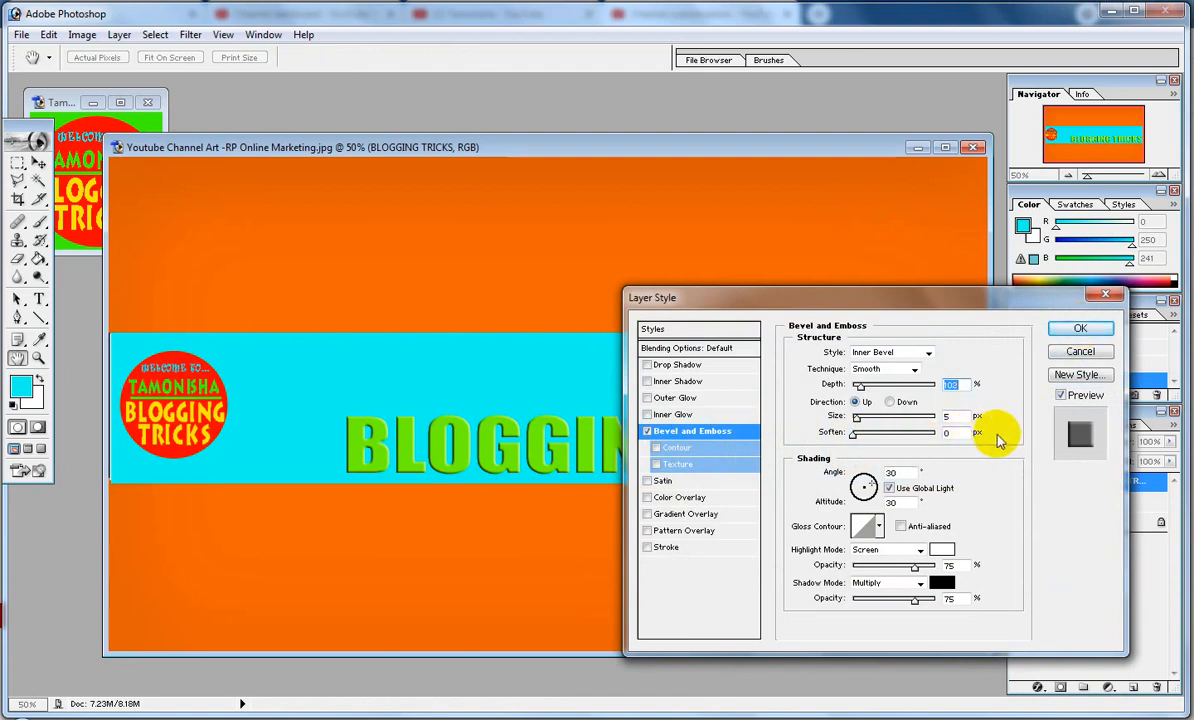
scroll(995, 437, up, 6)
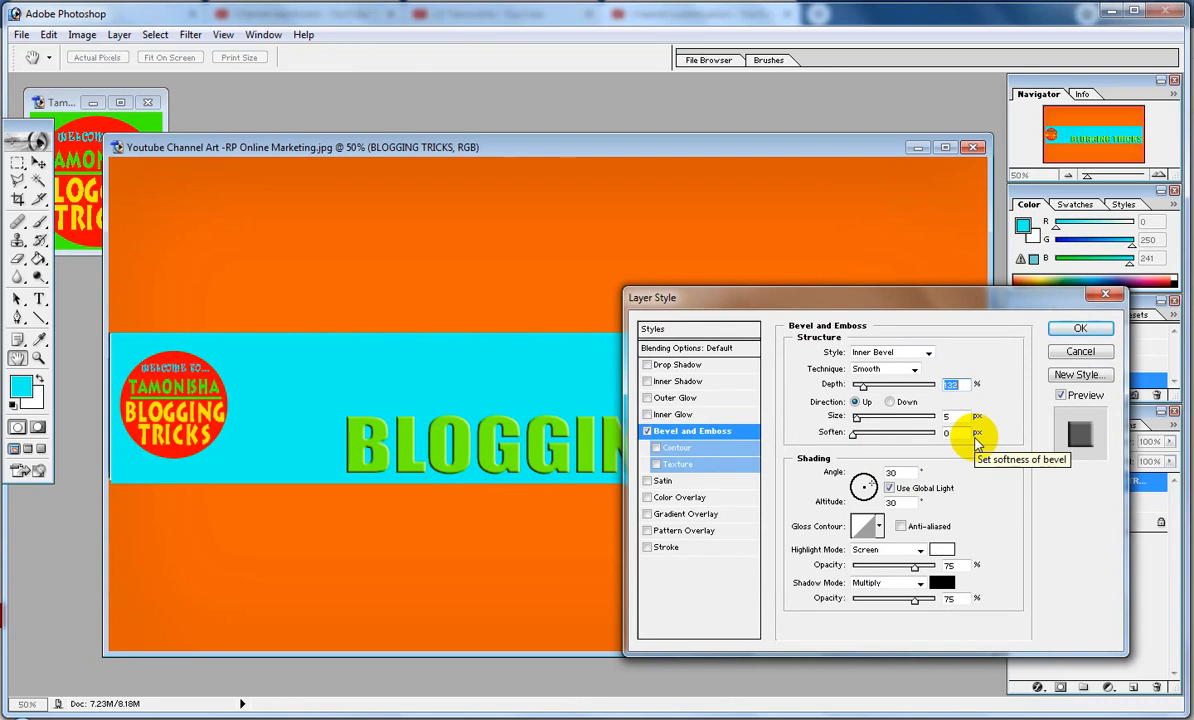
click(1078, 330)
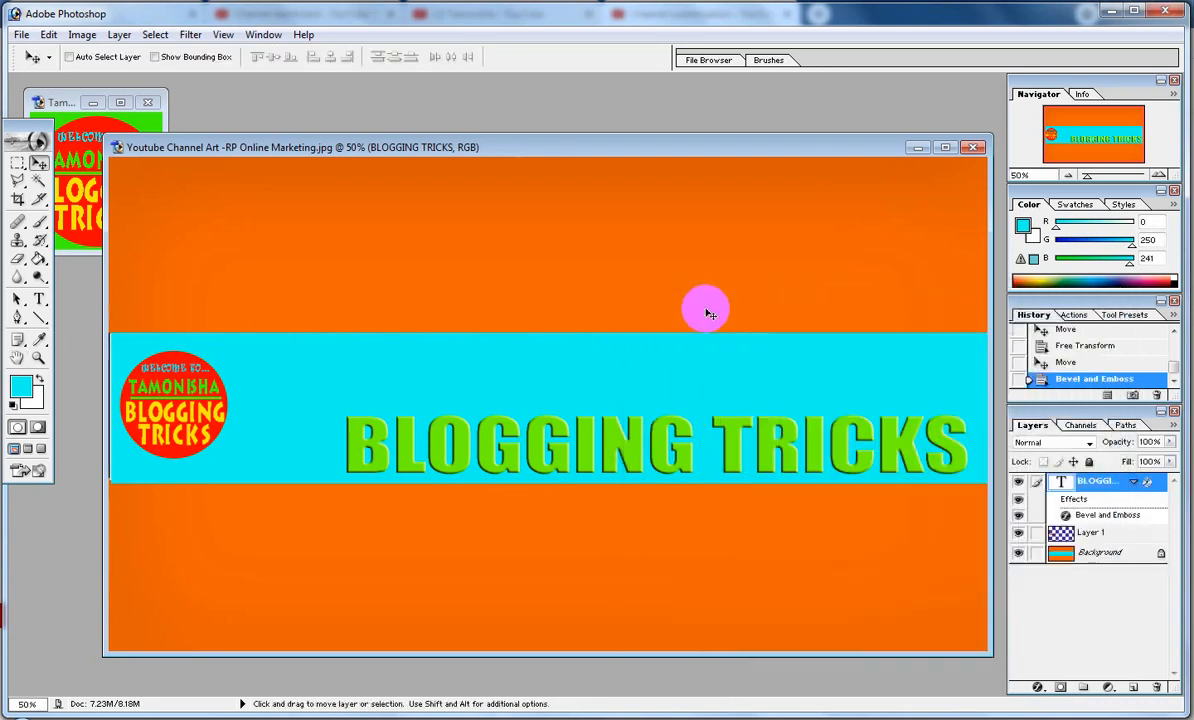
Add a thin red outside stroke at 100% opacity to the BLOGGING TRICKS text.
click(1037, 687)
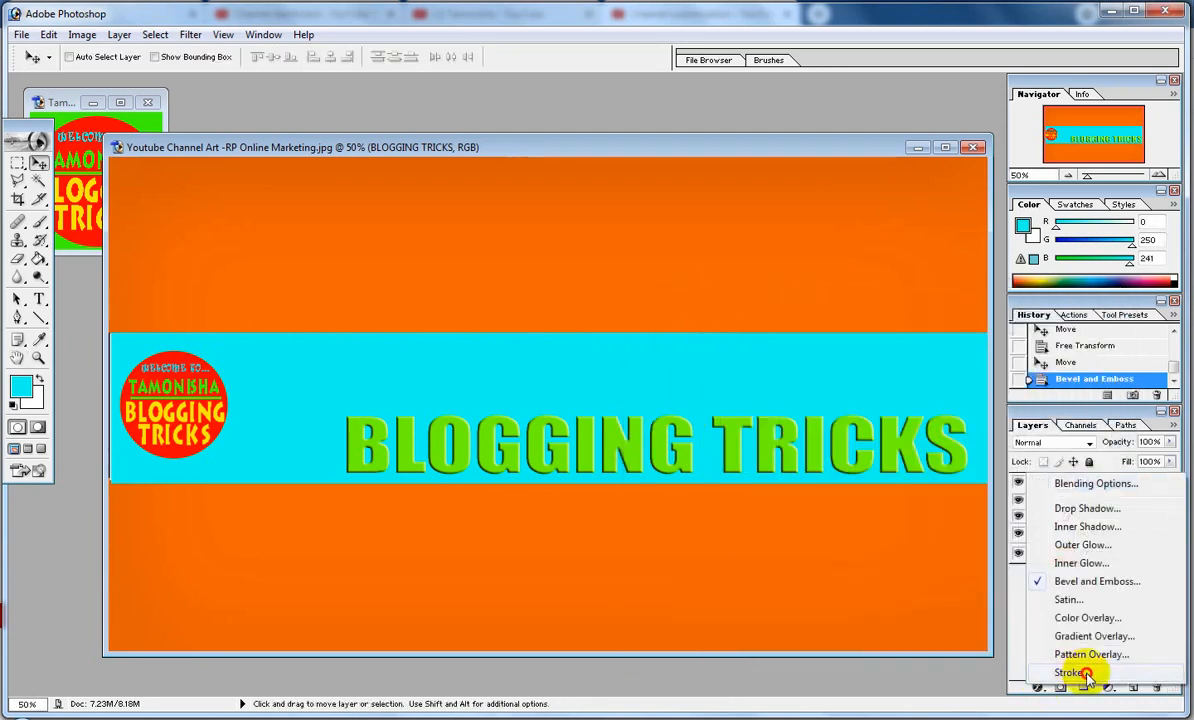
click(1086, 674)
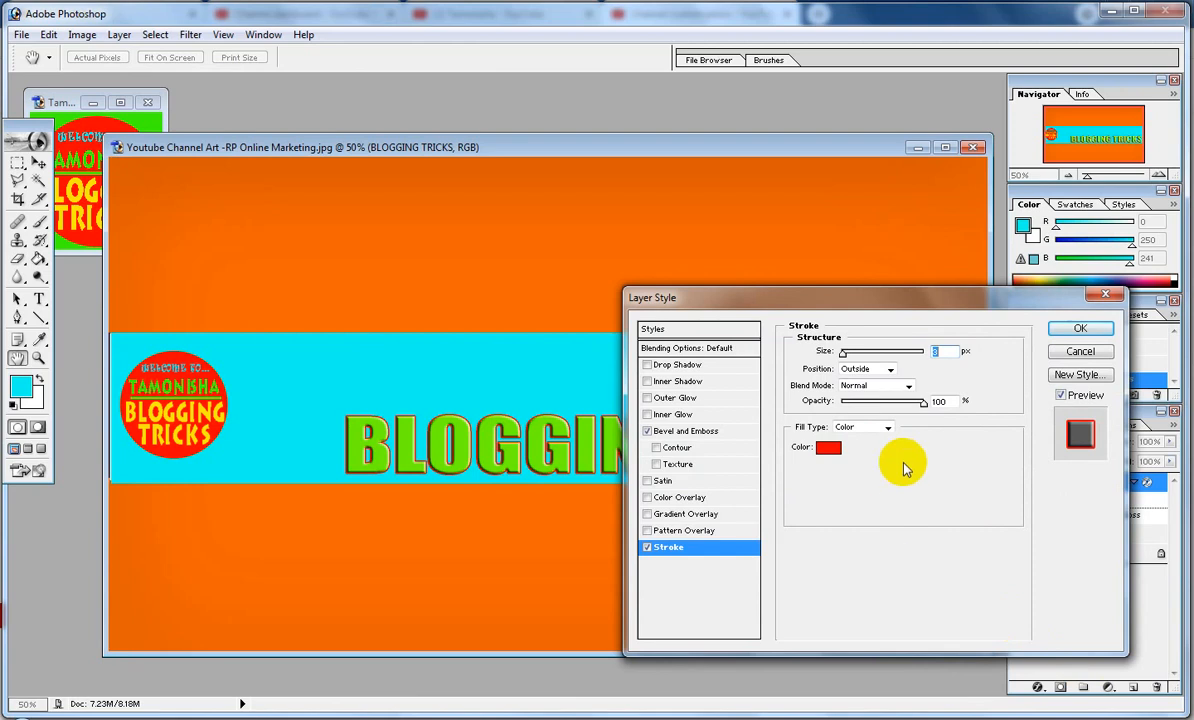
click(1072, 329)
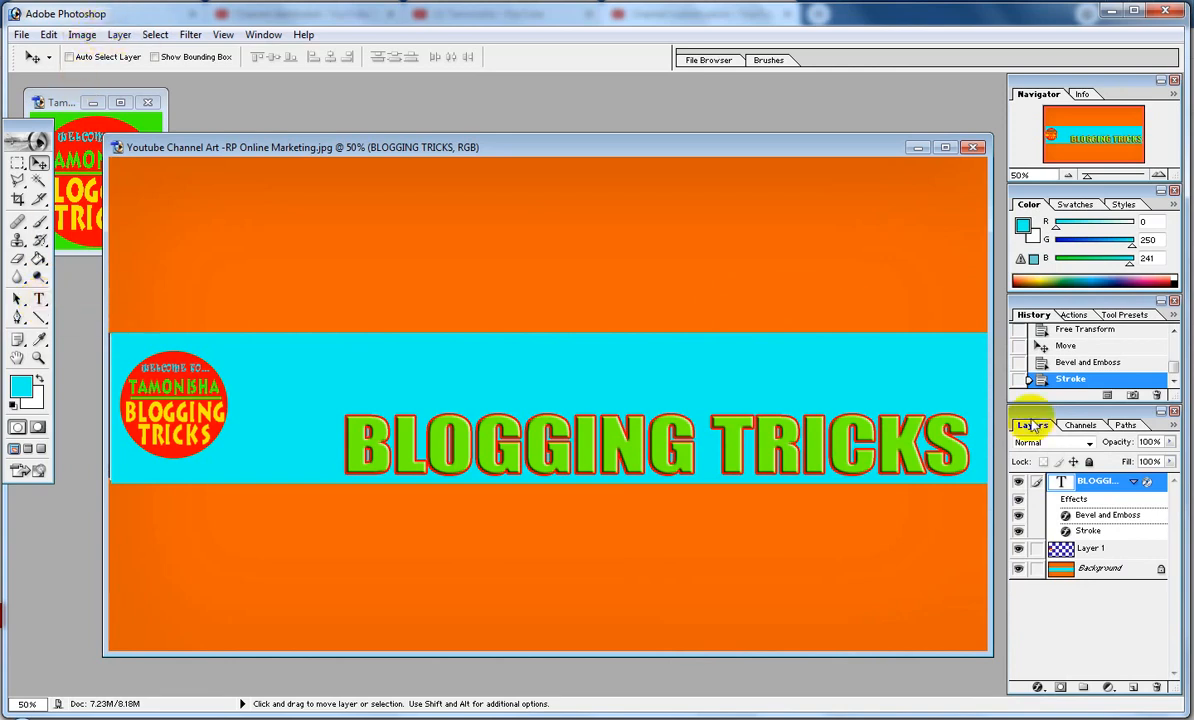
Duplicate the BLOGGING TRICKS text layer together with its effects.
right_click(1112, 482)
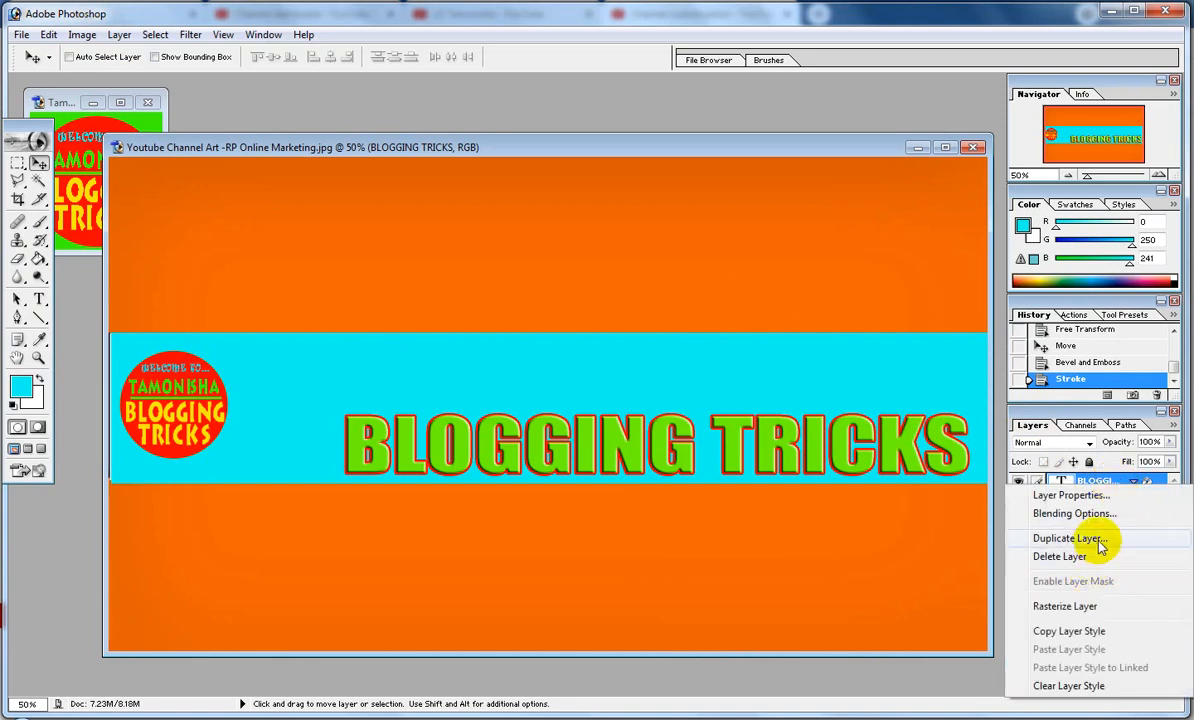
click(1040, 538)
click(733, 332)
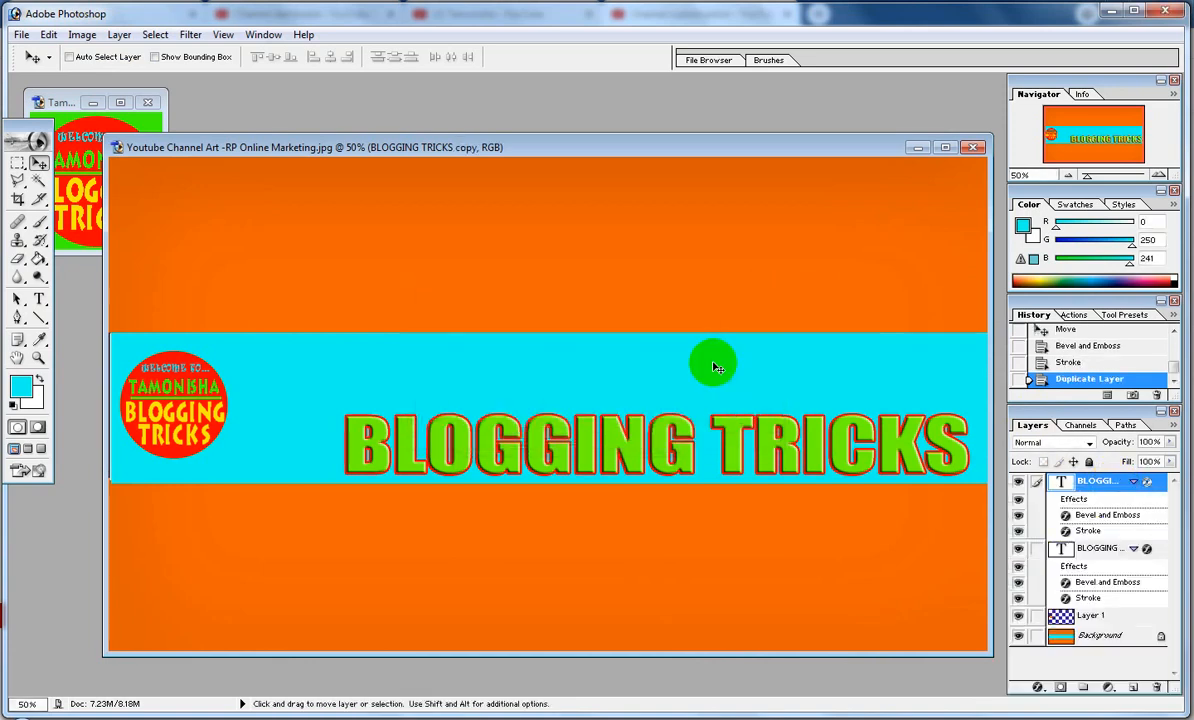
Move the duplicated text straight up until it sits clear above the original line, near the cyan strip's upper edge.
key(shift+Up)
key(shift+Up)
key(shift+Up)
key(shift+Up)
key(shift+Up)
key(shift+Up)
key(shift+Up)
key(shift+Up)
key(shift+Up)
key(shift+Up)
key(shift+Up)
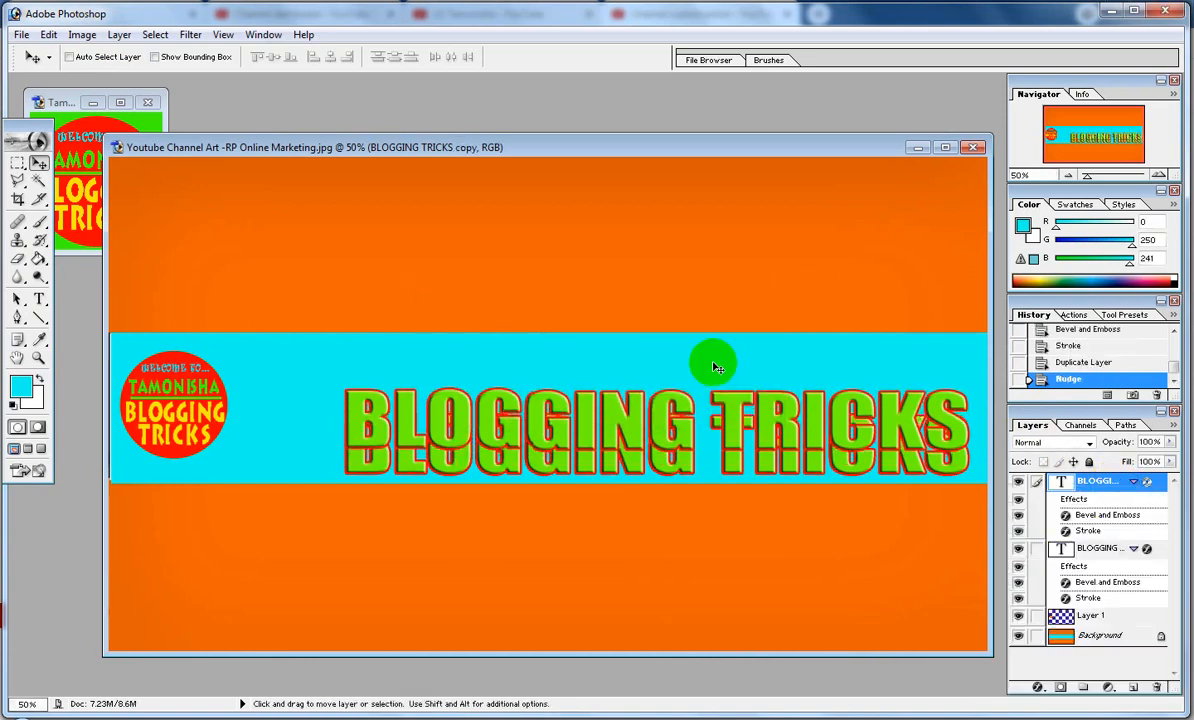
key(shift+Up)
key(shift+Up)
key(shift+Up)
key(shift+Up)
key(shift+Up)
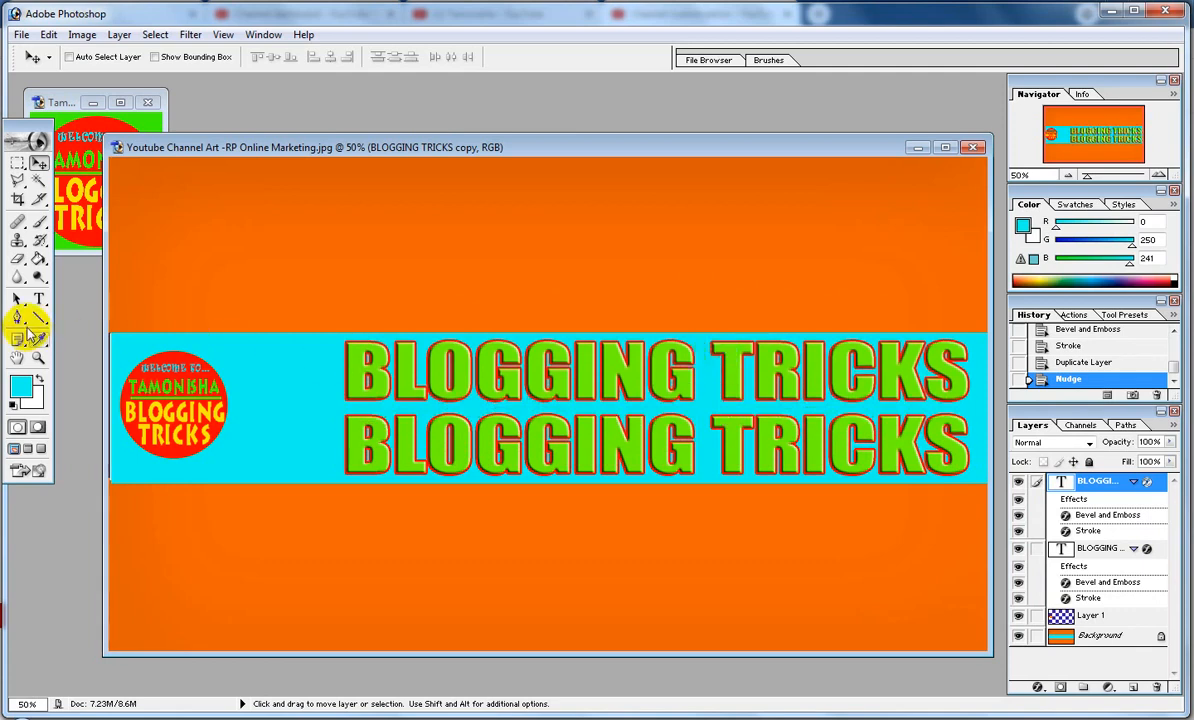
Replace the upper duplicated title text on the cyan strip with TAMONISHA, keeping its style.
click(39, 298)
triple_click(572, 370)
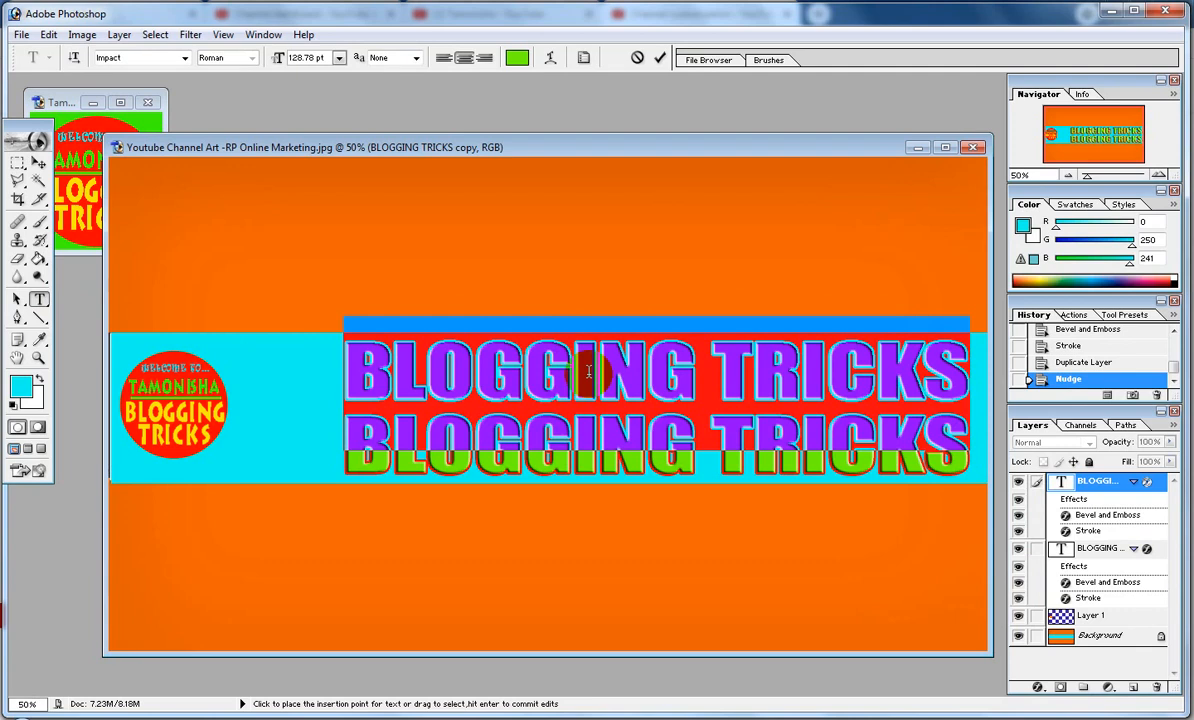
text(TAMO)
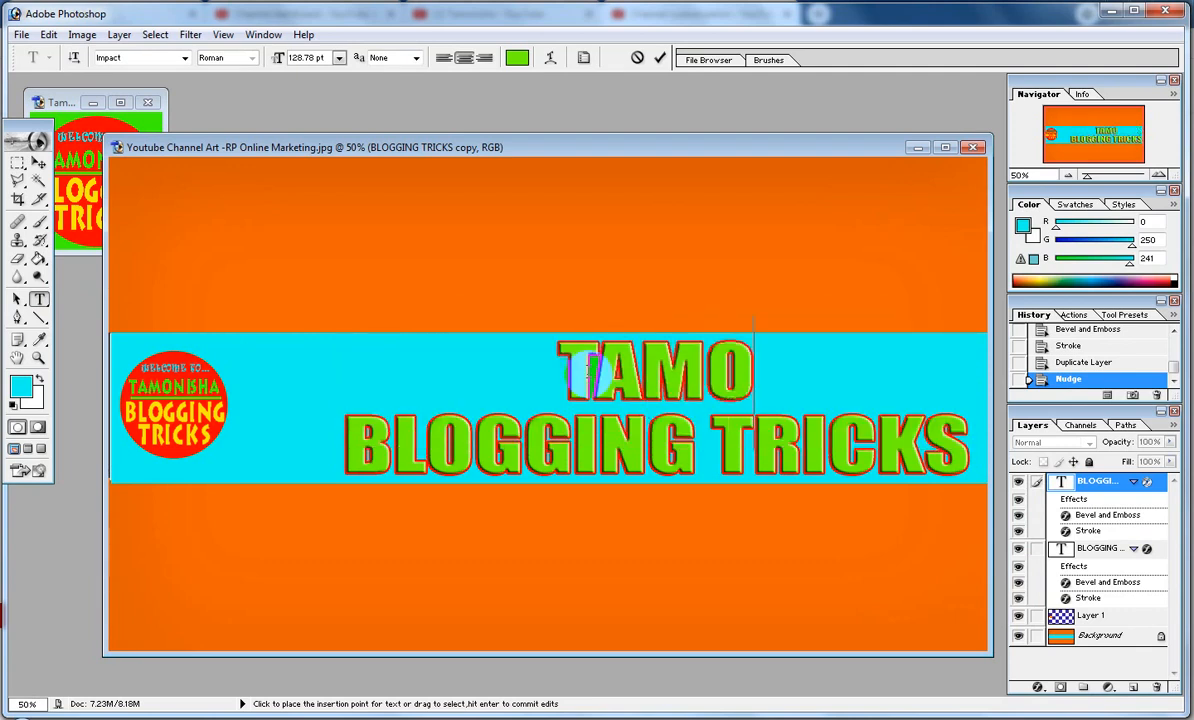
text(NISHA)
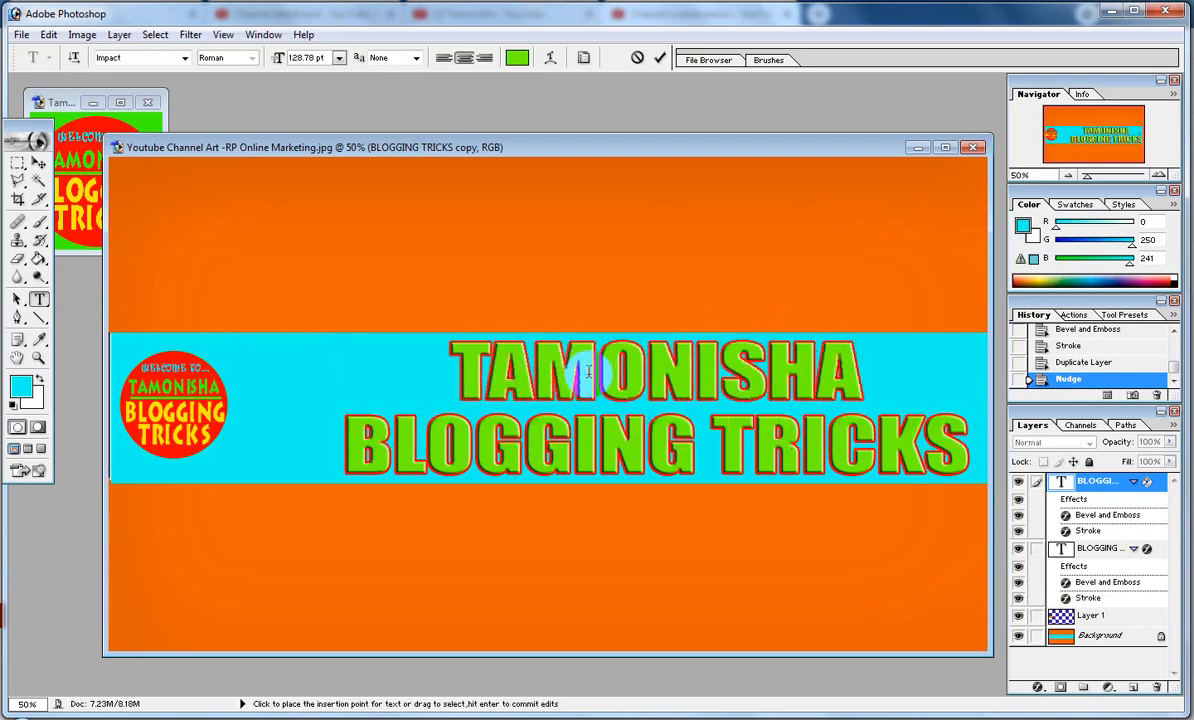
click(38, 163)
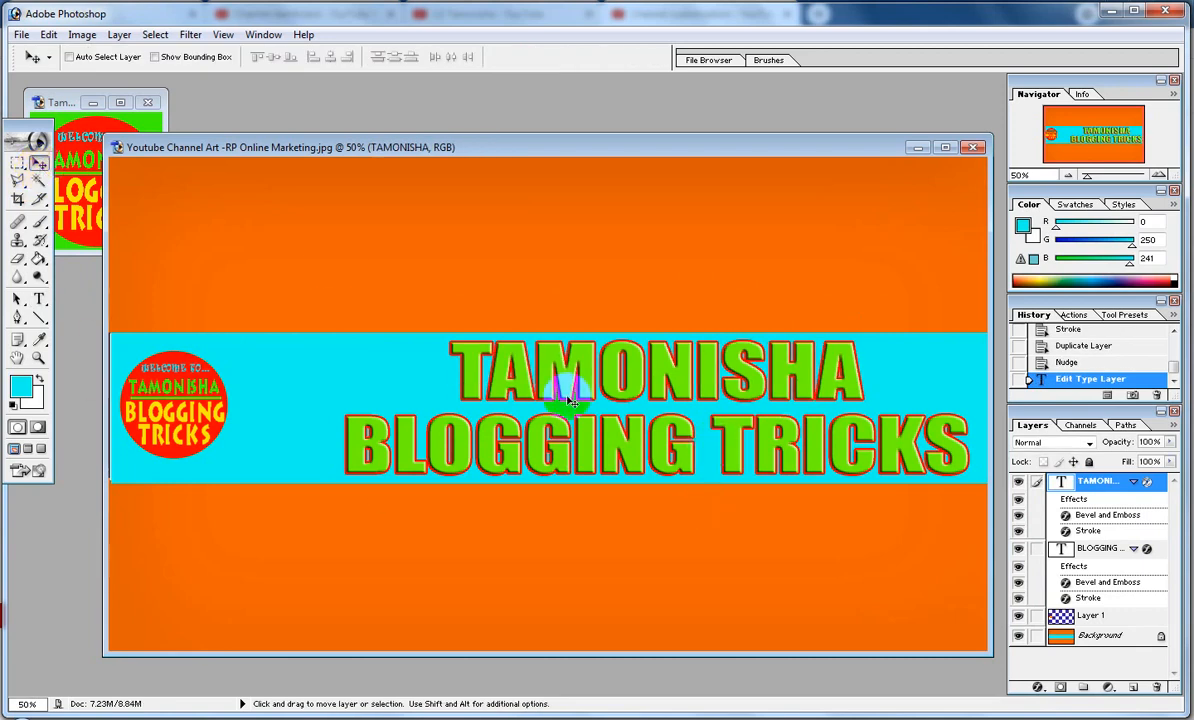
Save the banner as a layered Photoshop file named YOUTUBE CHANNEL ART - TAMONISHA in the UP folder.
click(21, 34)
click(70, 187)
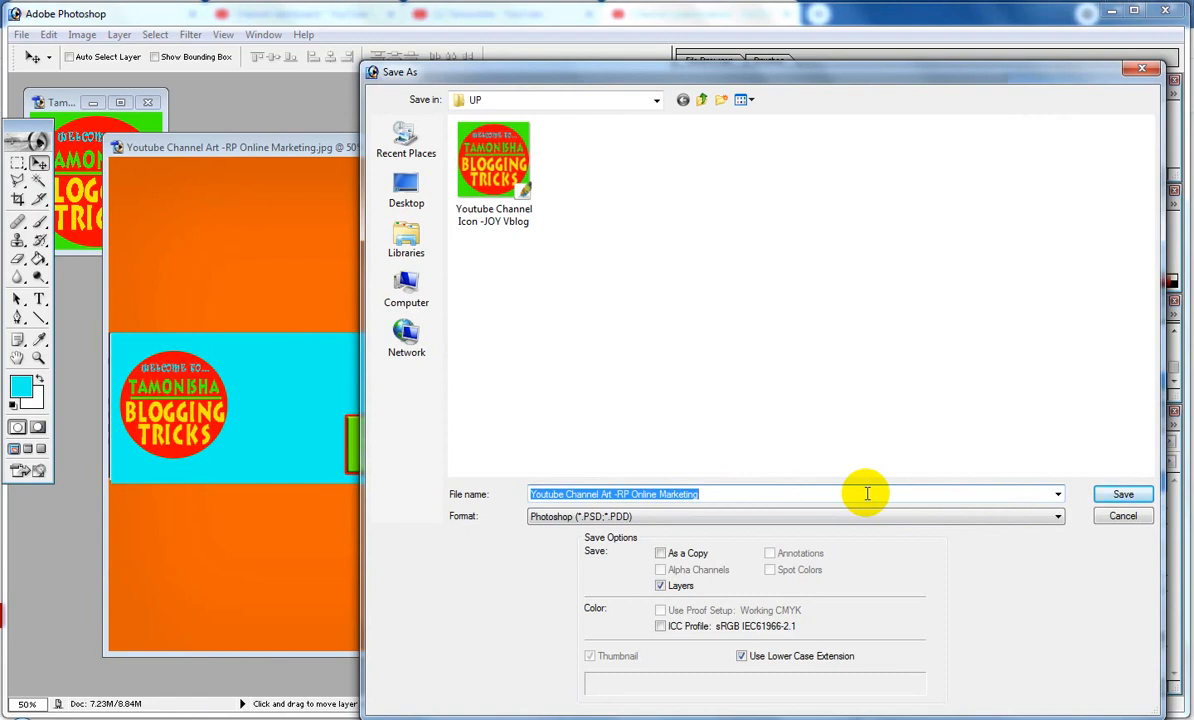
text(YOUTUBE CHANNEL)
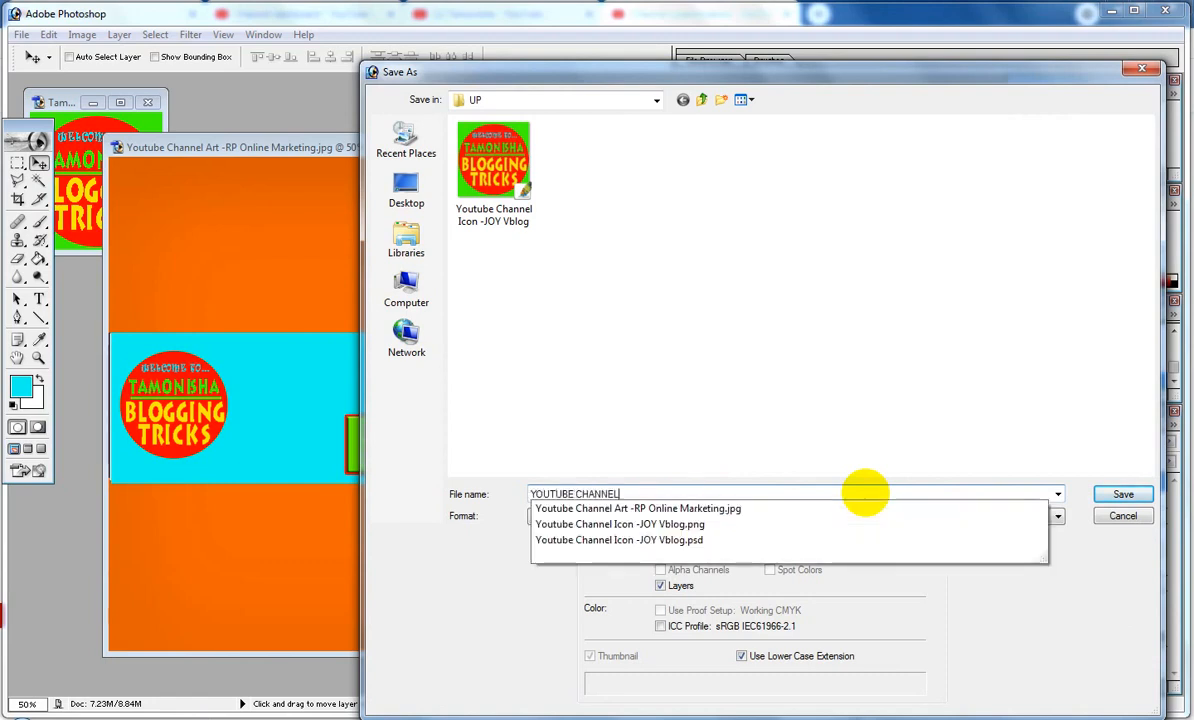
text( ICO)
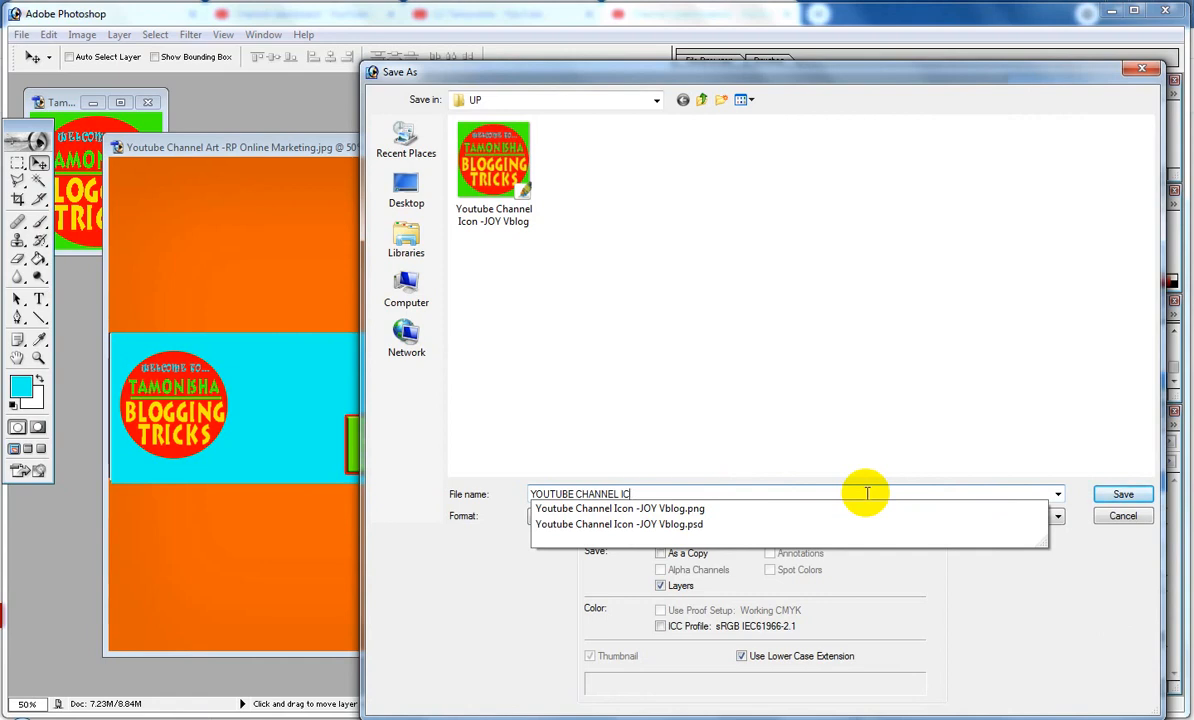
key(BackSpace)
key(BackSpace)
text(ART)
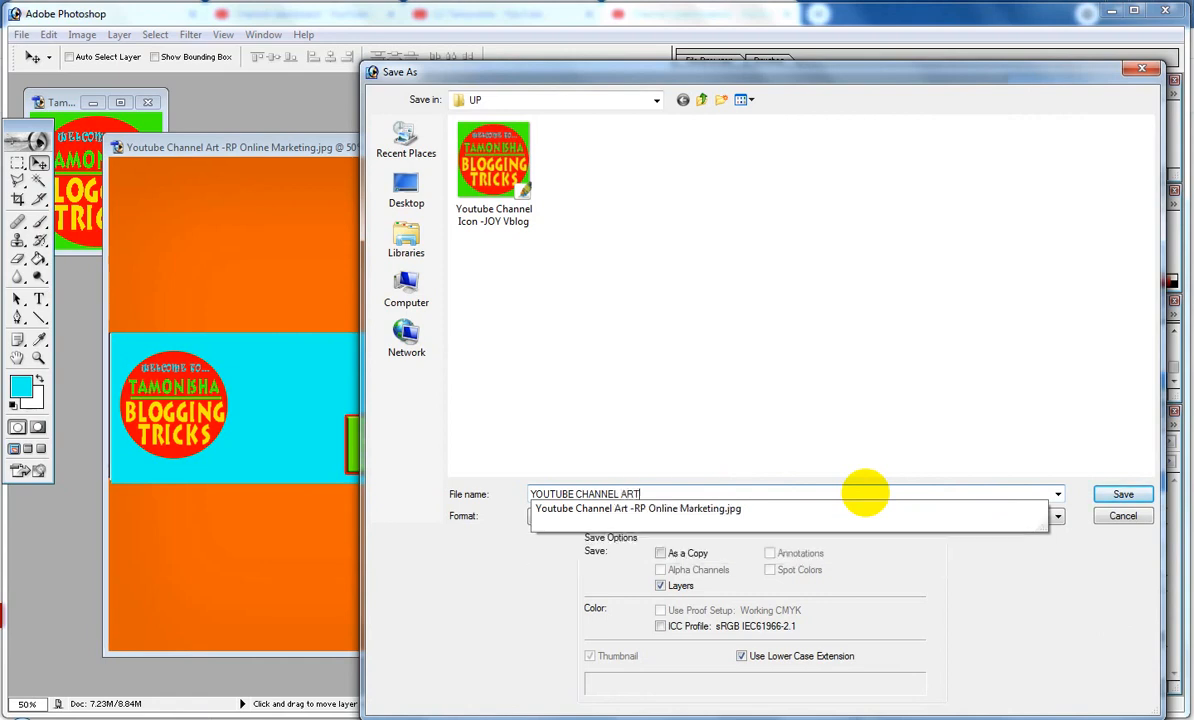
text( - TAMO)
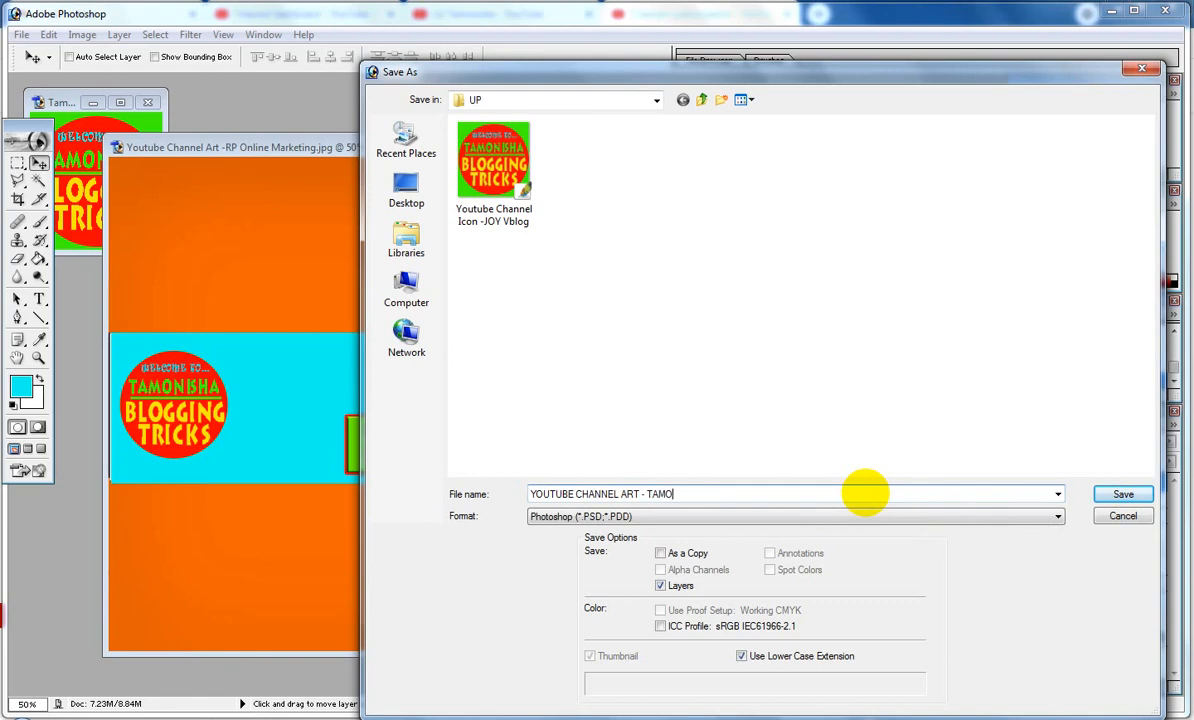
text(NISHA)
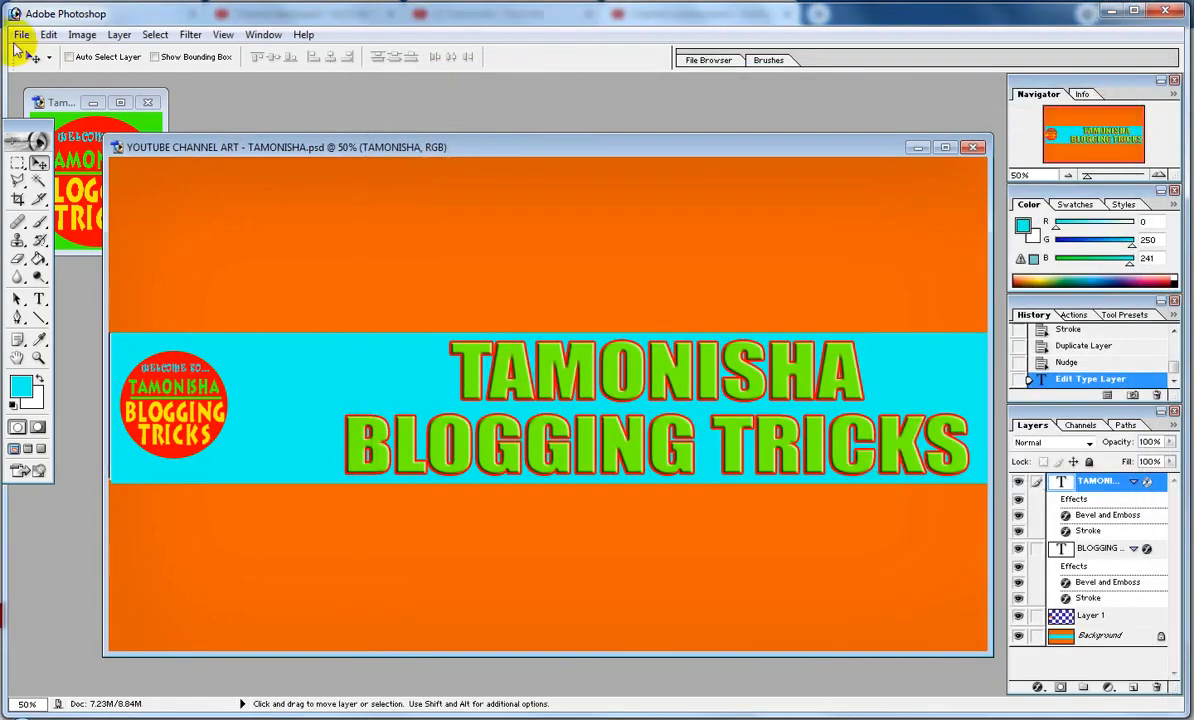
Save a JPEG copy of the banner as YOUTUBE CHANNEL ART - TAMONISHA copy.jpg in the UP folder.
click(21, 34)
click(69, 184)
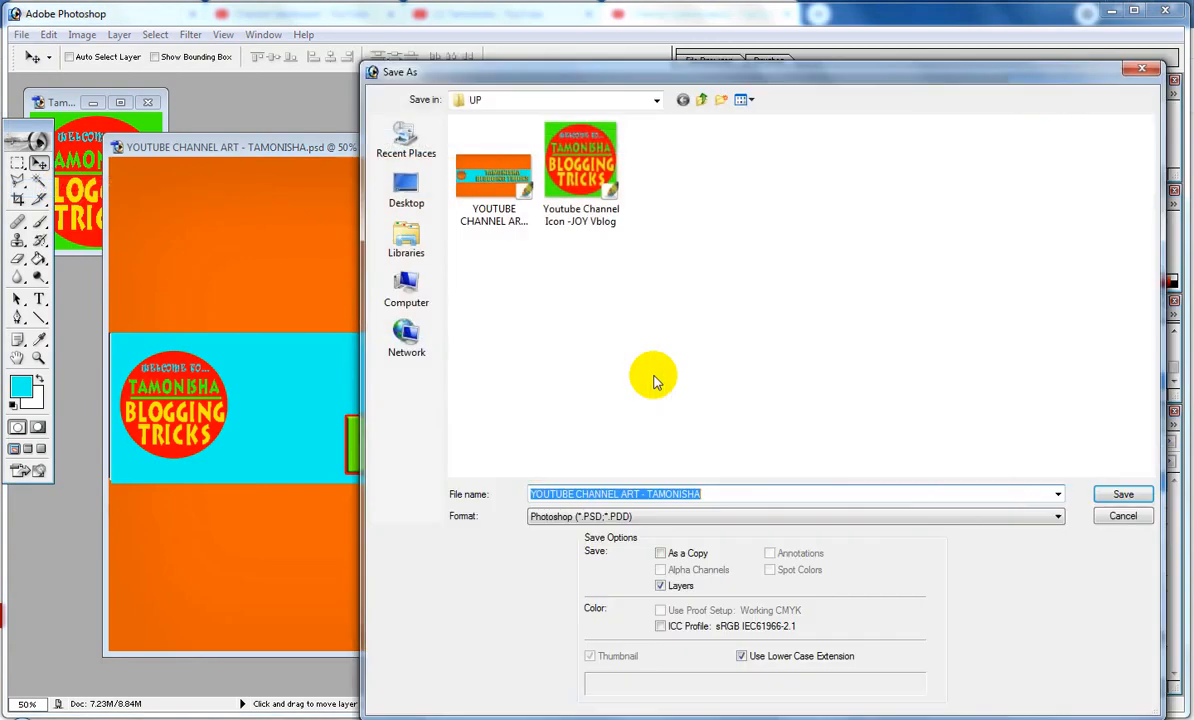
click(658, 516)
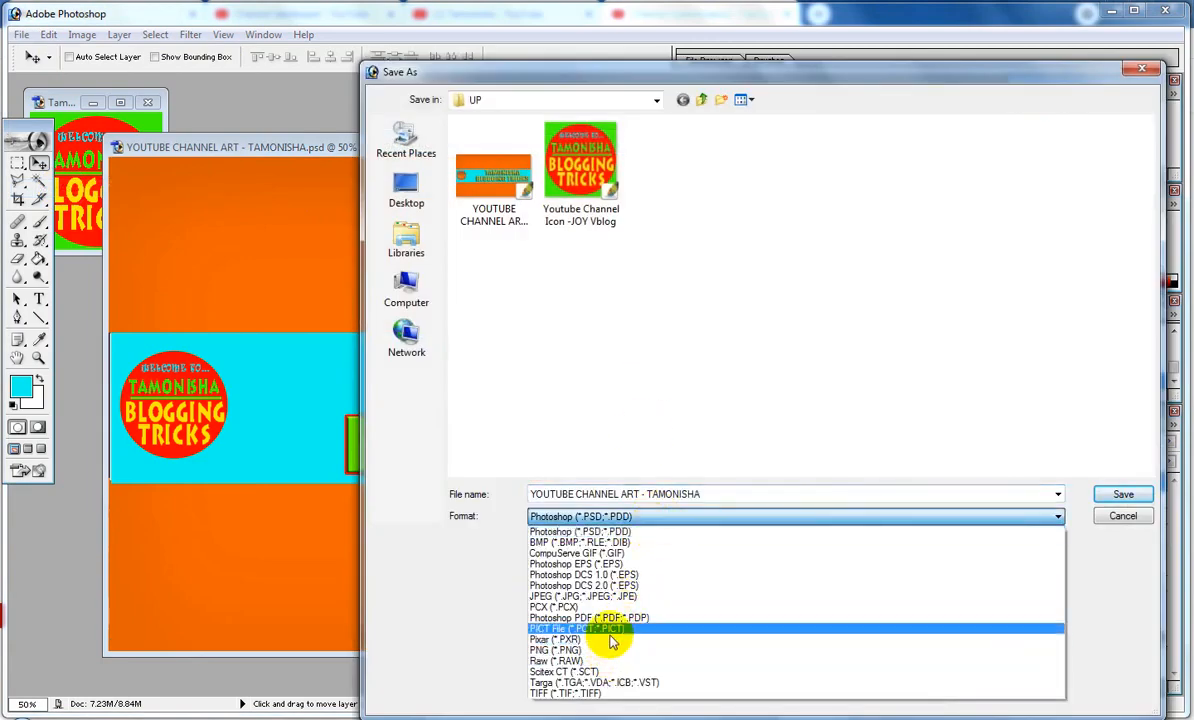
click(632, 597)
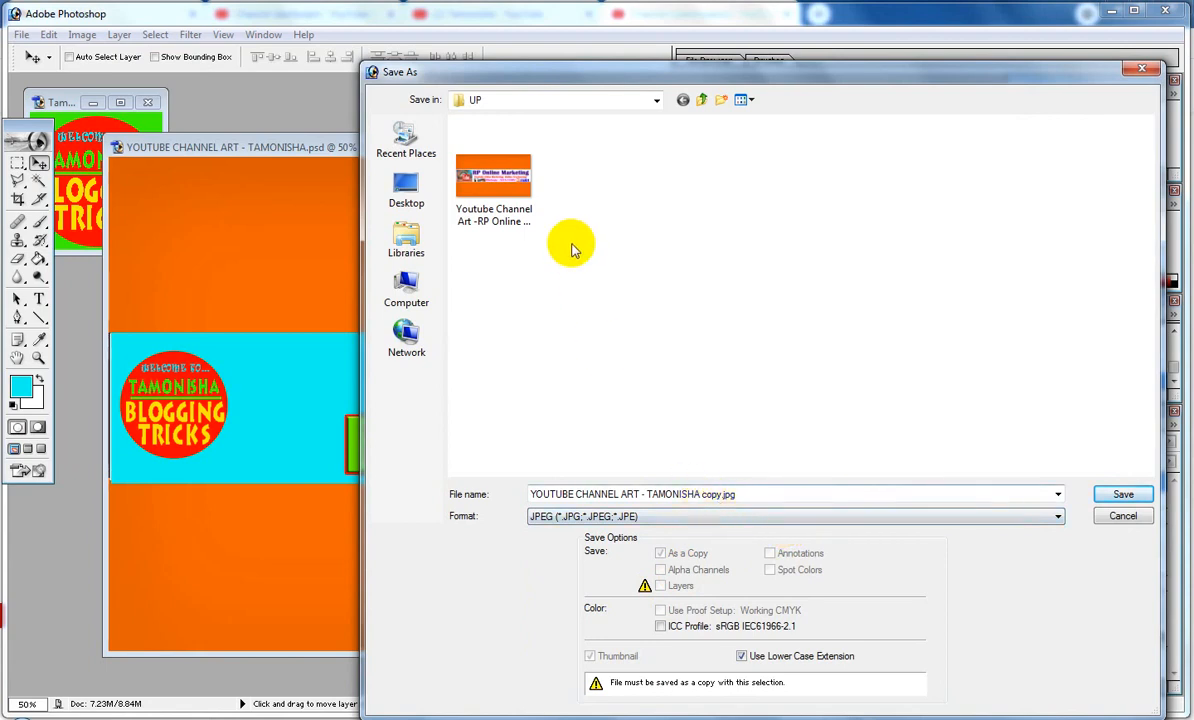
click(1122, 498)
click(714, 252)
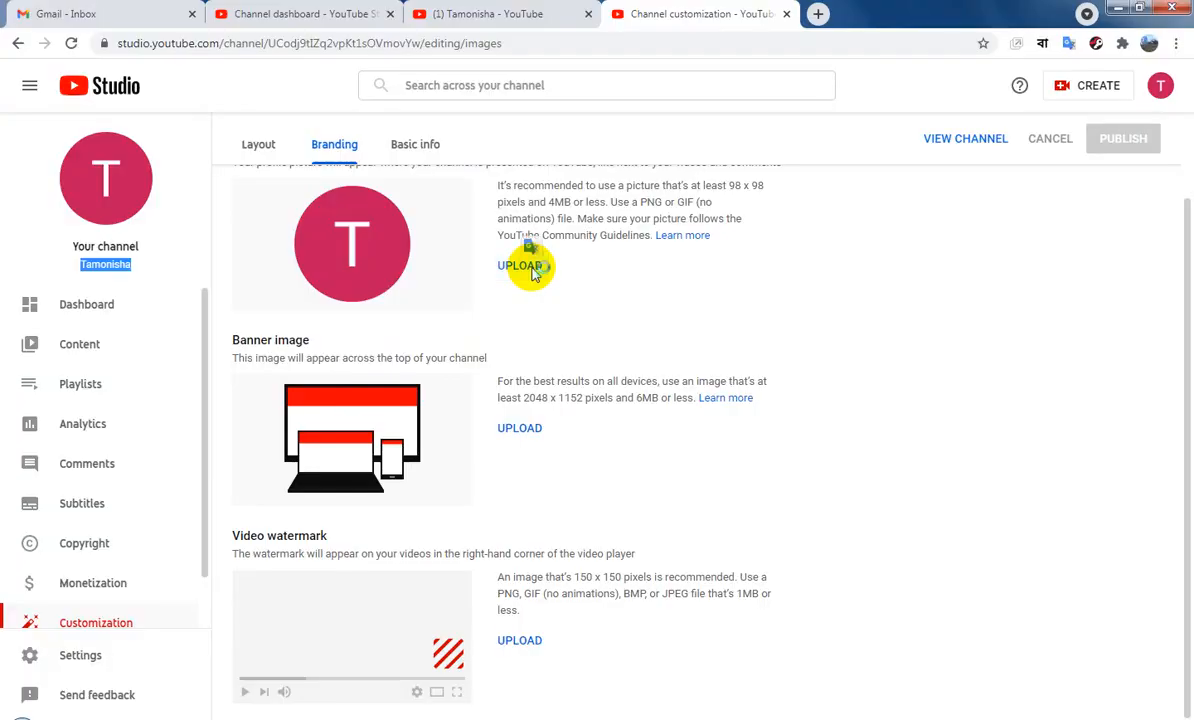
In YouTube Studio in the browser, upload Tamonisha Youtube Channel Art from the desktop's UP folder as the channel's profile picture.
click(530, 270)
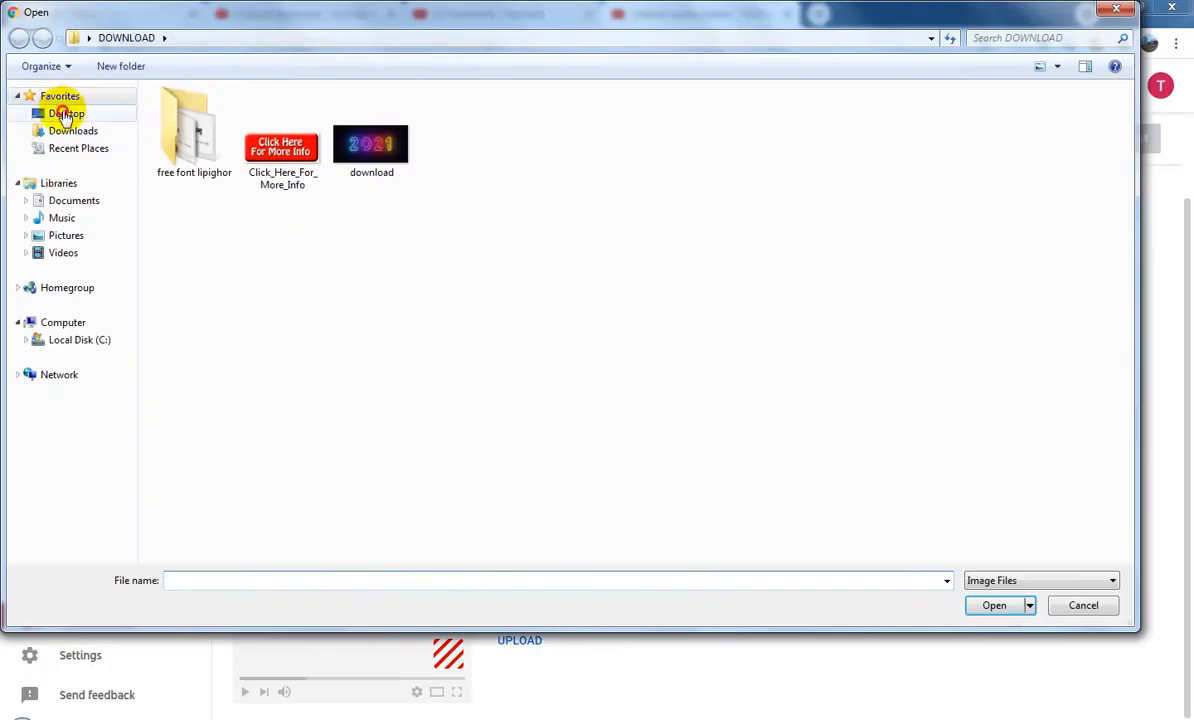
click(62, 112)
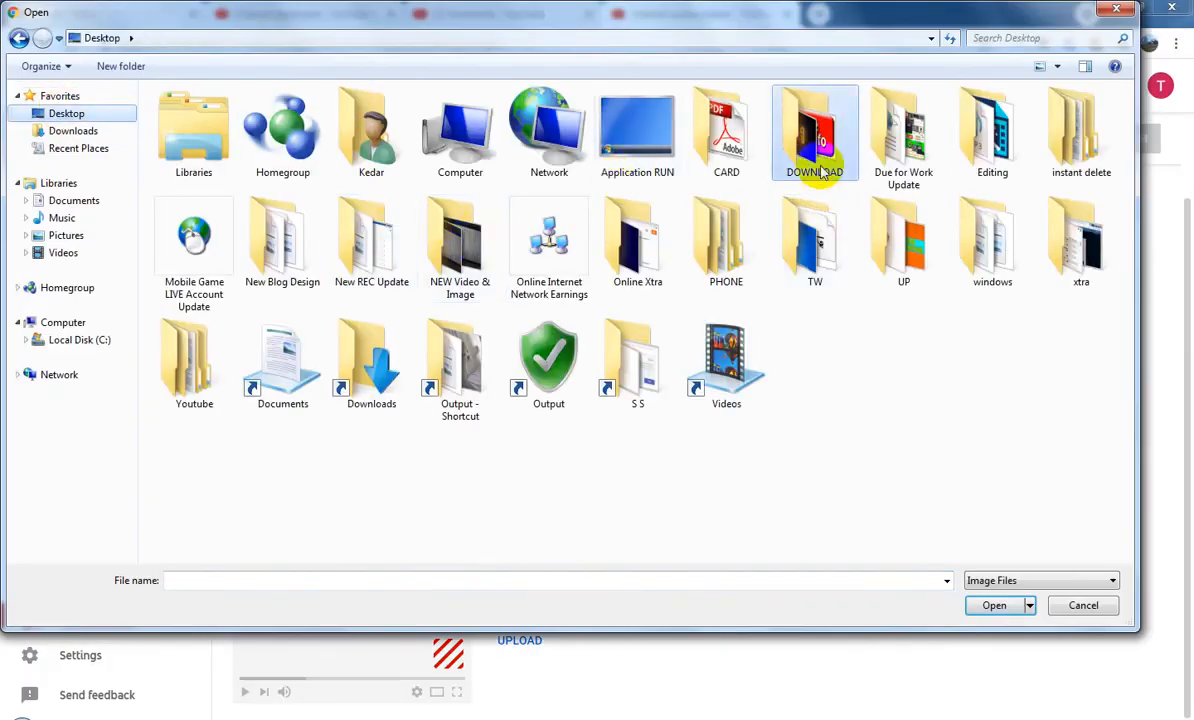
double_click(890, 248)
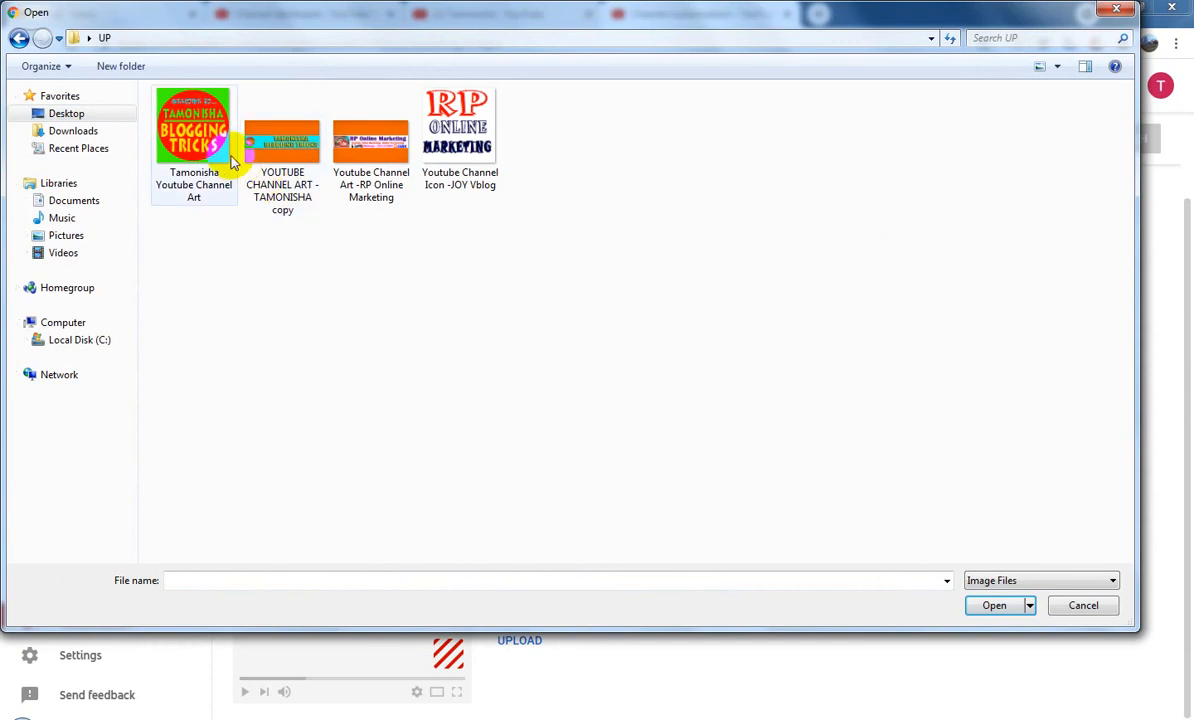
click(200, 130)
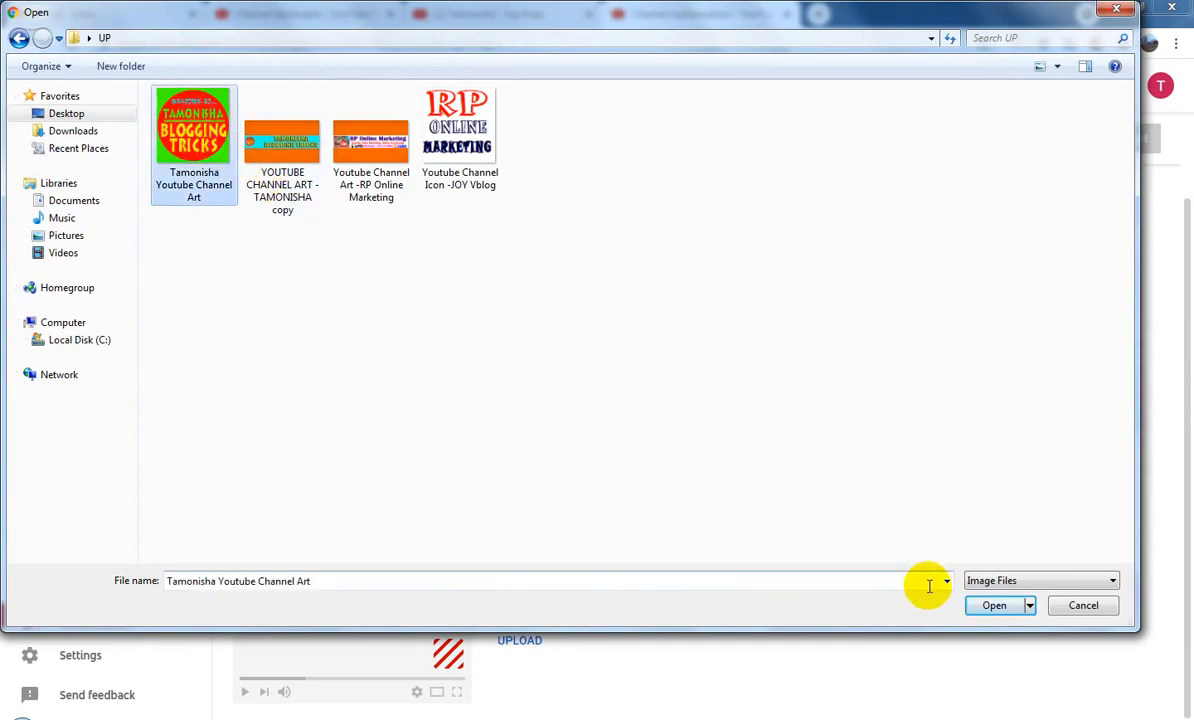
click(993, 606)
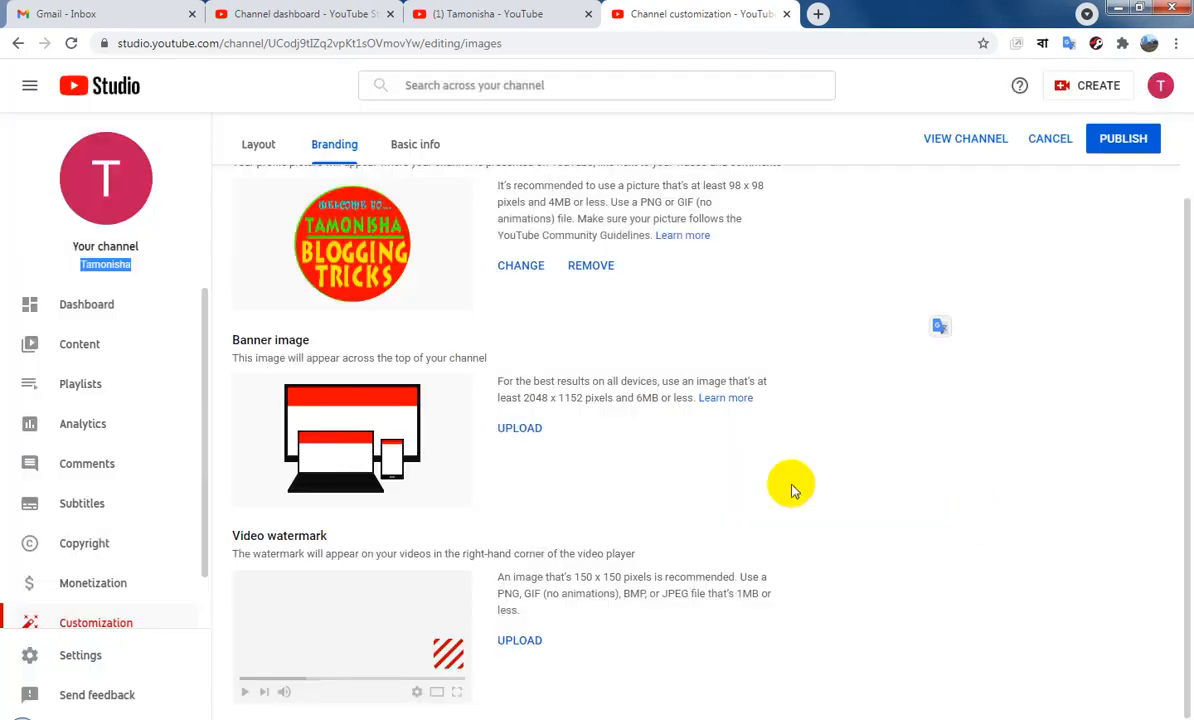
Upload YOUTUBE CHANNEL ART - TAMONISHA copy as the channel's banner image, accepting the default crop.
click(522, 430)
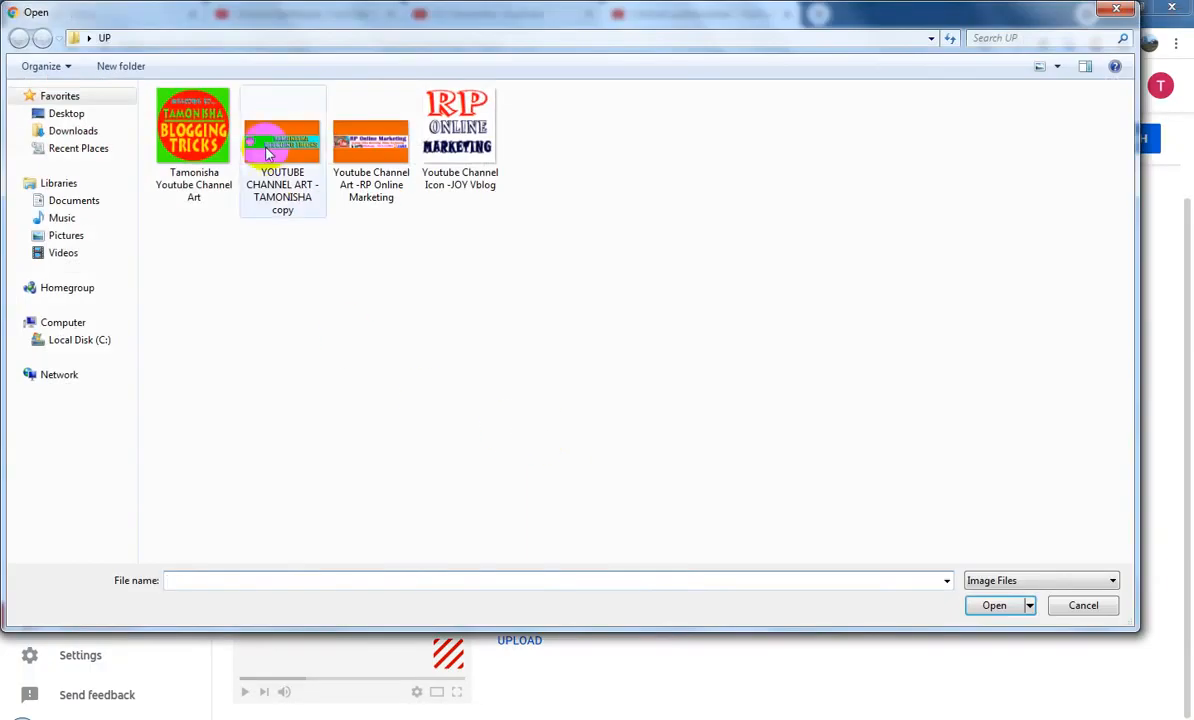
drag(281, 147, 365, 197)
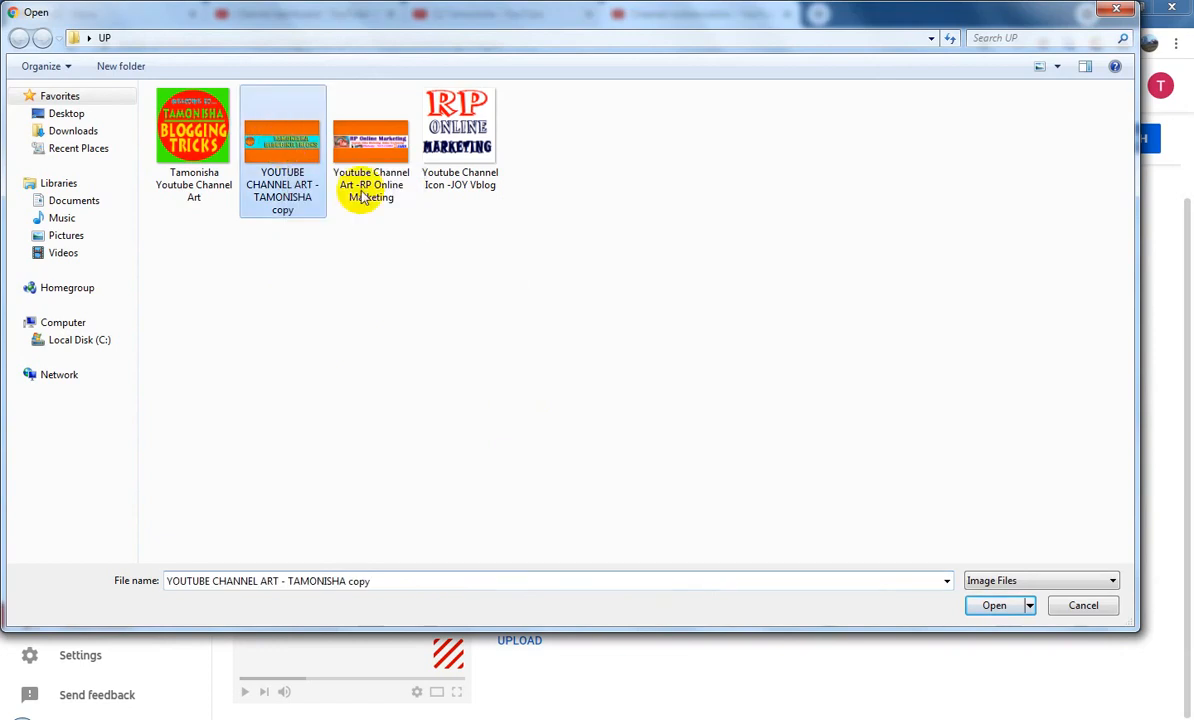
click(994, 605)
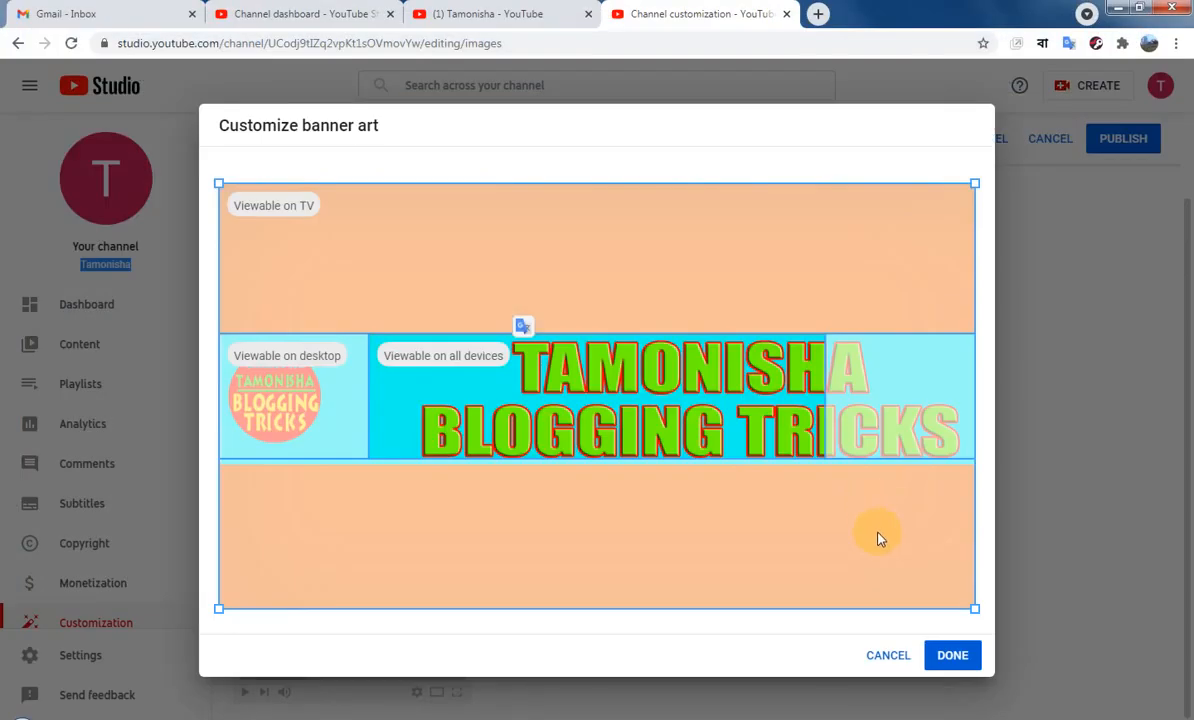
click(955, 658)
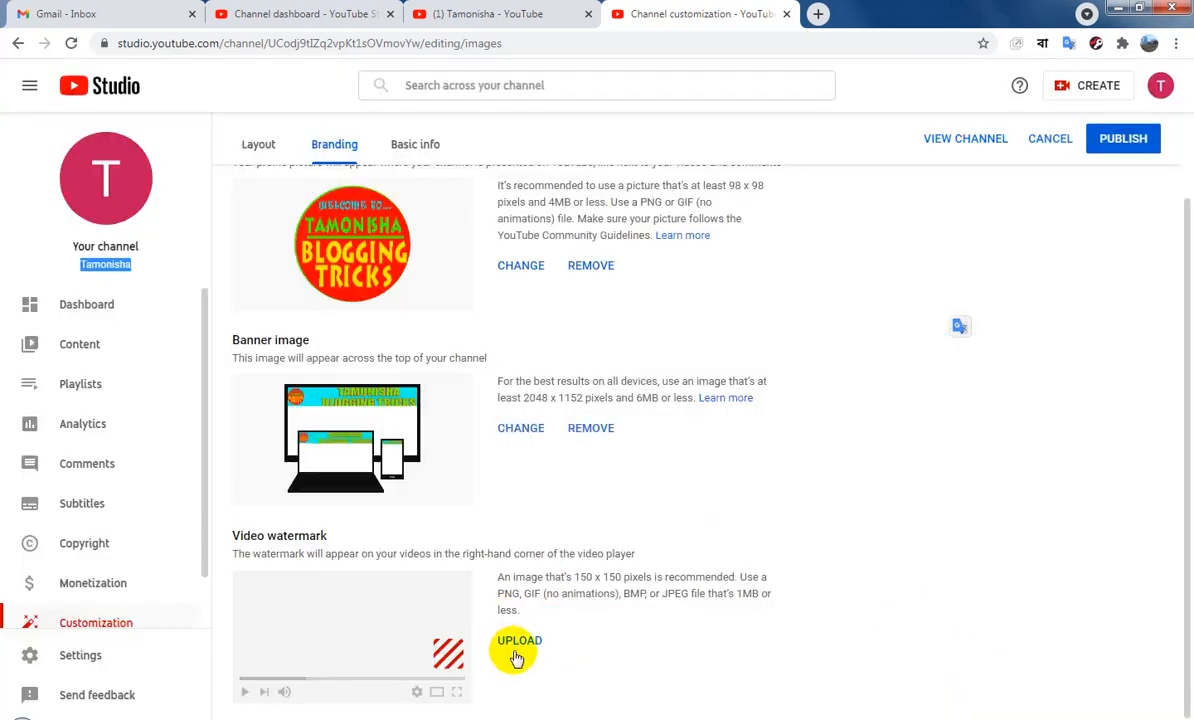
Upload Tamonisha Youtube Channel Art as the video watermark with the default crop and publish the branding changes.
click(529, 641)
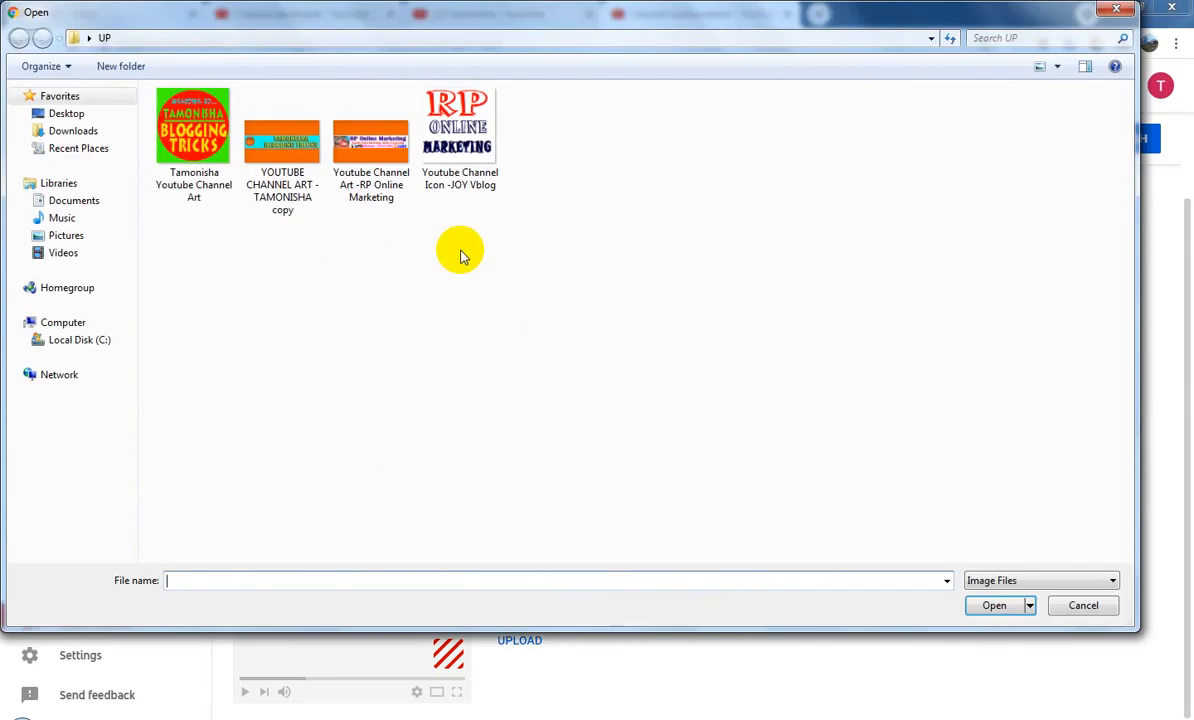
double_click(193, 130)
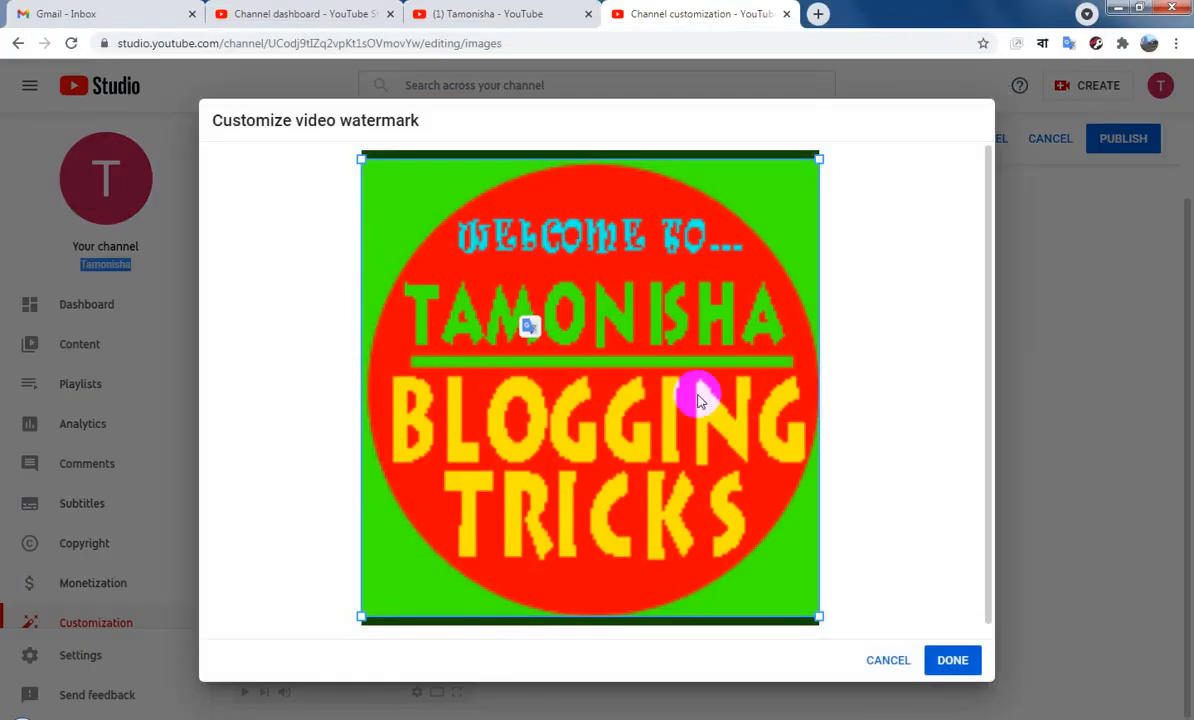
click(943, 659)
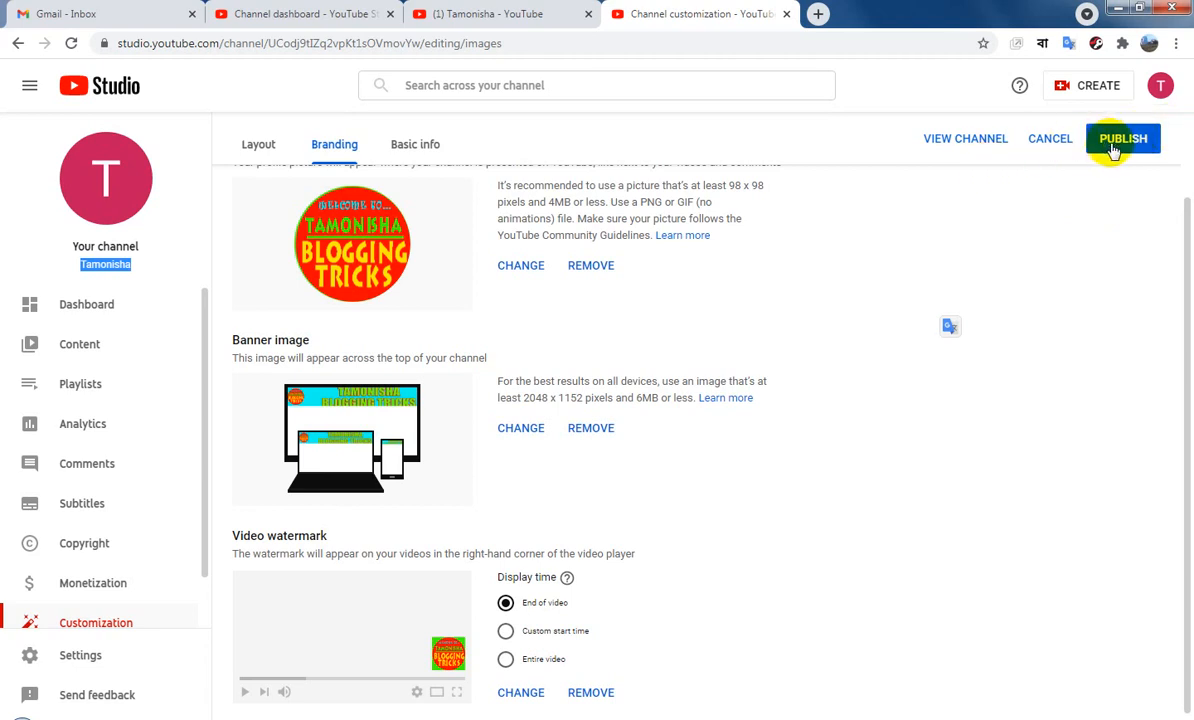
click(1113, 148)
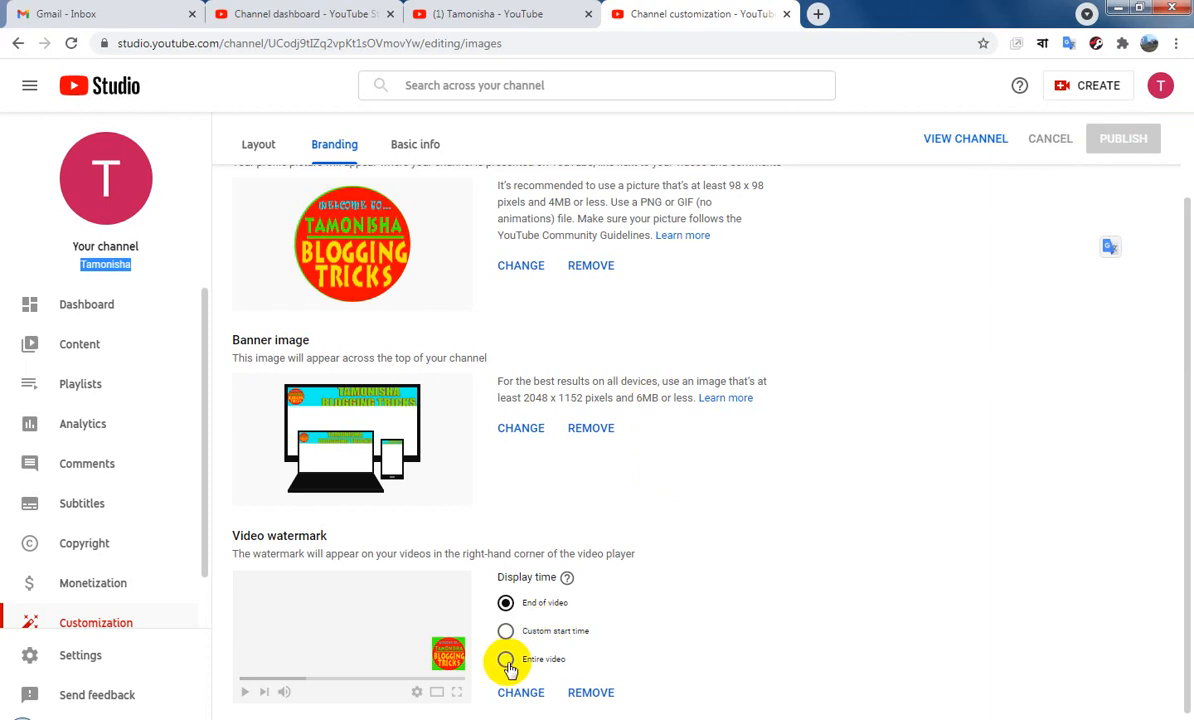
Set the video watermark's display time to Entire video and publish the change.
click(506, 660)
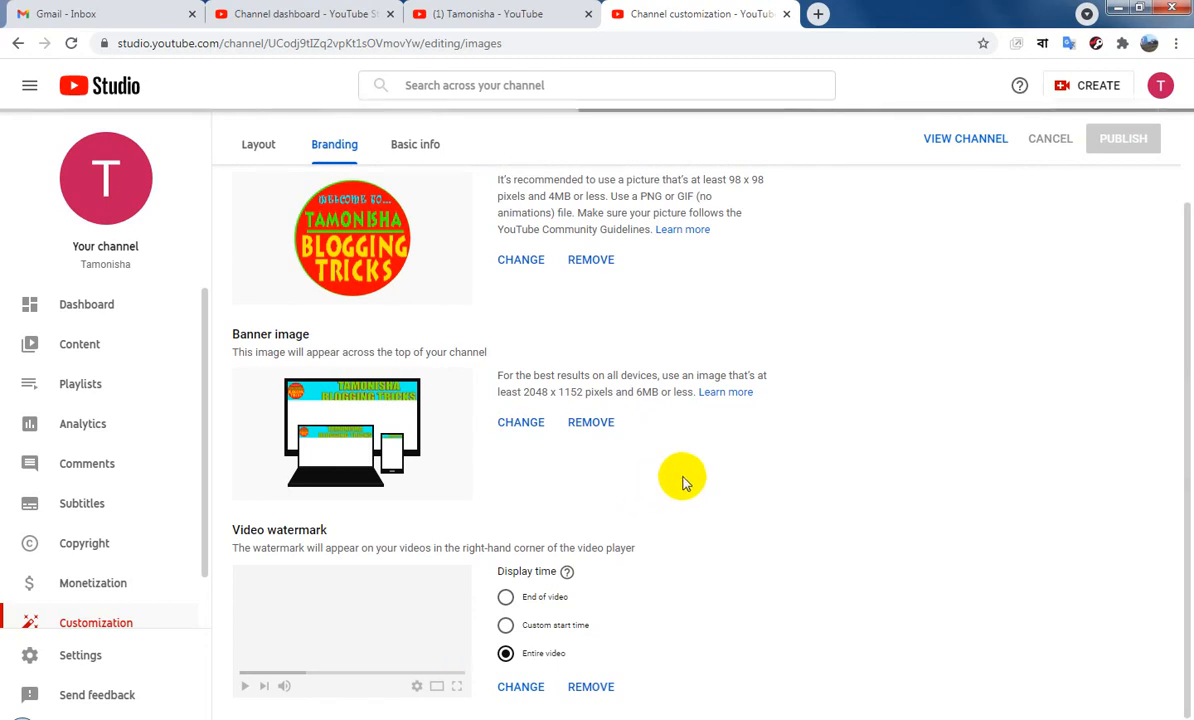
click(506, 655)
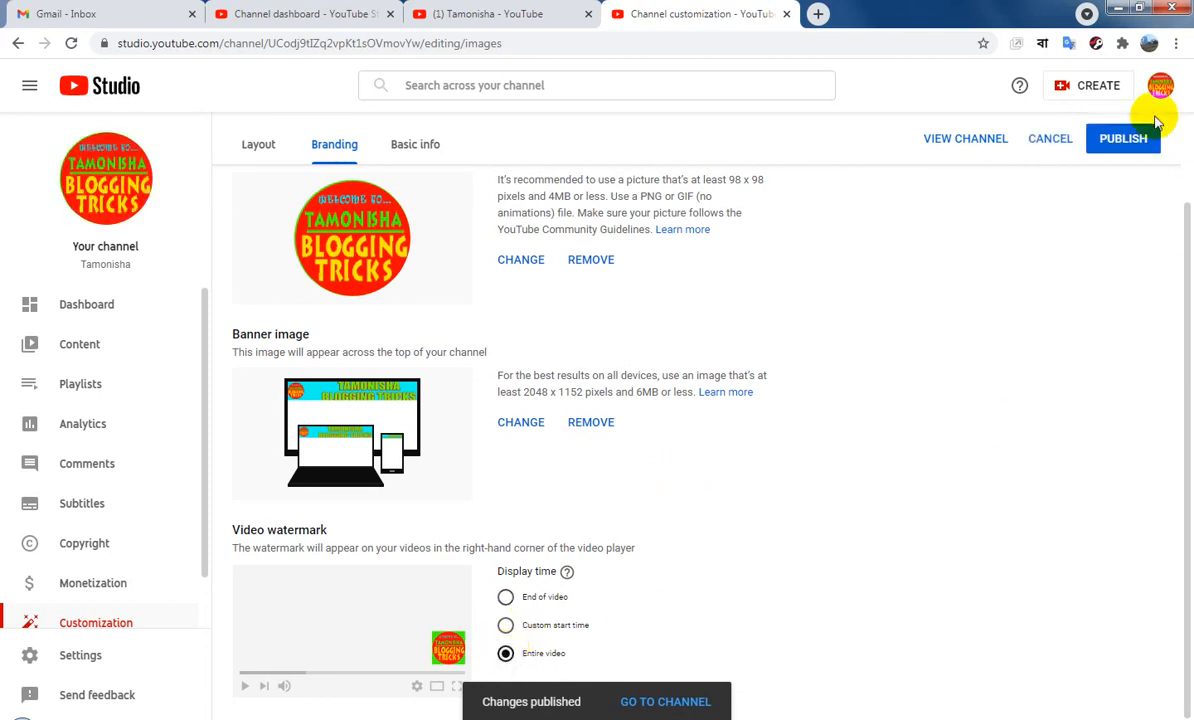
click(1124, 140)
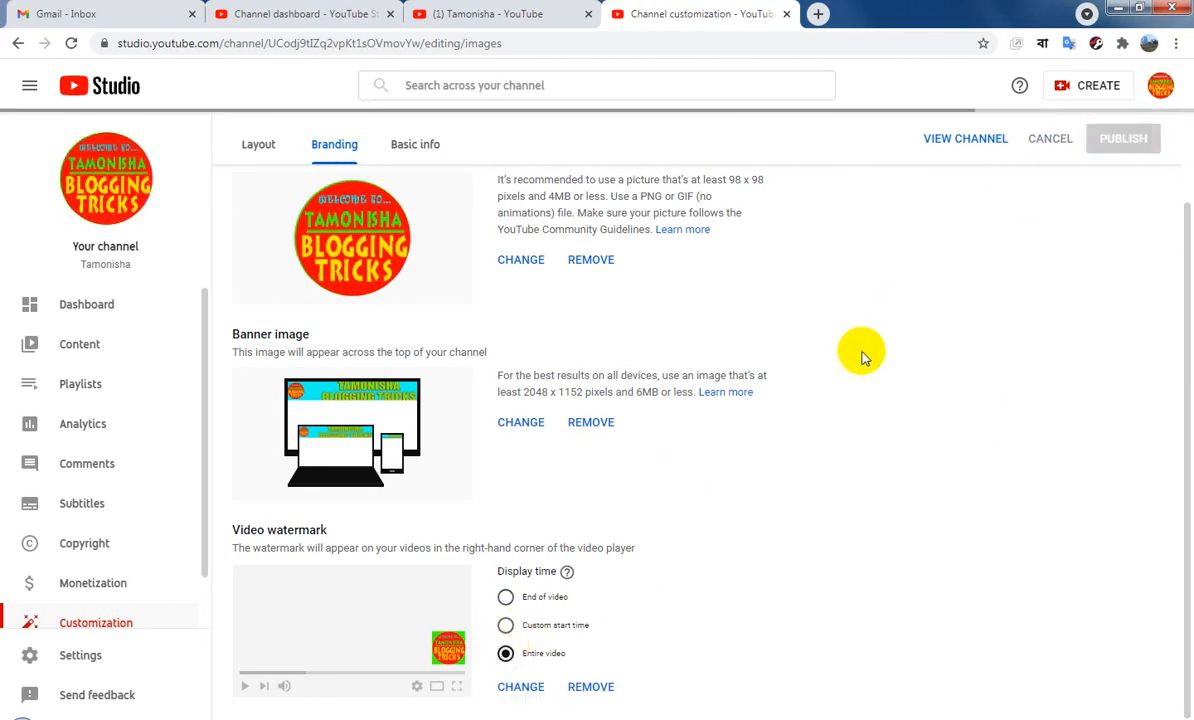
Copy the channel name shown below the channel's profile picture.
double_click(107, 265)
right_click(107, 265)
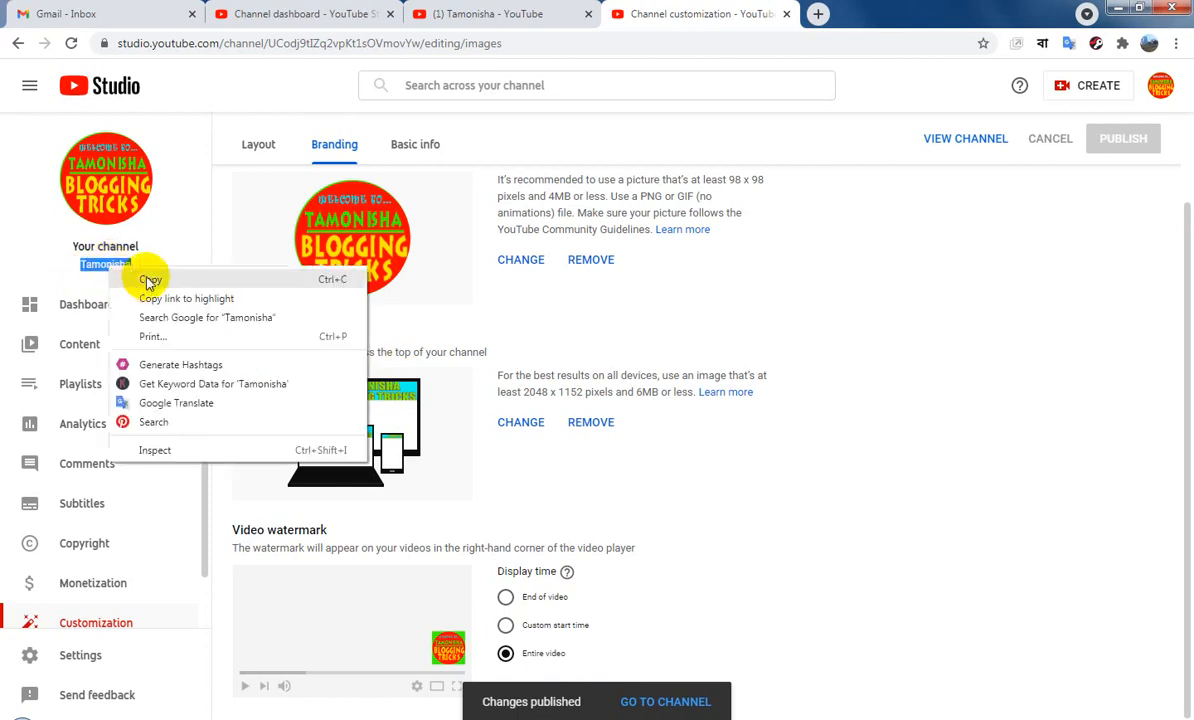
click(147, 276)
In the channel's basic info, add the description lines "Youtube Blogging Tricks", "Blogger Tricks" and "Adsense Tricks" below the existing text.
scroll(778, 436, up, 1)
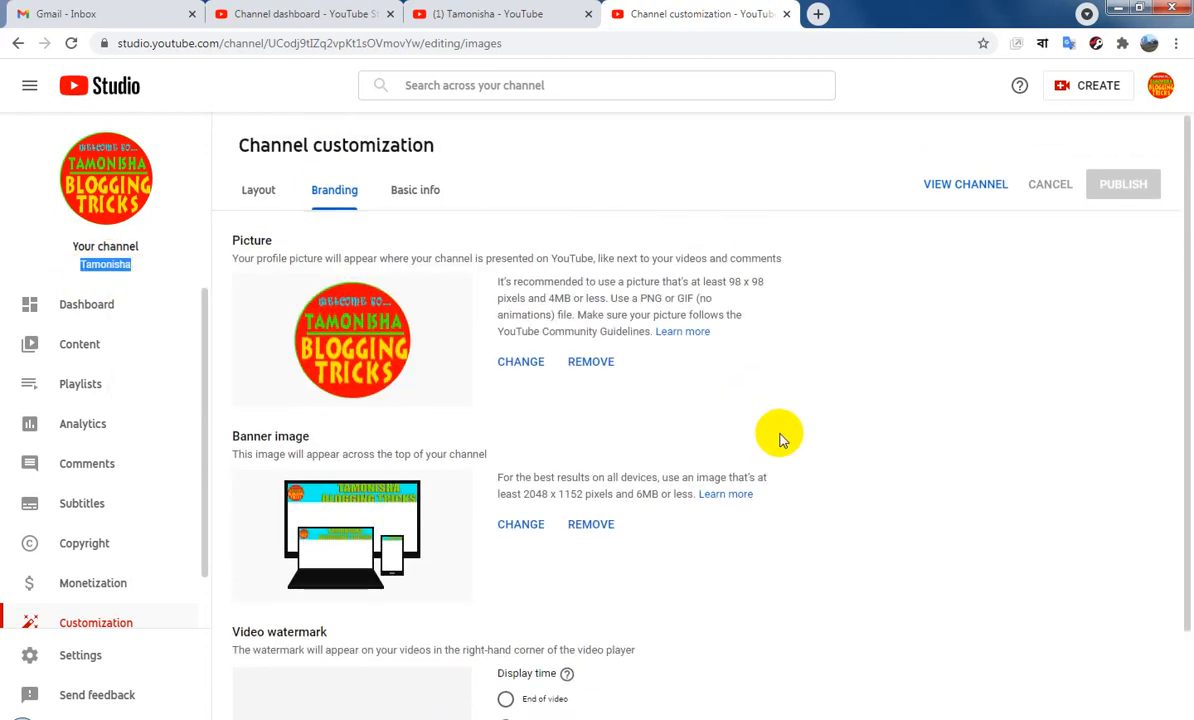
click(413, 190)
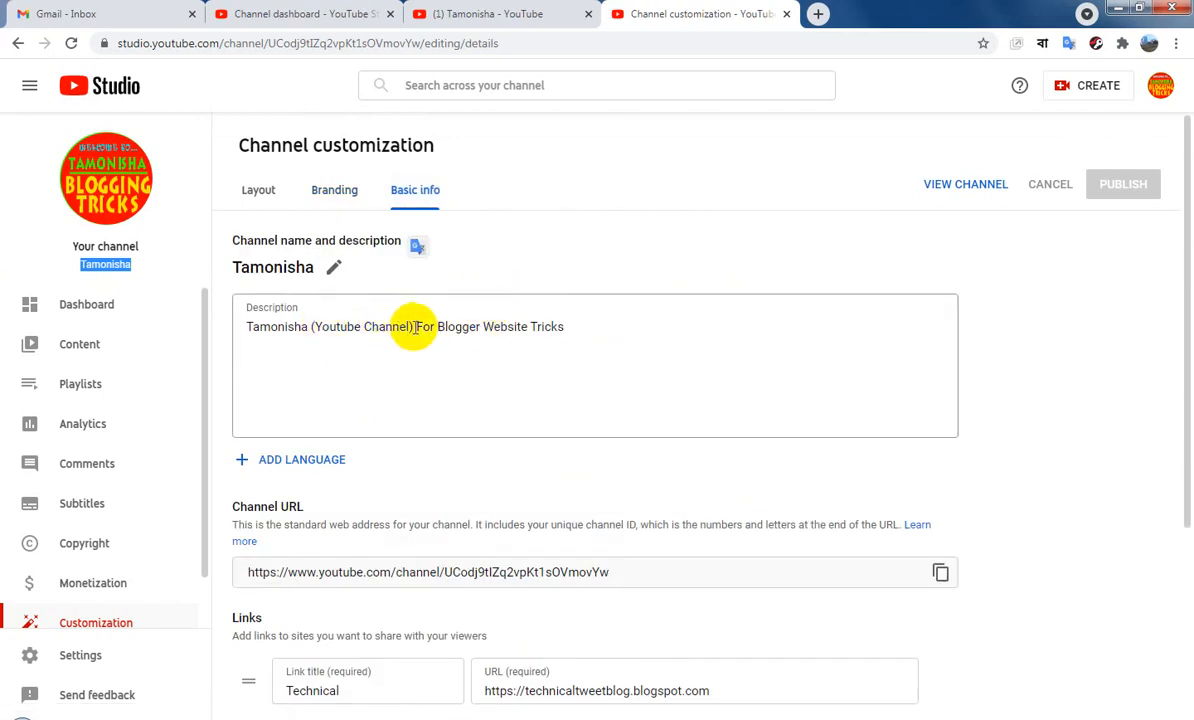
click(577, 327)
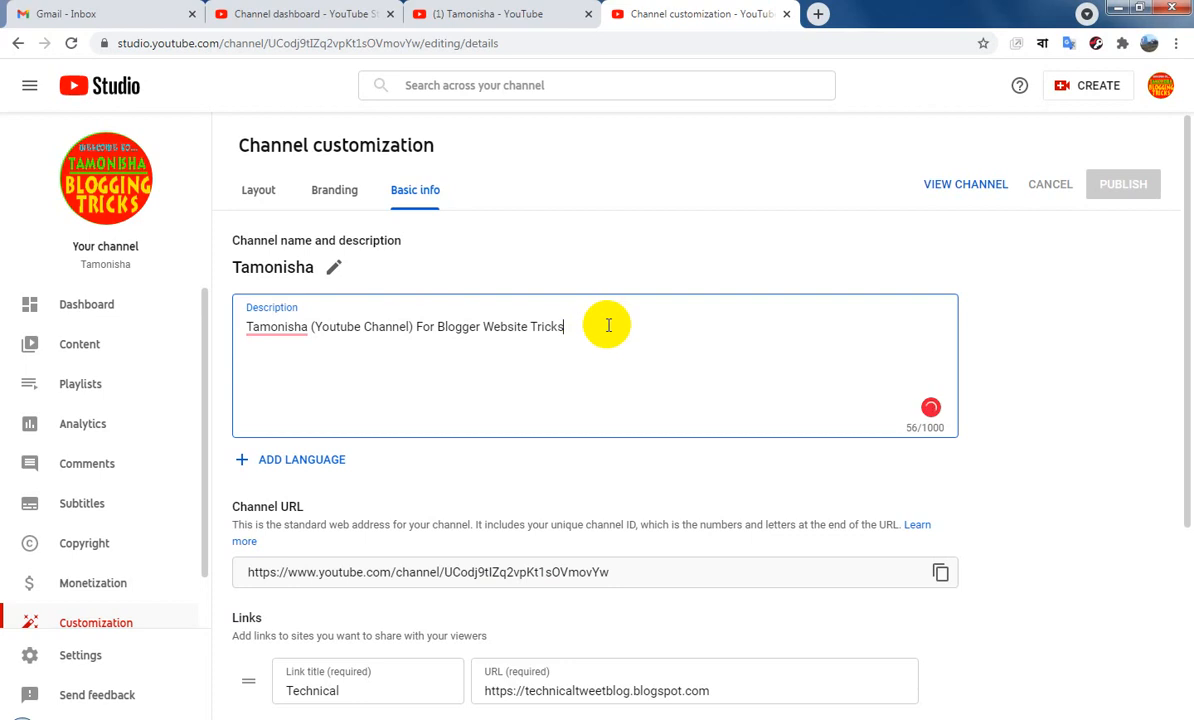
key(Return)
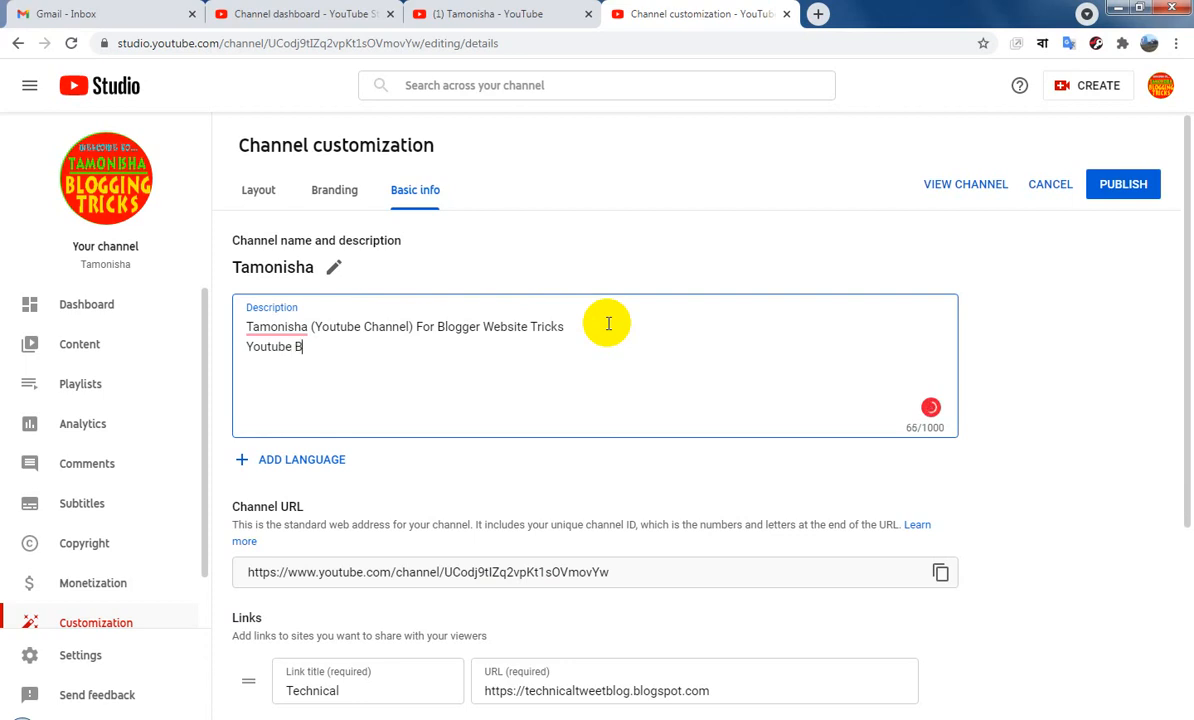
text(Youtube Blogging Tricks)
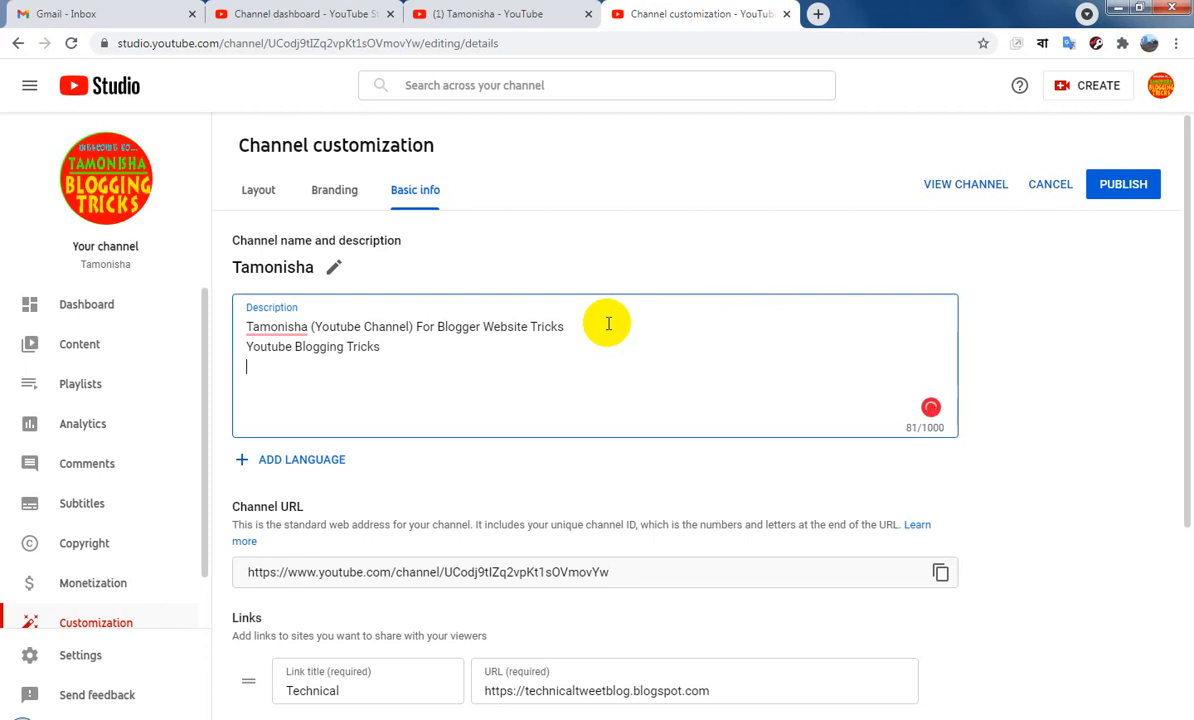
text(logger Tricks )
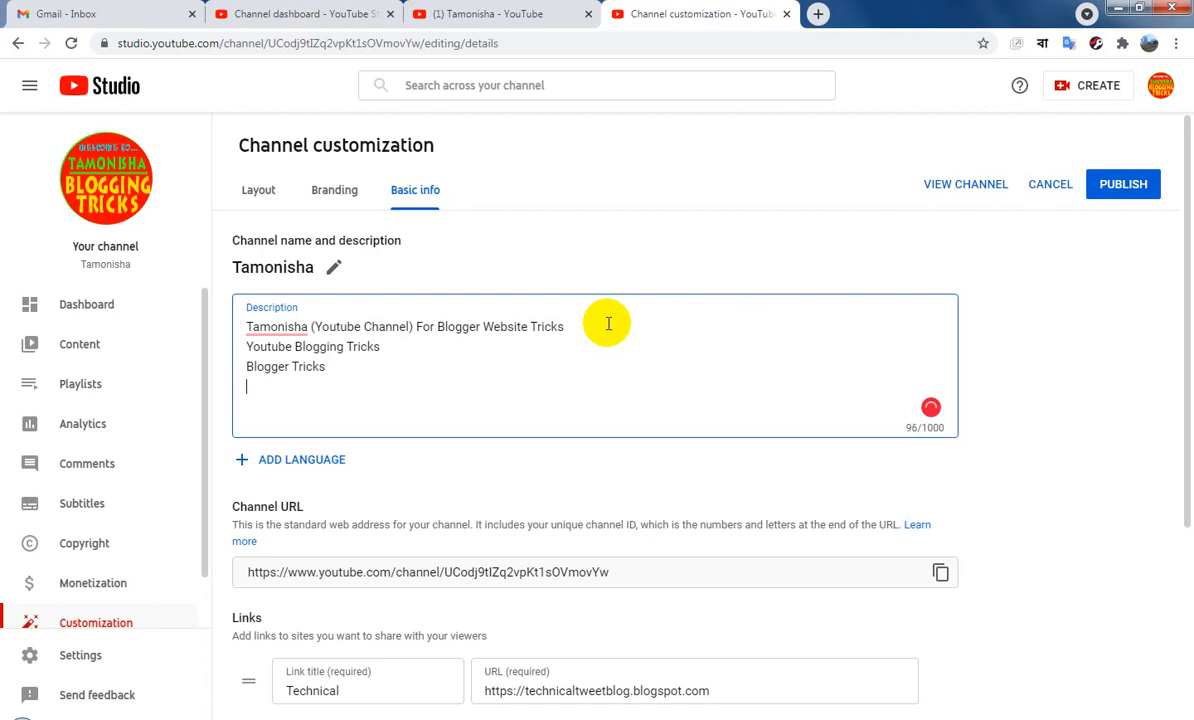
text(Adsense Tricks)
key(Return)
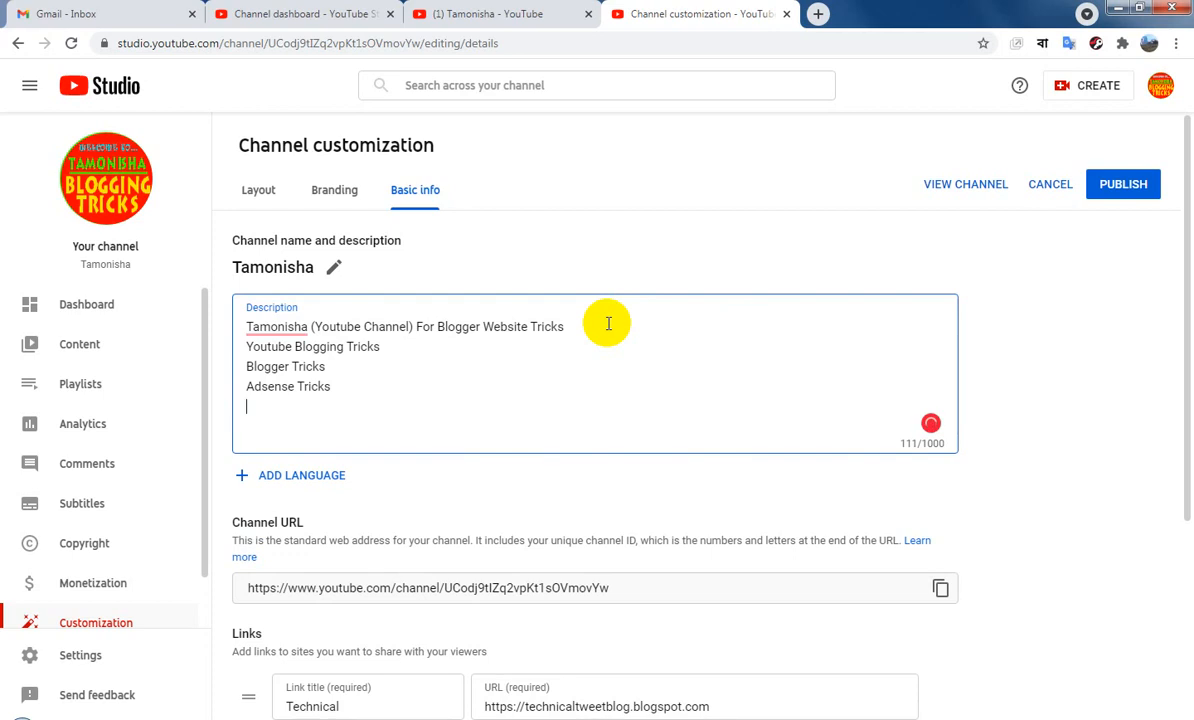
Add the lines "Youtube Ranking Tricks" and "Website Ranking Tricks" to the channel description.
text(Youtube Ranking)
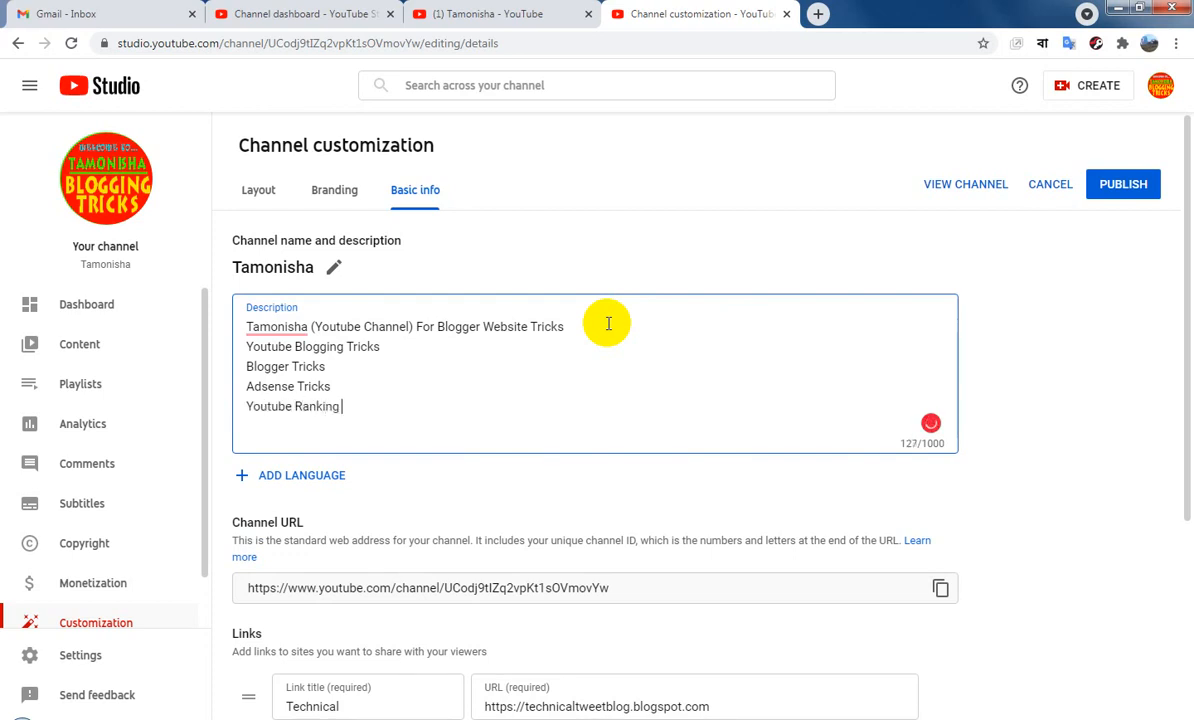
text( Tricks)
key(Return)
text(We)
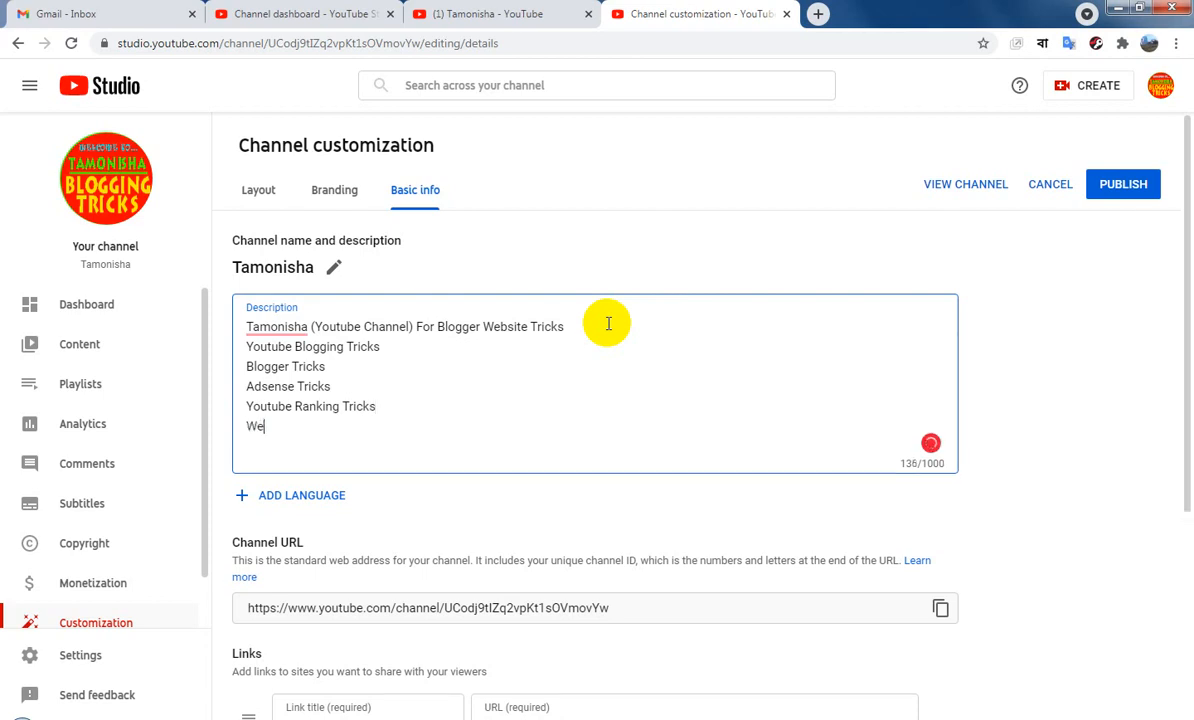
text(bsite Ranking Tric)
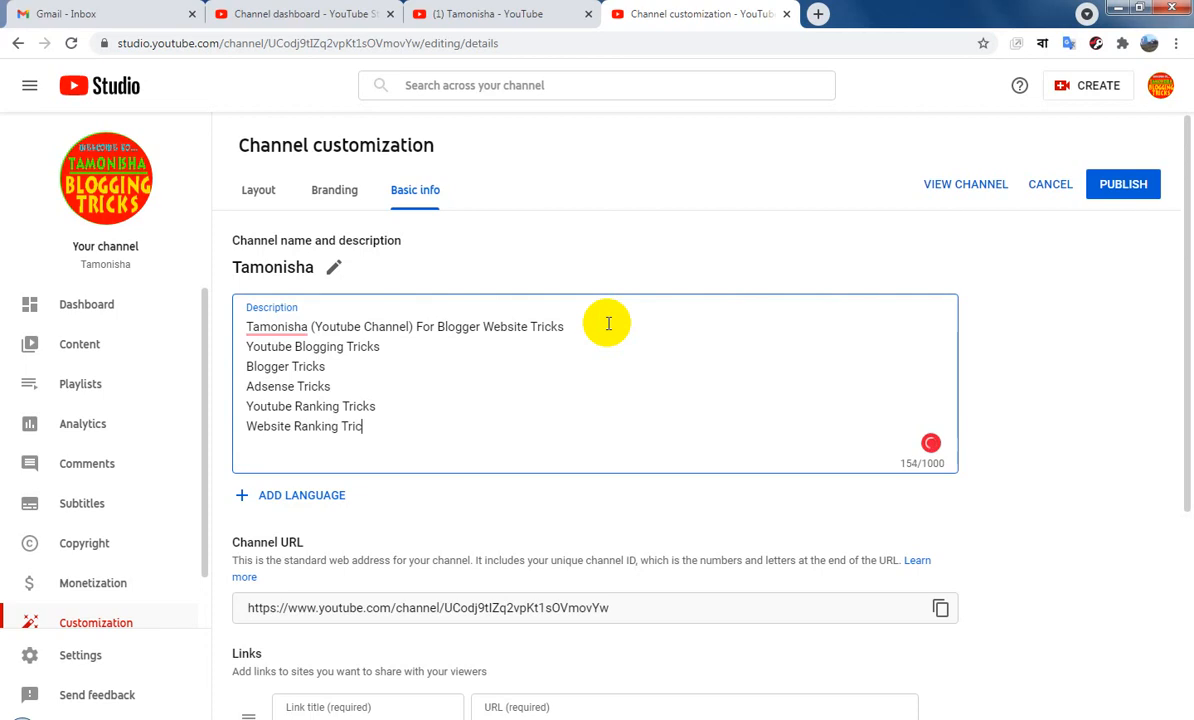
text(ks)
key(Return)
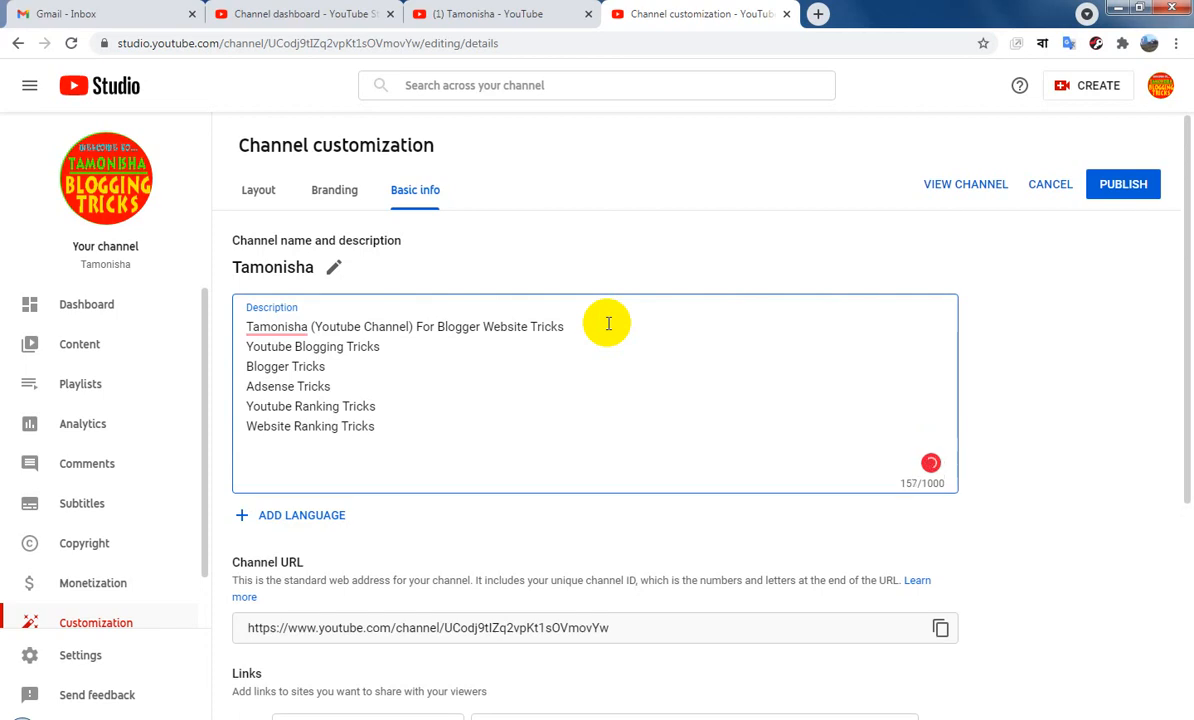
Finish the channel description with the lines "Blogging Post Tricks" and "Blogger Post Ranking" and publish the changes.
text(Blogg)
text(i)
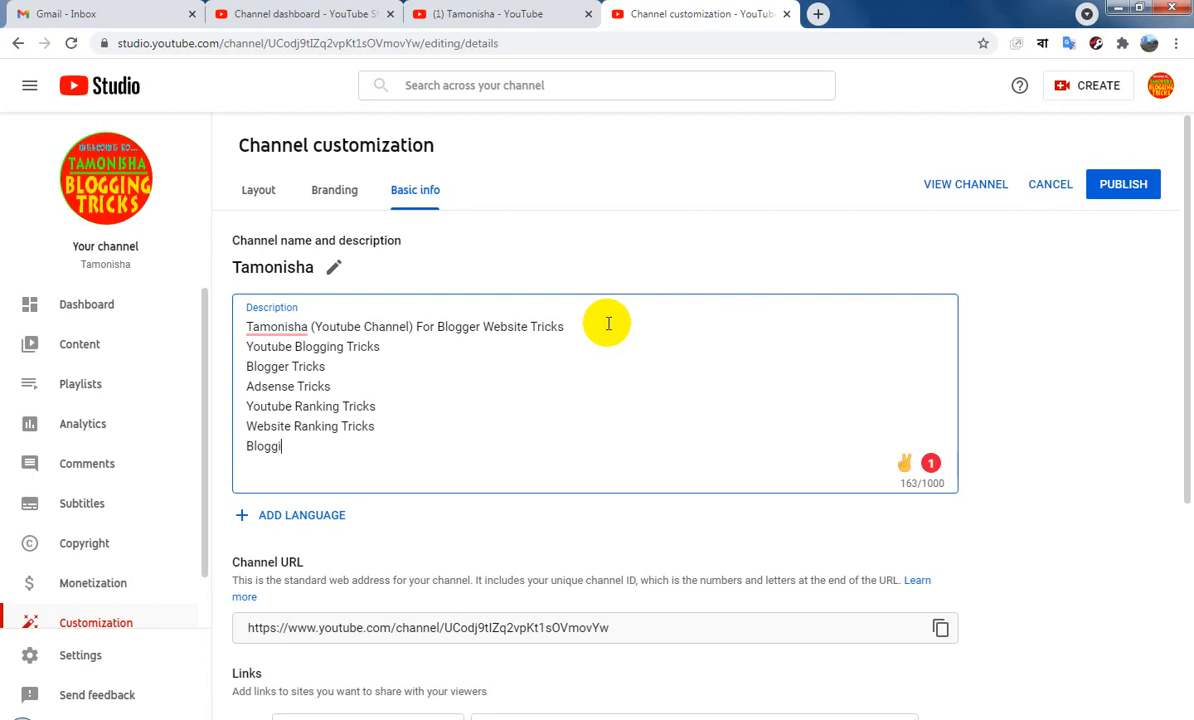
text(ng Post Tricks)
key(Return)
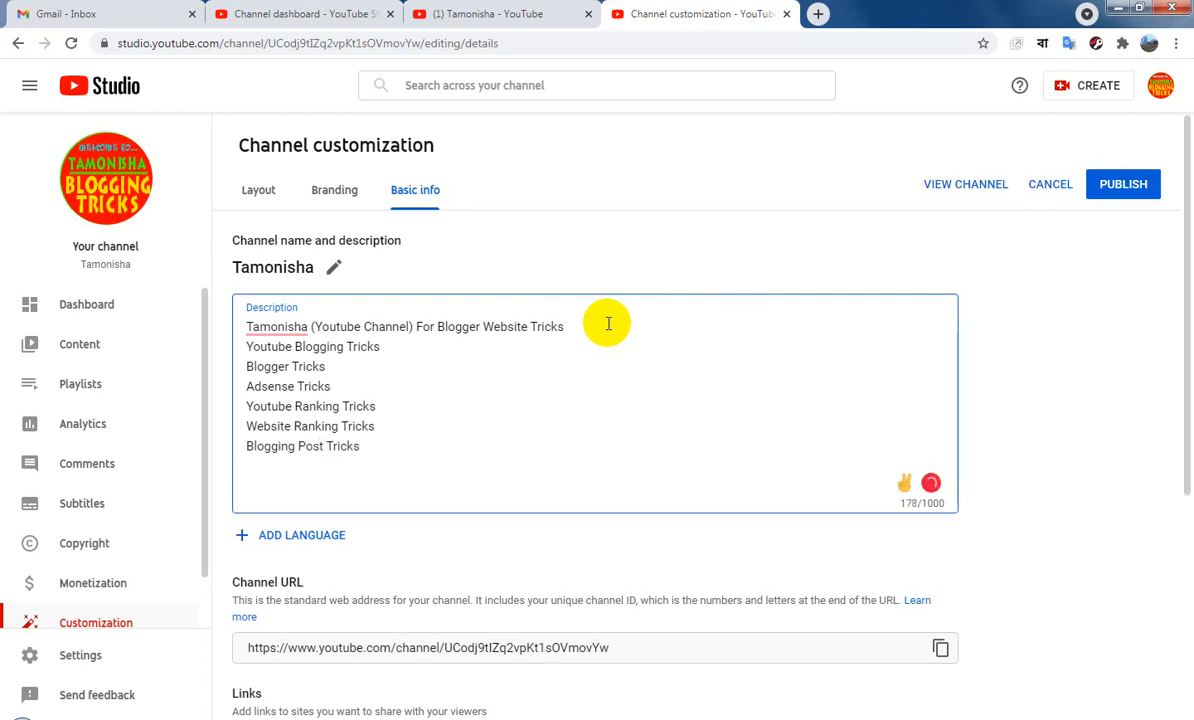
text(Blogger)
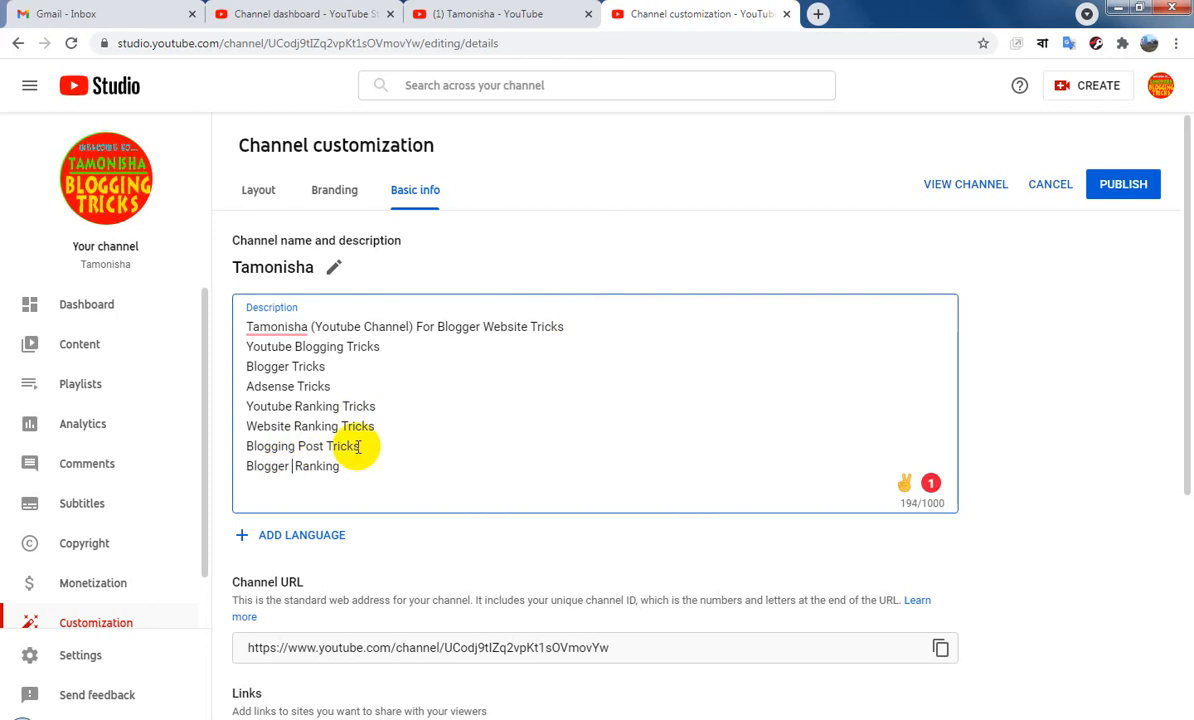
text(Post)
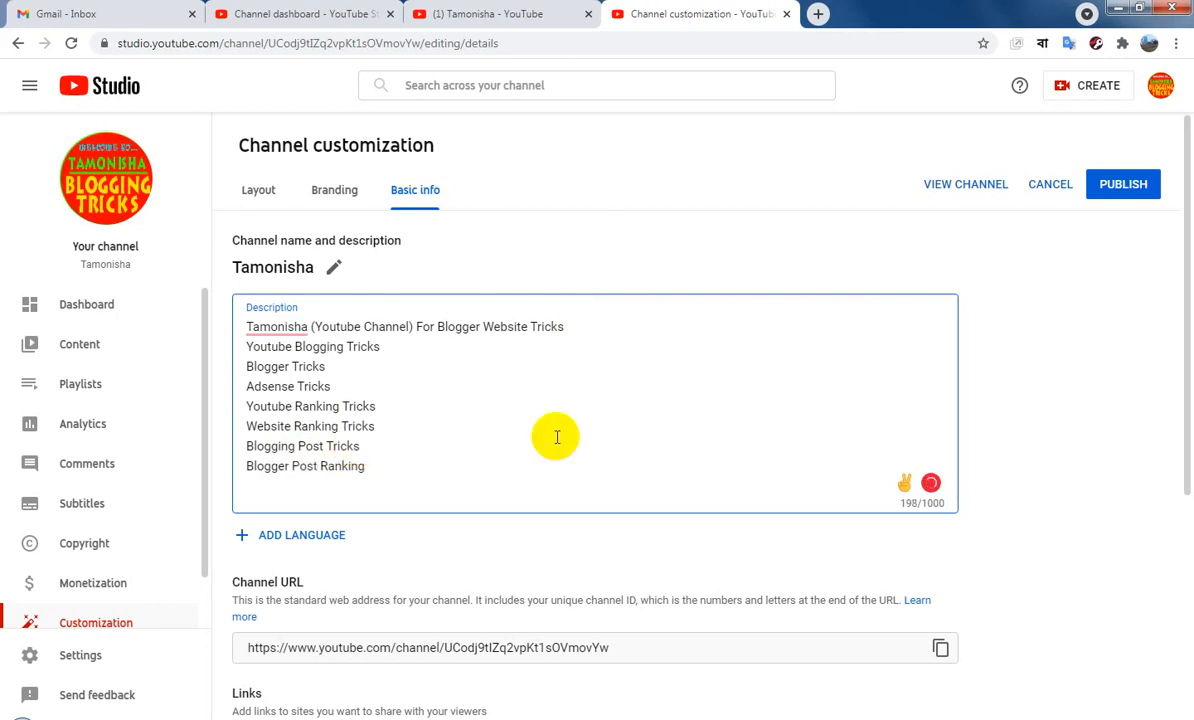
click(1125, 186)
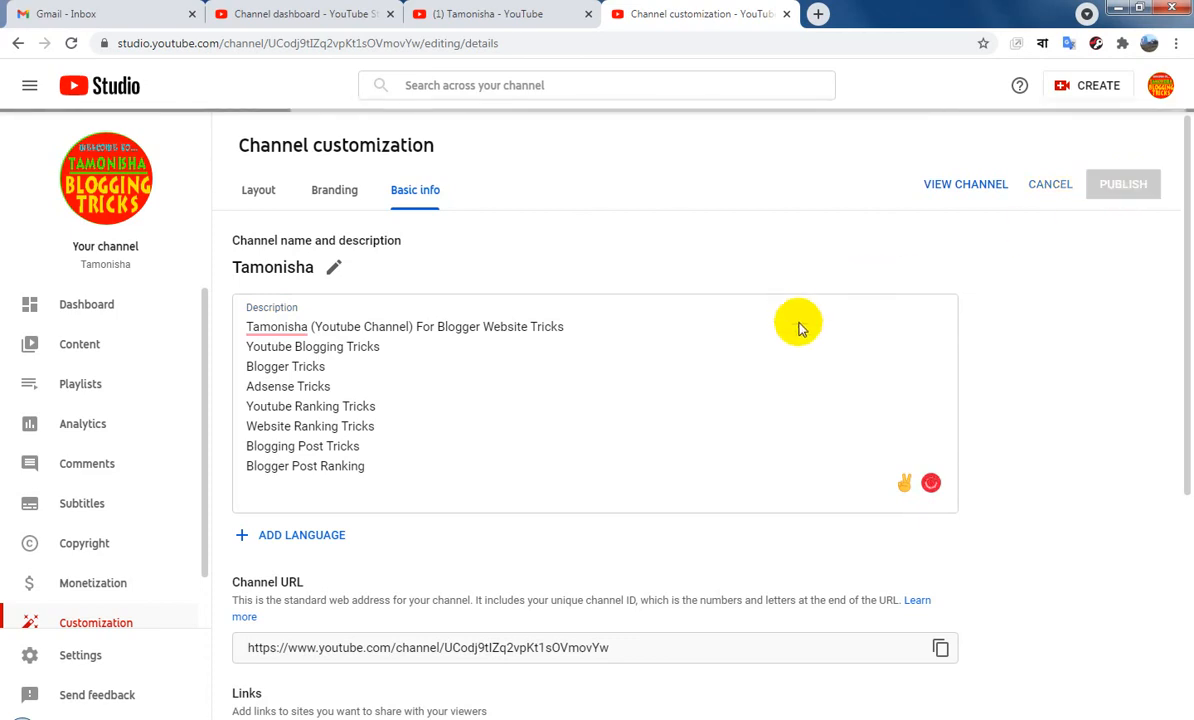
Review the channel's remaining basic info fields and its branding images.
scroll(807, 348, down, 3)
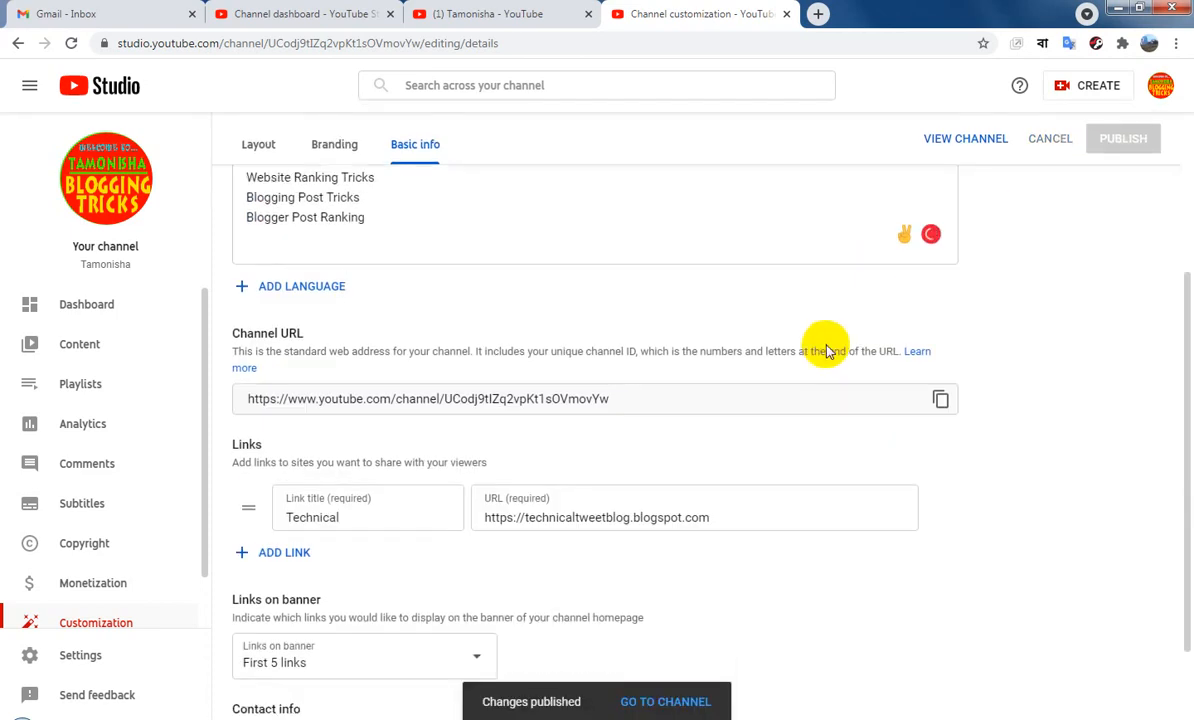
scroll(818, 346, down, 1)
scroll(826, 350, down, 1)
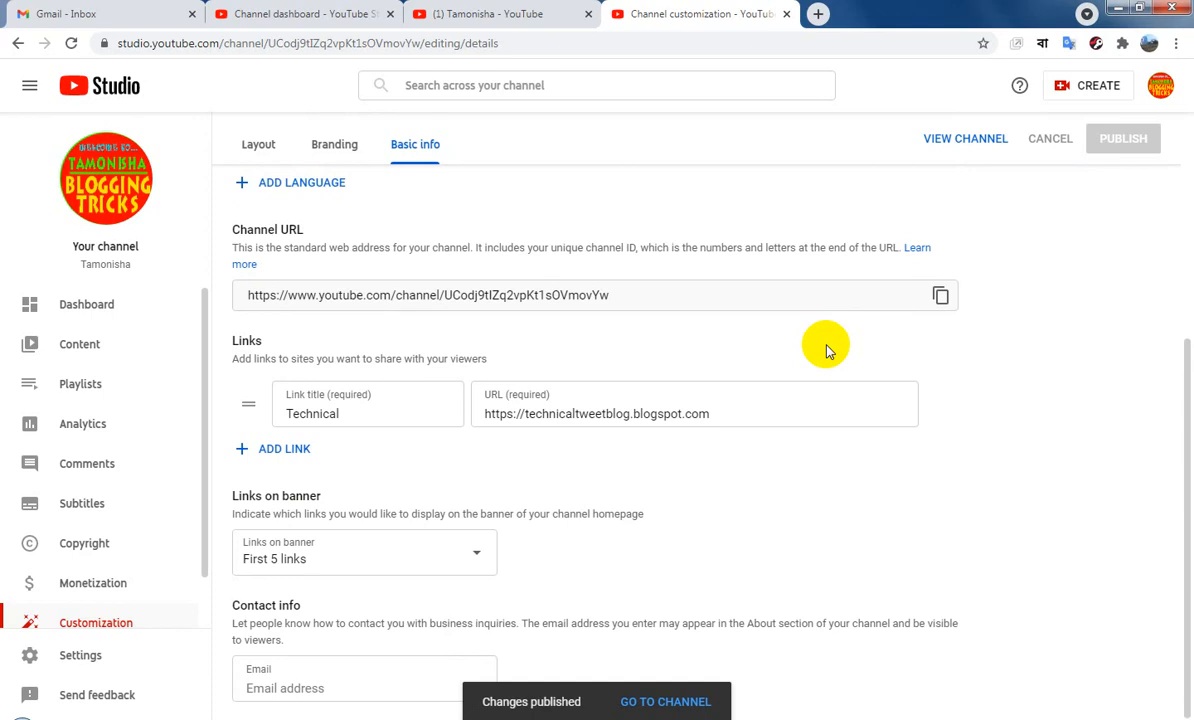
scroll(826, 348, up, 4)
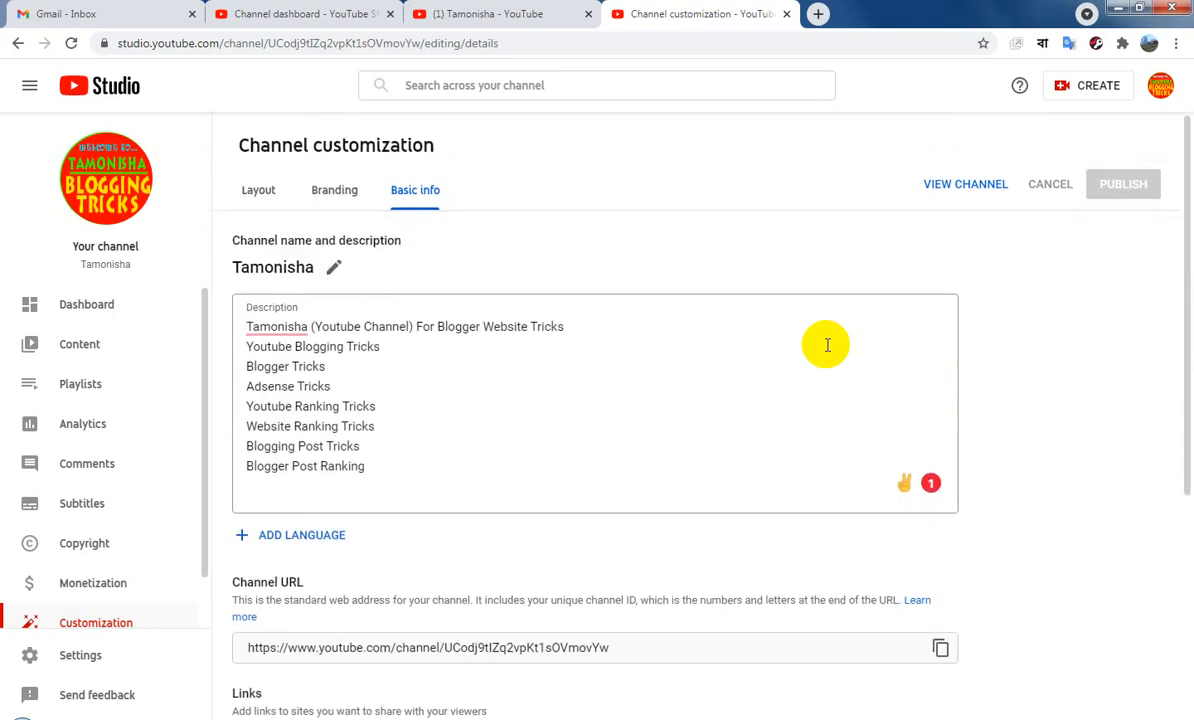
click(334, 190)
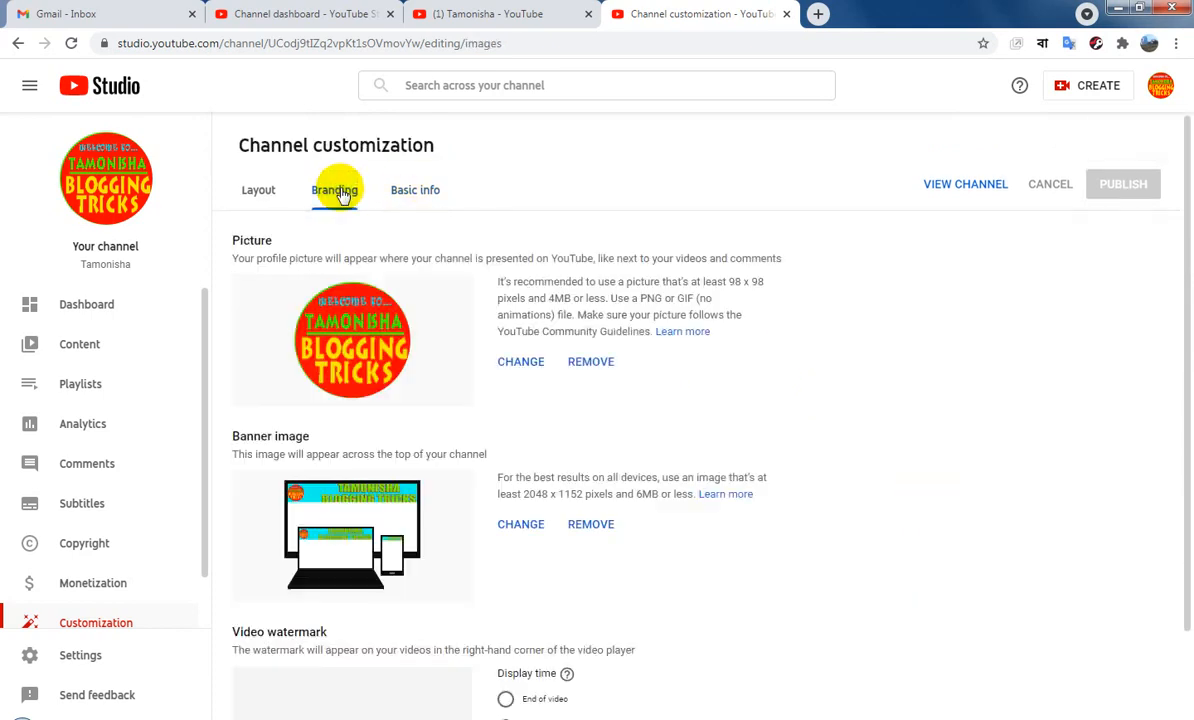
scroll(857, 422, down, 1)
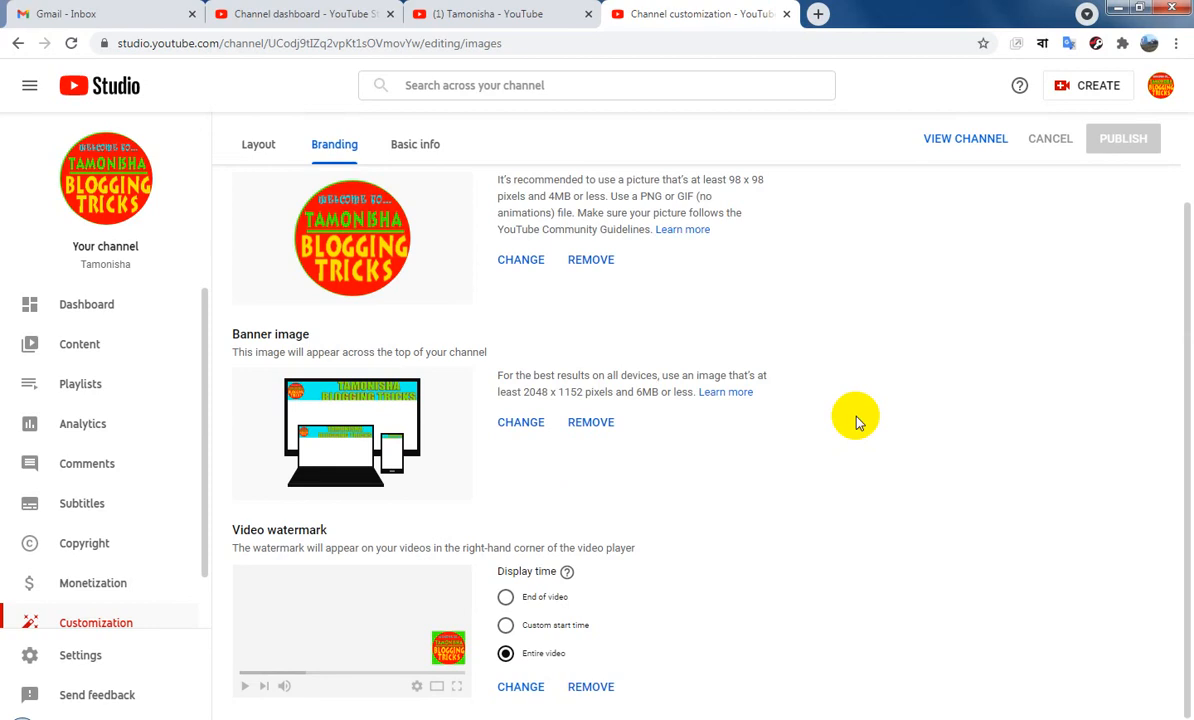
scroll(857, 422, up, 1)
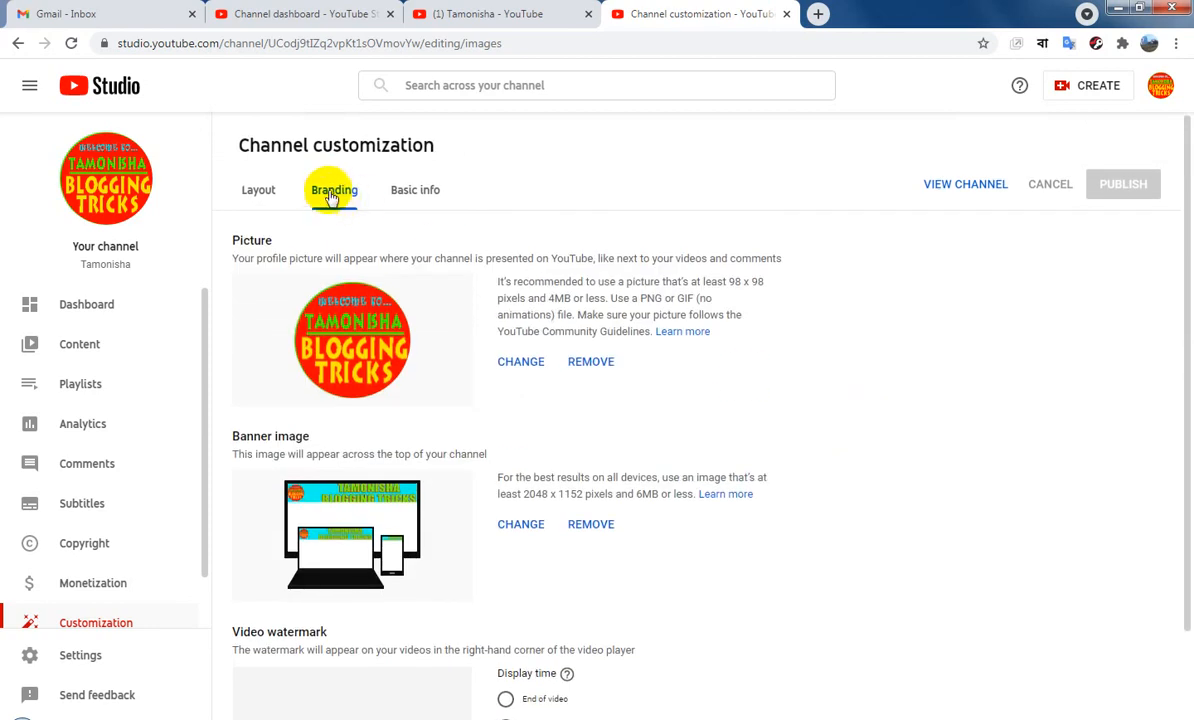
Add a Created playlists section to the channel homepage's featured sections and publish the layout.
click(264, 190)
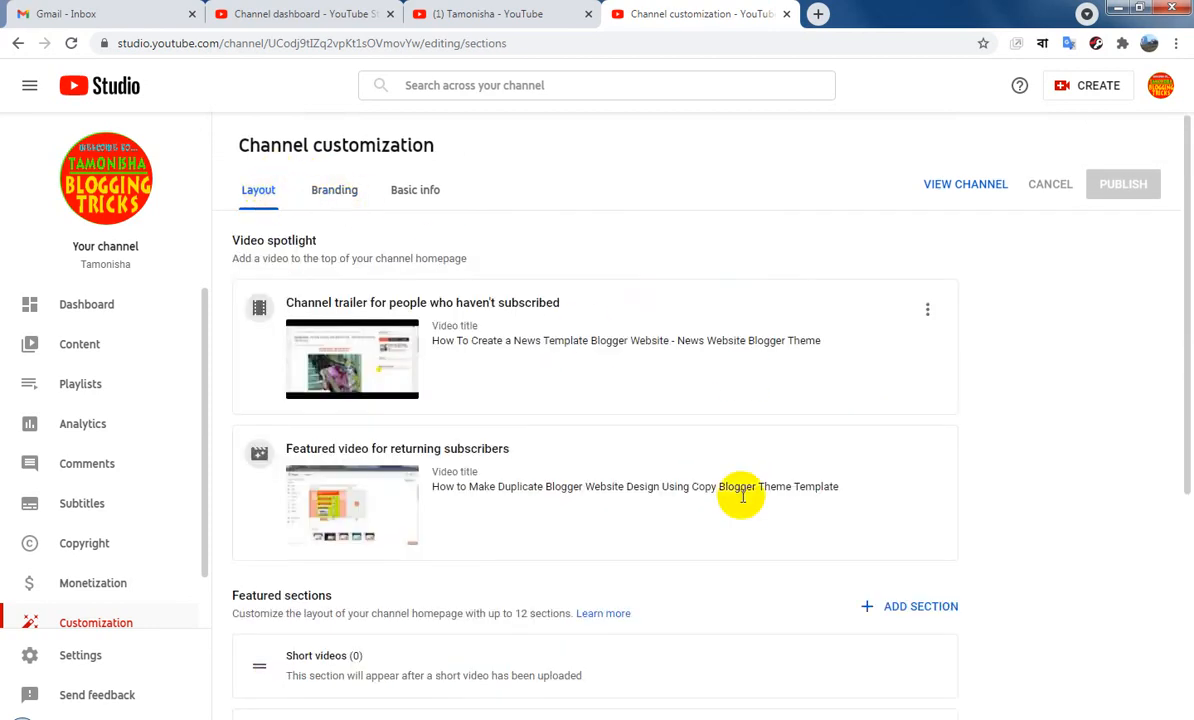
scroll(771, 537, down, 3)
scroll(771, 537, down, 1)
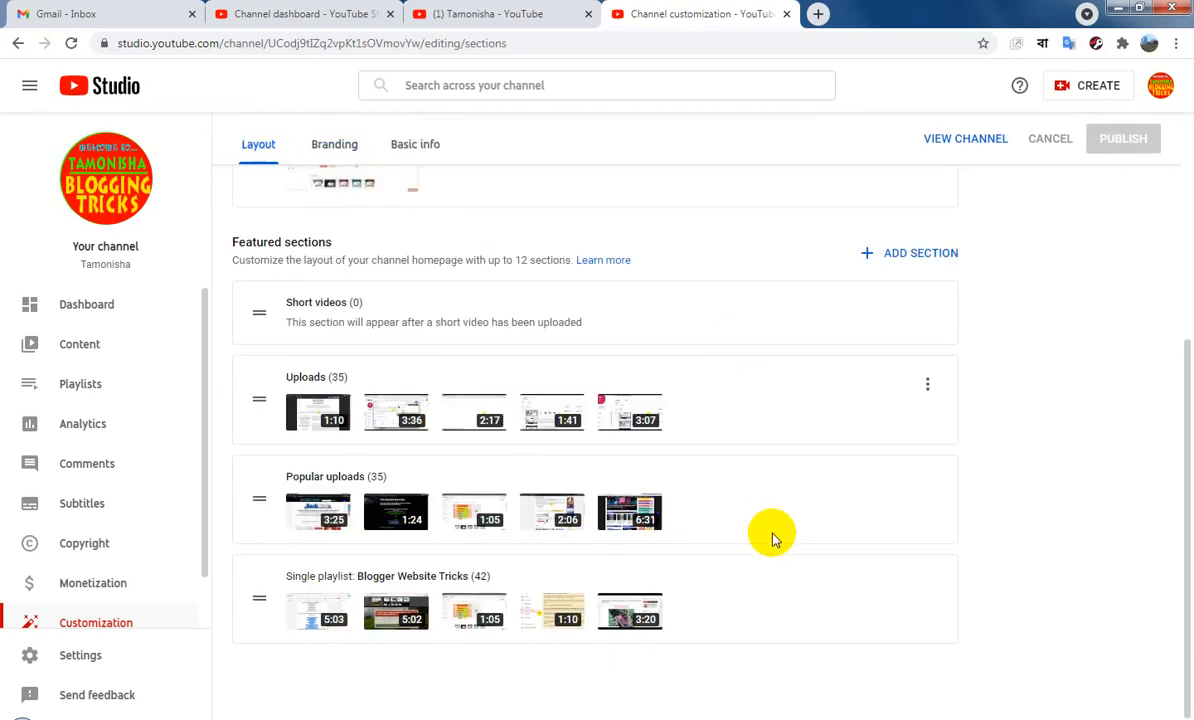
click(933, 257)
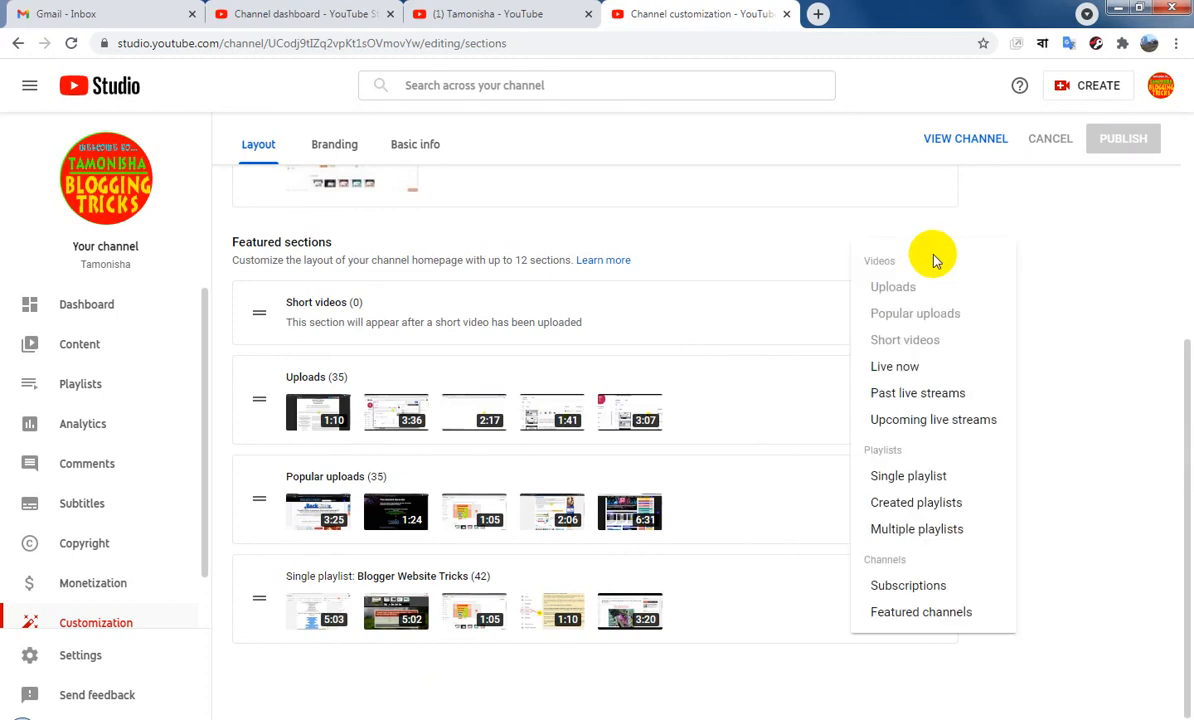
click(945, 503)
scroll(774, 440, down, 1)
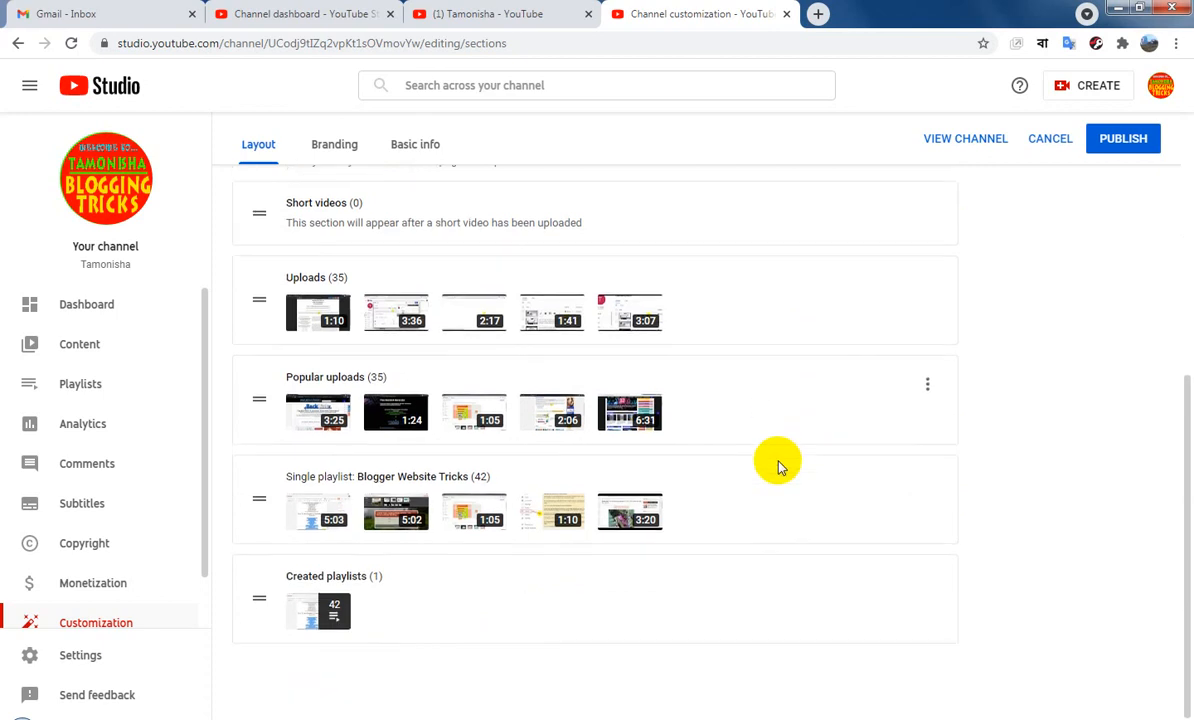
click(1124, 139)
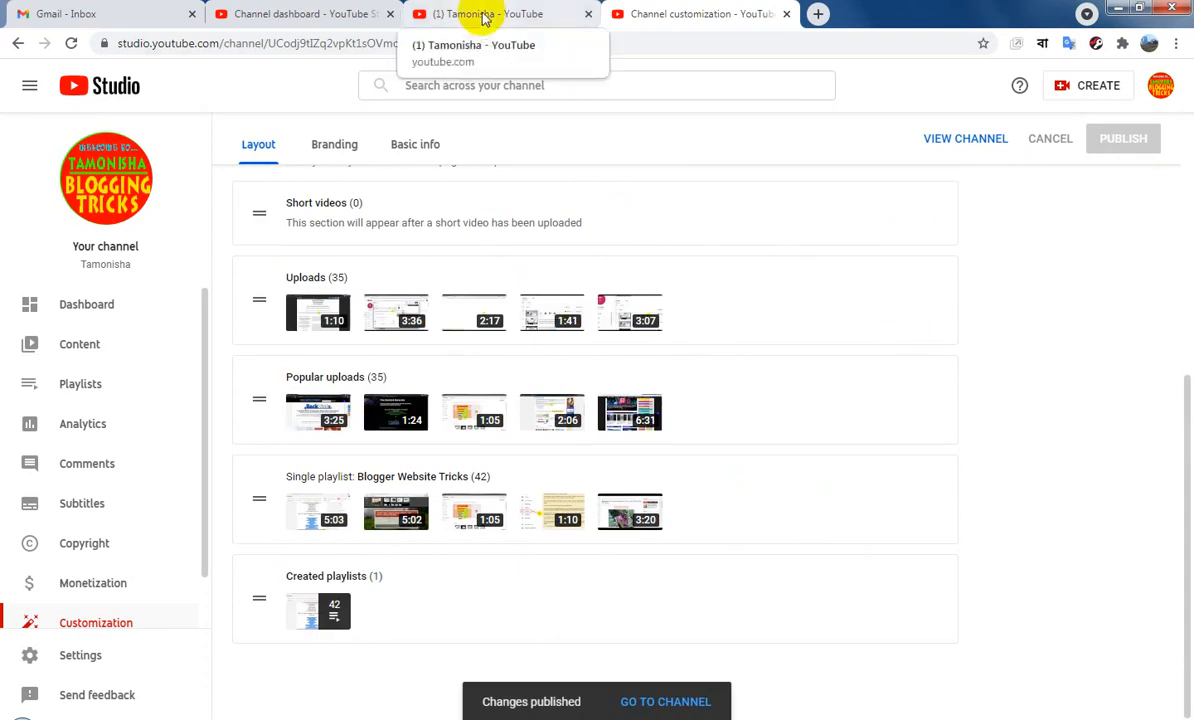
Reload the public Tamonisha channel page and look over its banner, profile picture and uploaded videos.
click(486, 15)
click(72, 45)
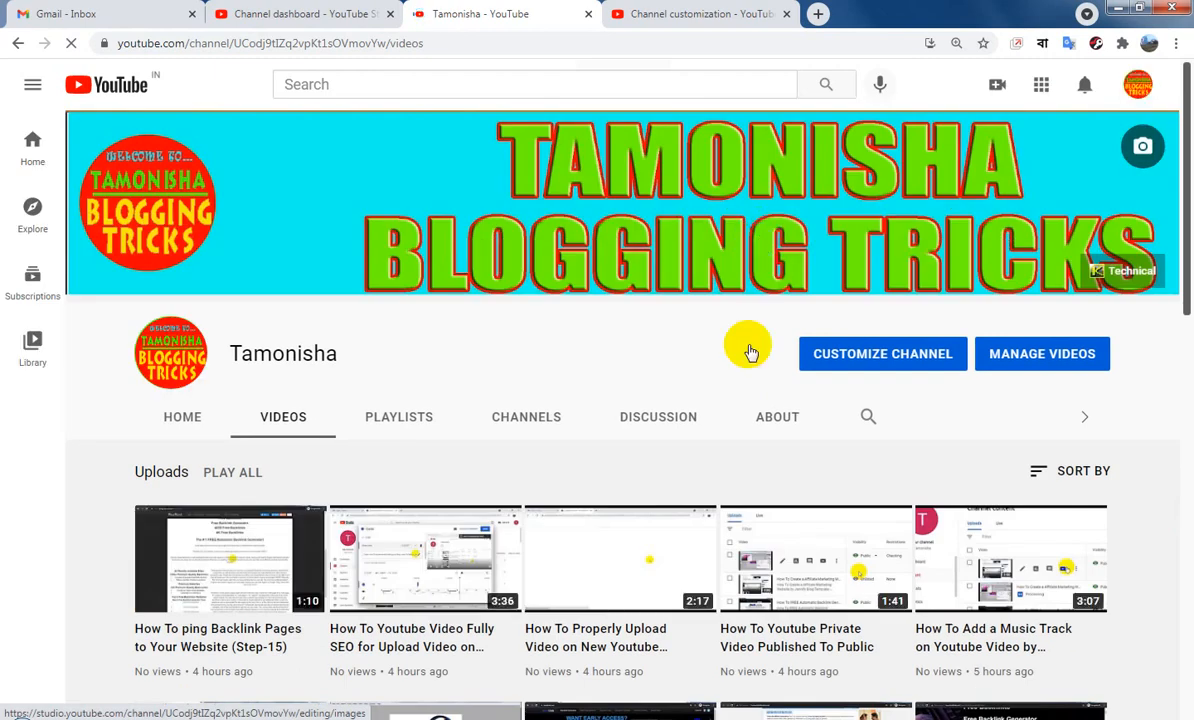
scroll(751, 365, down, 7)
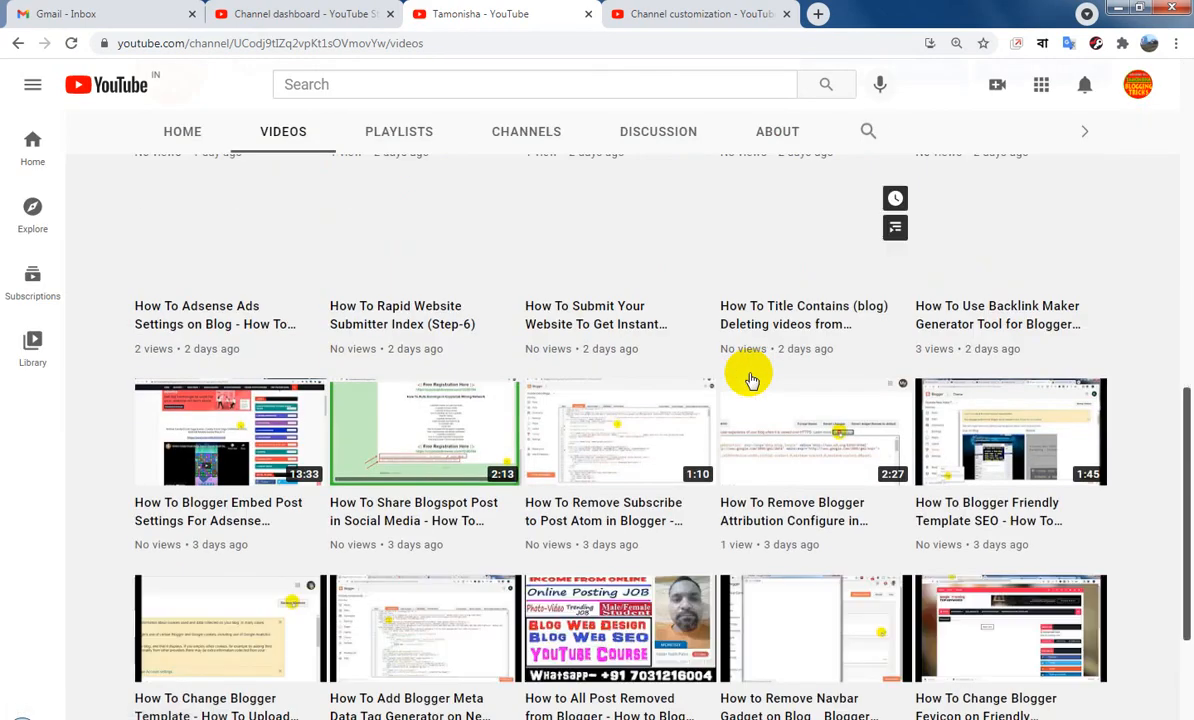
scroll(751, 380, up, 7)
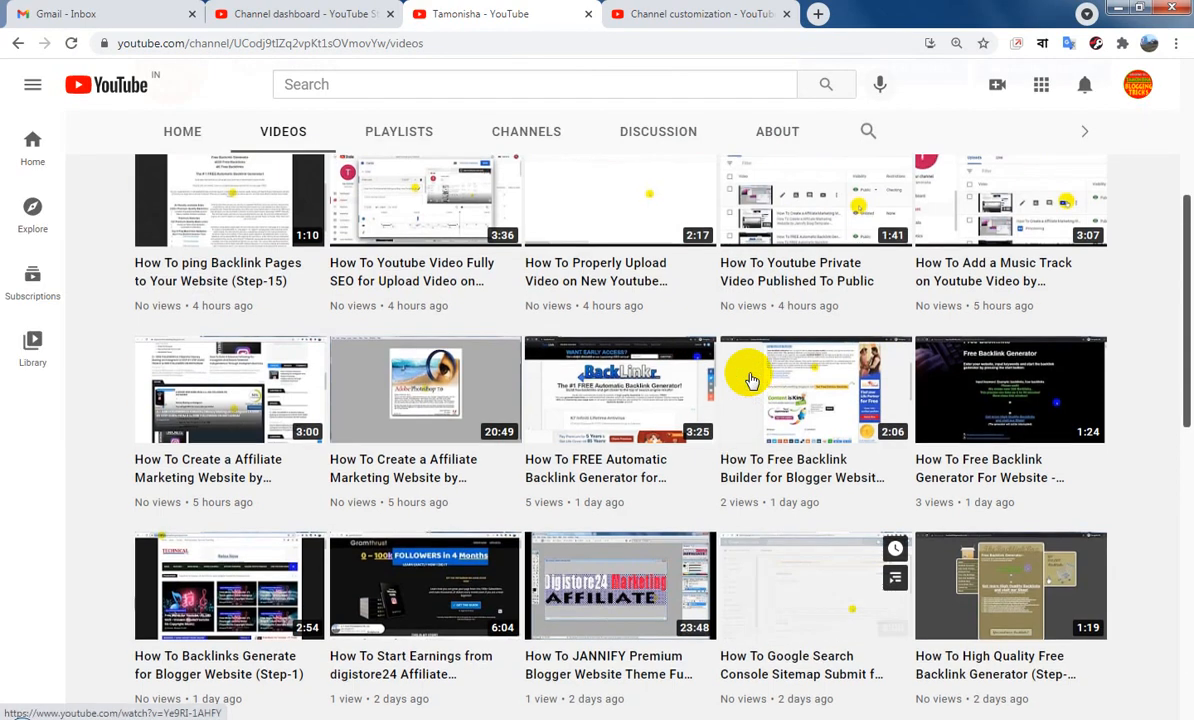
scroll(751, 380, up, 4)
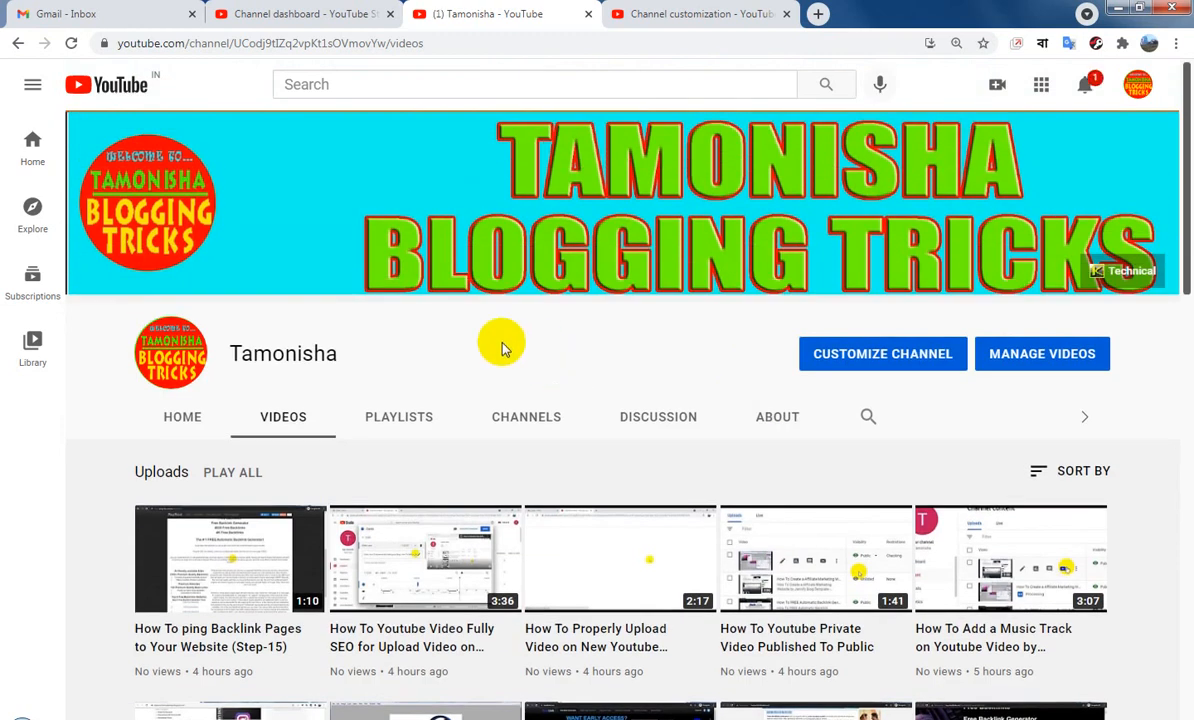
Open the channel content in YouTube Studio and examine the visibility and restrictions of the uploaded videos.
click(336, 14)
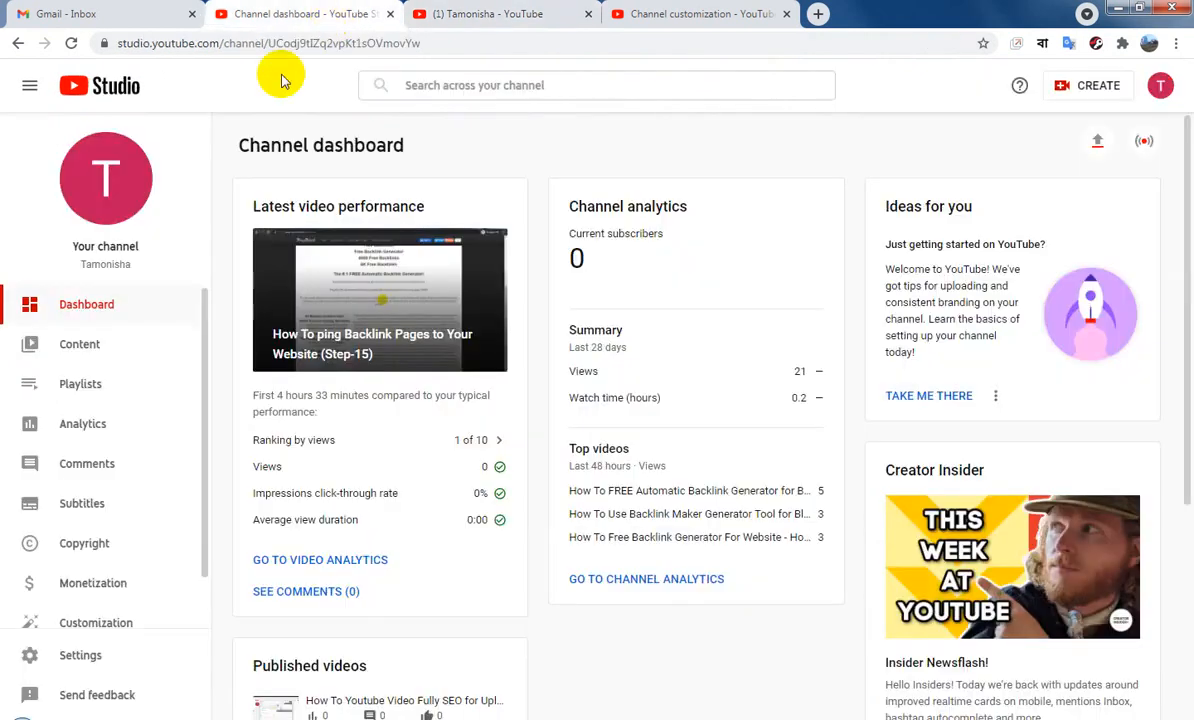
click(89, 347)
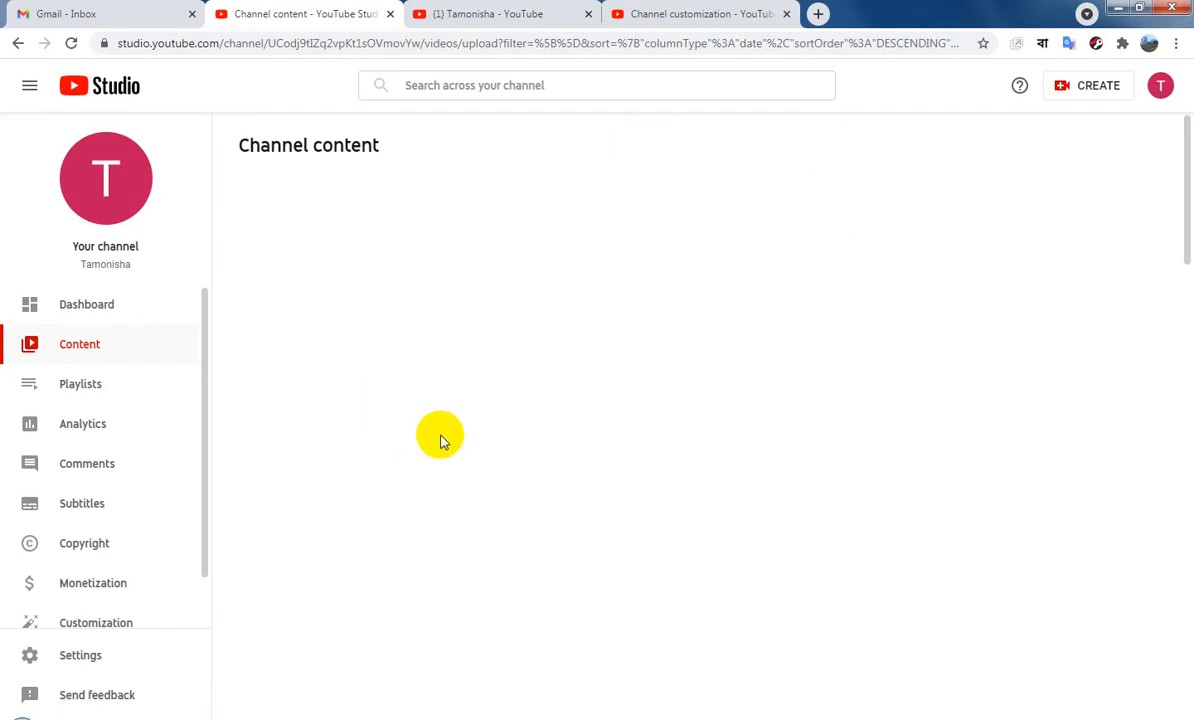
scroll(960, 470, down, 3)
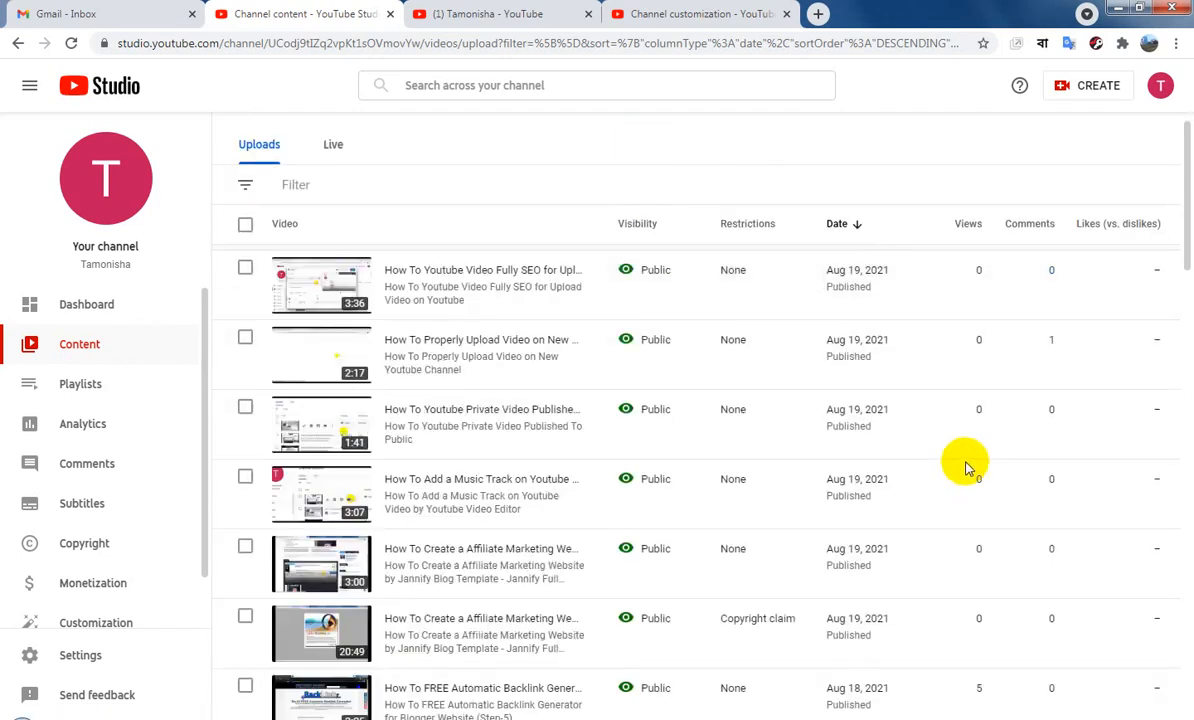
scroll(965, 468, down, 15)
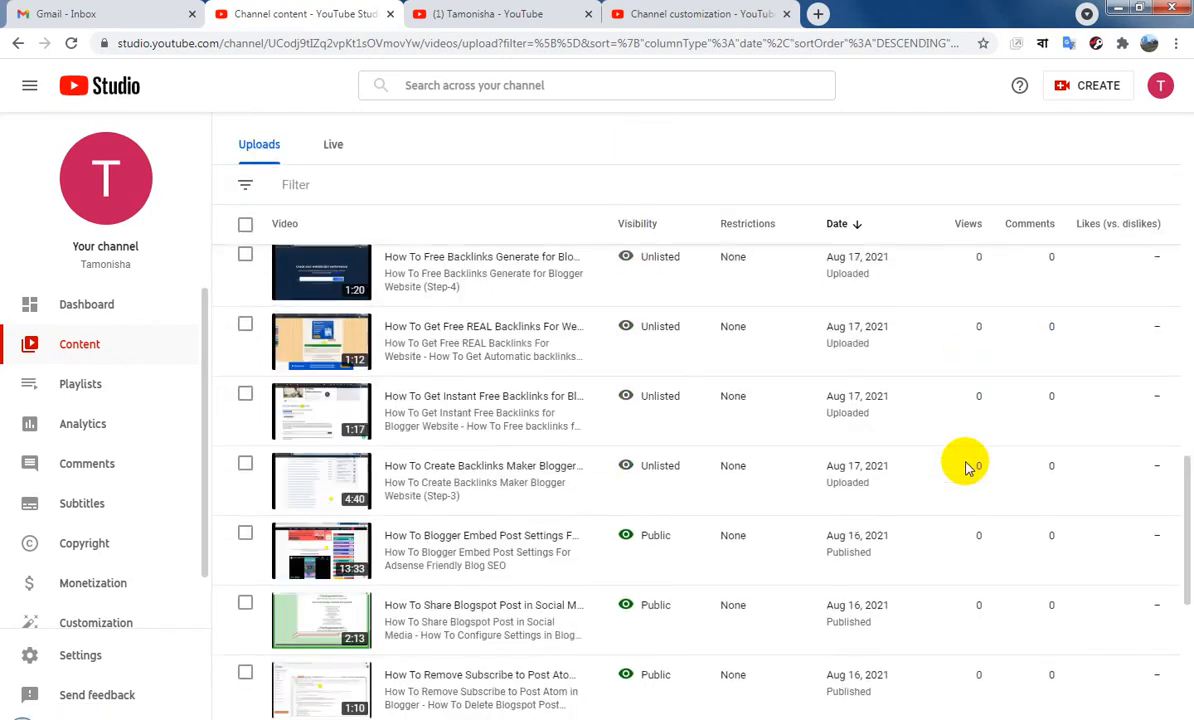
scroll(967, 468, down, 2)
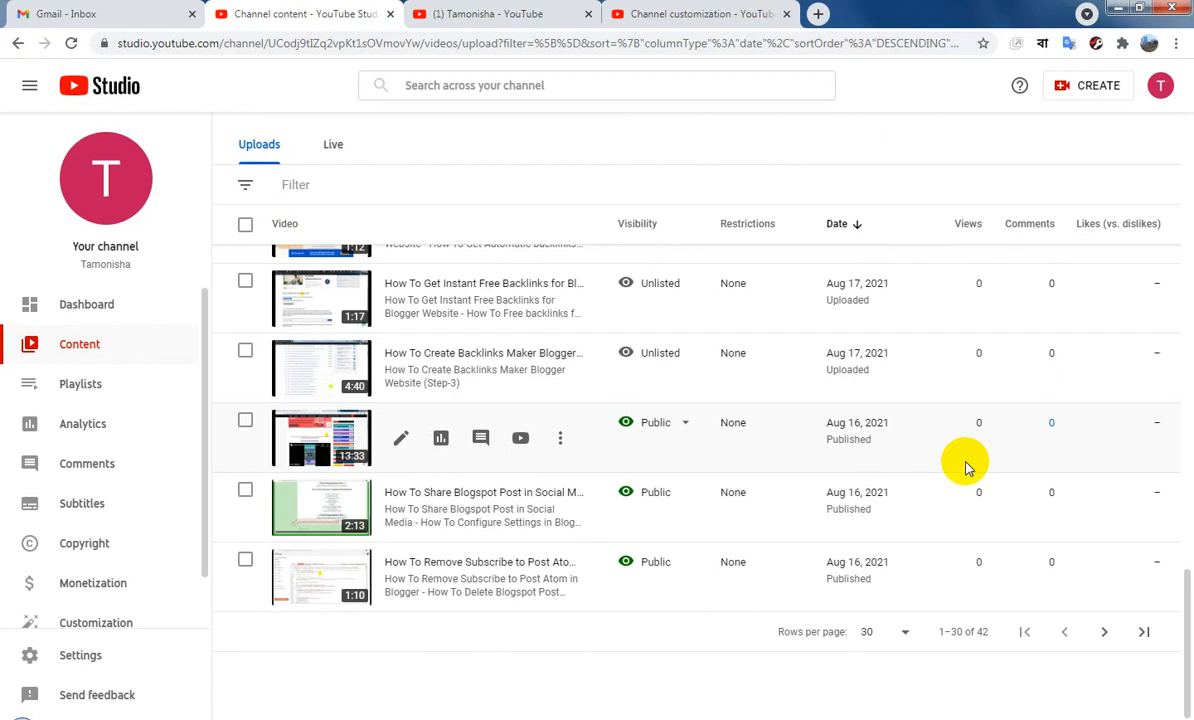
scroll(965, 468, up, 7)
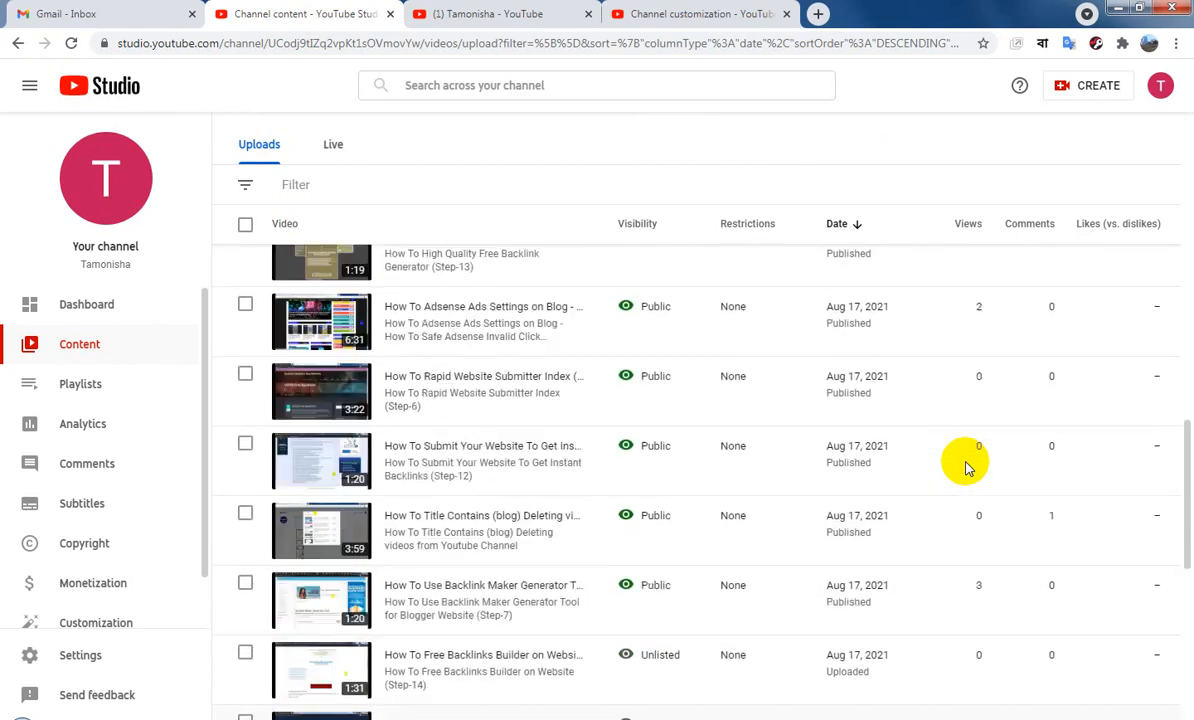
scroll(965, 468, up, 15)
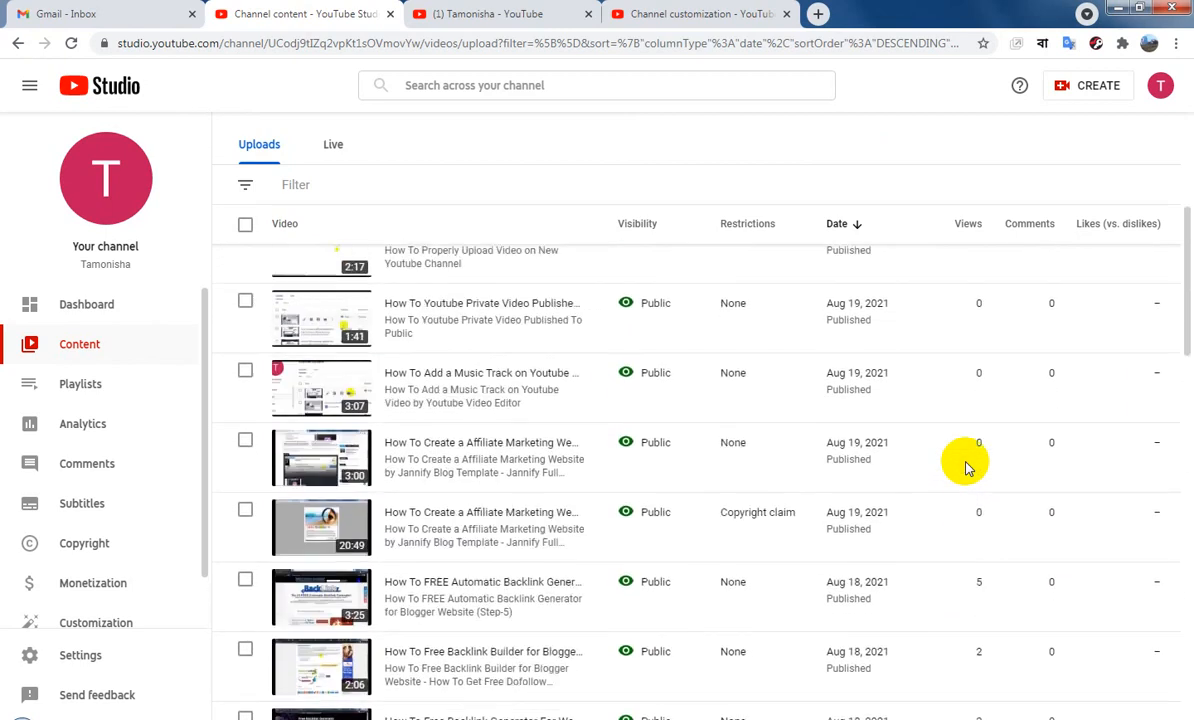
scroll(967, 468, up, 1)
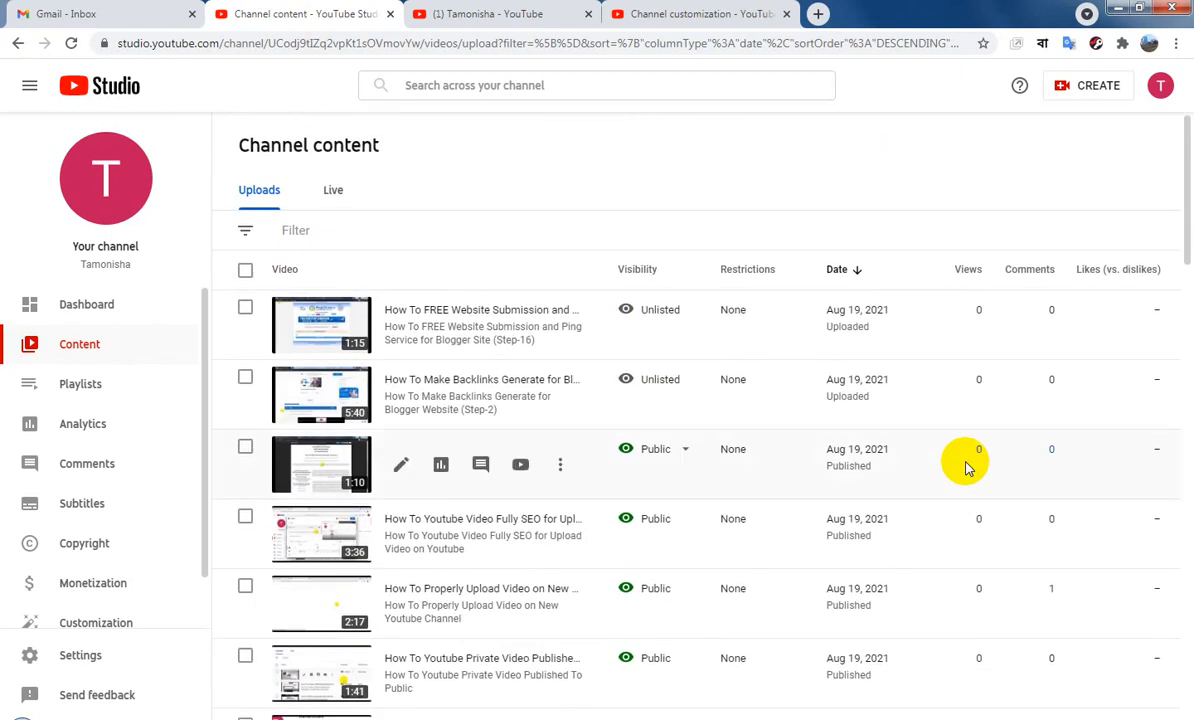